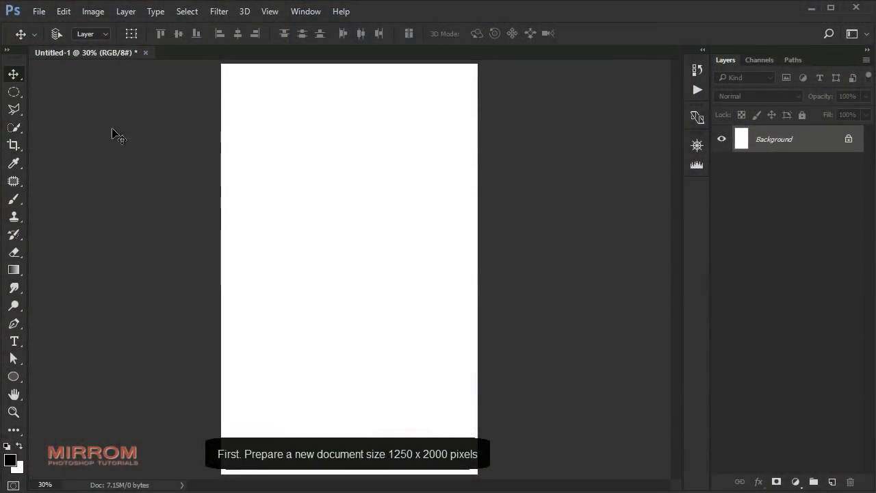
Check the canvas in Image Size and keep it at 1250 × 2000 px
left_click(91, 12)
left_click(163, 111)
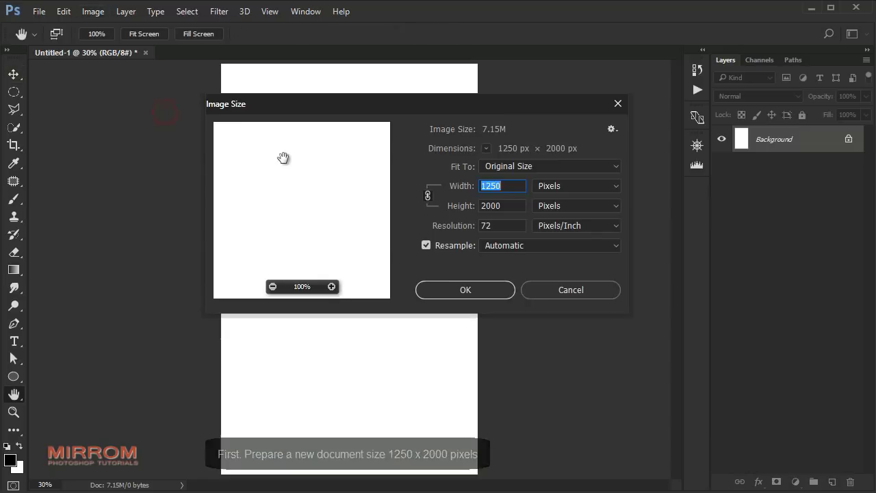
left_click(514, 189)
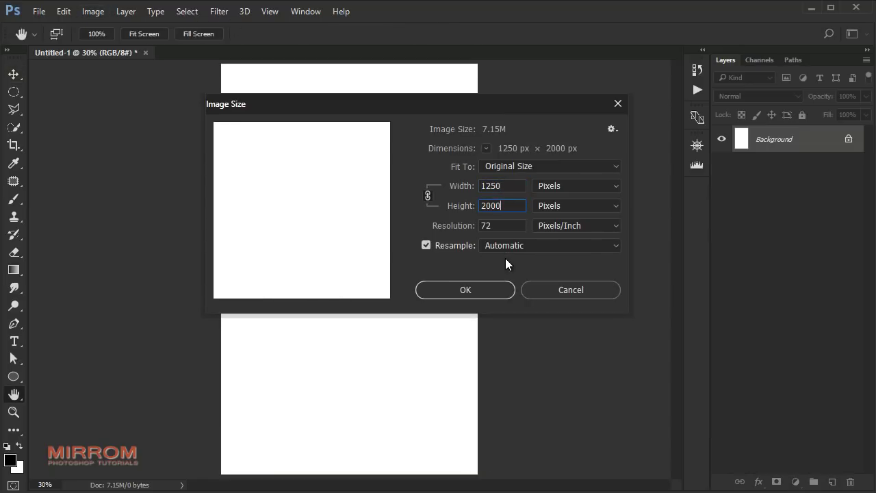
left_click(489, 287)
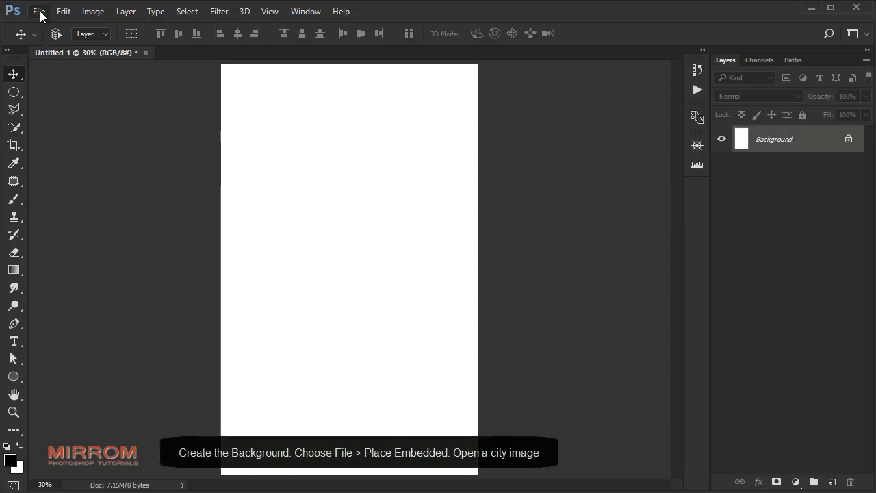
Place the city photo embedded and scale it to fill the canvas below a thin white top strip
left_click(39, 12)
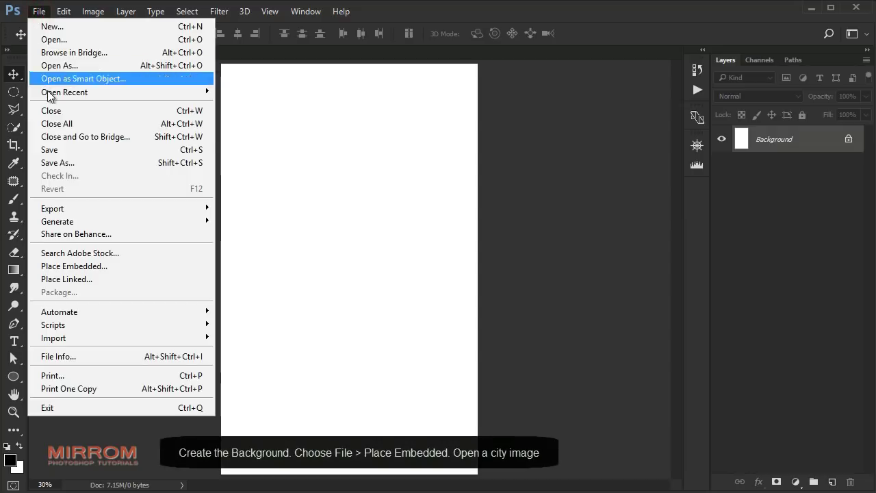
left_click(124, 270)
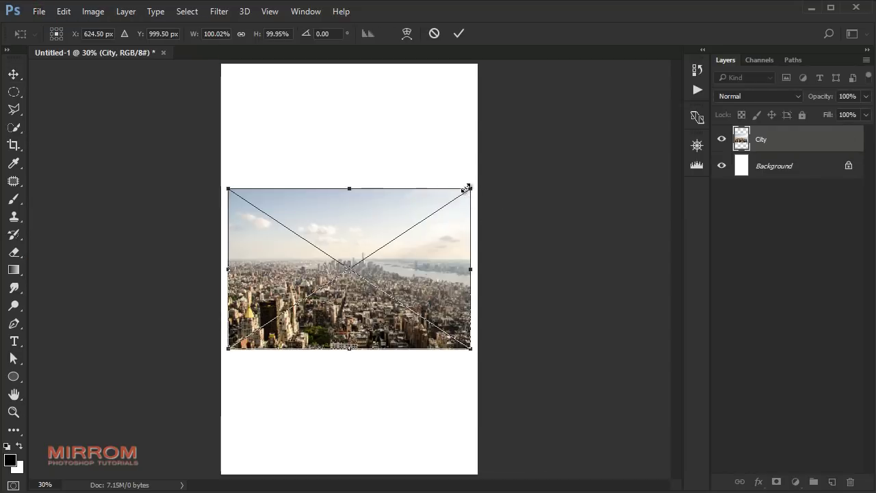
left_click_drag(468, 188, 480, 172)
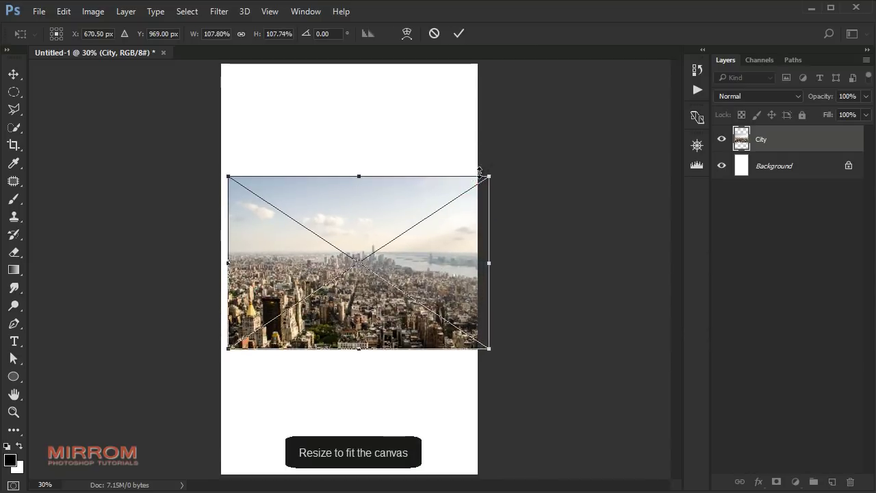
left_click_drag(230, 176, 82, 114)
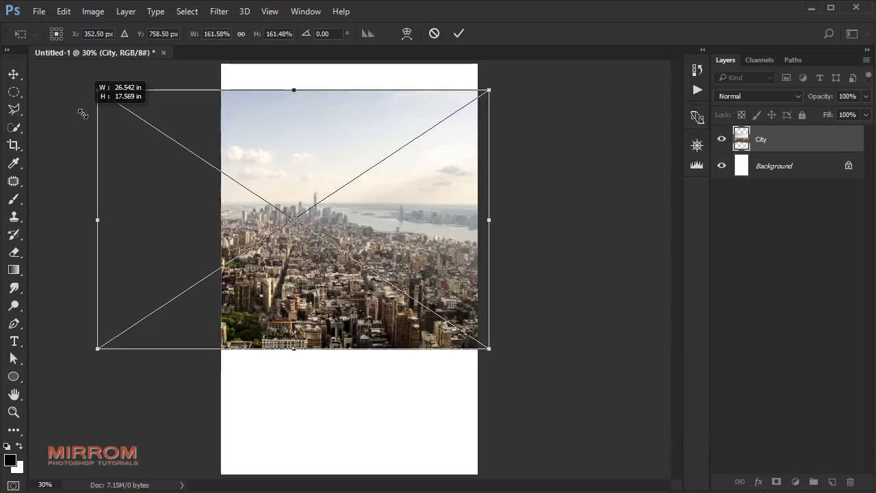
left_click_drag(319, 310, 319, 432)
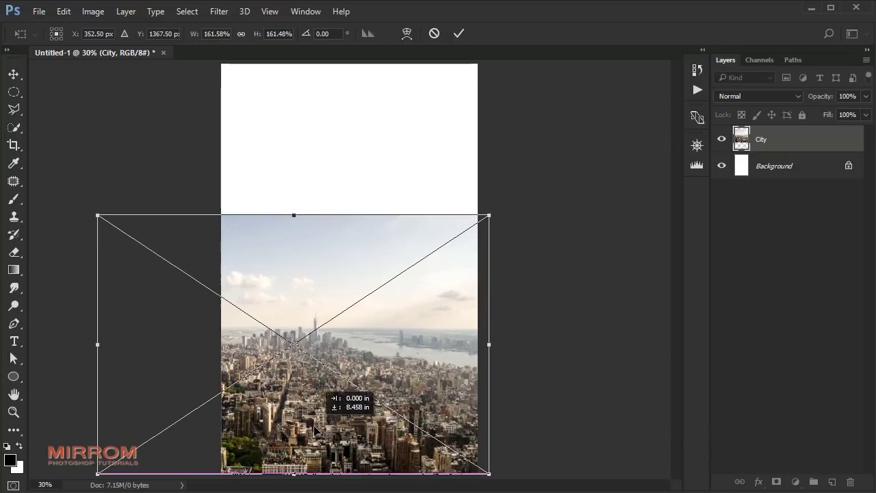
left_click_drag(303, 213, 308, 123)
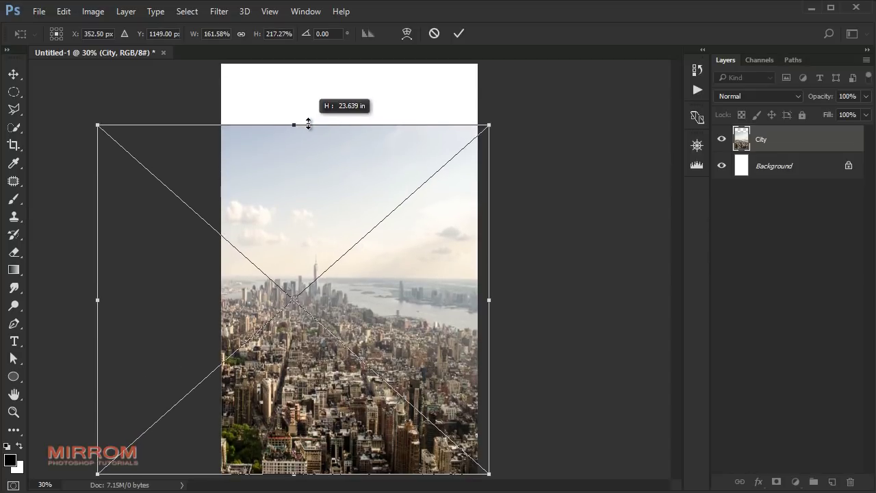
left_click_drag(97, 124, 98, 111)
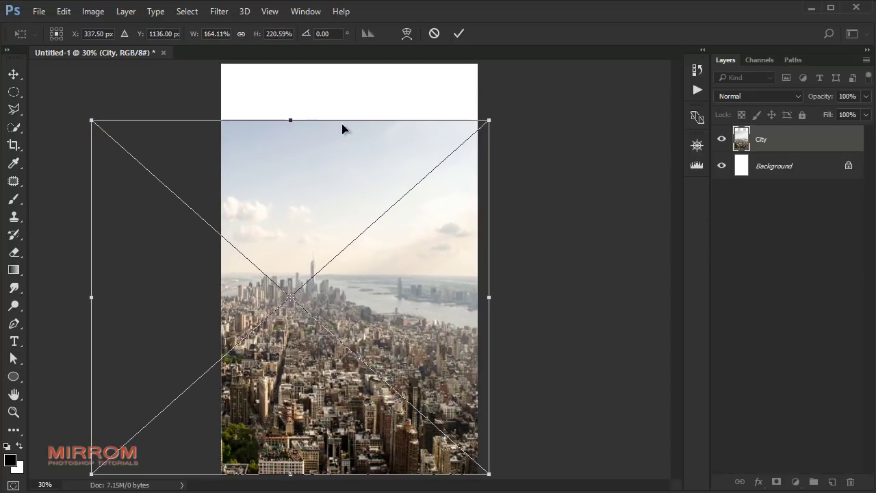
left_click_drag(303, 118, 304, 108)
key("Return")
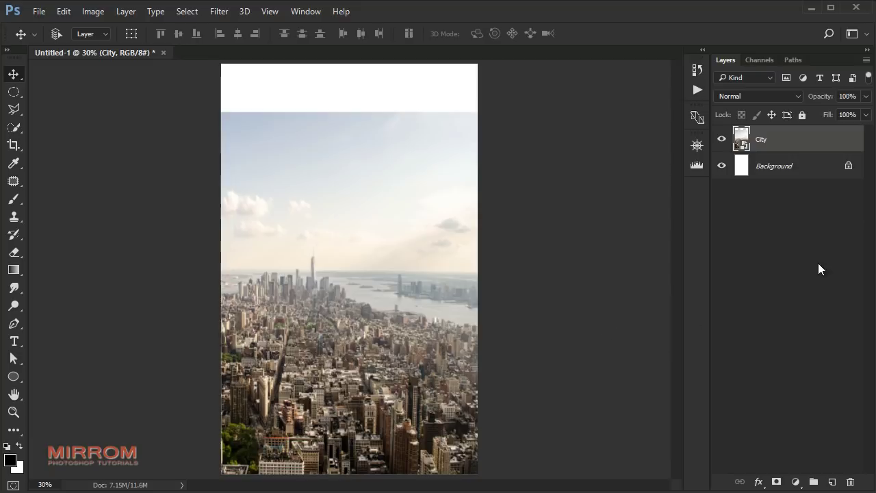
Mask the City layer with a black-to-white gradient from the top down to the skyline
left_click(791, 170)
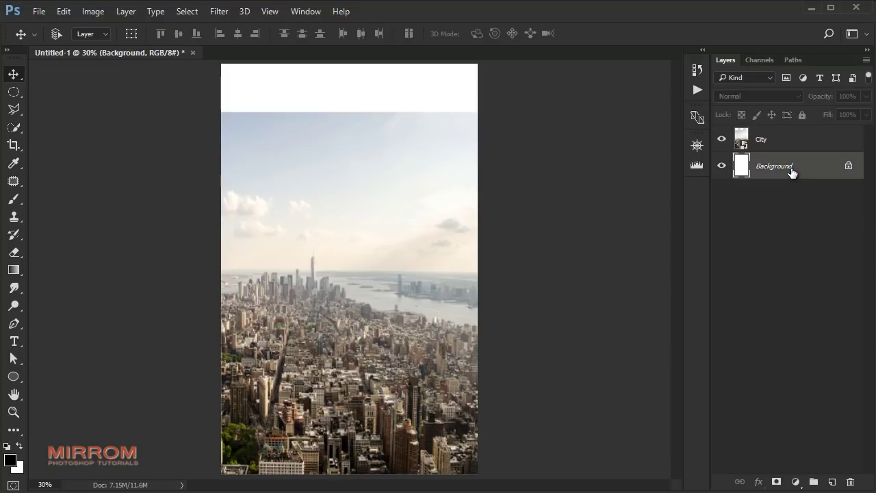
left_click(788, 141)
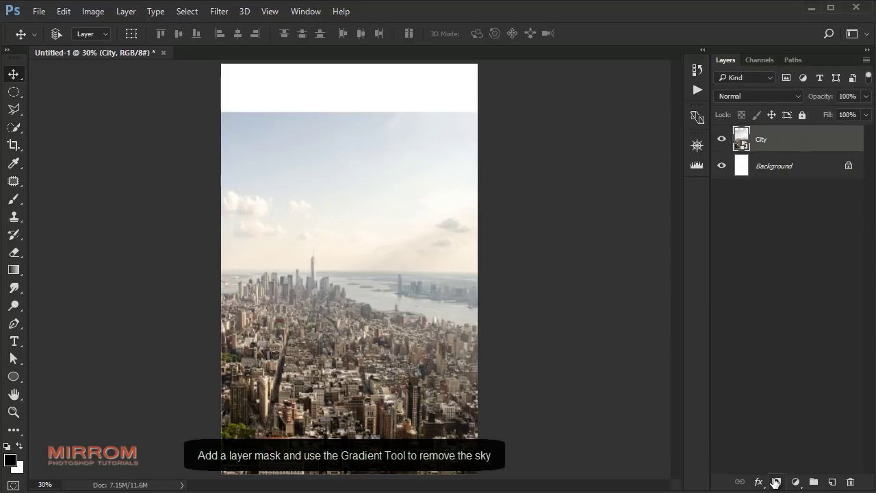
left_click(775, 482)
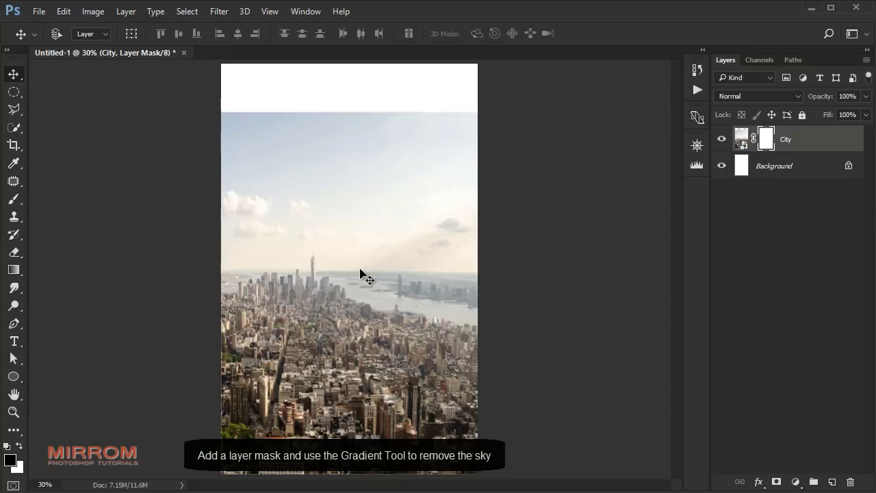
left_click(14, 269)
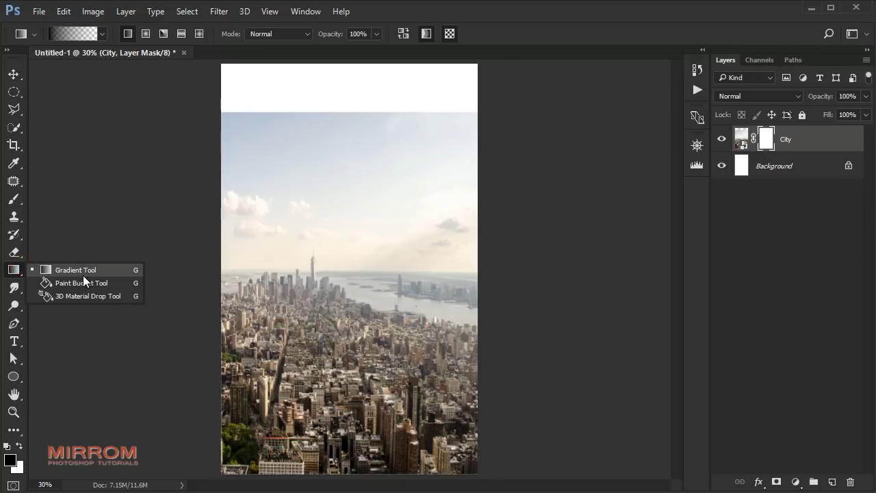
left_click(84, 275)
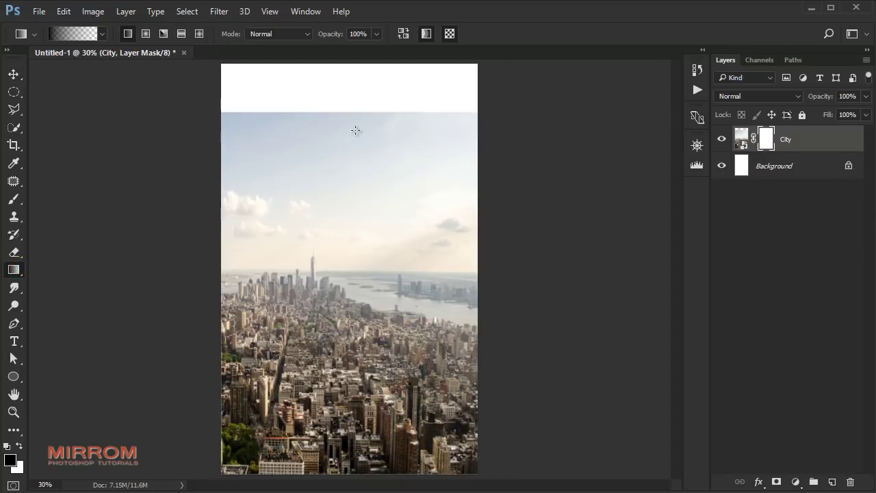
left_click_drag(355, 115, 354, 231)
left_click_drag(368, 146, 354, 262)
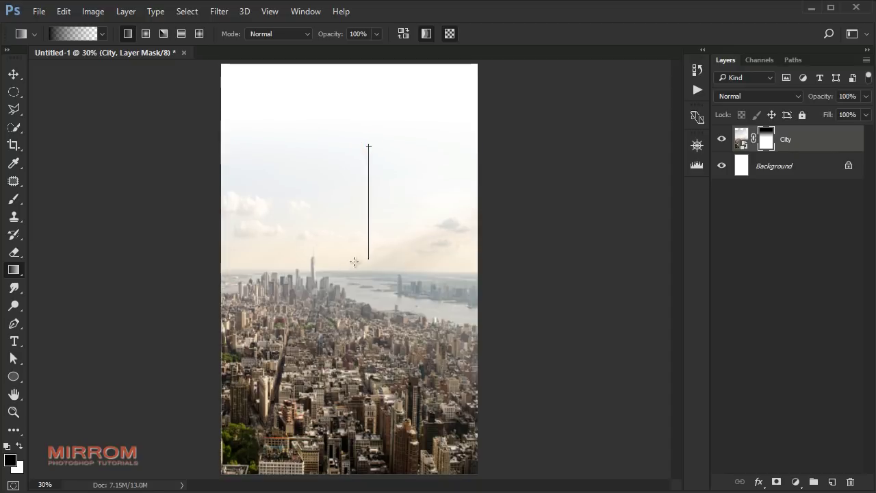
key("ctrl+z")
left_click_drag(360, 104, 358, 241)
key("v")
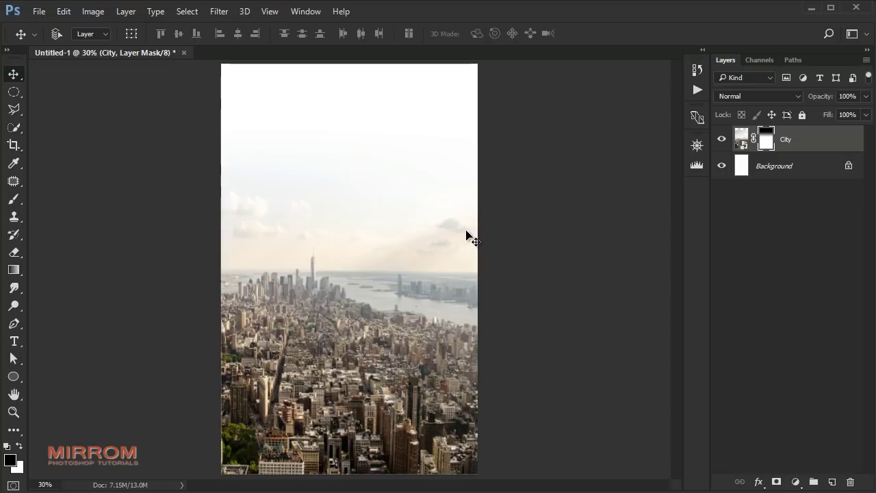
left_click(801, 170)
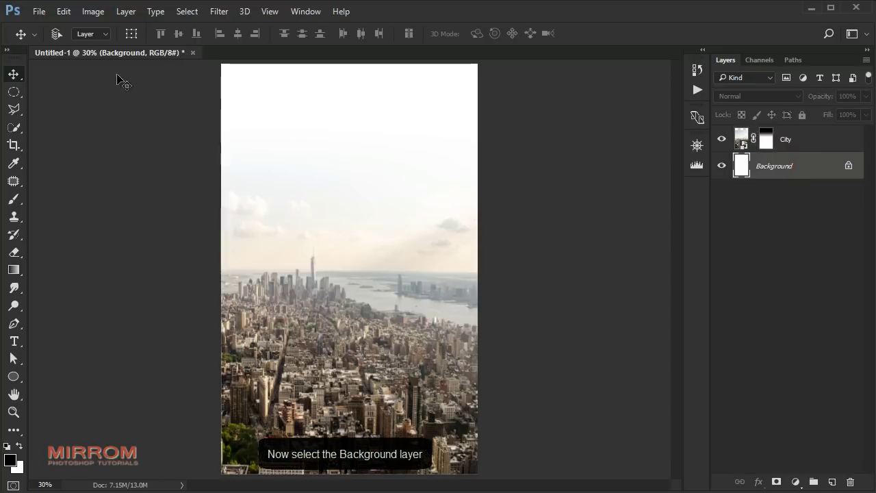
Place the cloudy sky photo and scale it over the upper part of the canvas
left_click(47, 14)
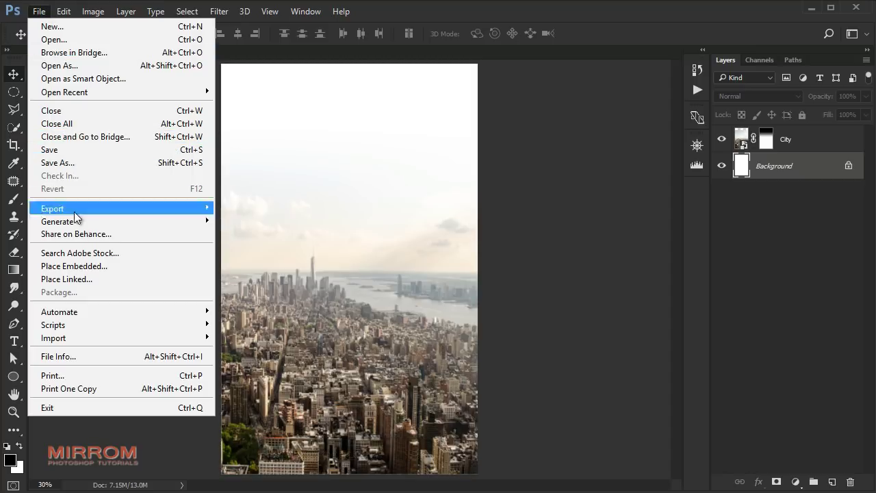
left_click(137, 266)
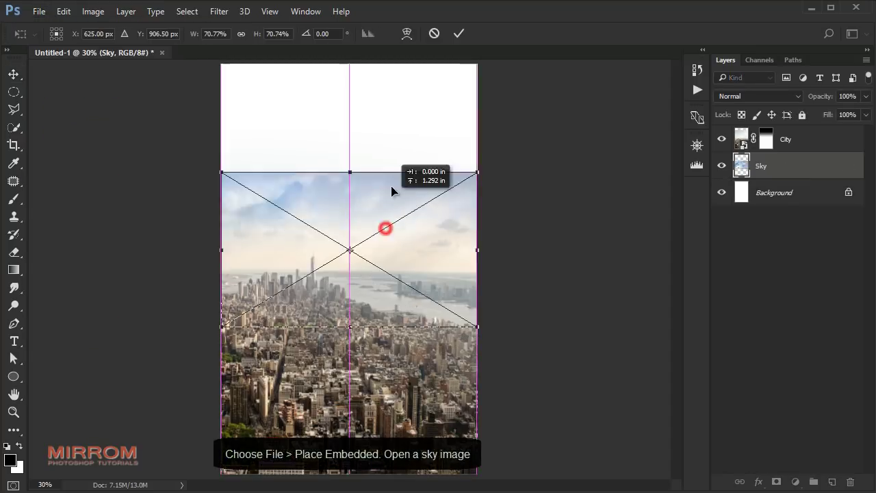
left_click_drag(390, 186, 399, 108)
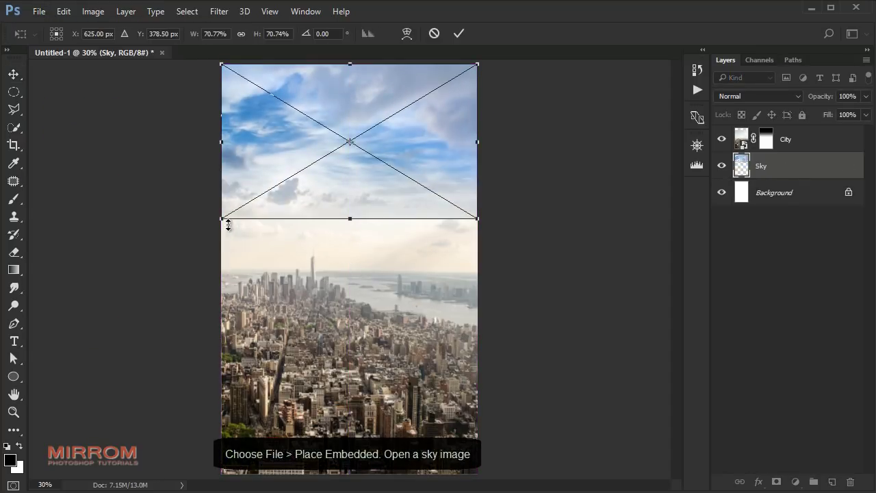
left_click_drag(221, 219, 211, 226)
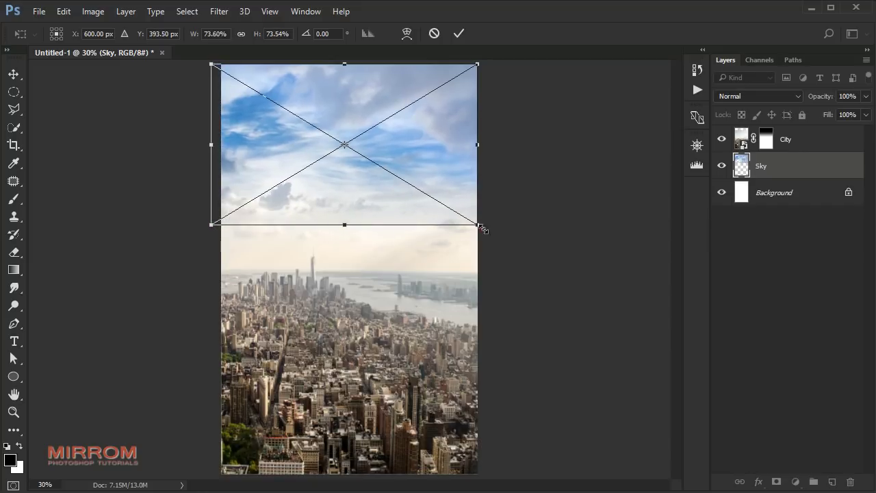
left_click_drag(479, 225, 493, 235)
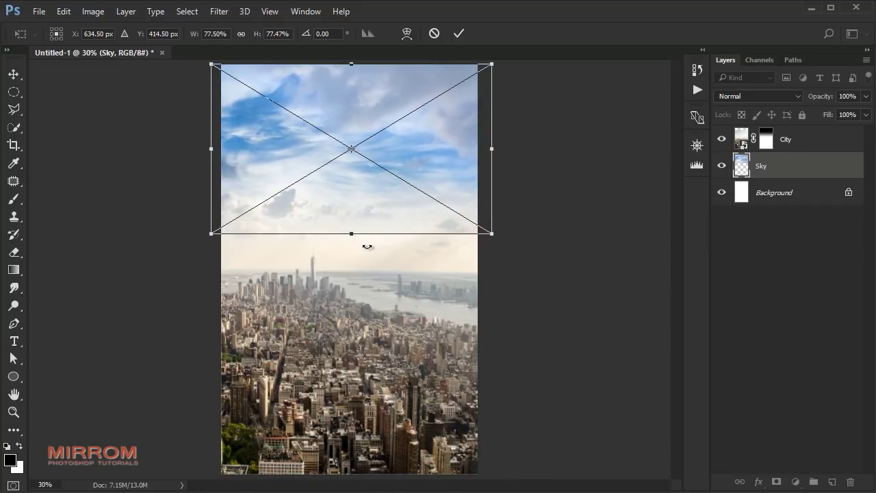
left_click_drag(358, 236, 356, 254)
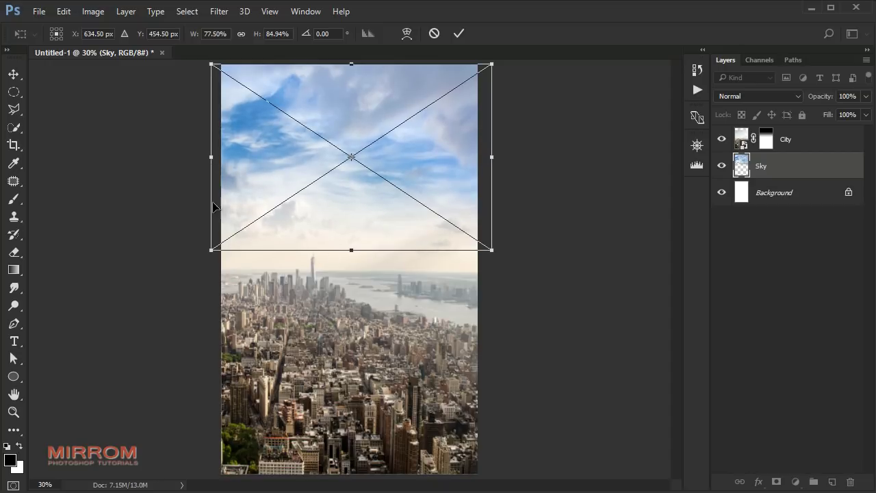
left_click_drag(211, 160, 191, 156)
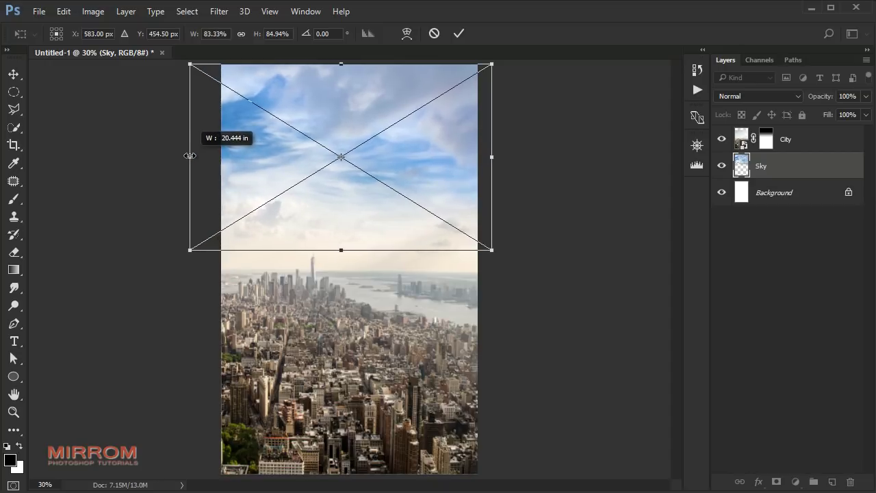
left_click_drag(342, 249, 342, 268)
left_click_drag(343, 146, 342, 128)
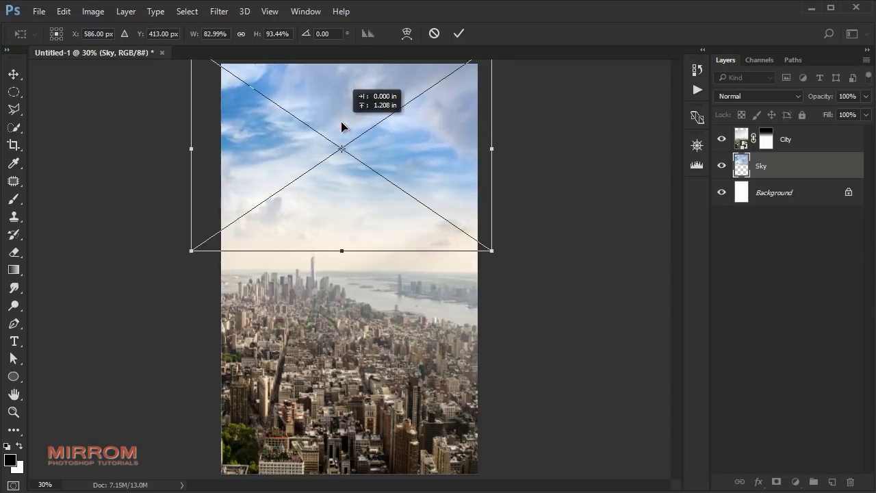
left_click_drag(338, 188, 343, 183)
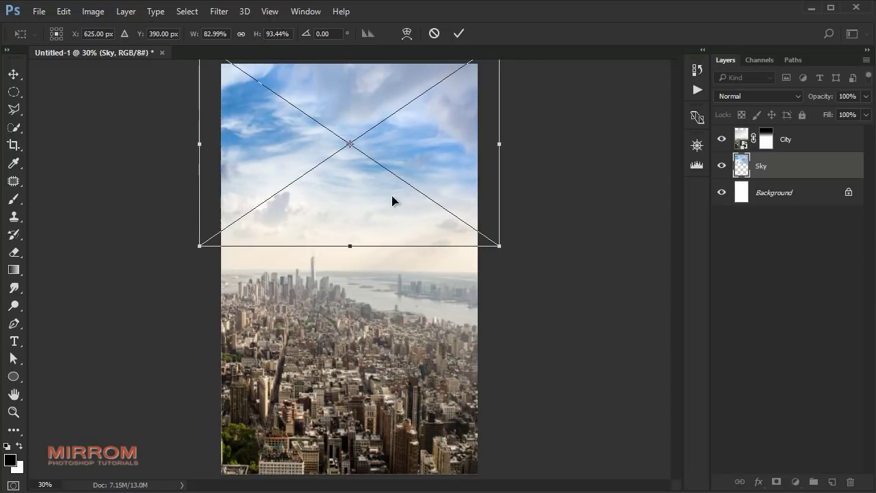
key("Return")
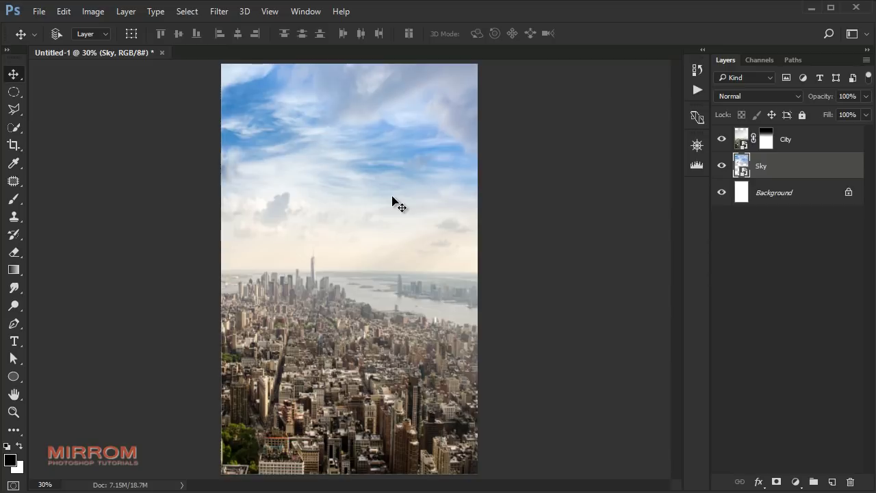
Pull the Sky layer's top edge down to line up with the canvas top
key("ctrl+minus")
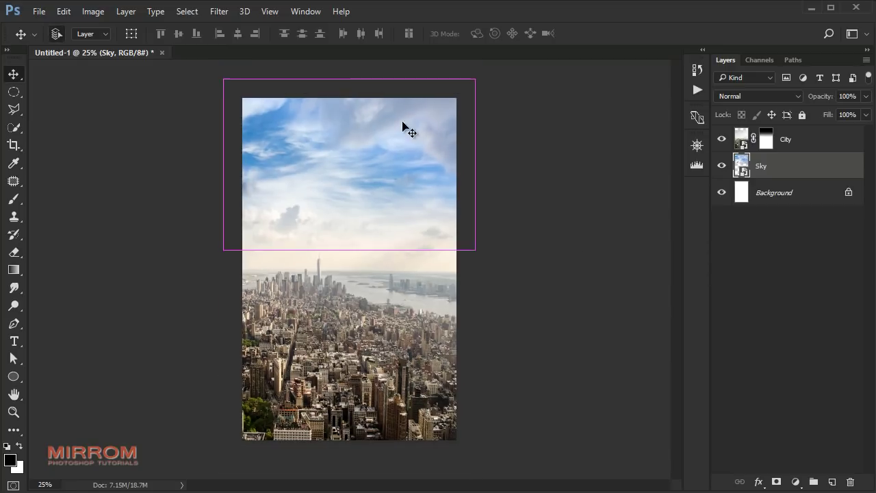
key("ctrl+t")
left_click_drag(357, 78, 361, 85)
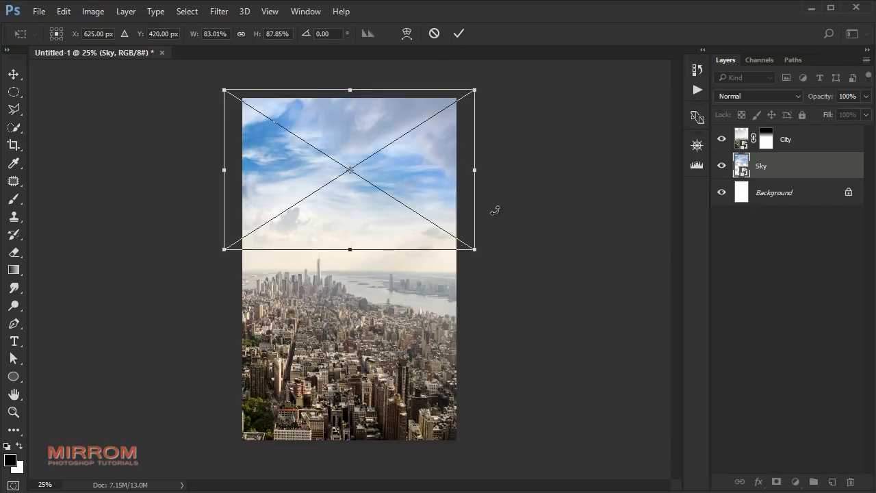
left_click(458, 34)
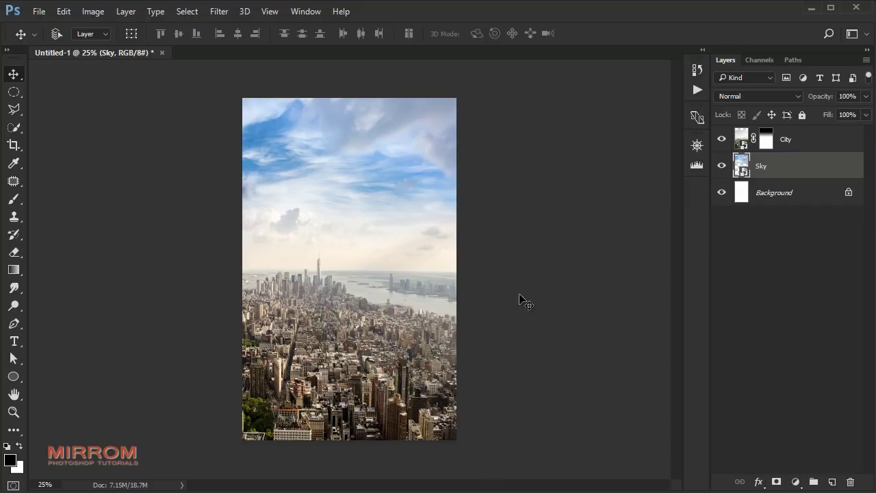
Clip a colorizing Hue/Saturation layer to Sky at Hue 186, Saturation 38, Lightness -20
left_click(721, 167)
left_click(721, 167)
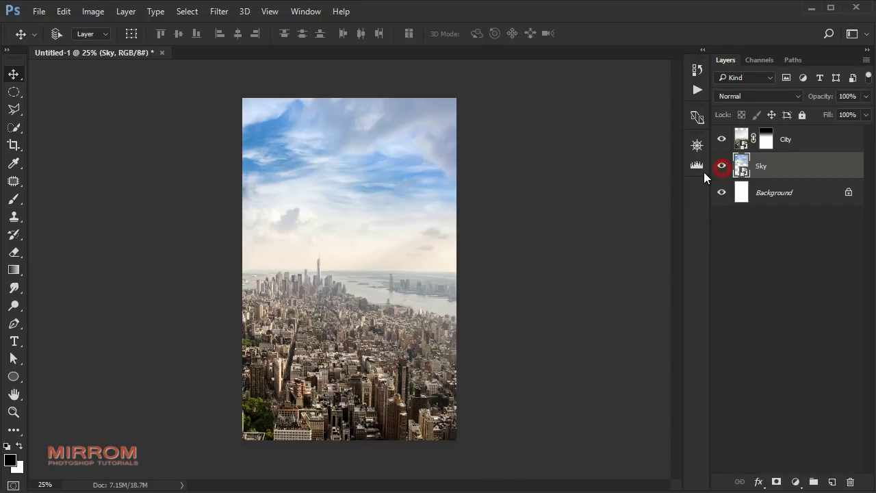
left_click(796, 482)
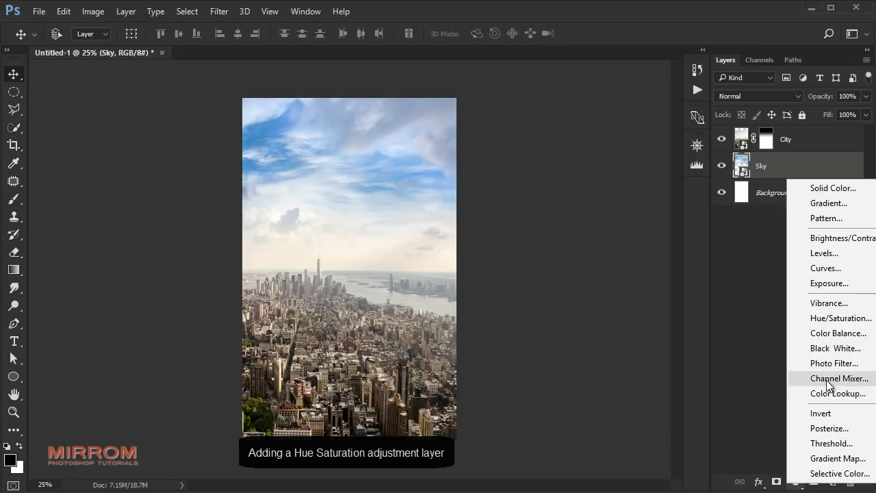
left_click(840, 318)
left_click(608, 432)
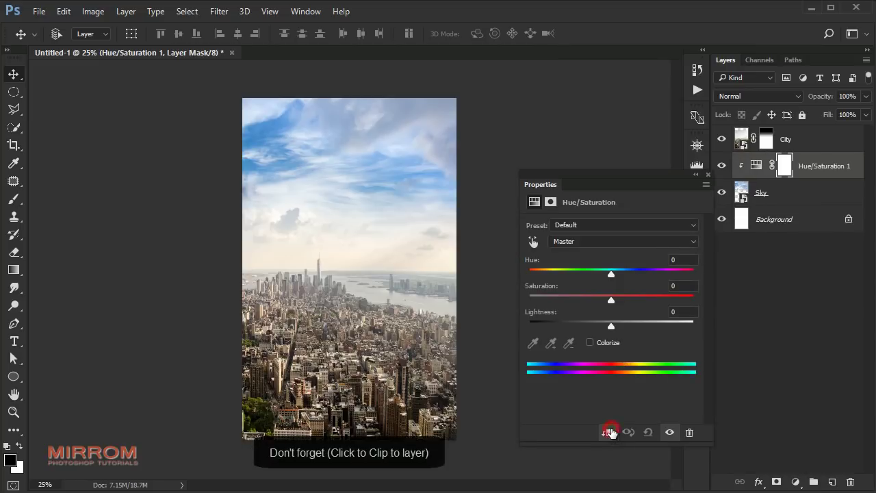
left_click(600, 343)
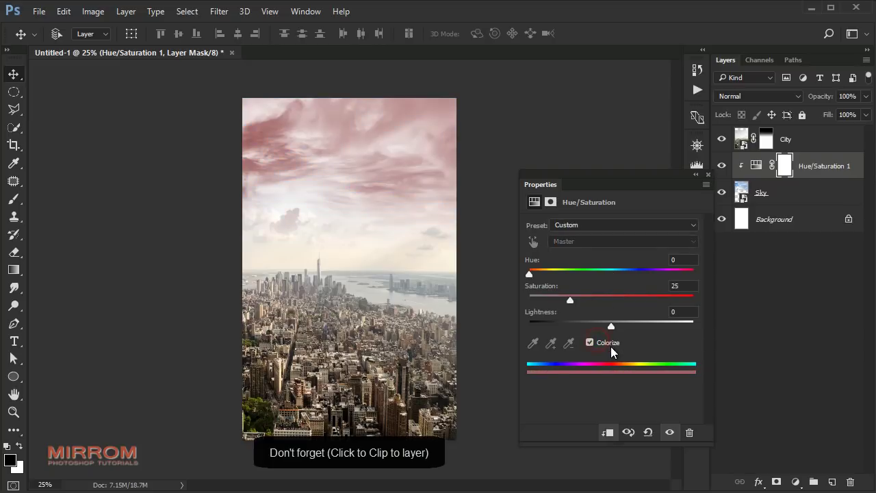
left_click_drag(534, 277, 615, 283)
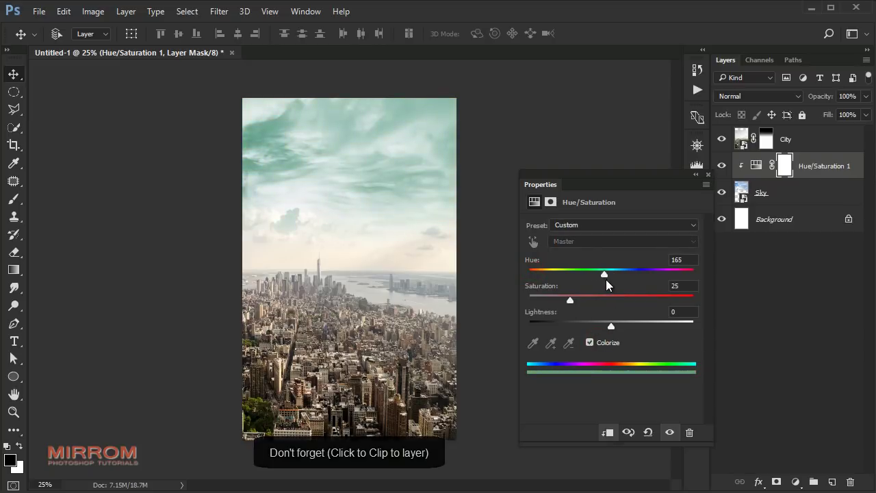
mouse_move(571, 300)
left_mouse_down()
mouse_move(592, 301)
mouse_move(597, 326)
left_mouse_up()
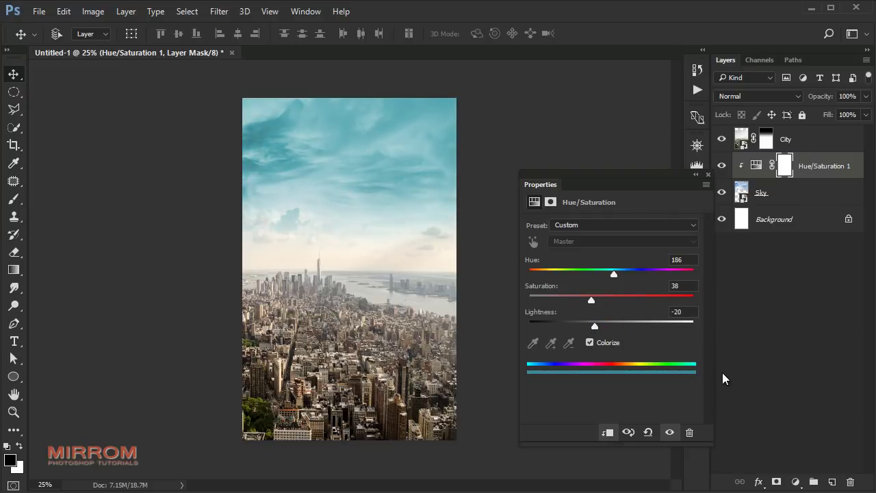
left_click(709, 175)
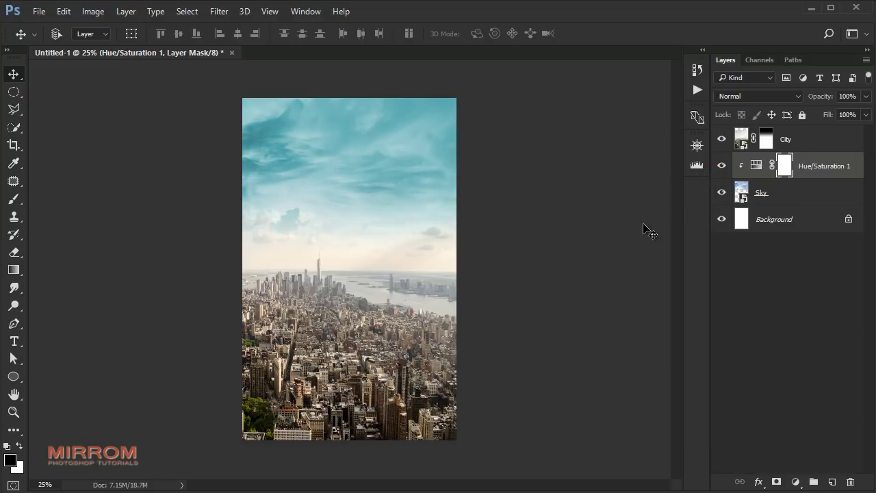
key("ctrl+plus")
scroll(647, 233, "up", 2)
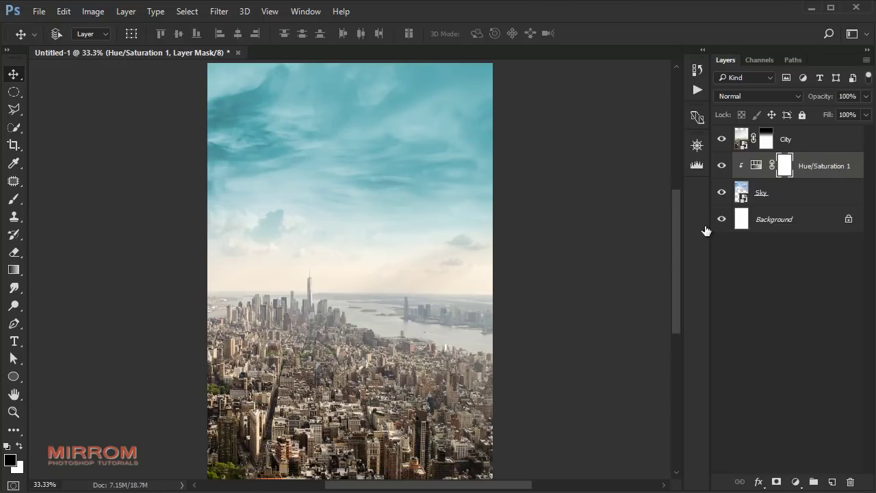
Clip a Brightness/Contrast layer to Sky at Brightness -61, Contrast -12
left_click(793, 482)
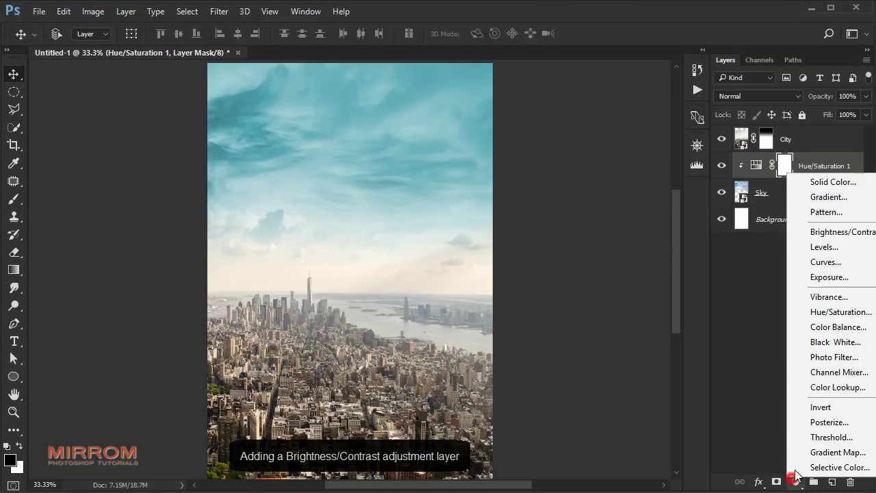
left_click(815, 233)
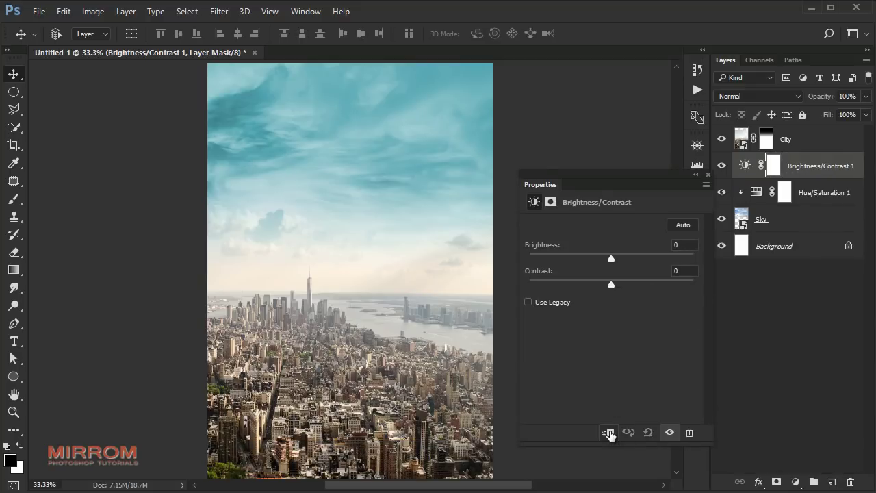
left_click(608, 433)
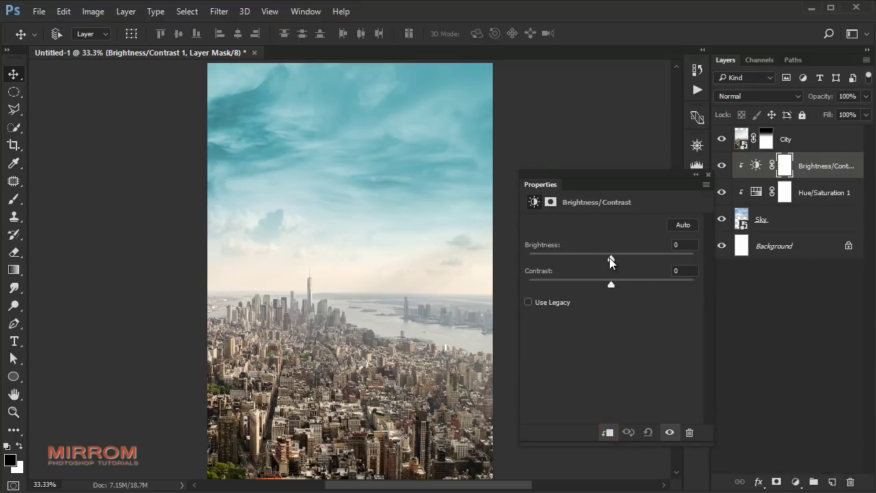
left_click_drag(611, 258, 575, 259)
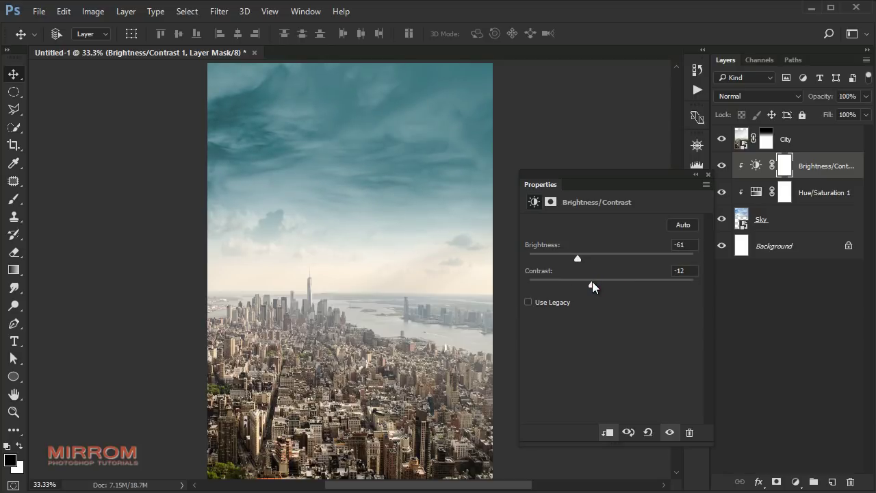
left_click(708, 174)
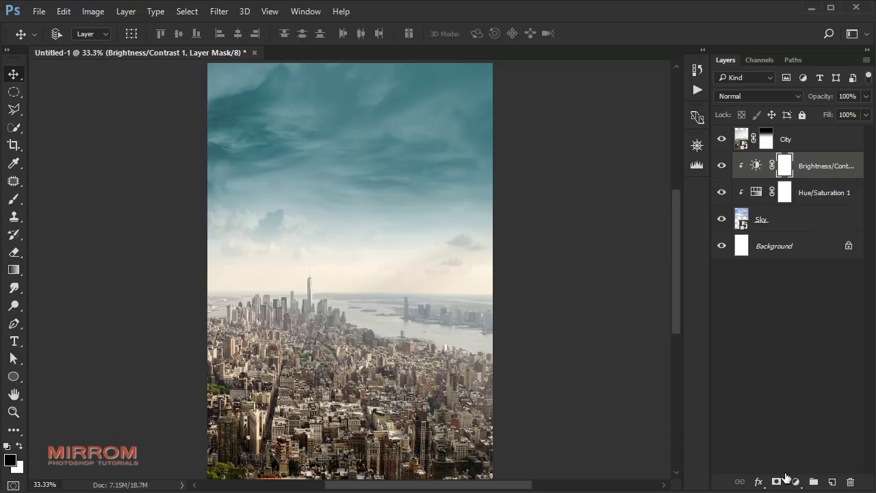
Clip a second Brightness/Contrast layer to Sky at Brightness -22, Contrast -24
left_click(796, 481)
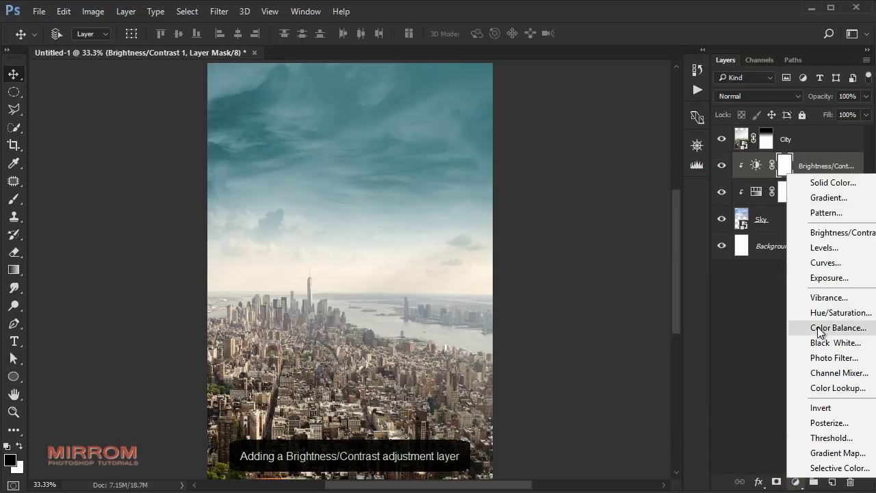
left_click(841, 234)
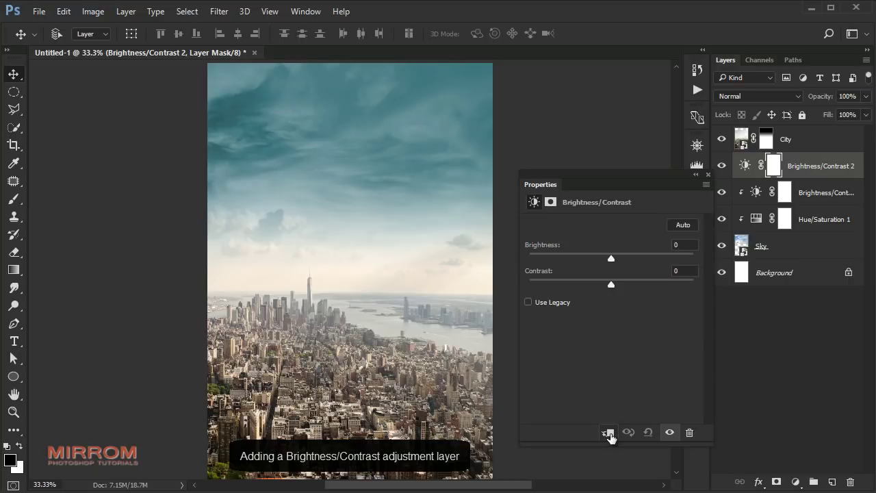
left_click(609, 432)
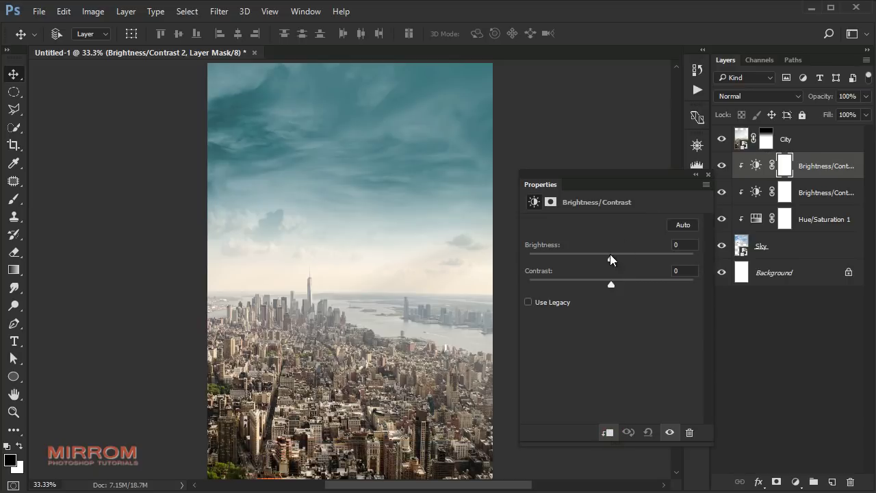
mouse_move(610, 255)
left_mouse_down()
mouse_move(595, 255)
mouse_move(597, 284)
left_mouse_up()
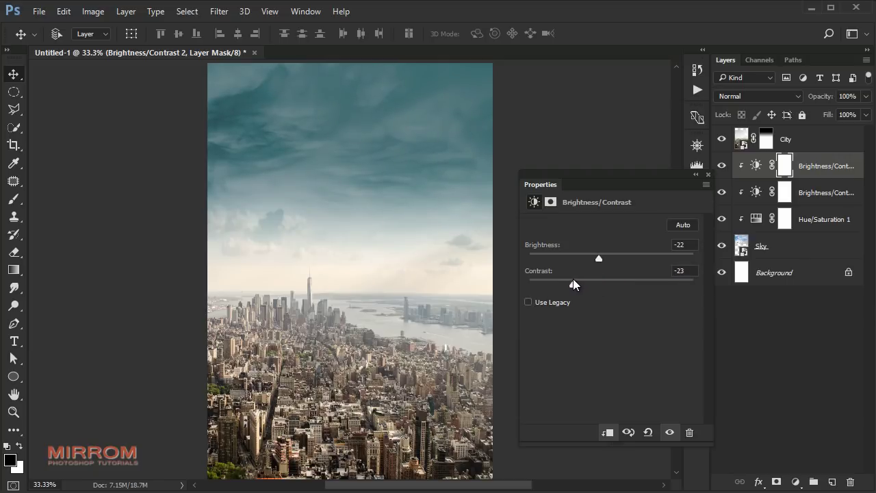
left_click(709, 175)
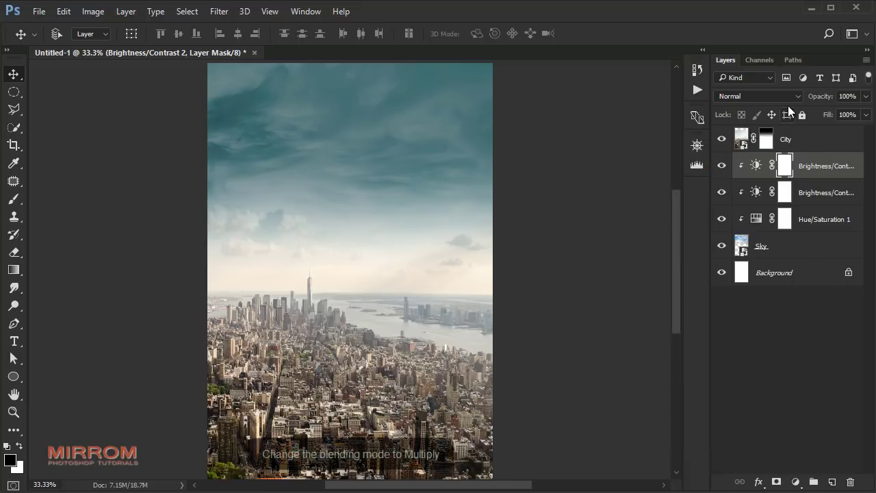
Set Brightness/Contrast 2 to Multiply and target its mask with the Brush tool
left_click(780, 96)
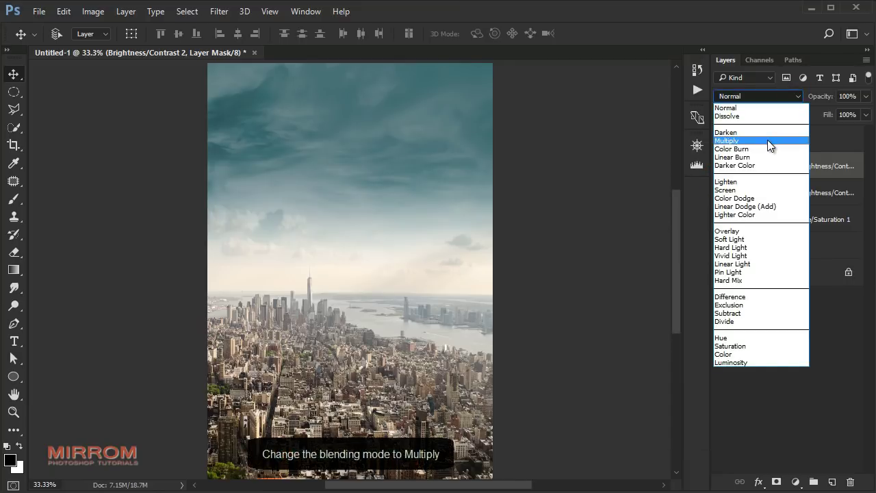
left_click(767, 141)
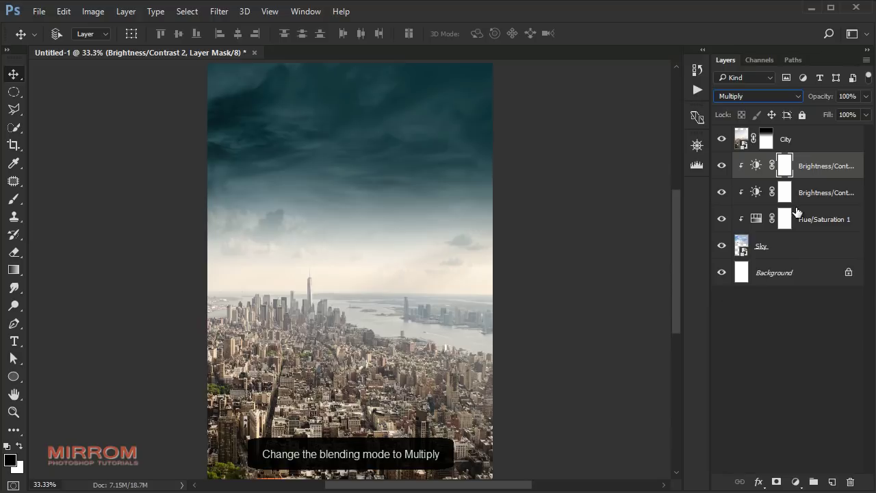
left_click(787, 166)
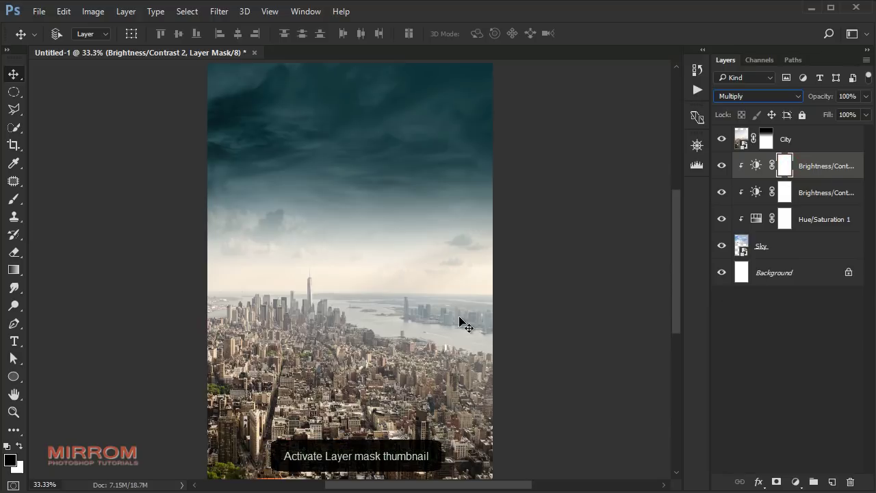
left_click(17, 274)
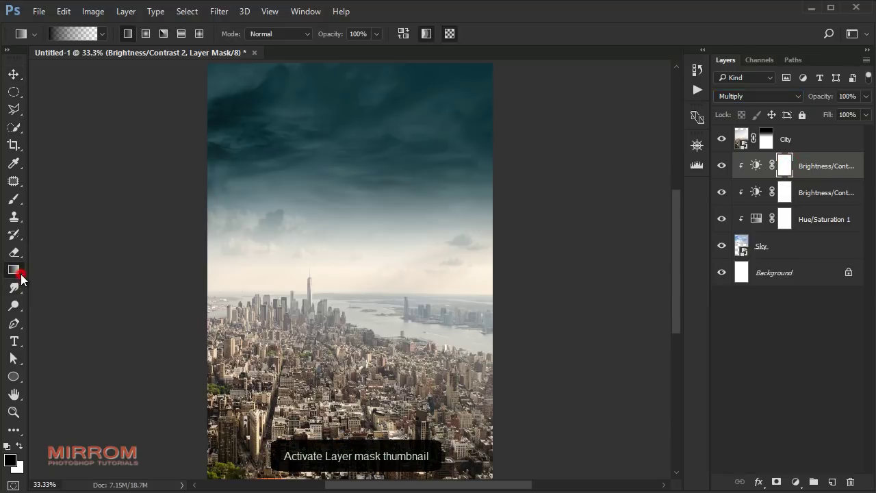
left_click(14, 198)
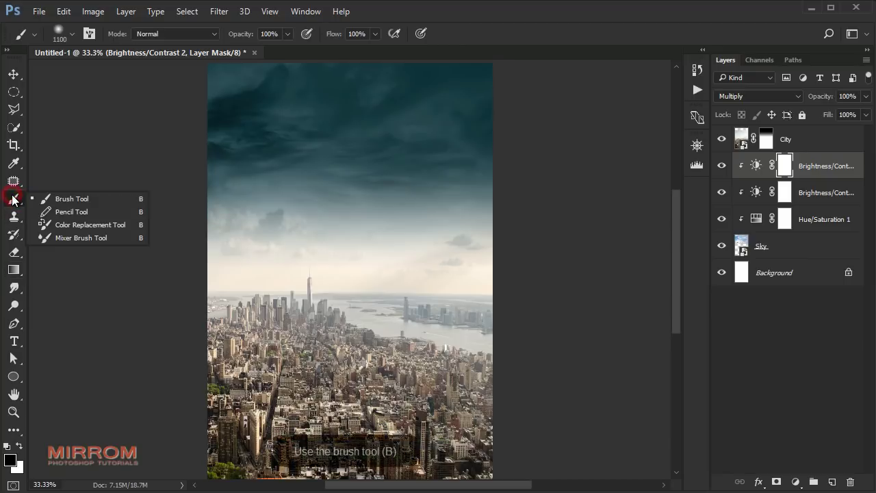
left_click(98, 198)
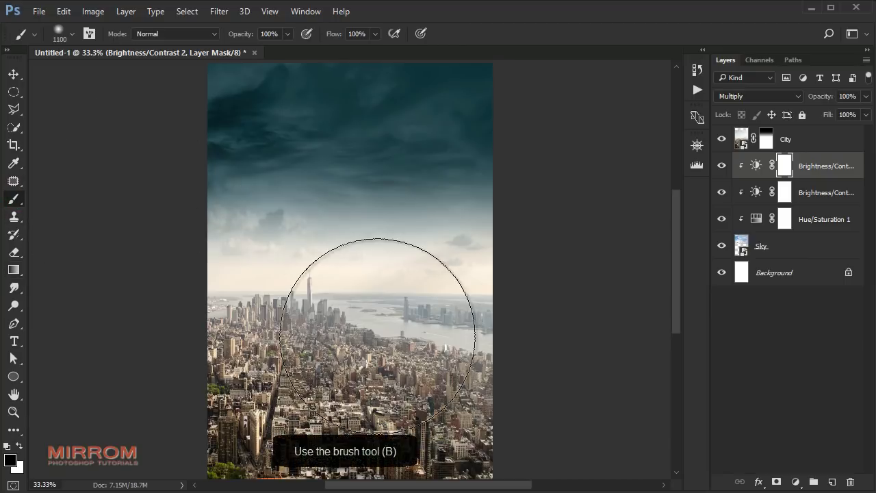
Paint the mask at 76% brush opacity over the middle sky, skyline and river
left_click_drag(350, 267, 348, 297)
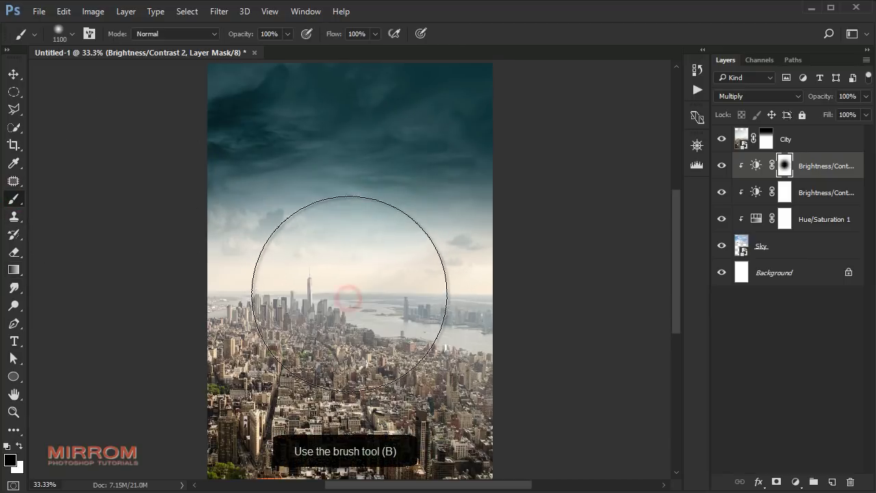
left_click(287, 34)
left_click_drag(291, 49, 275, 50)
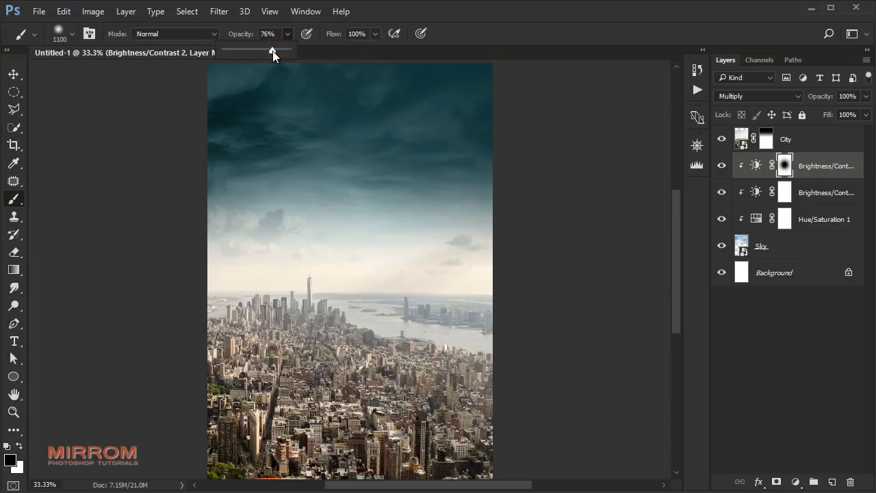
left_click(351, 218)
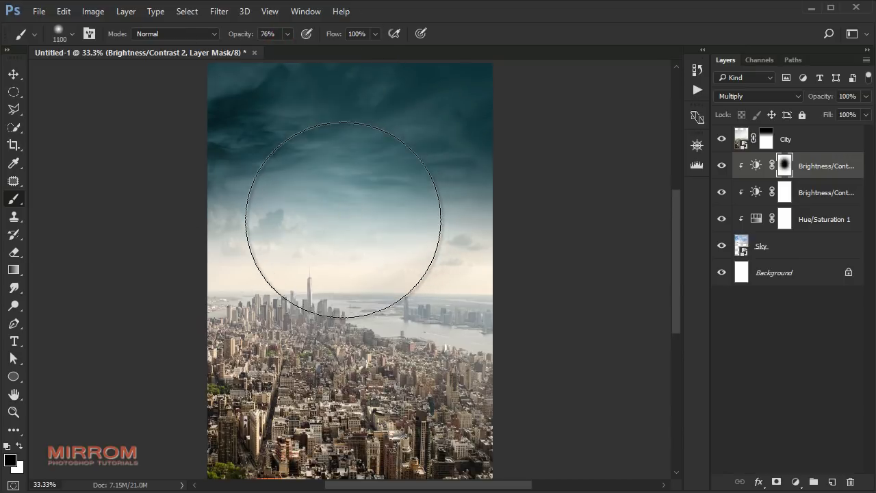
left_click_drag(319, 235, 387, 235)
left_click(392, 269)
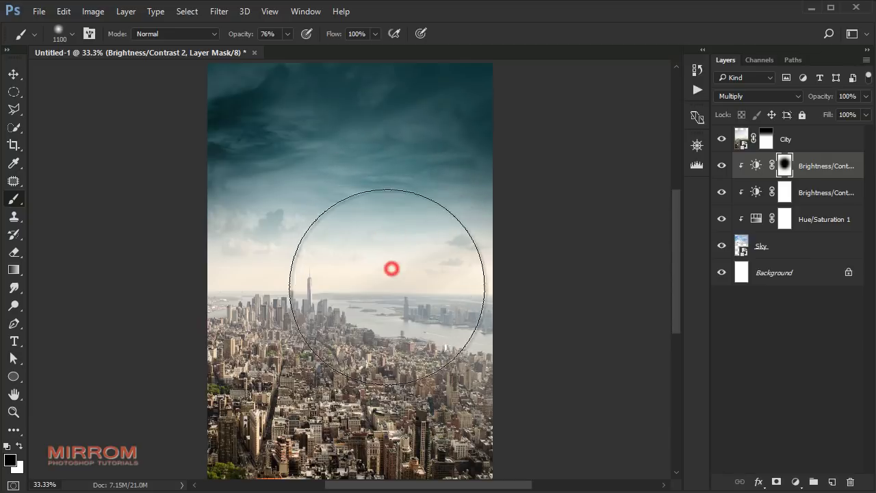
left_click_drag(303, 278, 288, 342)
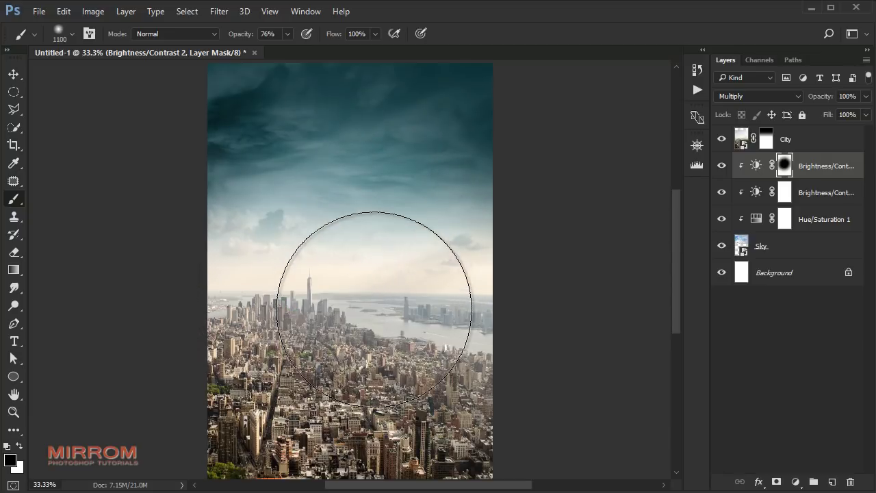
left_click_drag(381, 305, 428, 371)
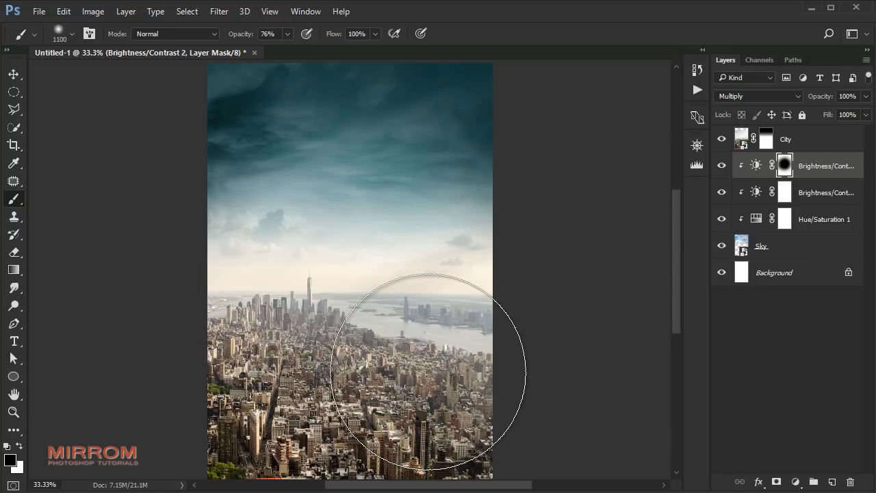
key("v")
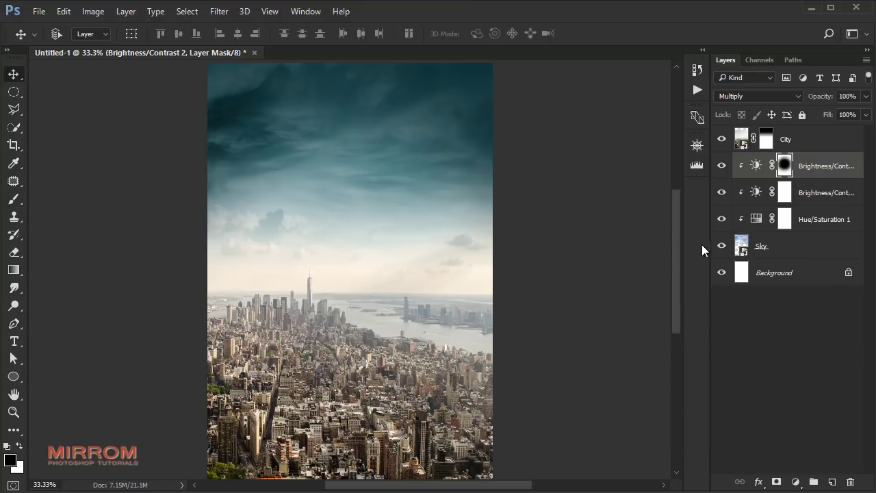
left_click(721, 166)
Clip a Vibrance layer to City at Vibrance -73 and Saturation -13
left_click(819, 147)
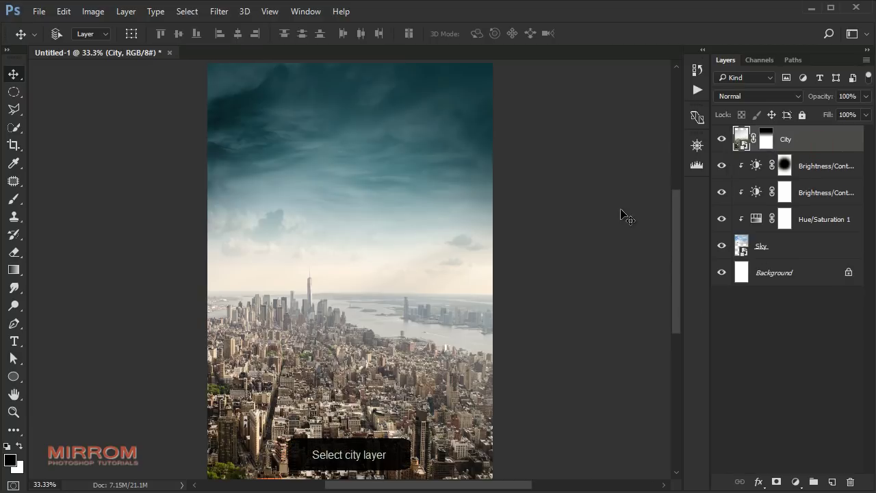
scroll(548, 308, "down", 2)
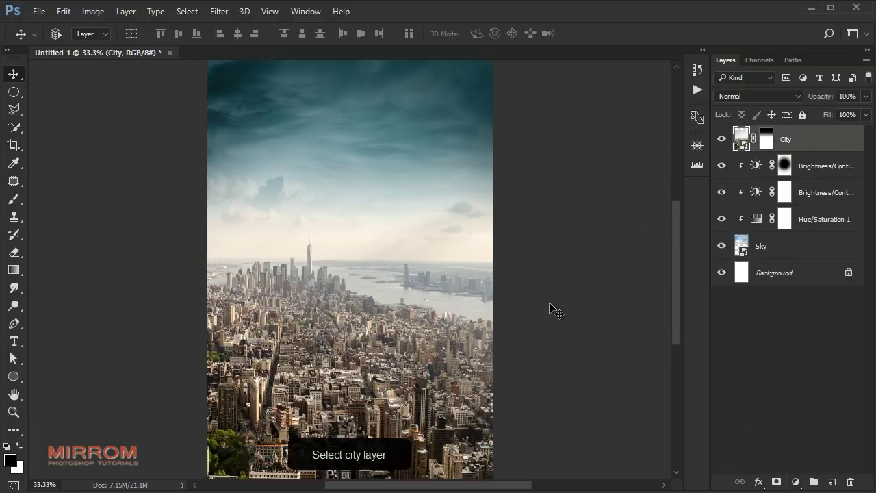
left_click(795, 483)
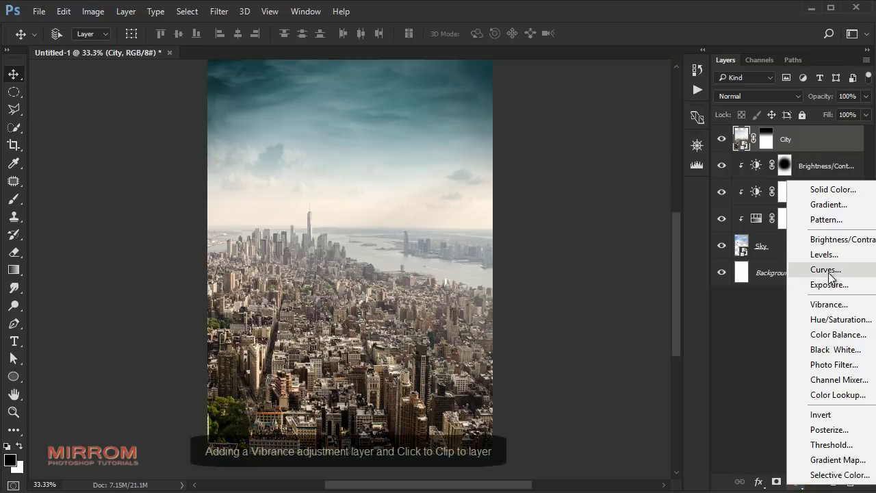
left_click(829, 305)
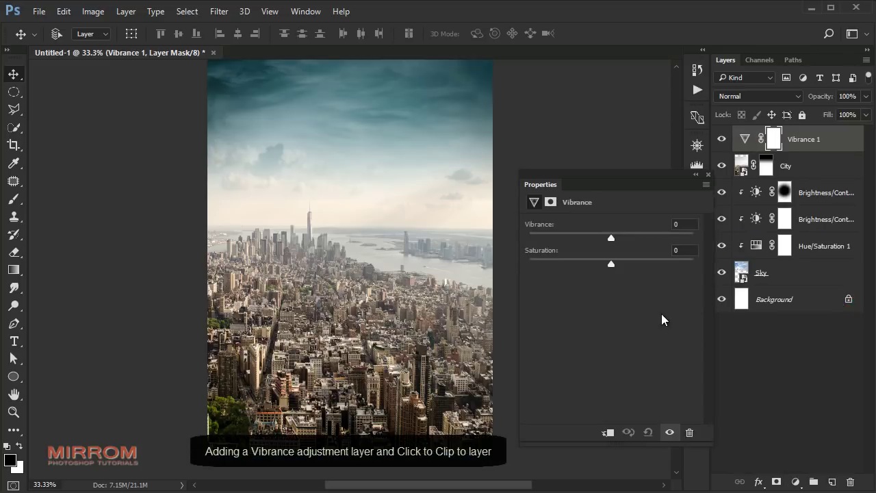
left_click(609, 432)
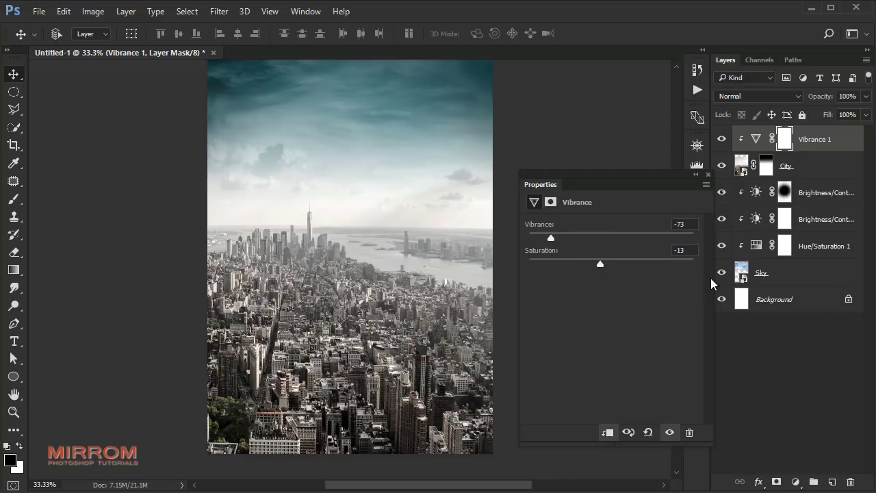
left_click(709, 175)
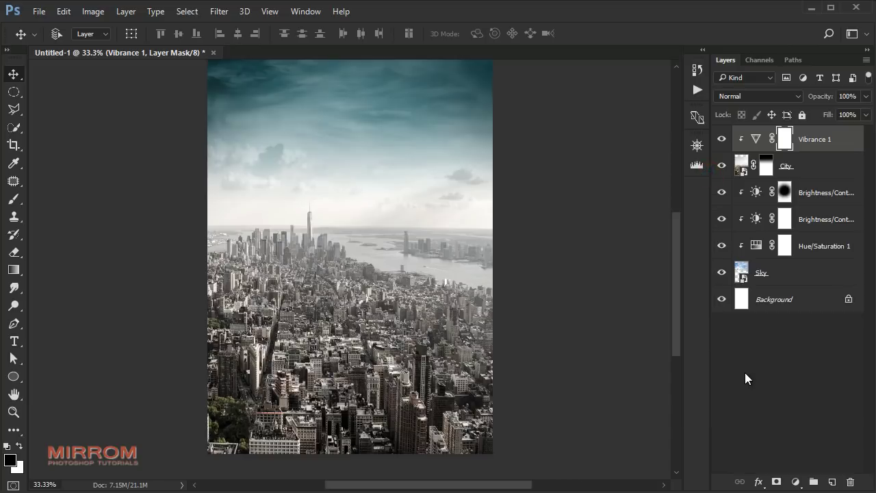
Clip a Brightness/Contrast layer to City at Brightness -89 and Contrast 52
left_click(795, 482)
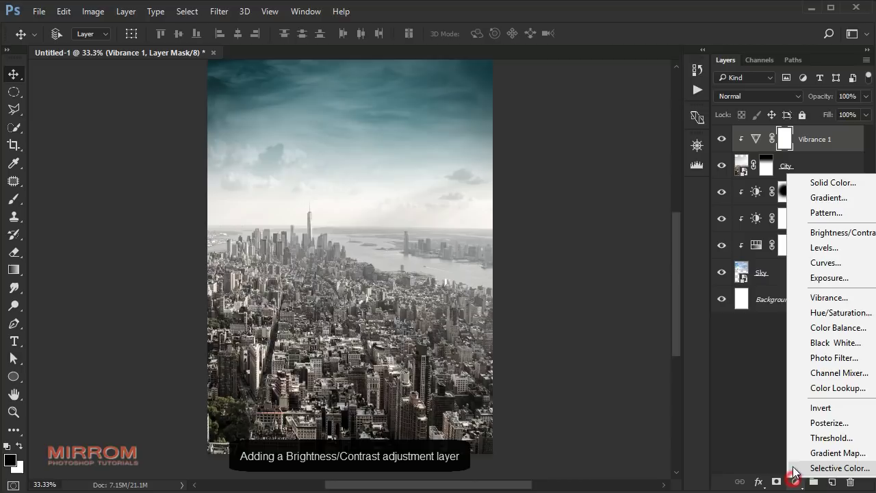
left_click(839, 233)
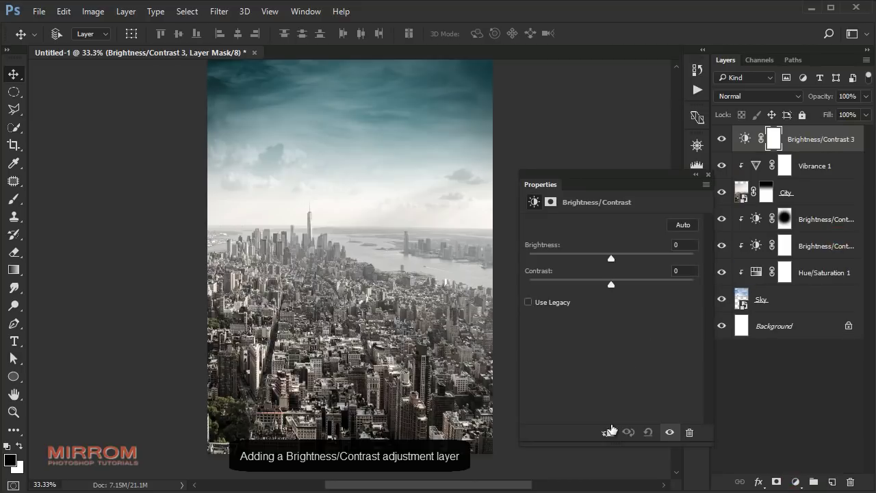
left_click(610, 432)
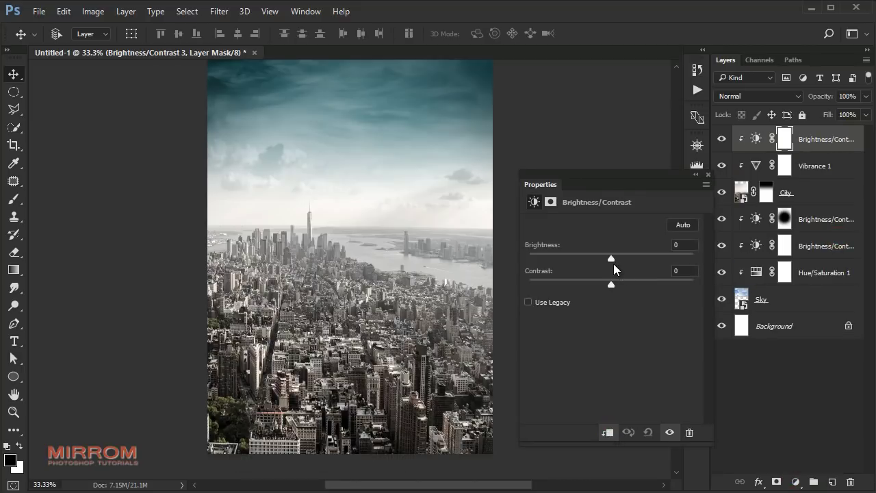
left_click_drag(611, 258, 566, 260)
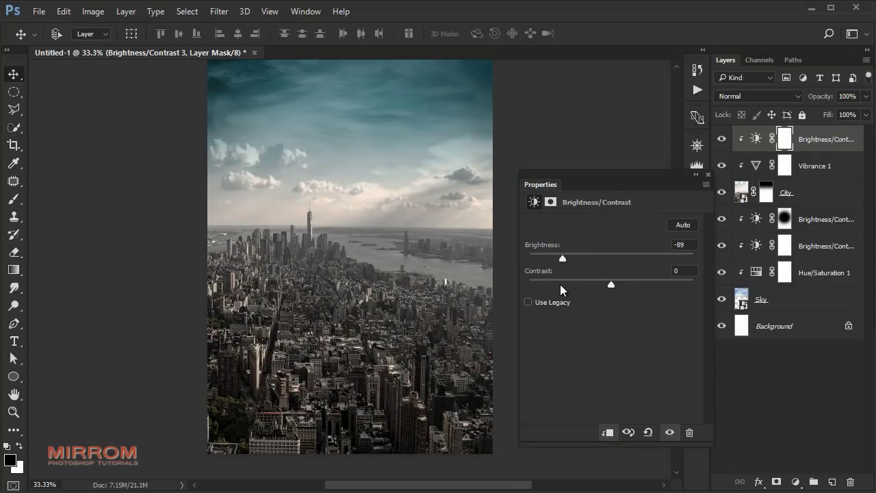
left_click_drag(614, 288, 644, 290)
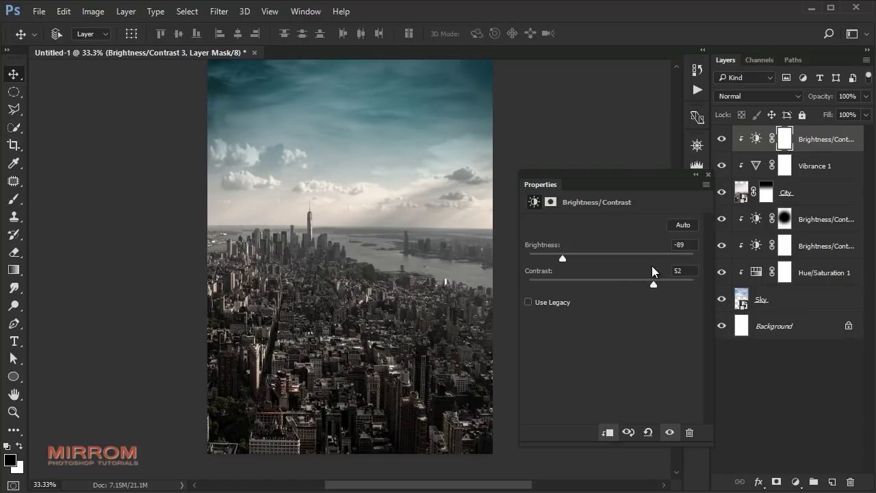
left_click(708, 174)
scroll(579, 297, "up", 1)
scroll(580, 297, "down", 1)
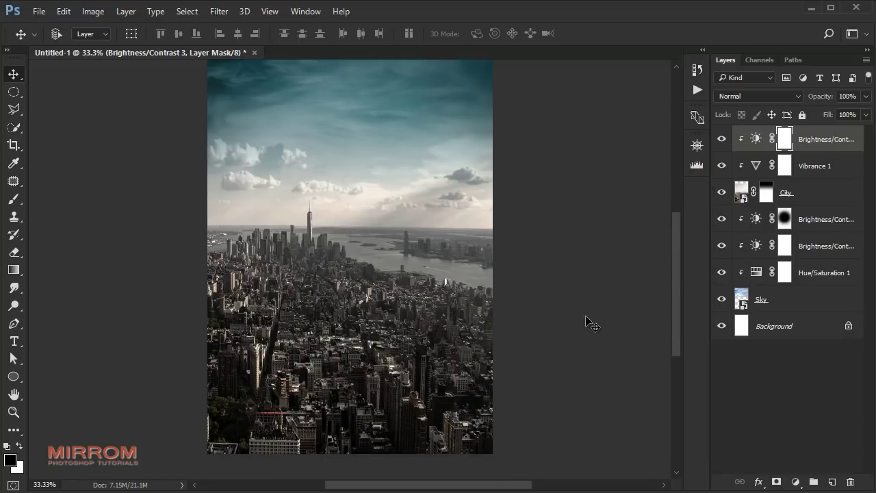
left_click(796, 482)
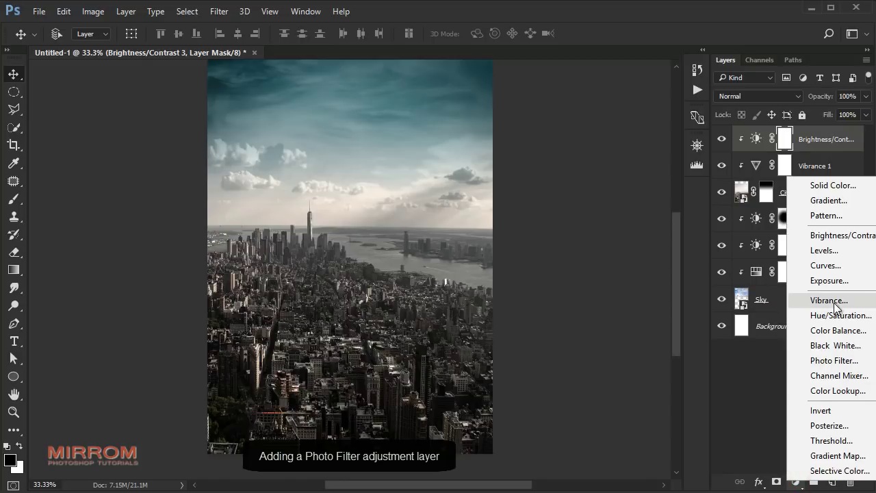
Clip a Warming Filter (85) Photo Filter layer at 64% density
left_click(861, 360)
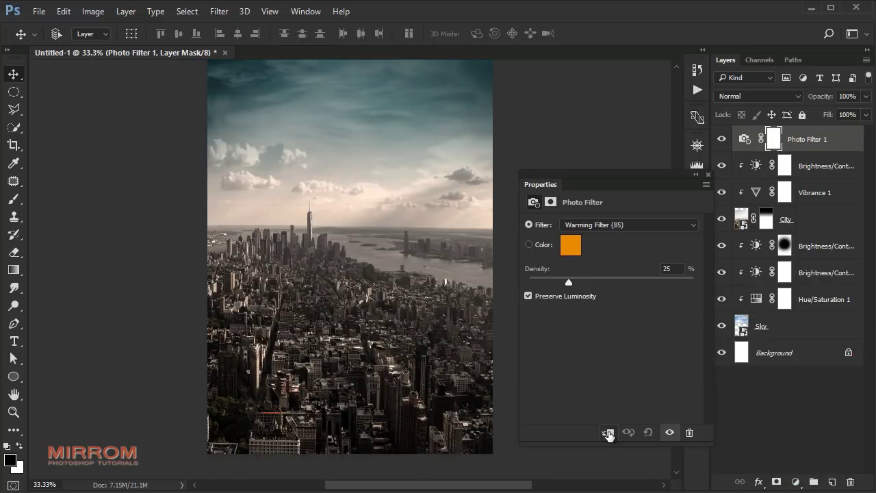
left_click(608, 433)
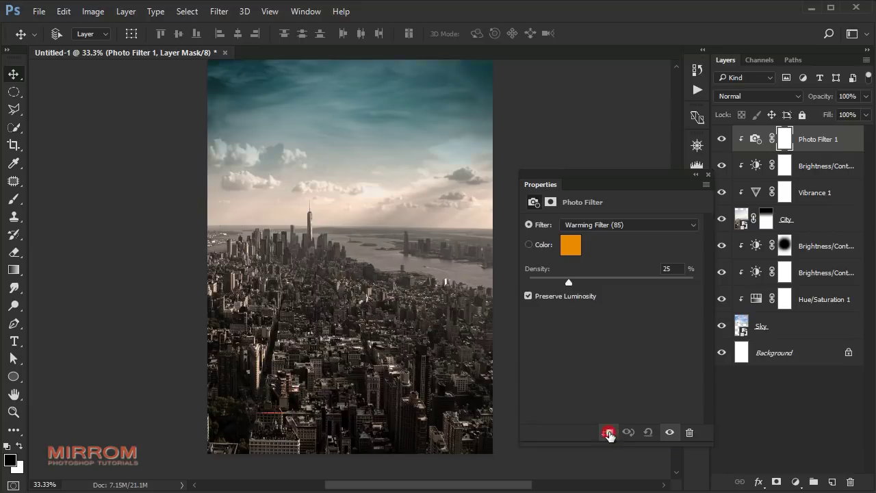
left_click(687, 228)
left_click(659, 237)
left_click_drag(576, 282, 633, 284)
left_click(708, 175)
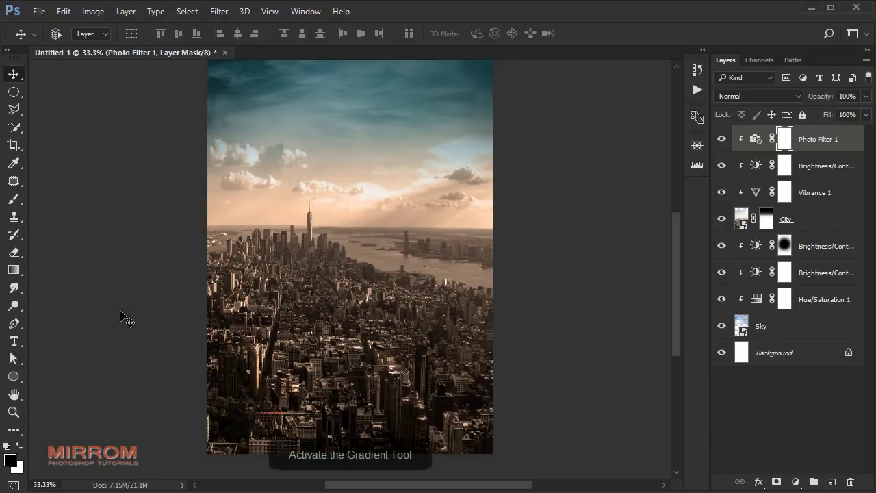
Drag a black-to-white gradient on the Photo Filter 1 mask from the upper sky to the horizon
left_click(15, 270)
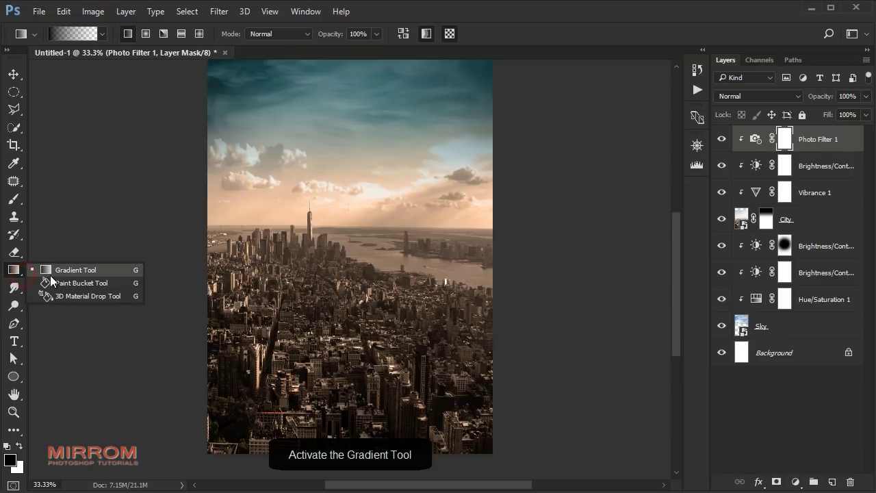
left_click(99, 273)
left_click_drag(357, 154, 357, 214)
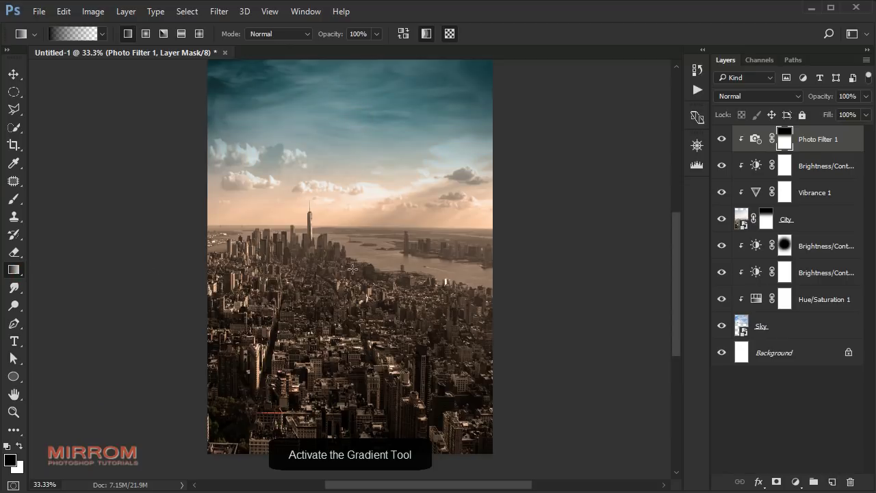
left_click_drag(357, 86, 358, 205)
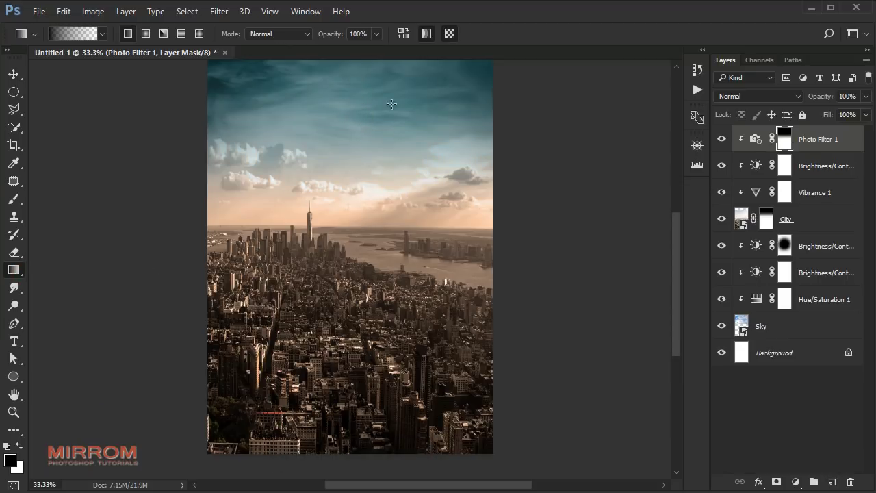
mouse_move(388, 144)
left_mouse_down()
mouse_move(390, 218)
mouse_move(478, 249)
left_mouse_up()
key("v")
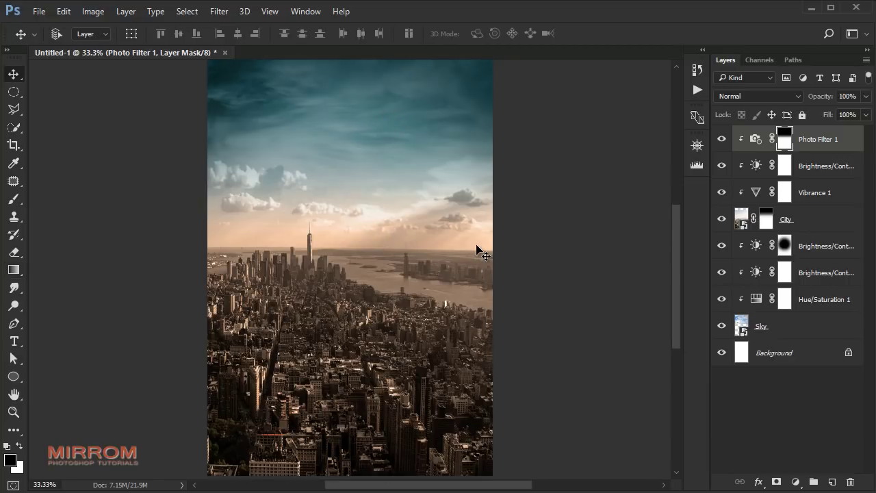
key("ctrl+0")
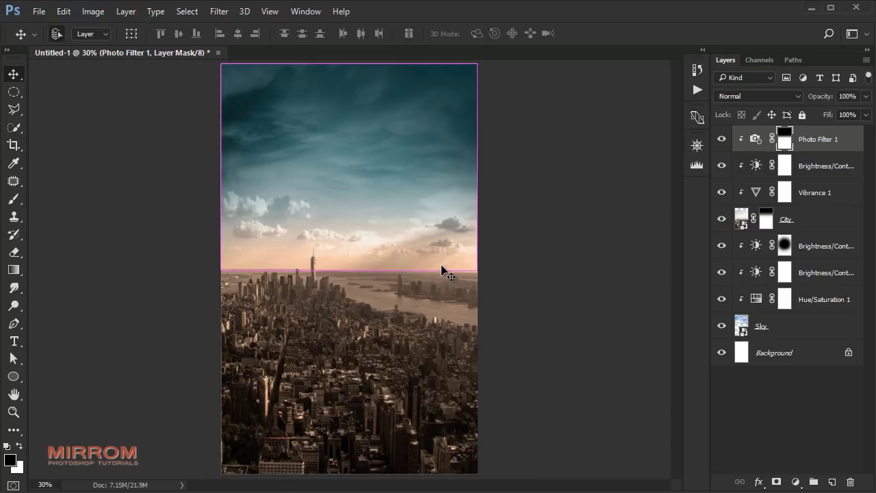
key("ctrl+plus")
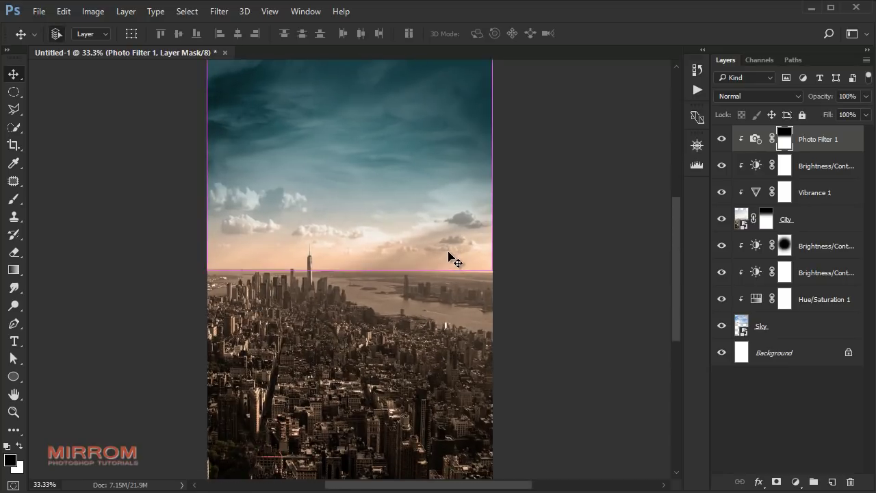
key("ctrl+plus")
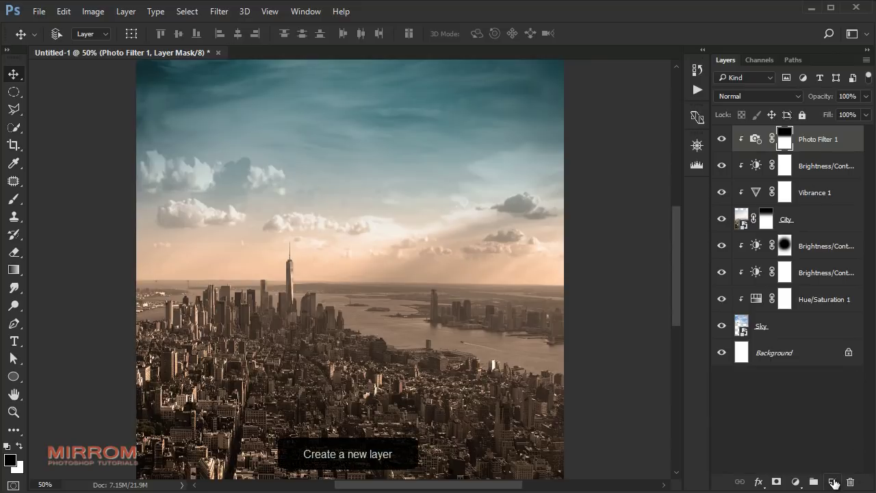
Add empty Layer 1 at the top and set the foreground colour to #893619
left_click(833, 482)
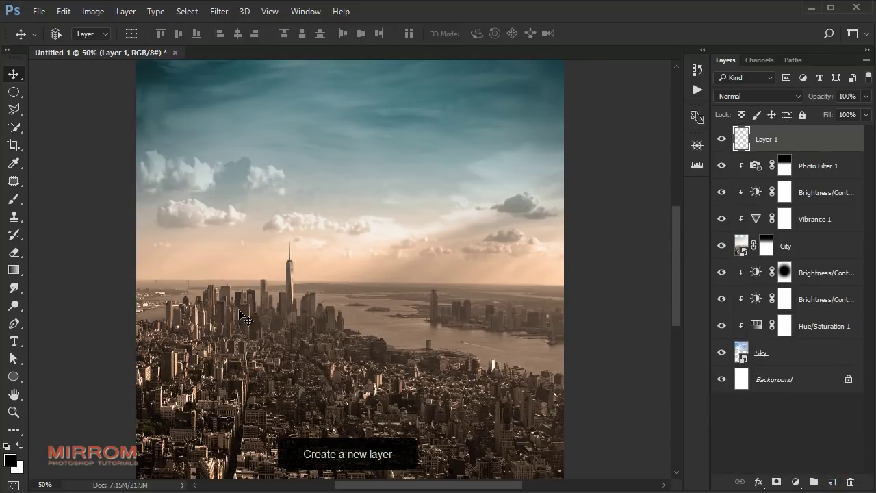
left_click(10, 460)
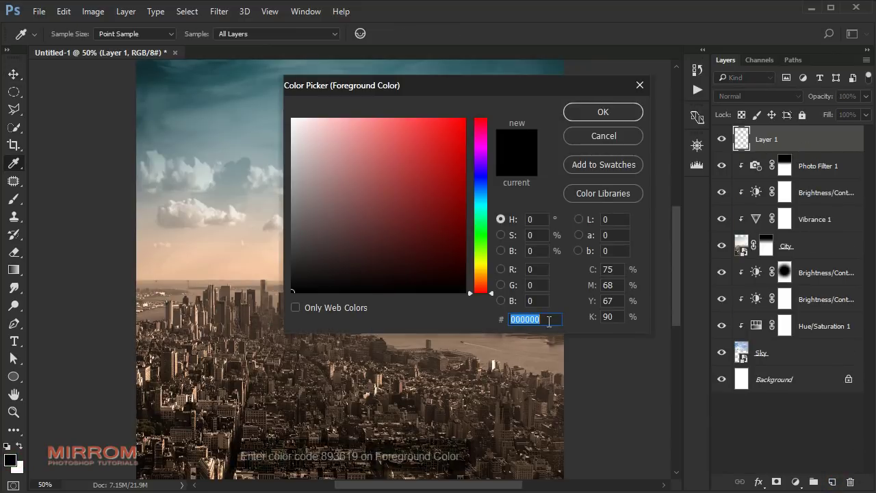
type("8")
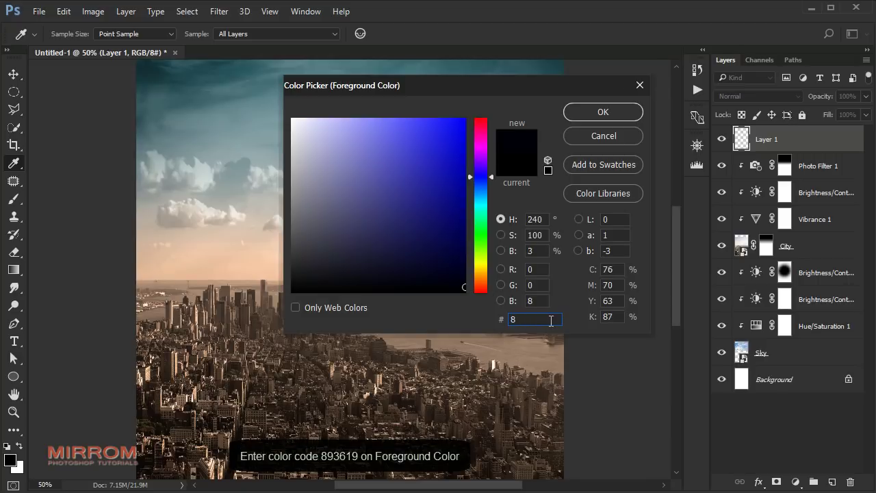
type("9361")
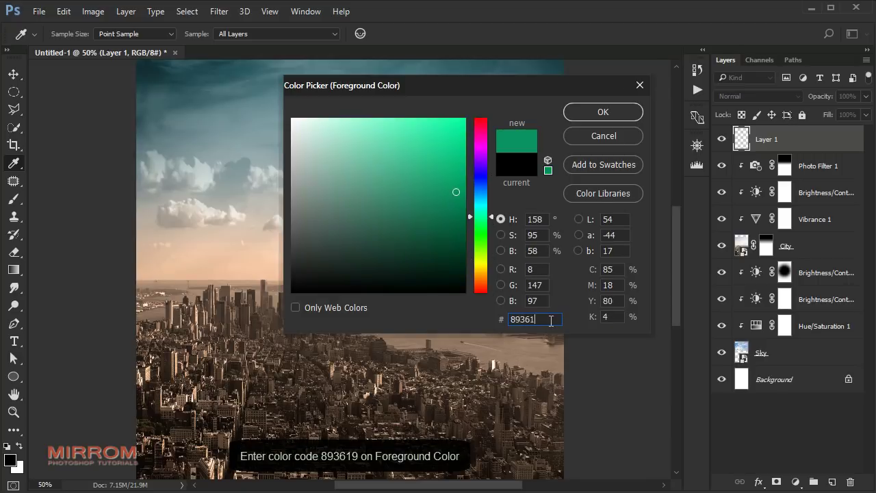
type("9")
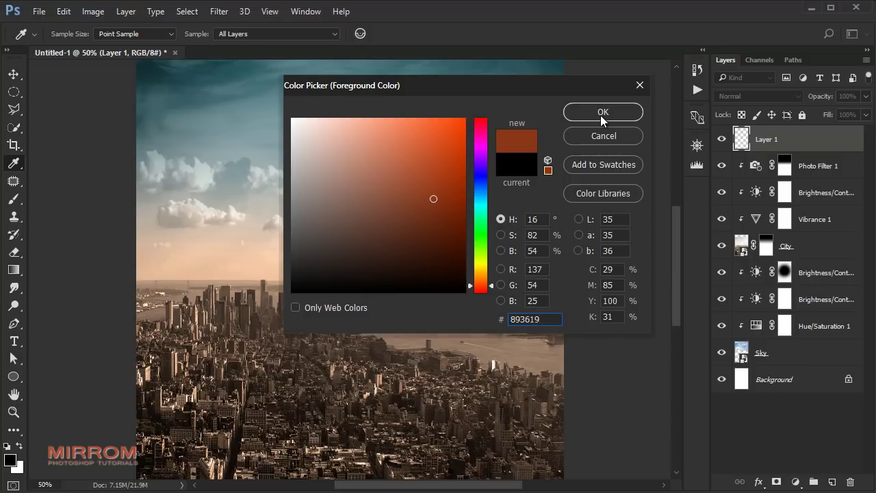
left_click(601, 115)
Paint one soft brown dab in the sky with the Brush at 100% opacity
left_click(14, 198)
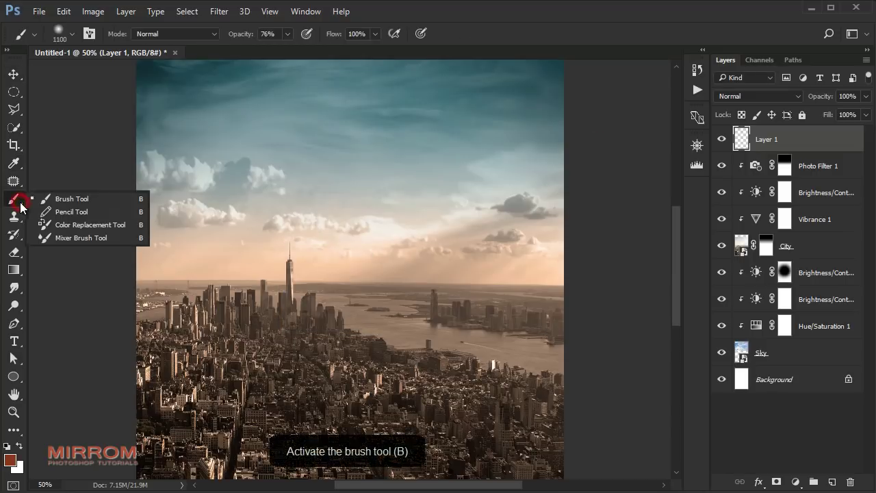
left_click(65, 198)
left_click(287, 34)
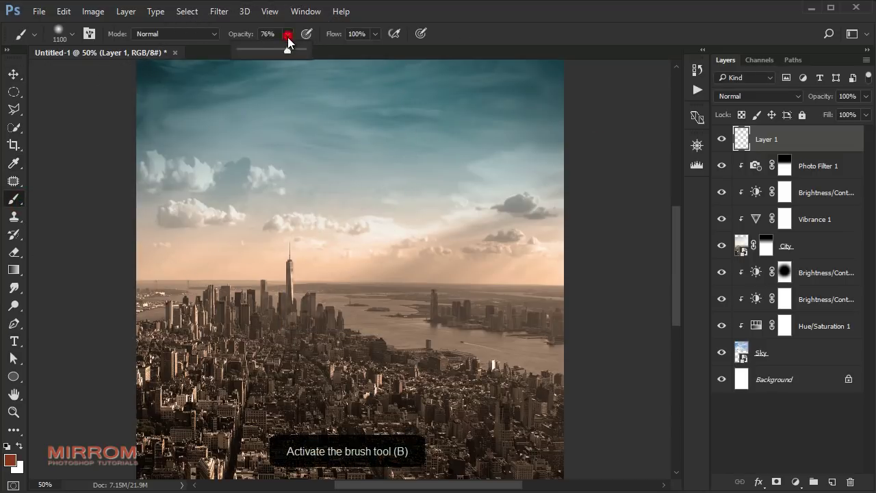
left_click_drag(291, 43, 303, 52)
right_click(368, 250)
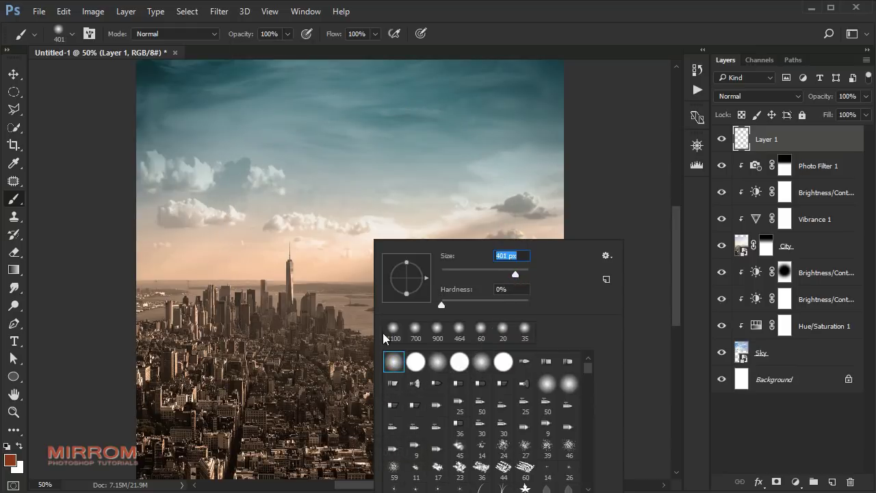
left_click(344, 235)
key("ctrl+z")
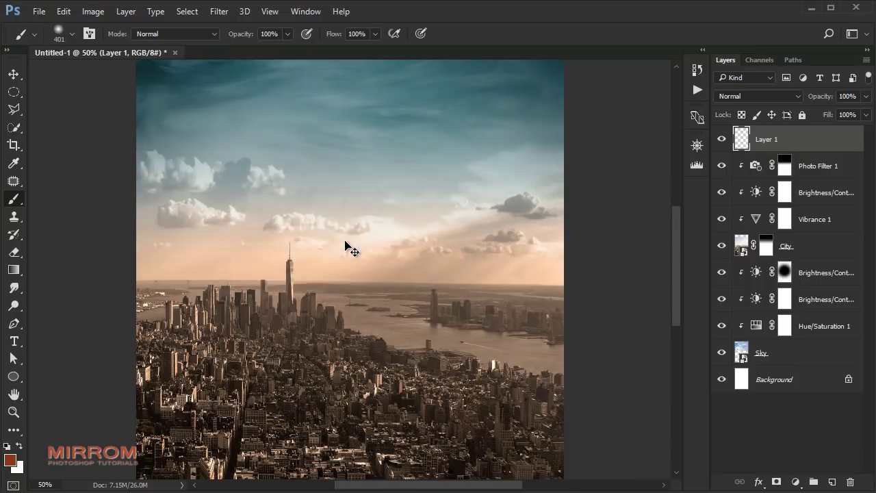
left_click(349, 240)
Move the brown glow to the upper-left sky and set Layer 1 to Color Dodge
key("v")
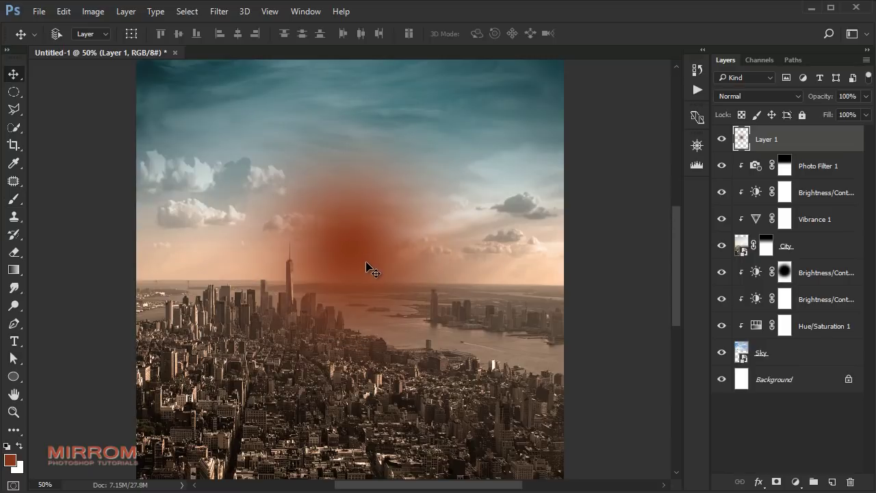
left_click_drag(366, 265, 231, 252)
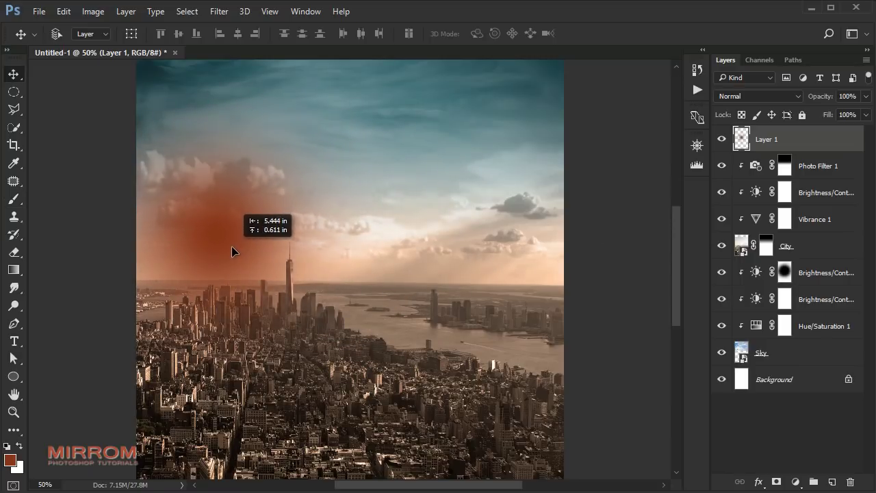
left_click(791, 96)
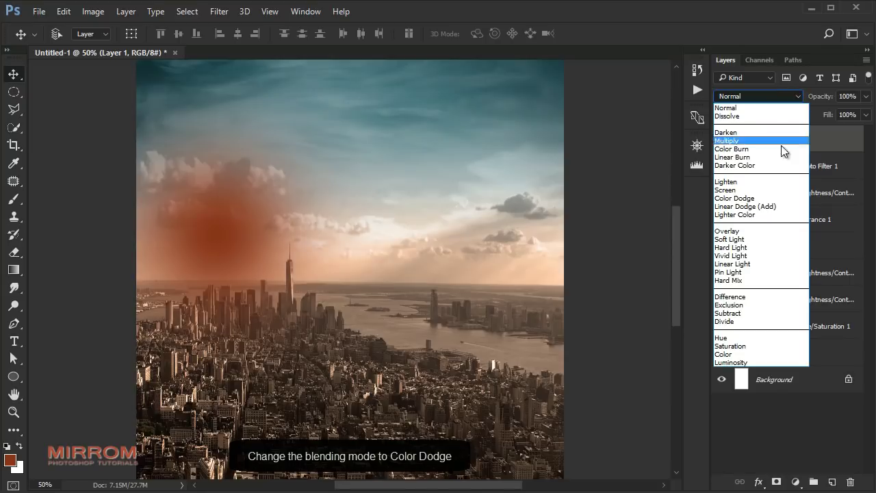
left_click(772, 198)
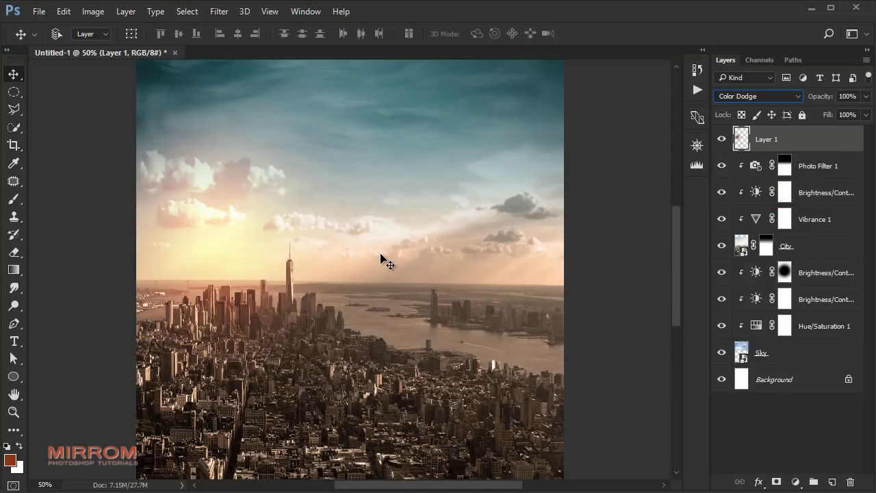
key("ctrl+minus")
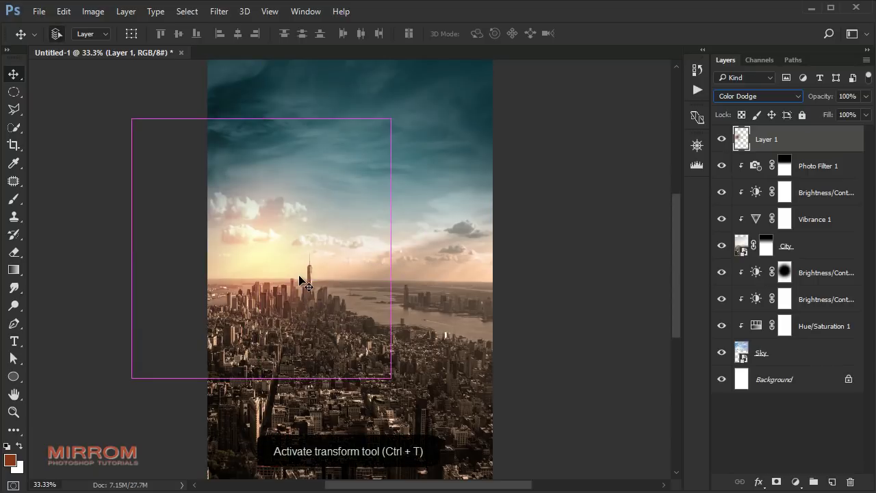
Free-transform the Layer 1 glow to about 171% and reposition it across the sky
key("ctrl+t")
left_click_drag(132, 120, 117, 98)
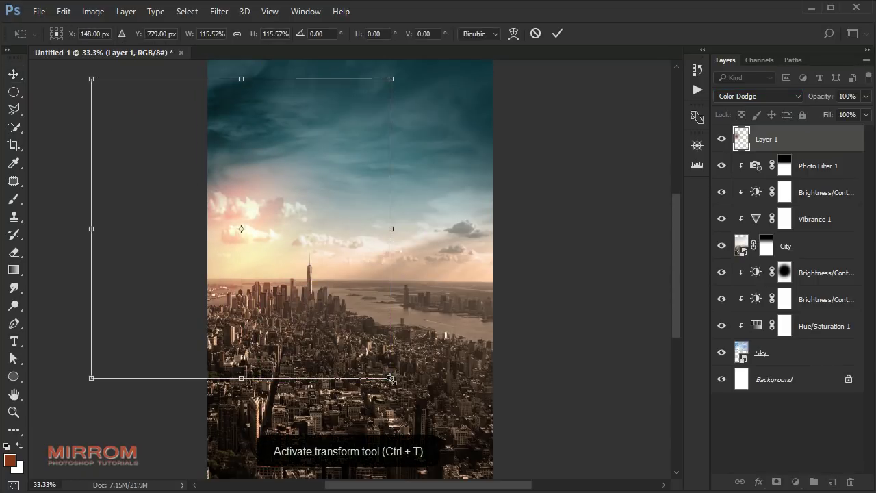
left_click_drag(391, 379, 481, 468)
left_click_drag(476, 272, 524, 273)
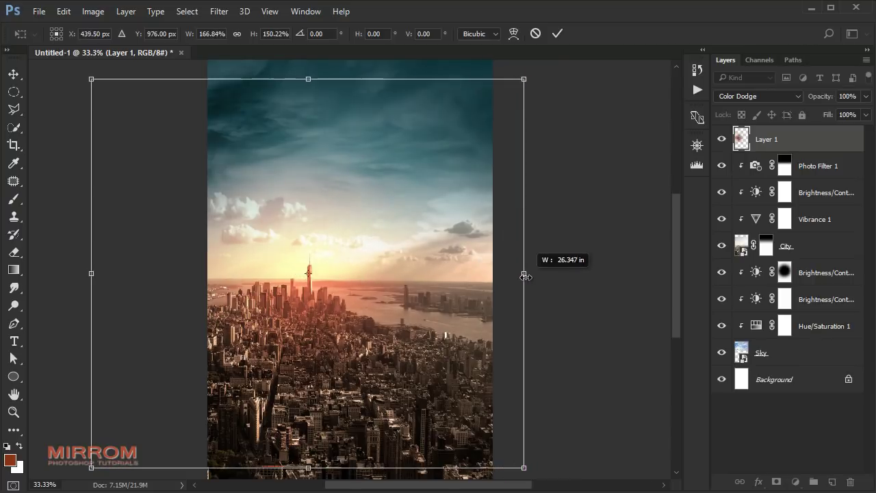
left_click_drag(397, 309, 369, 290)
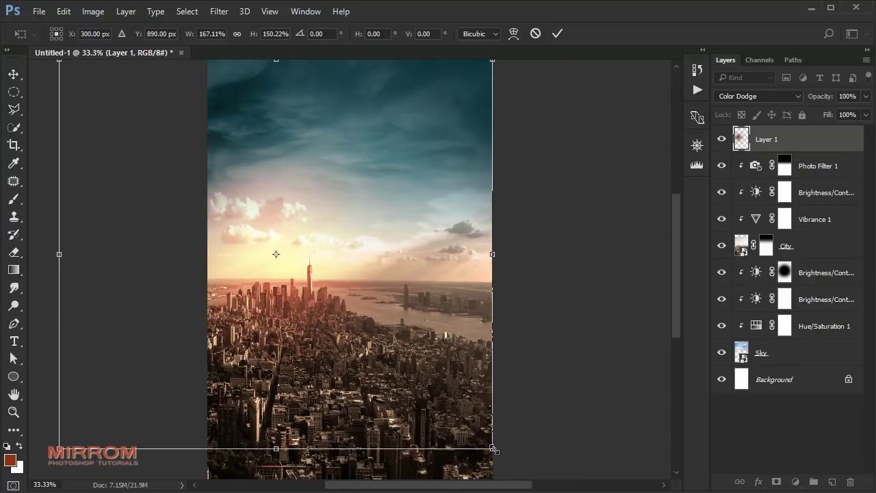
left_click_drag(496, 448, 508, 464)
left_click_drag(336, 248, 336, 293)
left_click_drag(284, 104, 284, 77)
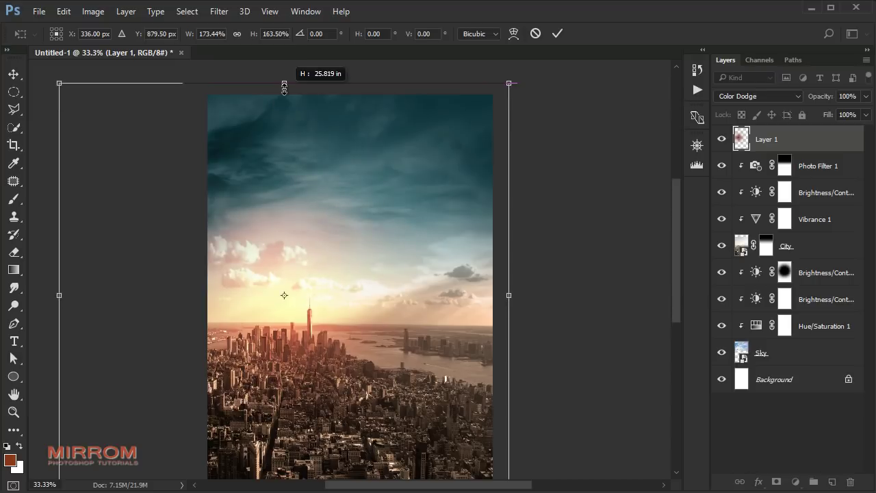
left_click_drag(513, 75, 506, 203)
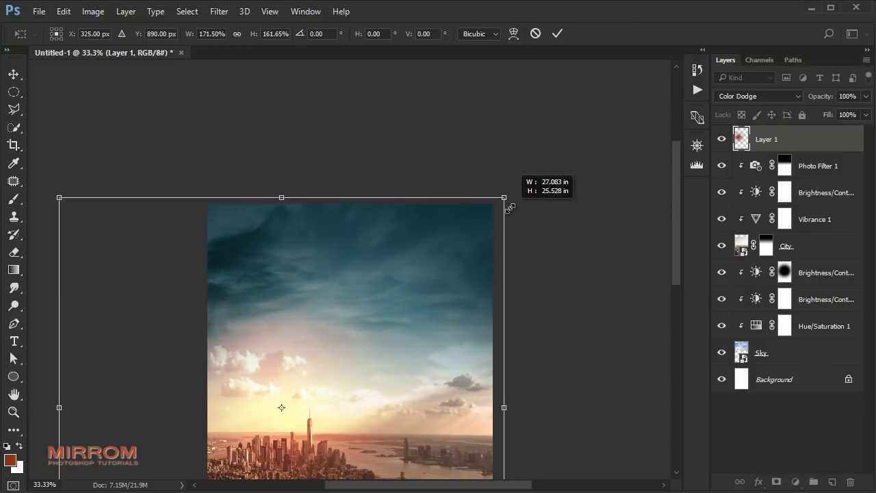
left_click(558, 33)
Nudge the scaled glow slightly left while scrolling to check its placement
scroll(452, 240, "down", 3)
scroll(433, 259, "down", 3)
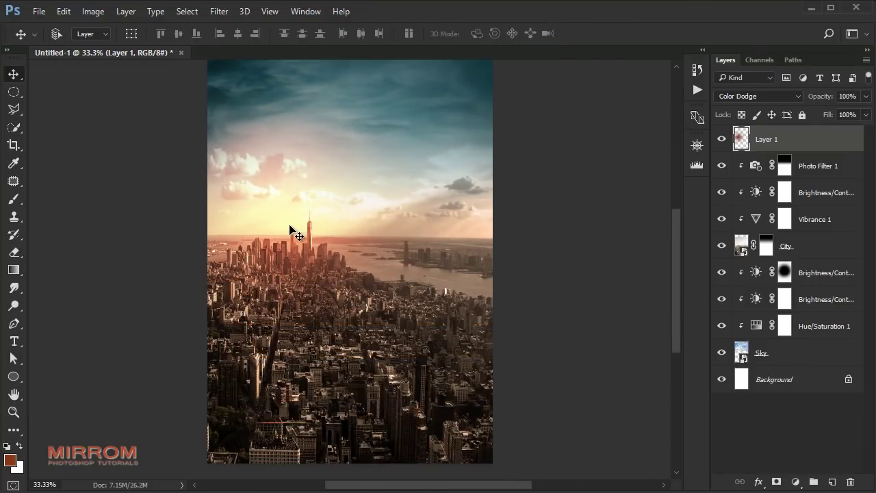
left_click_drag(293, 231, 286, 230)
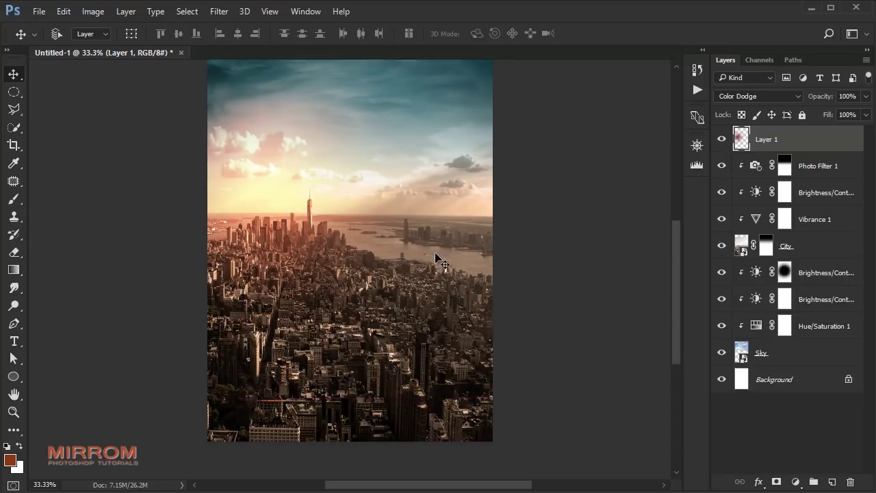
scroll(438, 257, "up", 2)
scroll(443, 260, "up", 1)
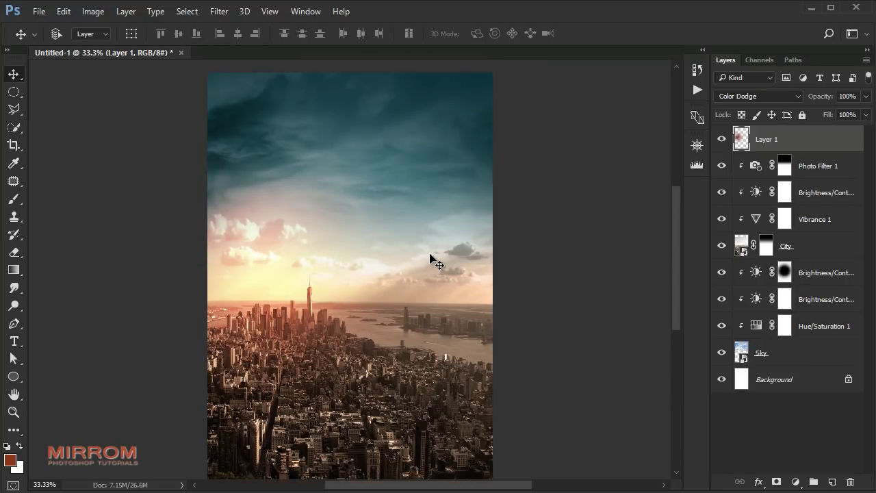
scroll(431, 259, "down", 1)
left_click_drag(283, 249, 279, 249)
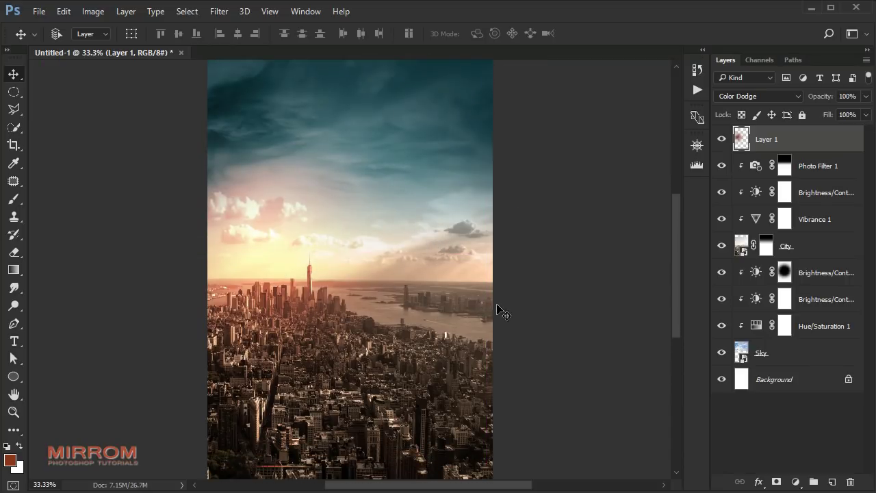
Add empty Layer 2 and set the foreground colour to olive #977b26
left_click(832, 482)
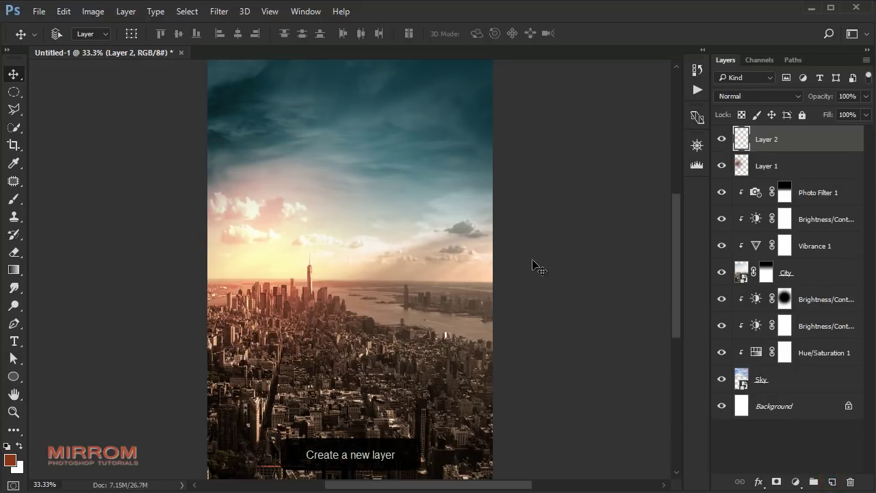
key("b")
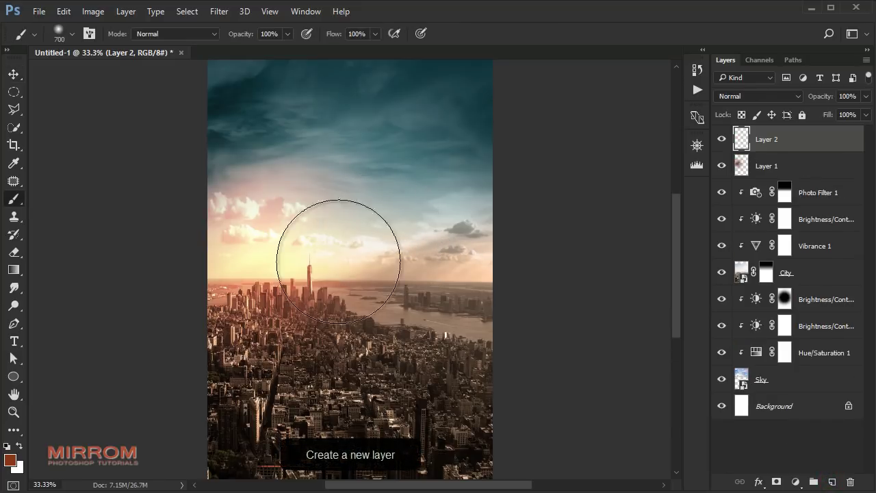
left_click(10, 460)
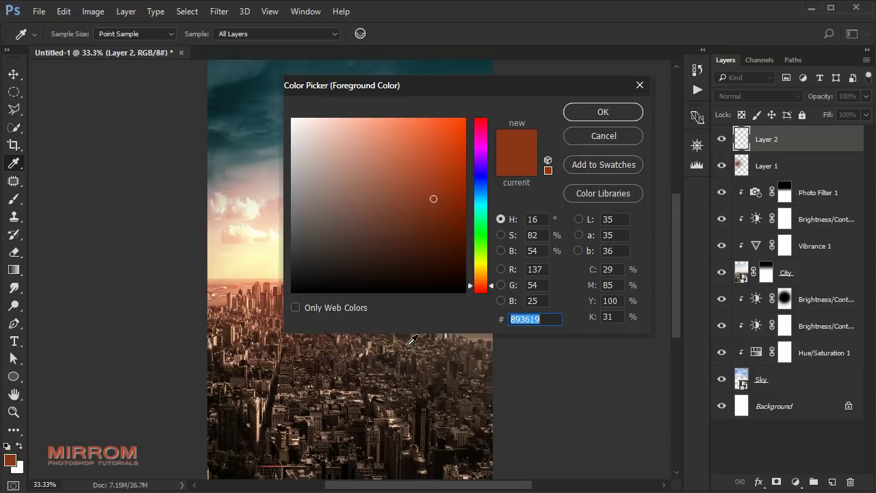
type("97")
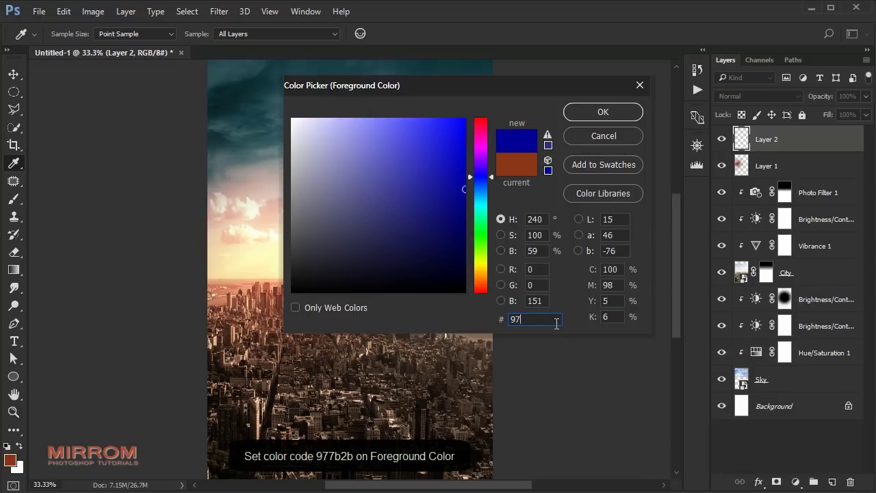
type("7b26")
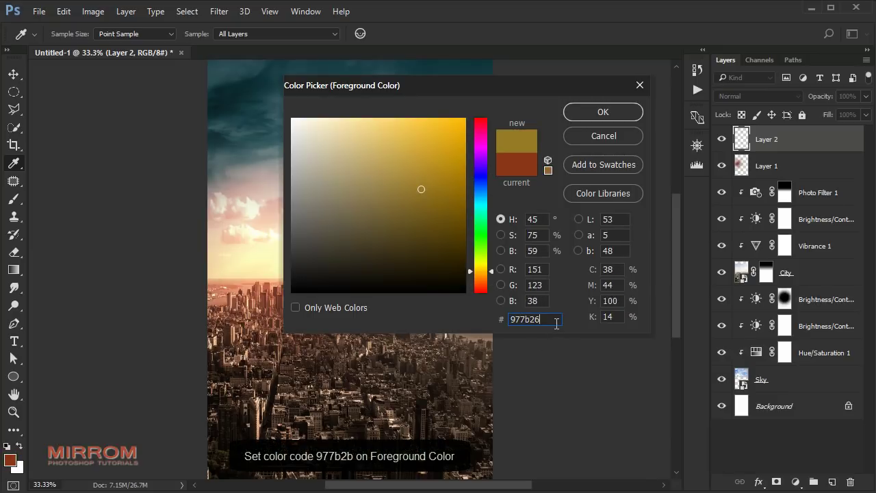
left_click(600, 113)
Paint one soft olive dab and move it left over the city skyline
key("b")
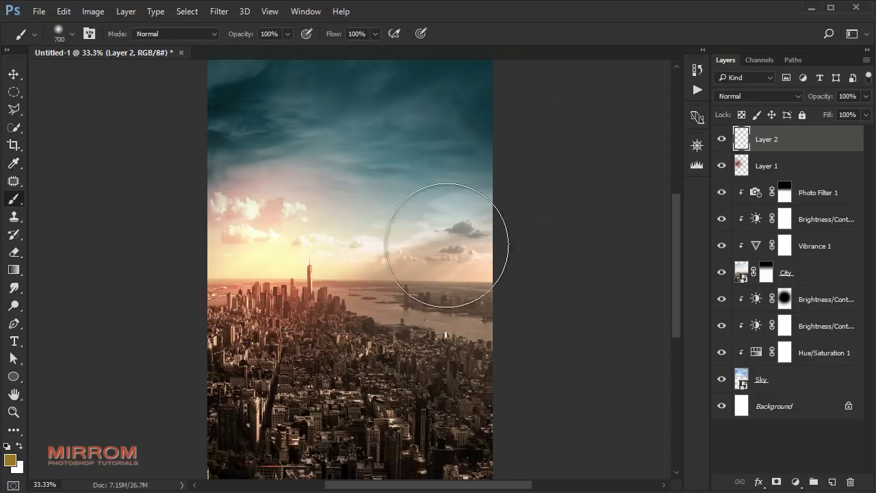
left_click(356, 276)
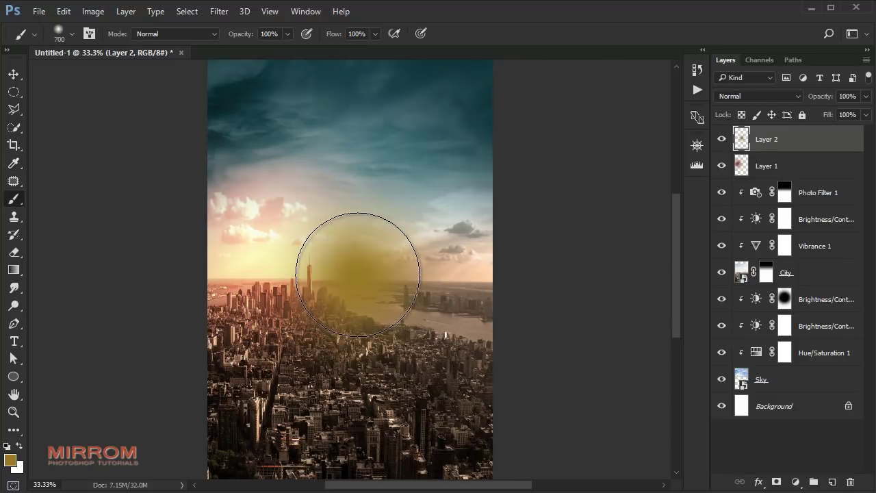
key("v")
left_click_drag(368, 274, 282, 251)
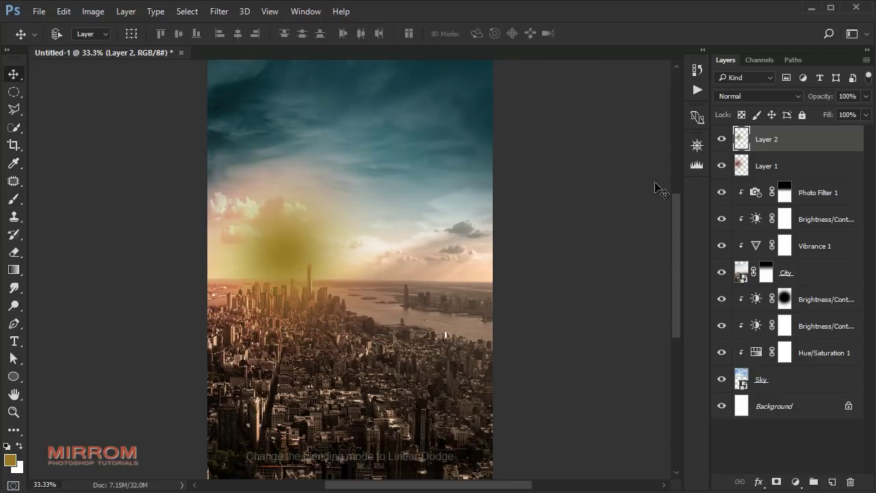
Set Layer 2 to Linear Dodge (Add), move it over the skyline, and scale it to about 126%
left_click(749, 97)
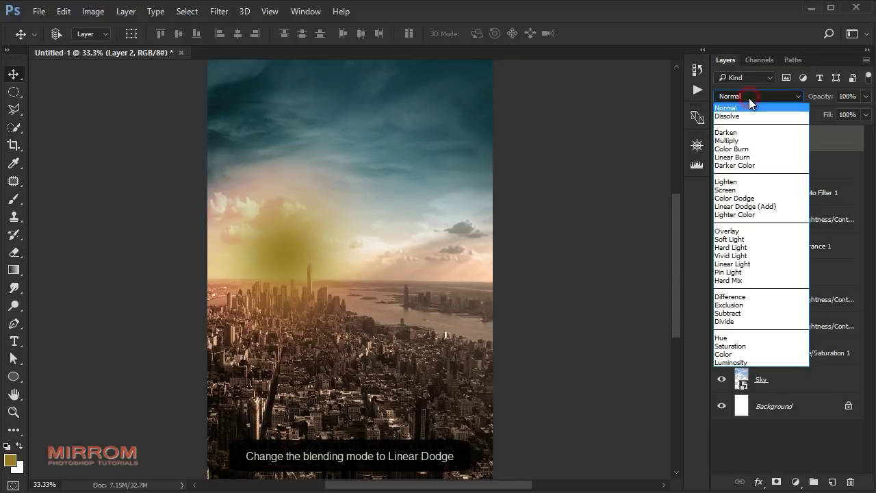
left_click(785, 206)
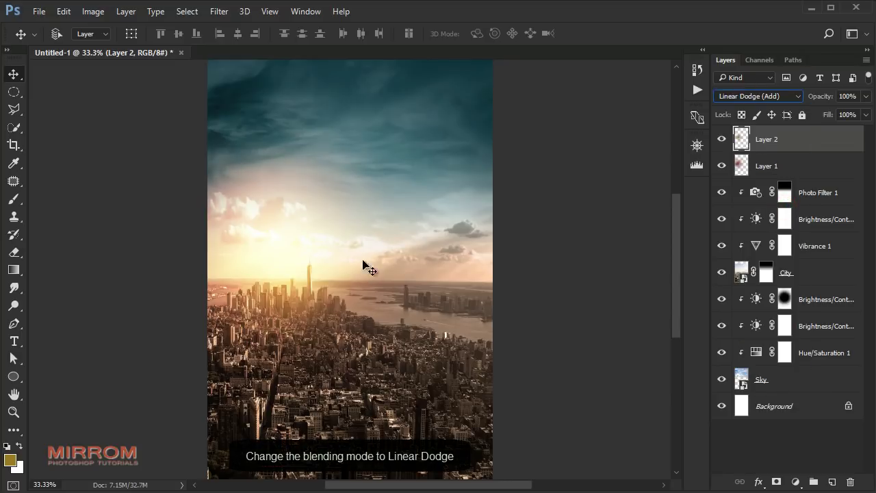
left_click_drag(362, 264, 267, 251)
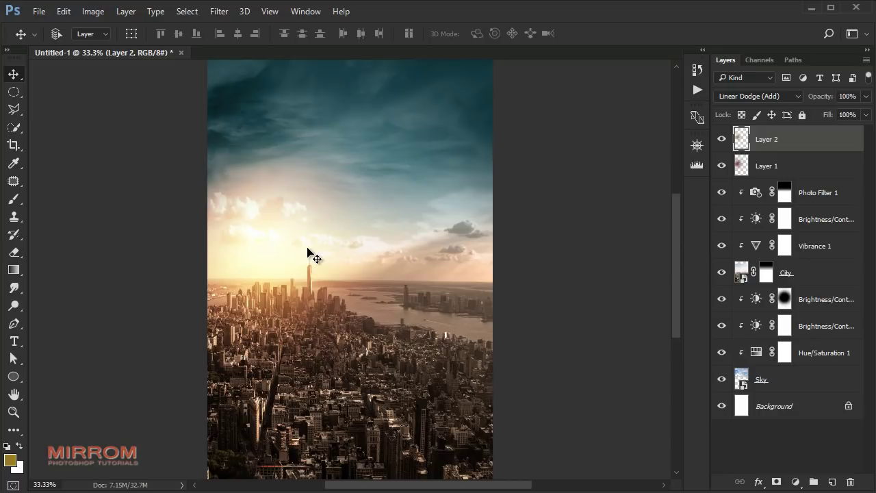
key("ctrl+t")
type("110")
key("Return")
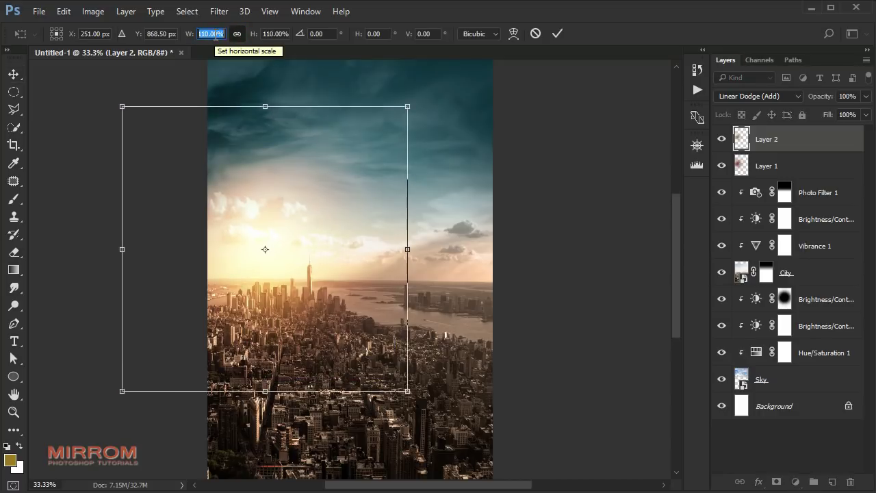
key("Up")
key("Up")
key("Up")
key("Up")
key("Up")
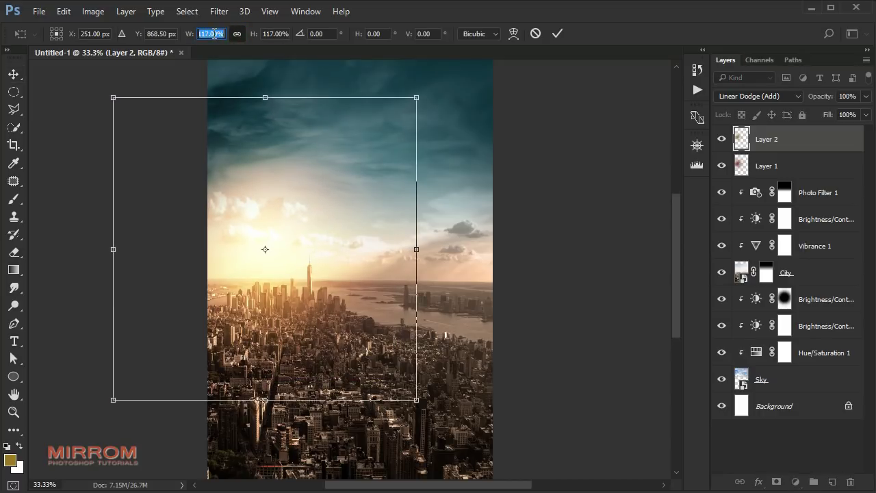
key("Up")
key("Up")
key("Up")
key("Up")
key("Up")
key("Up")
key("Up")
key("Up")
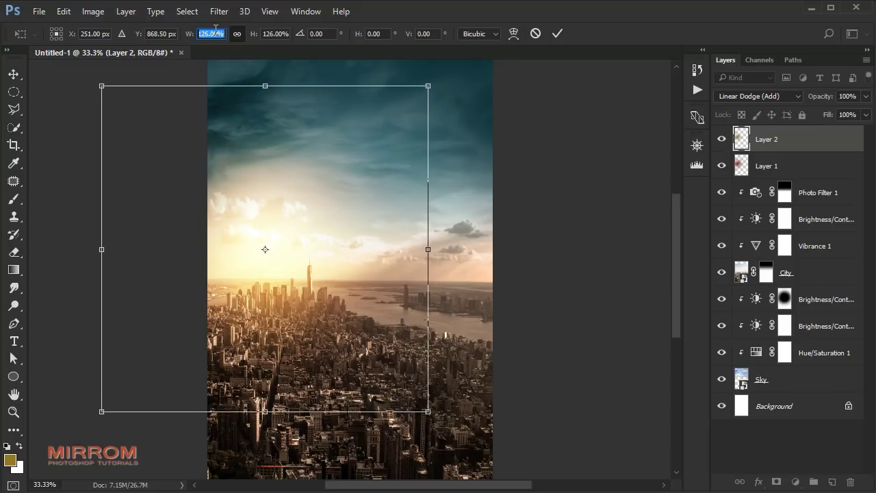
key("Up")
key("Return")
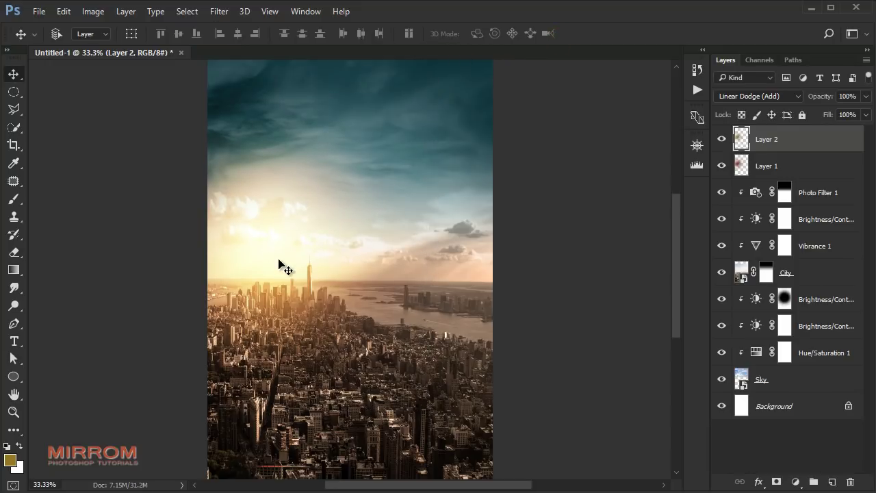
Enlarge the Layer 1 glow to about 111%
key("ctrl+minus")
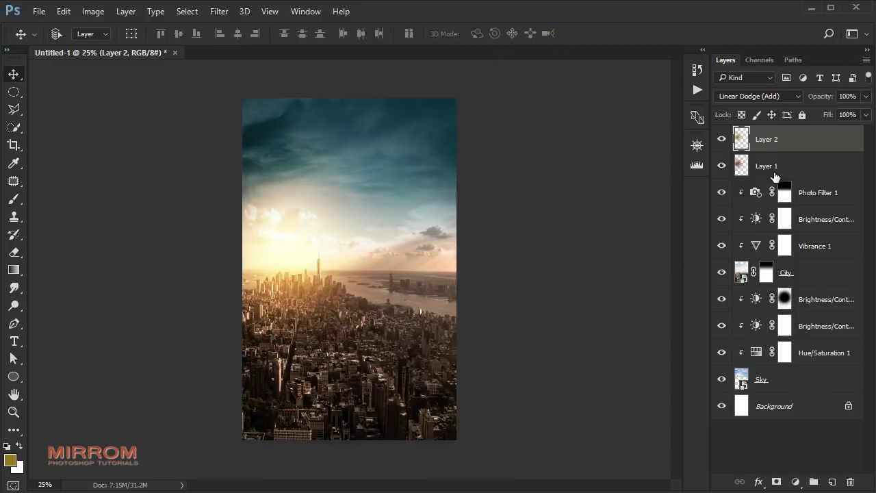
left_click(767, 166)
key("ctrl+t")
left_click_drag(453, 90, 481, 62)
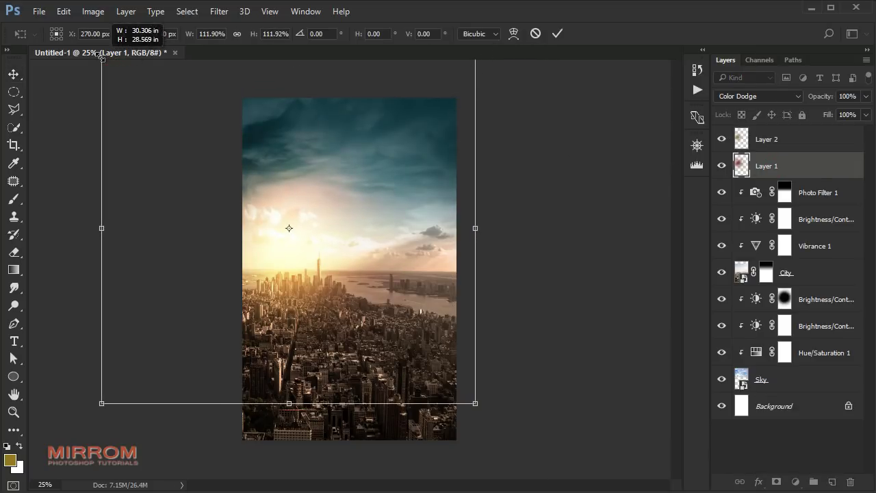
left_click(557, 33)
Zoom to 33.33% and select the Photo Filter 1 layer
left_click(766, 147)
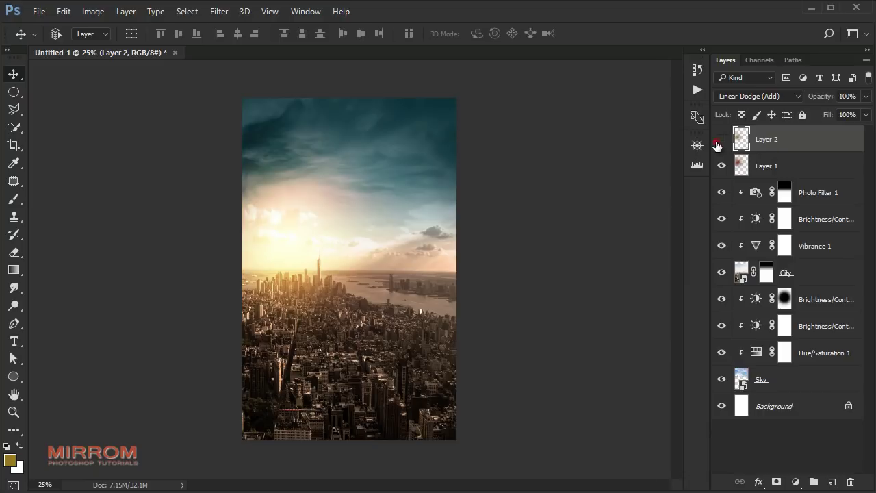
key("ctrl+plus")
scroll(414, 367, "down", 1)
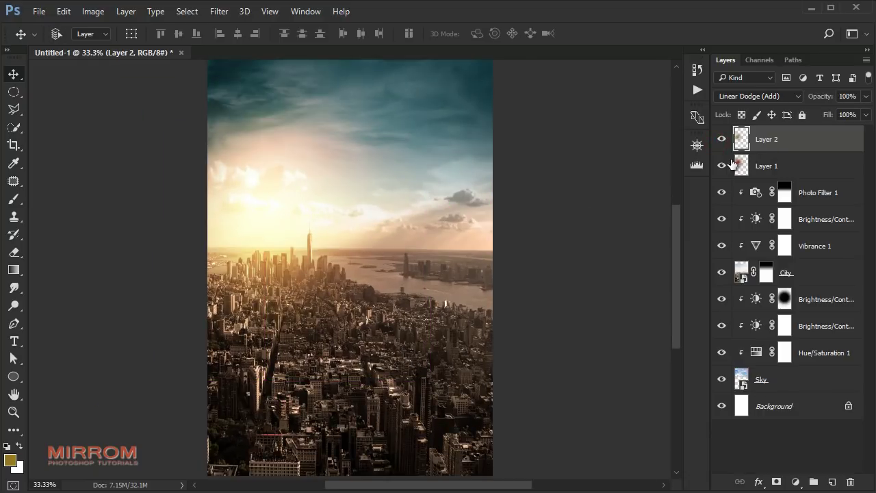
left_click(803, 165)
left_click(813, 192)
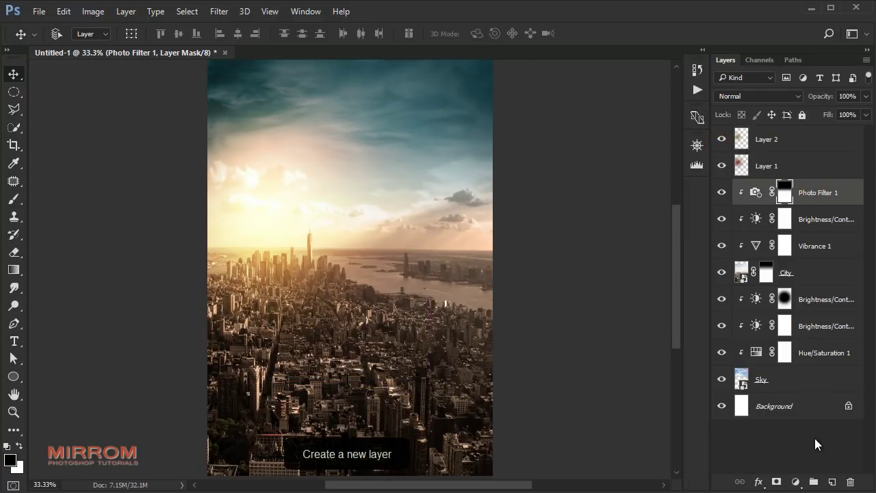
Add empty Layer 3 above Photo Filter 1 and set the foreground to dark brown #1b1613
left_click(834, 482)
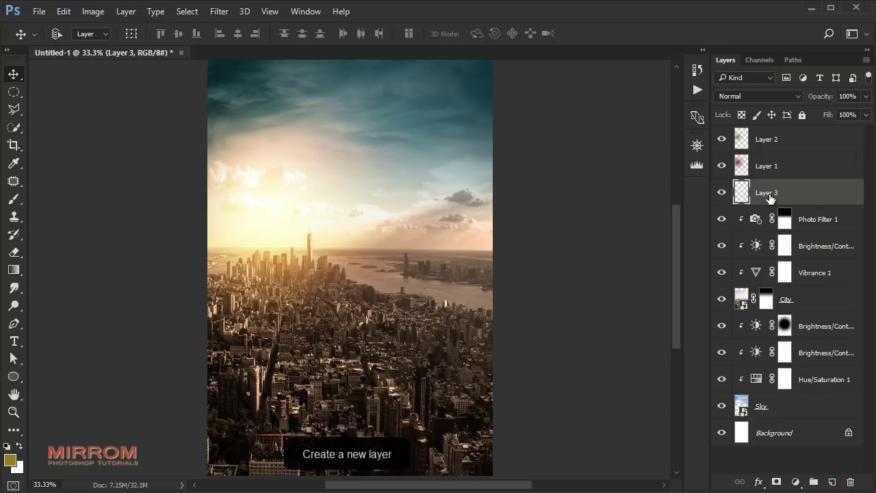
left_click(10, 460)
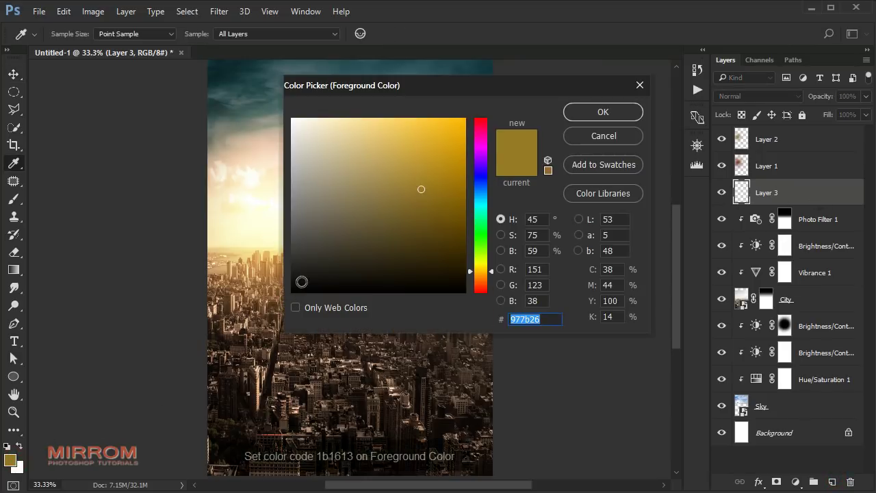
left_click_drag(298, 270, 292, 269)
double_click(546, 320)
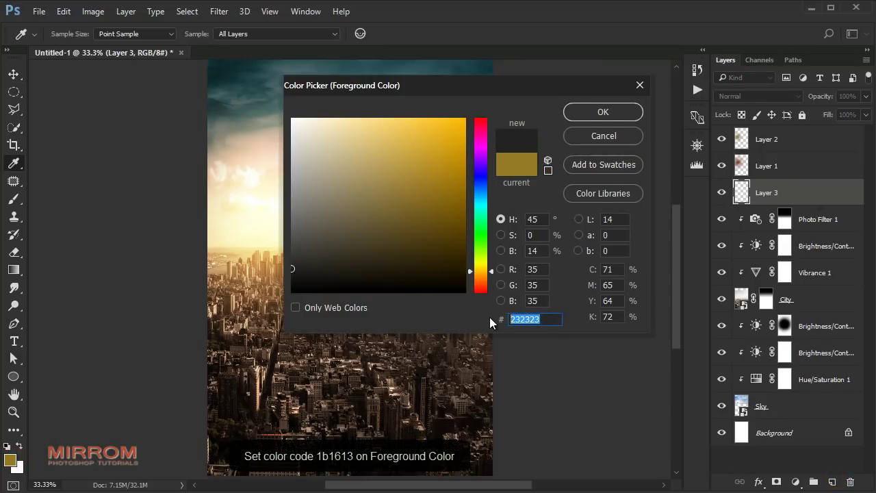
type("1b1")
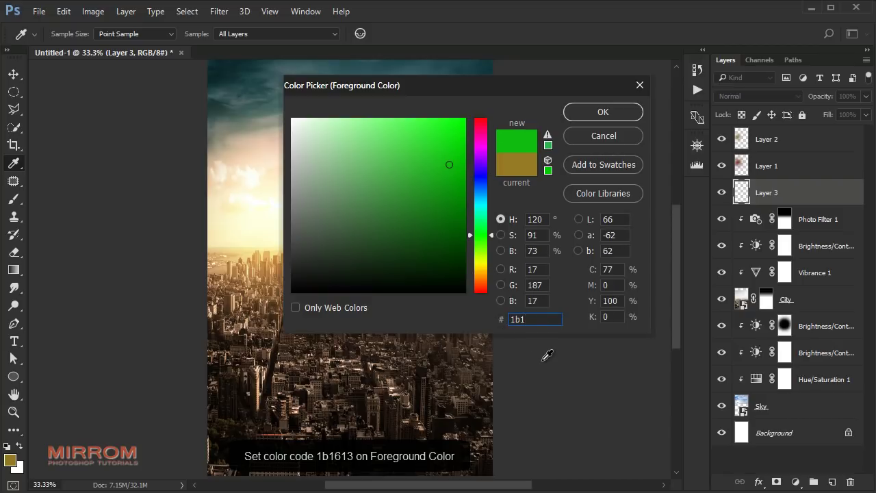
type("613")
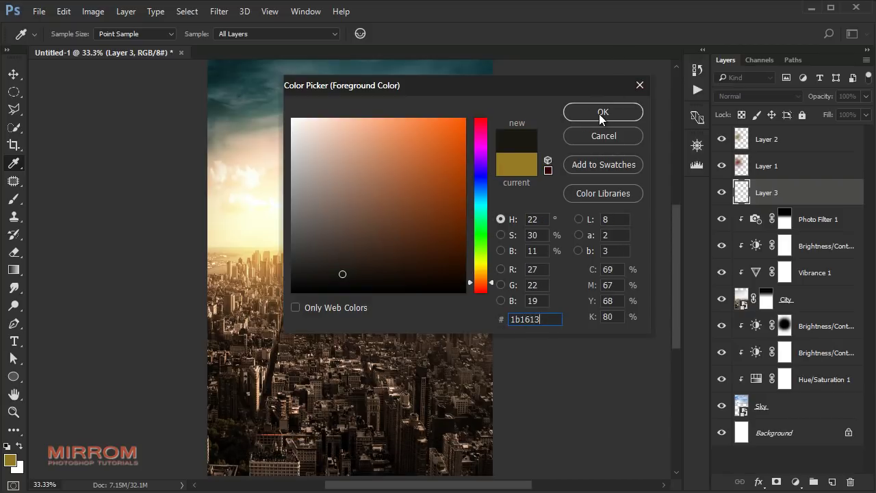
left_click(602, 113)
key("v")
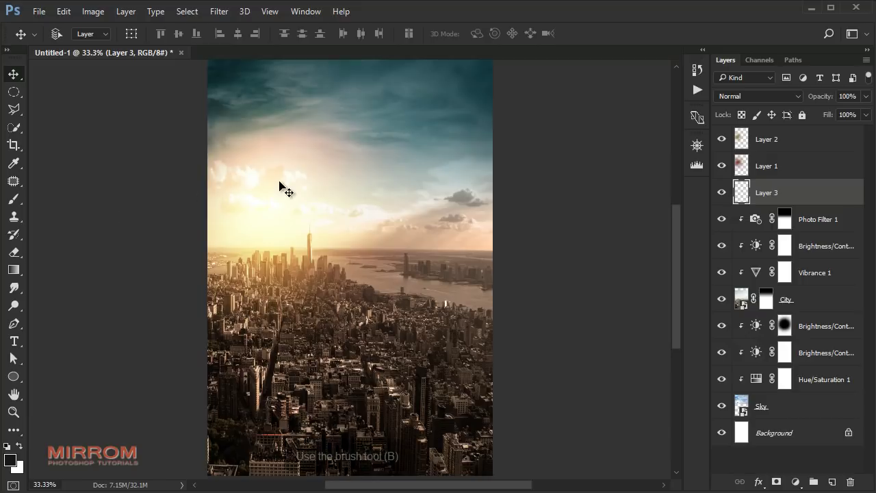
Paint soft near-black shading over the lower city at 30% brush opacity
key("b")
left_click(287, 33)
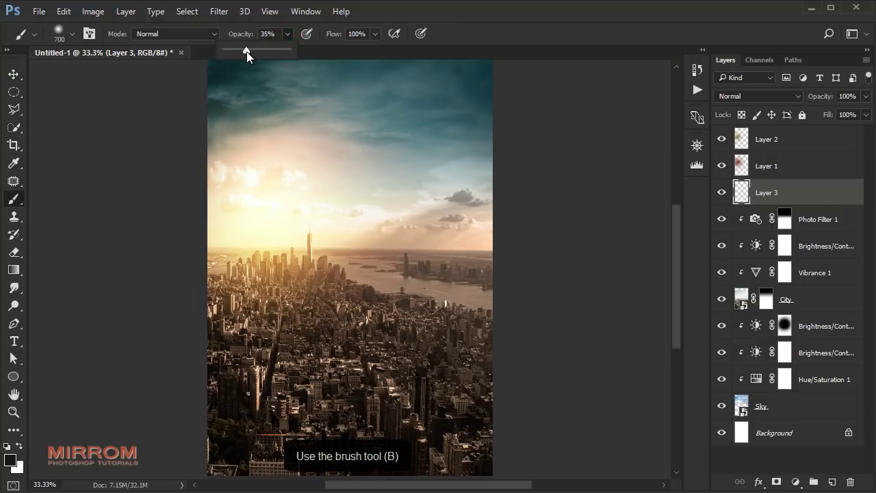
left_click_drag(247, 51, 244, 52)
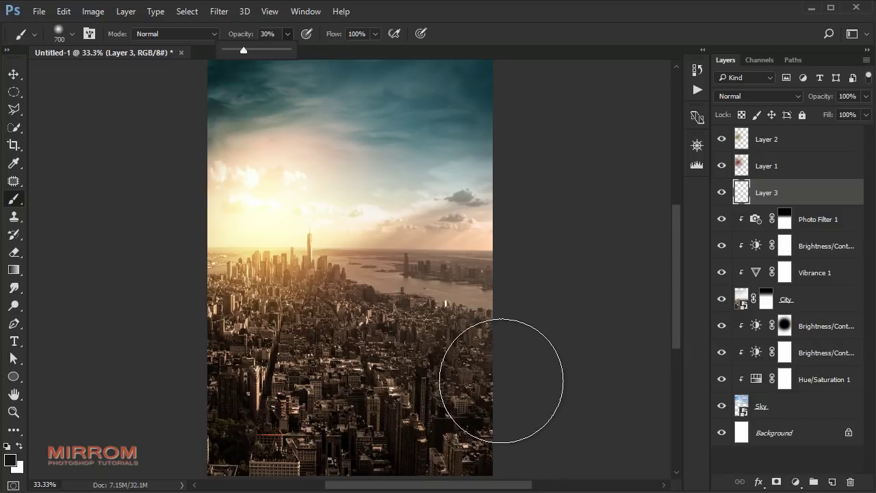
scroll(495, 367, "down", 2)
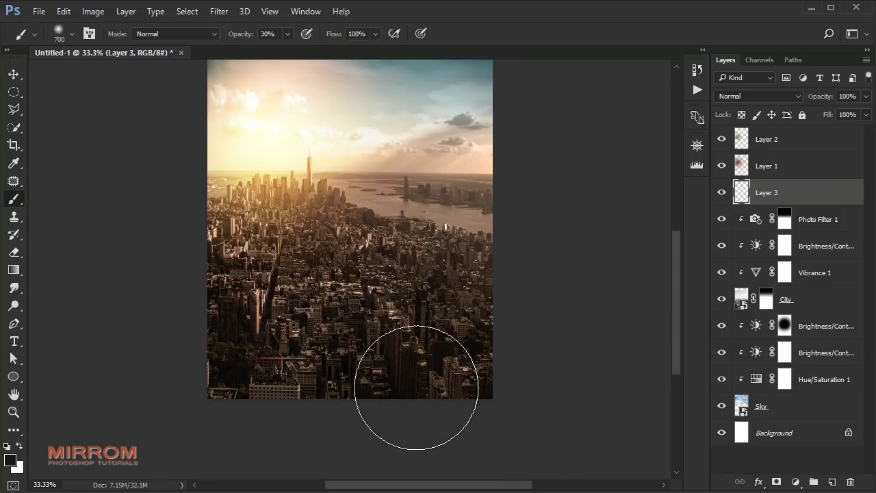
key("bracketright")
key("bracketright")
key("bracketright")
key("bracketright")
key("bracketright")
key("bracketright")
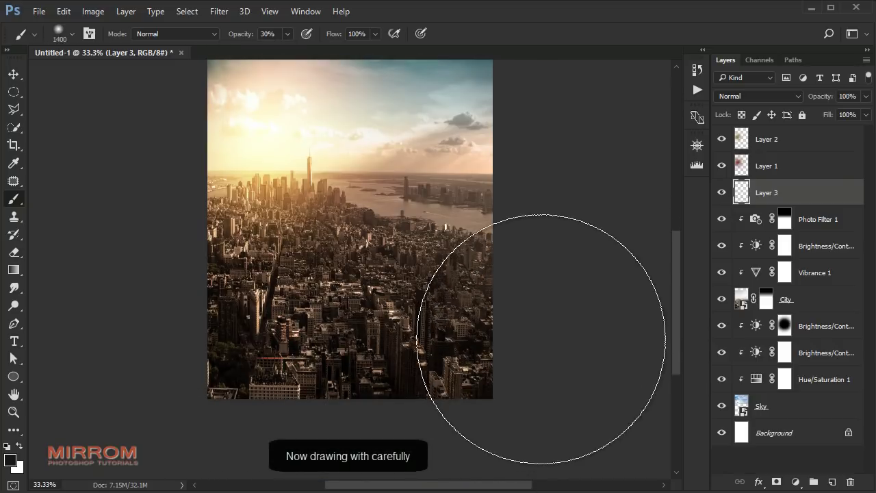
left_click(361, 249)
right_click(362, 250)
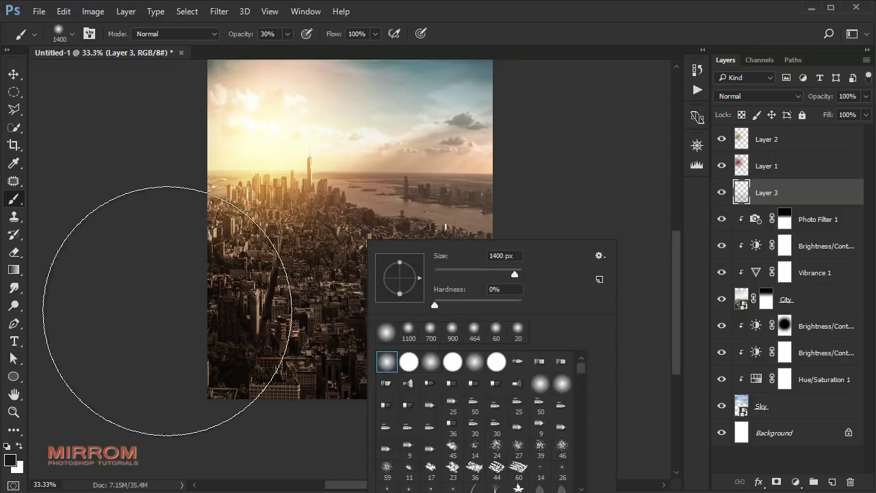
key("Return")
left_click(151, 323)
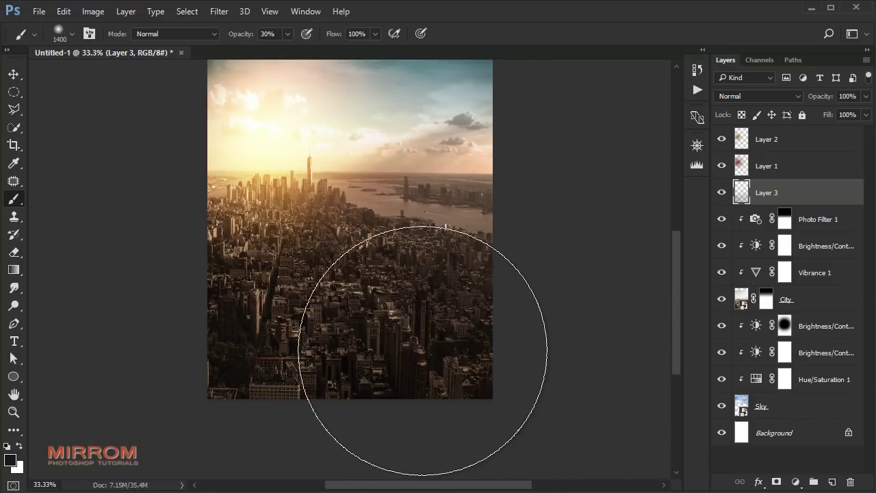
left_click_drag(423, 349, 551, 355)
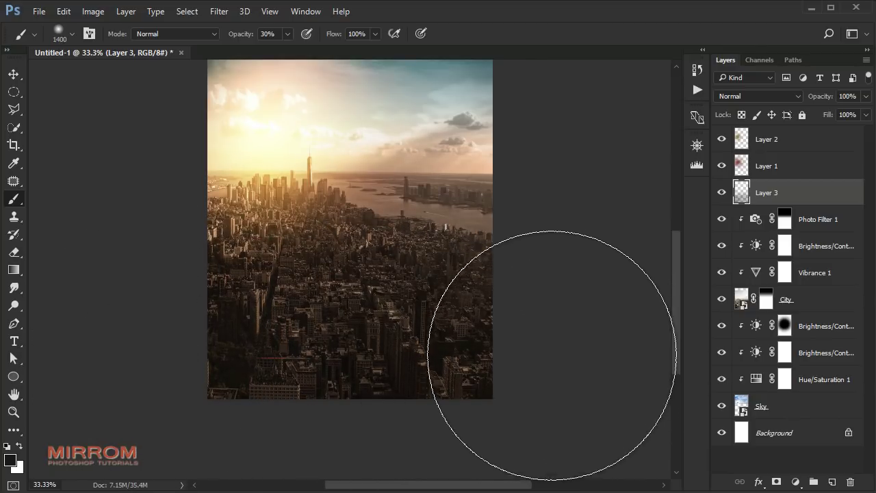
Resize the brush to about 1000 px and toggle Layer 3's visibility to compare
key("bracketleft")
key("bracketleft")
key("bracketleft")
key("bracketleft")
key("bracketleft")
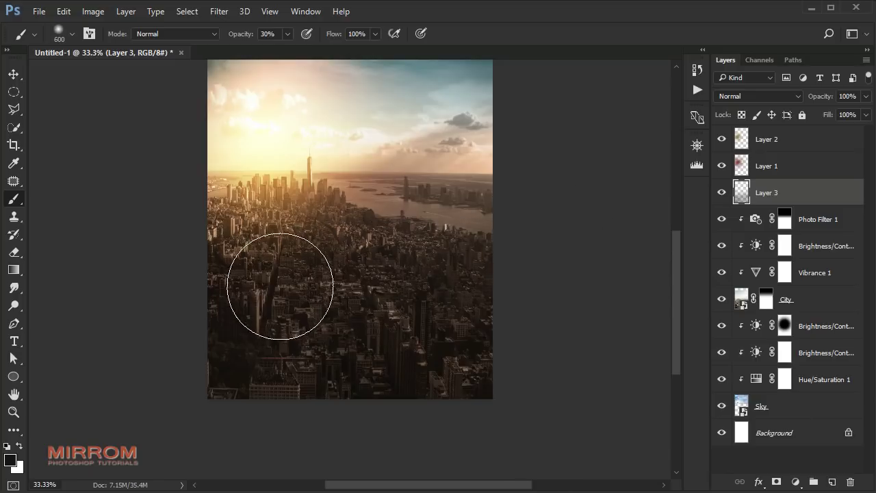
key("bracketright")
key("bracketright")
key("bracketright")
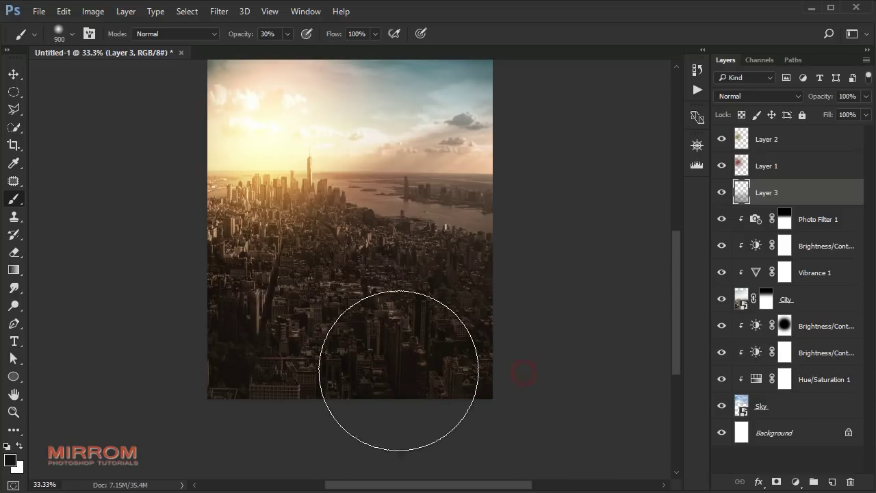
key("bracketright")
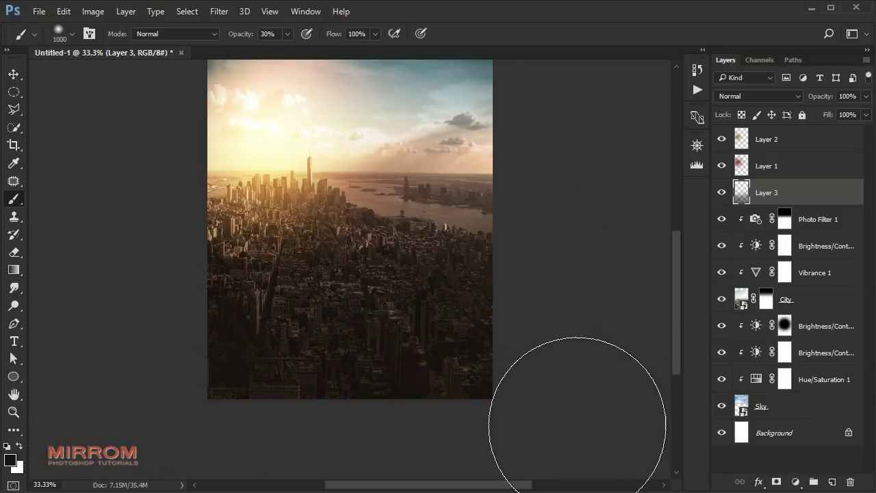
key("bracketleft")
key("bracketleft")
key("bracketleft")
key("v")
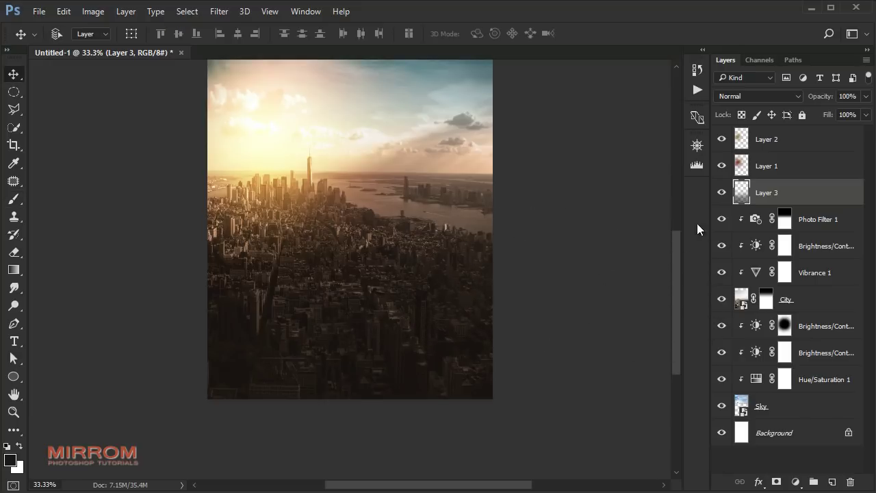
left_click(721, 192)
scroll(495, 329, "up", 3)
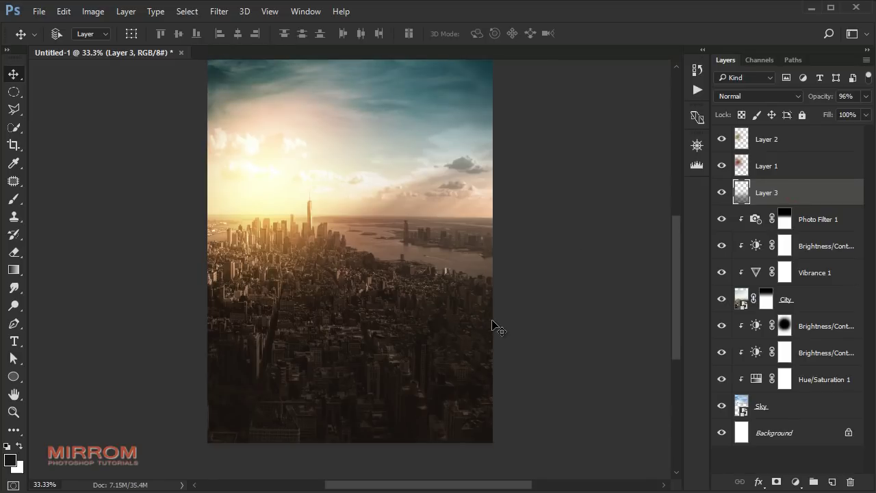
scroll(495, 328, "down", 1)
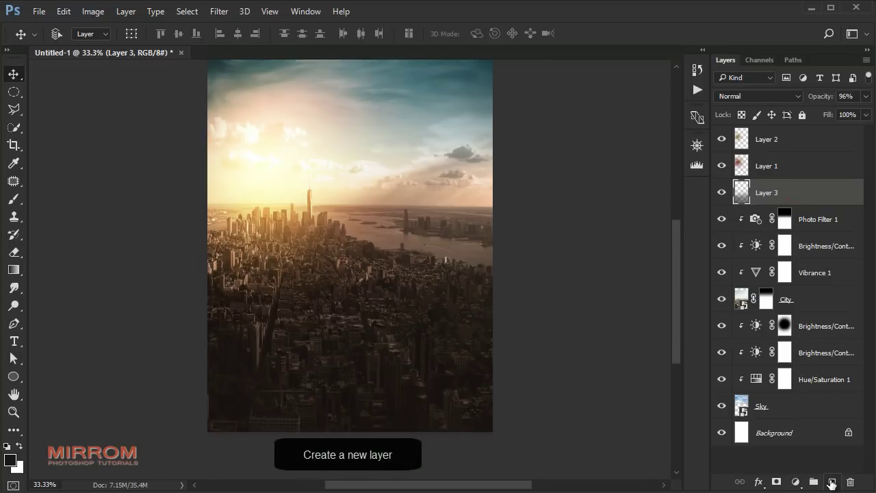
Add empty Layer 4 and set the foreground colour to pale peach #ffe3b4
left_click(831, 484)
left_click(11, 462)
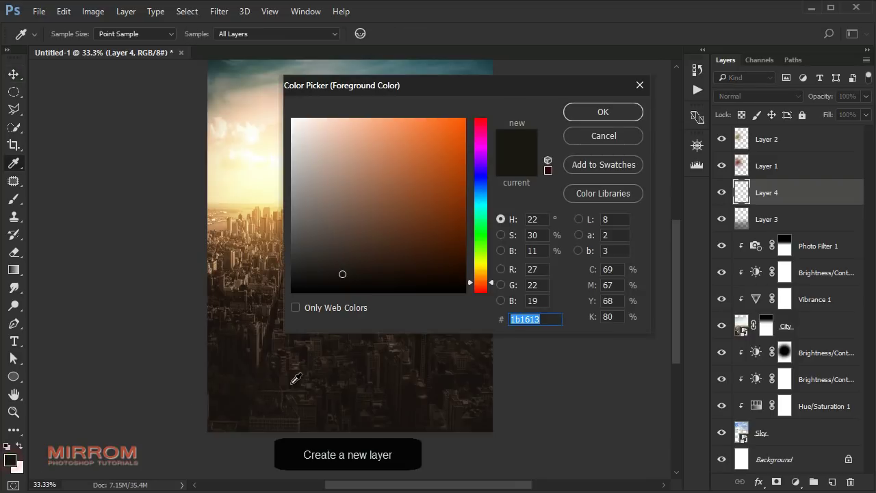
type("ff")
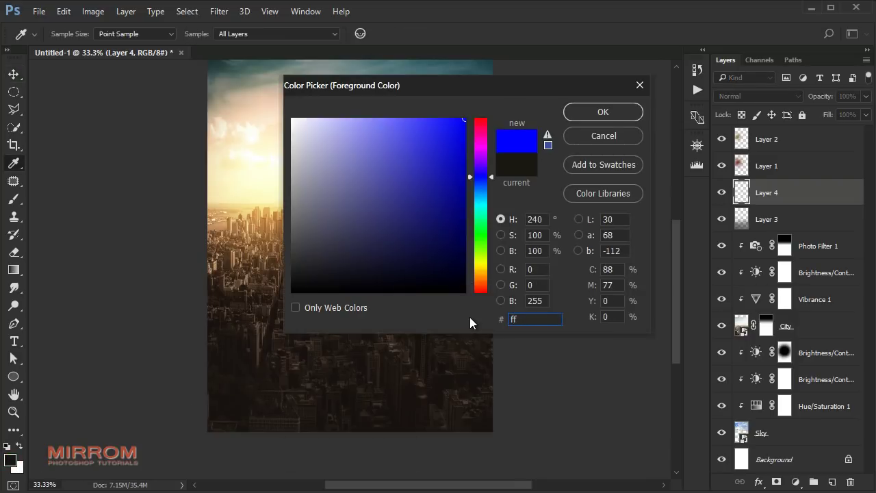
type("e3b4")
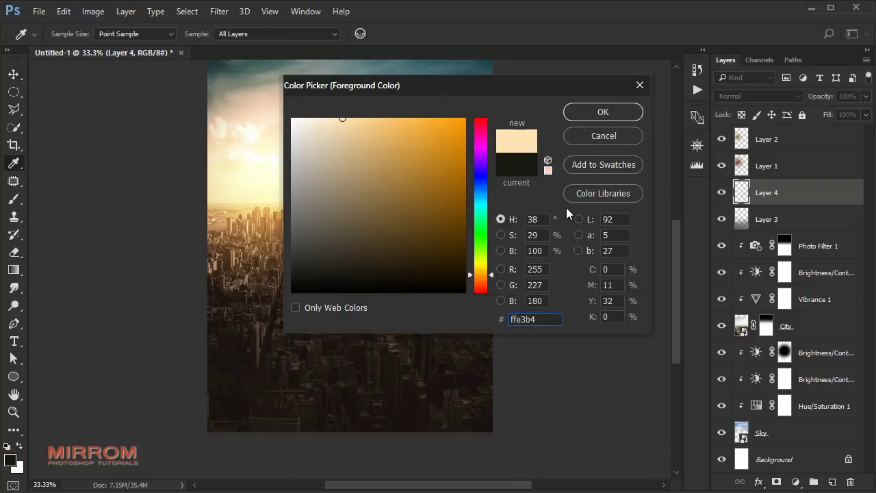
left_click(601, 112)
Set Layer 4 to Soft Light and brush warm haze across the sky at 14% opacity
key("b")
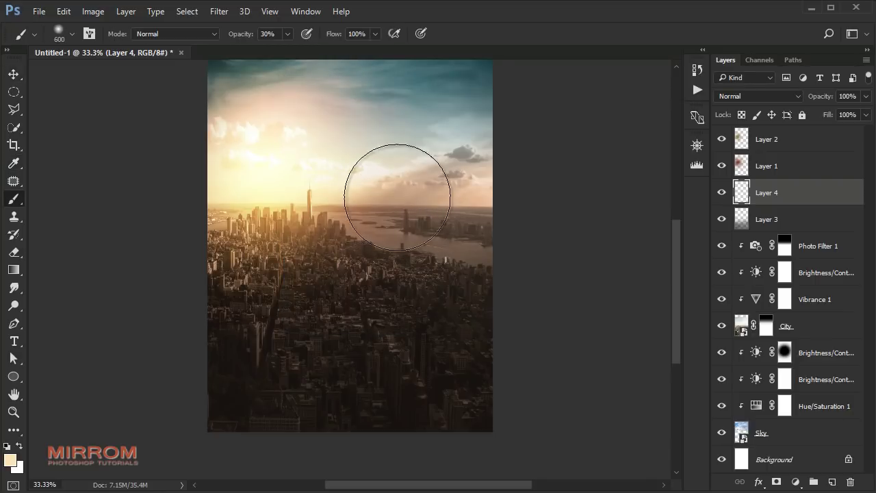
left_click(767, 95)
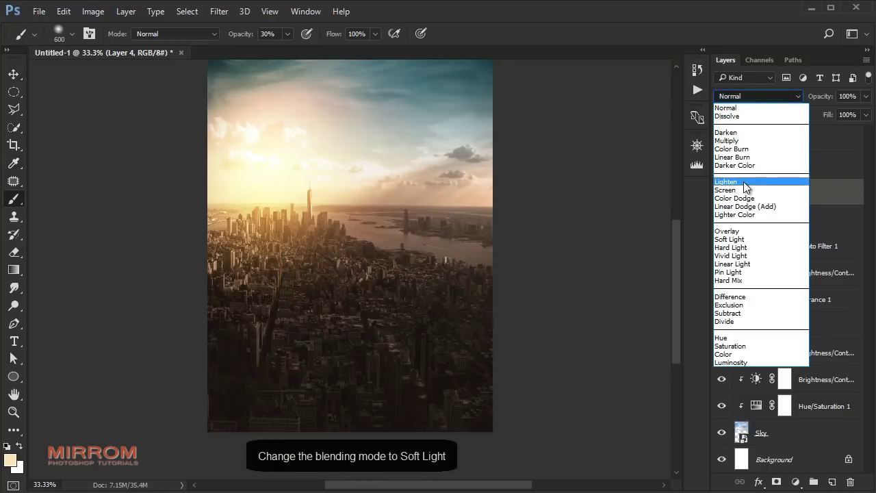
left_click(762, 238)
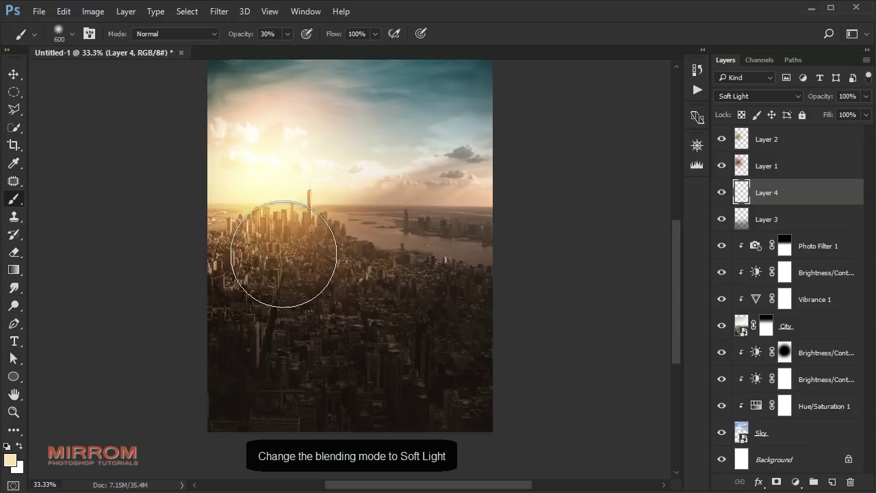
left_click(287, 33)
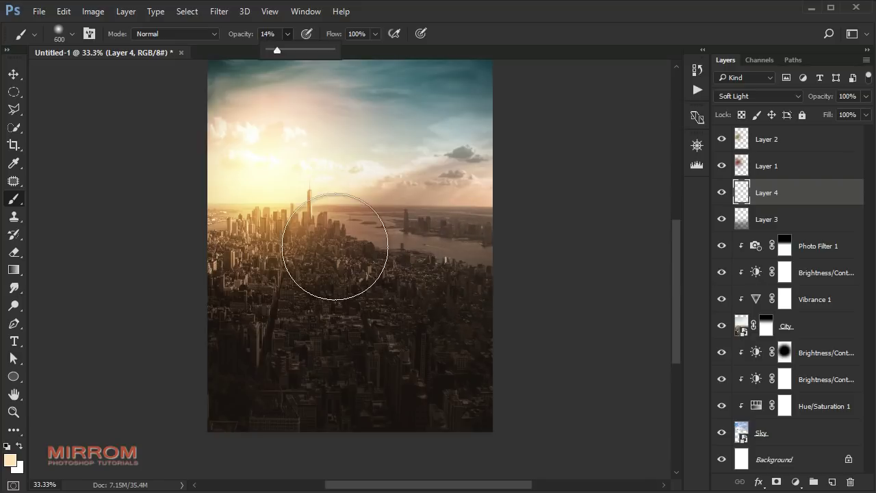
left_click(280, 232)
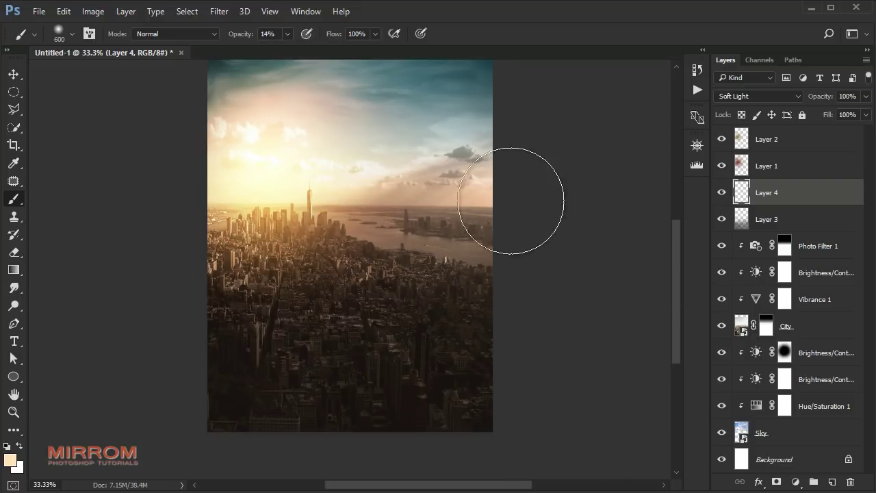
mouse_move(512, 195)
left_mouse_down()
mouse_move(391, 176)
mouse_move(203, 206)
mouse_move(483, 189)
mouse_move(399, 225)
mouse_move(297, 251)
mouse_move(446, 231)
mouse_move(267, 260)
mouse_move(317, 206)
left_mouse_up()
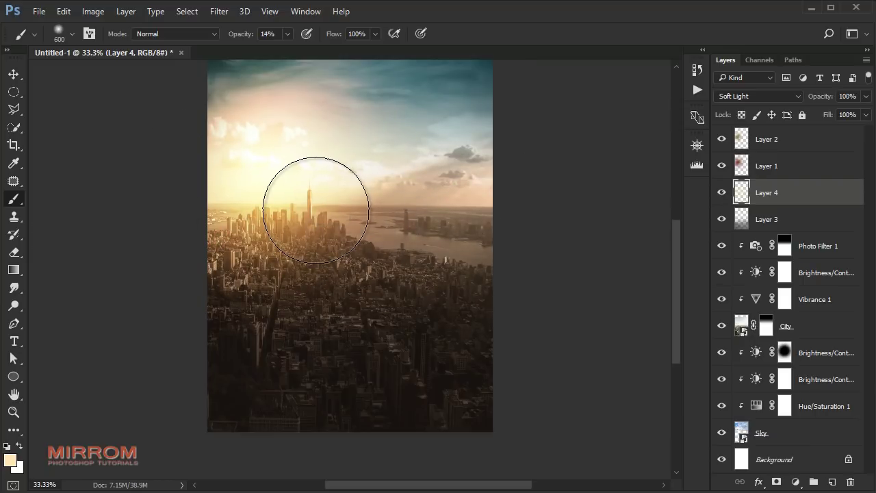
Adjust the brush size between 500 and 700 px and zoom out to view the whole canvas
key("bracketleft")
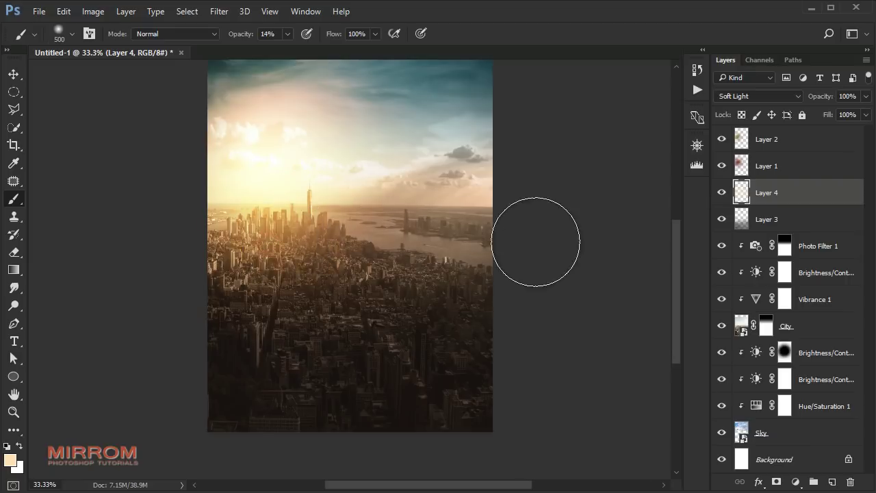
key("v")
scroll(587, 238, "up", 3)
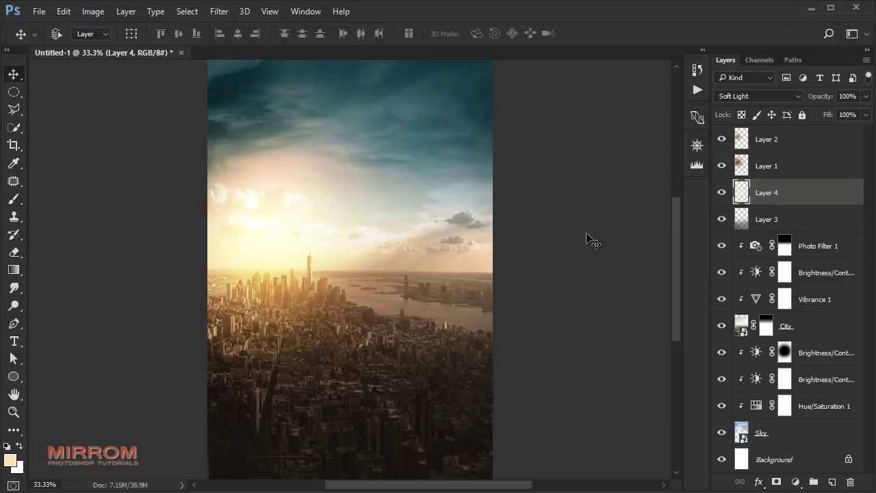
key("ctrl+minus")
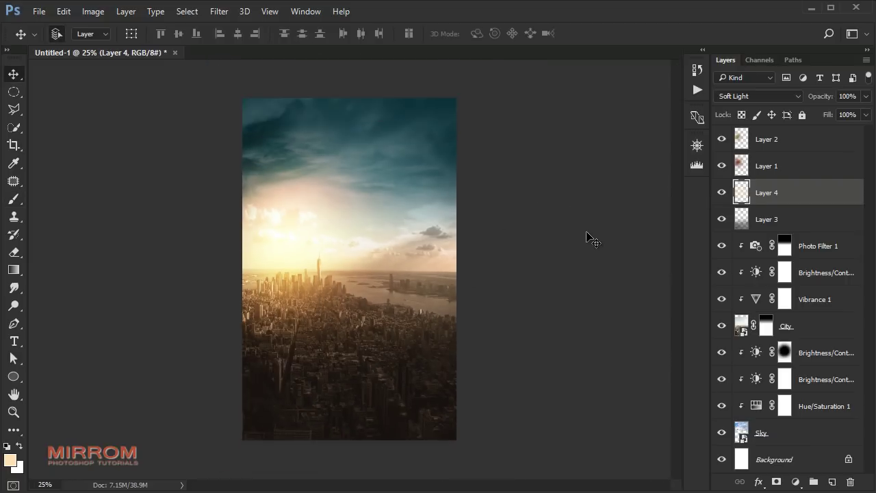
key("b")
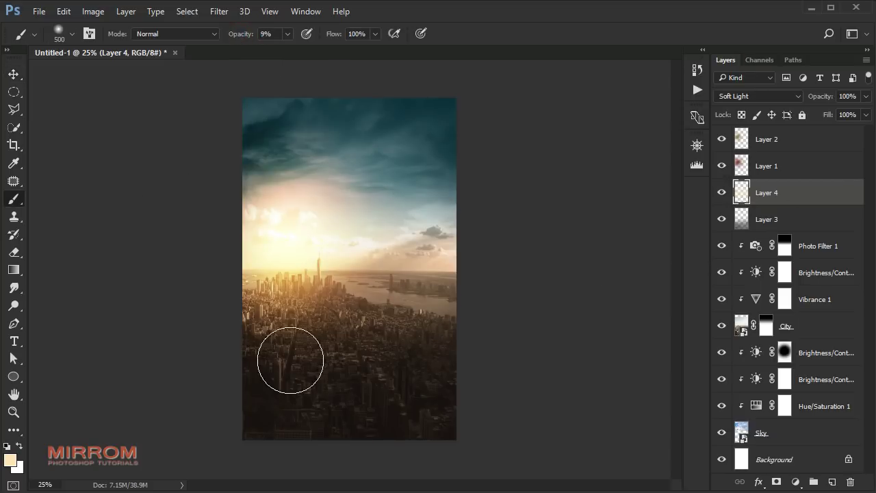
key("bracketright")
key("bracketright")
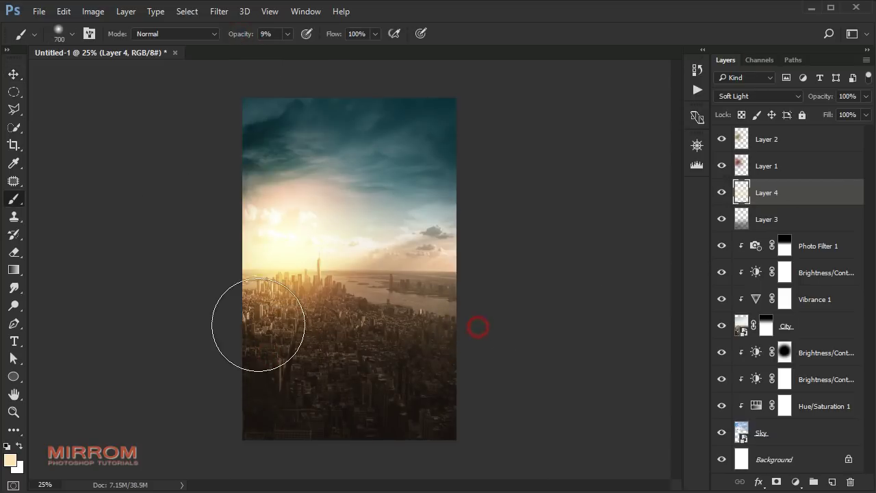
key("v")
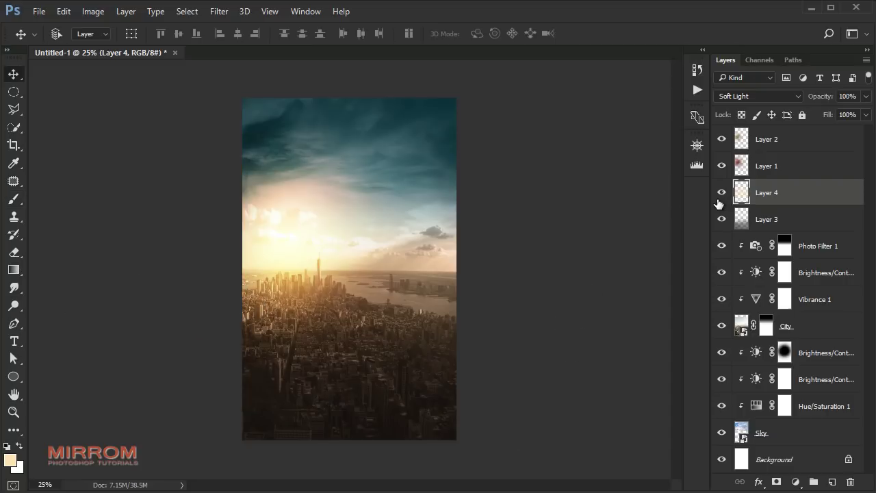
left_click(802, 141)
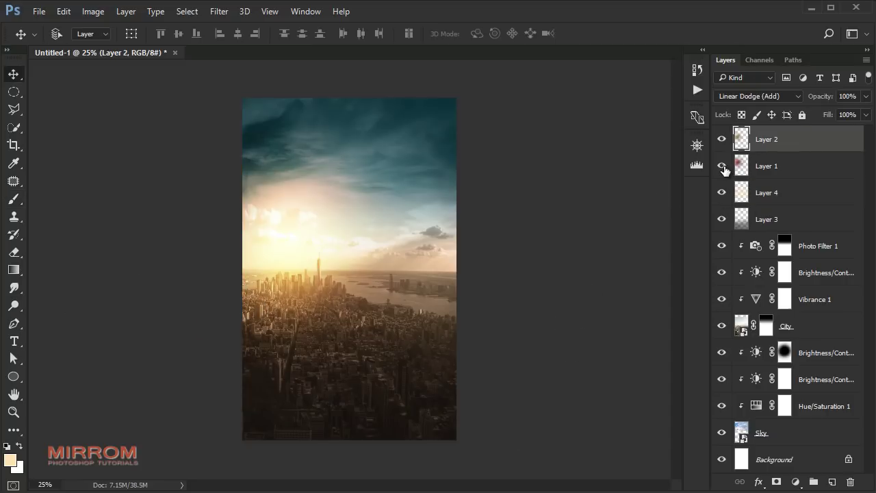
Select Layer 1 and shift its glow to the left
left_click(722, 166)
left_click(722, 165)
left_click(749, 166)
mouse_move(376, 214)
left_mouse_down()
mouse_move(311, 226)
mouse_move(333, 205)
mouse_move(303, 210)
mouse_move(330, 220)
left_mouse_up()
Enlarge the Layer 2 glow to about 107.6%, nudging it up-left, then zoom to 50%
left_click(785, 147)
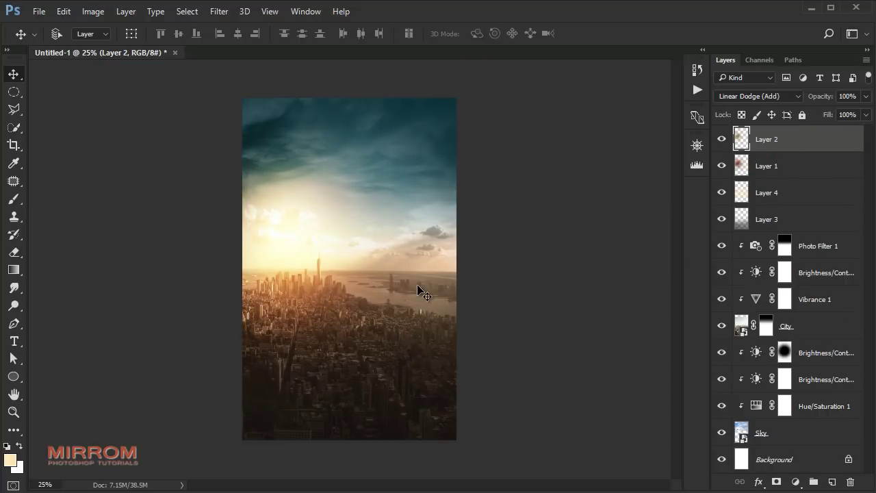
key("ctrl+t")
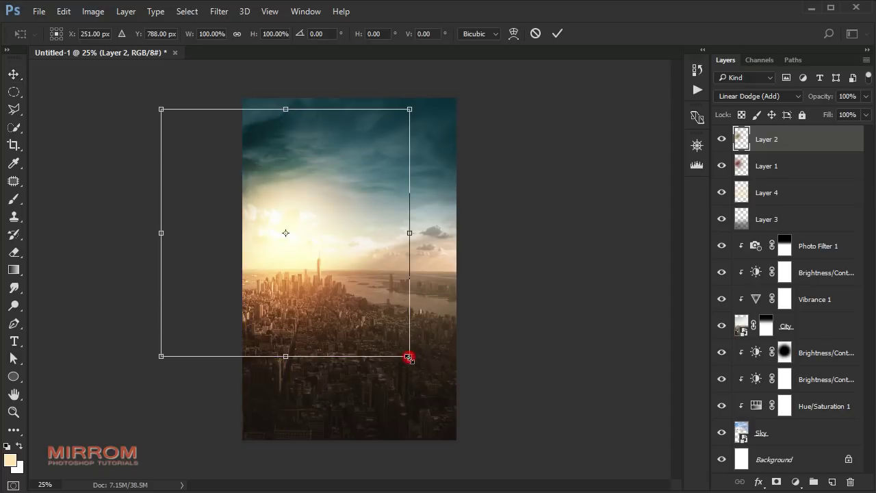
left_click_drag(409, 356, 422, 372)
left_click_drag(334, 259, 328, 254)
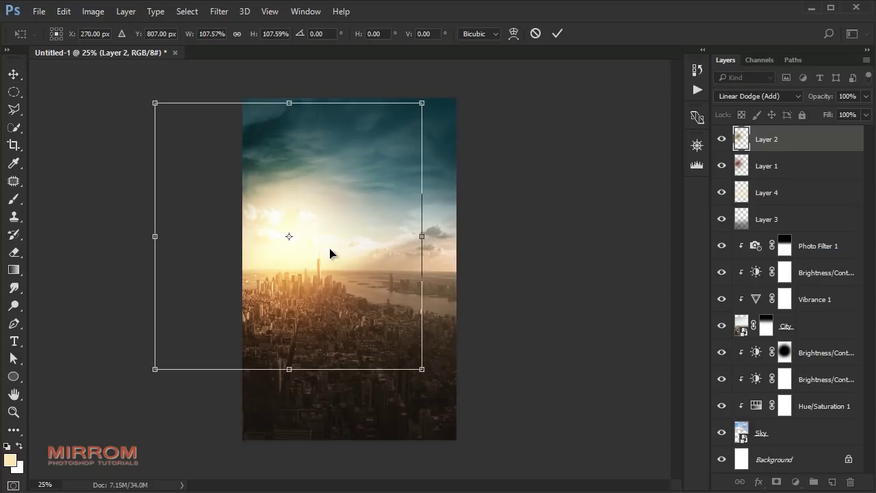
key("Return")
key("ctrl+plus")
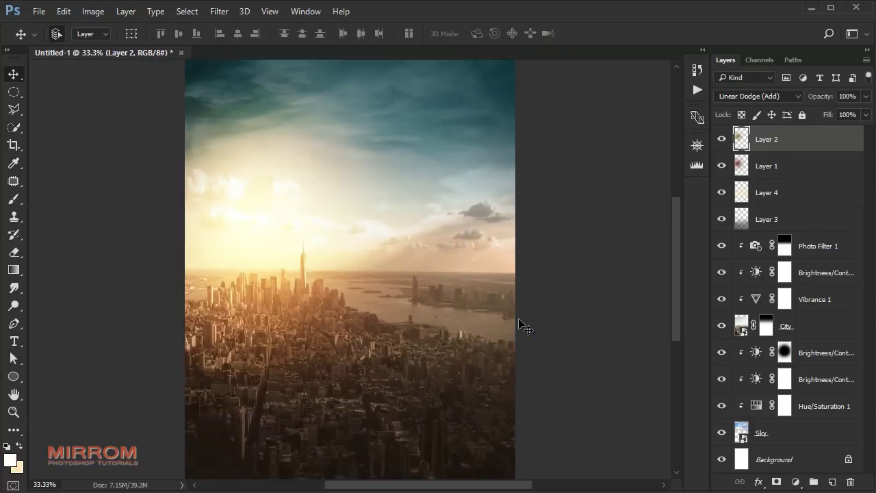
key("ctrl+plus")
Add a new layer and load a soft 916 px cloud brush in pale cream #fffee3
left_click(832, 482)
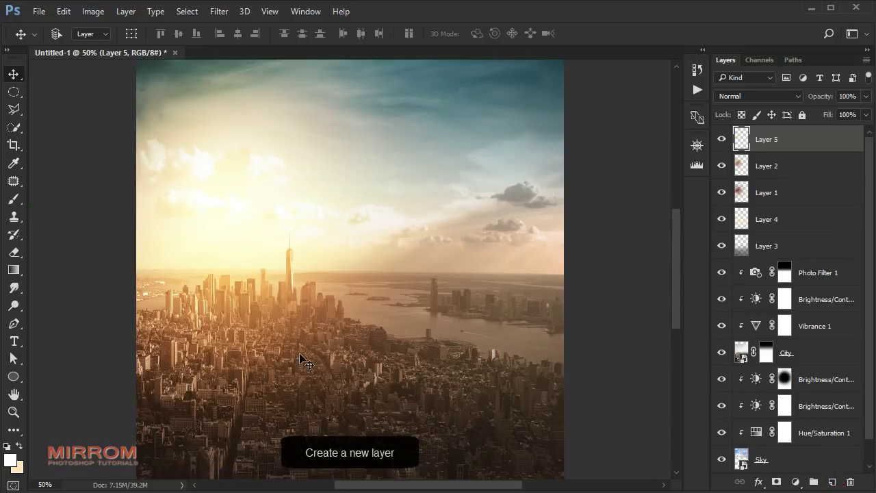
left_click(13, 200)
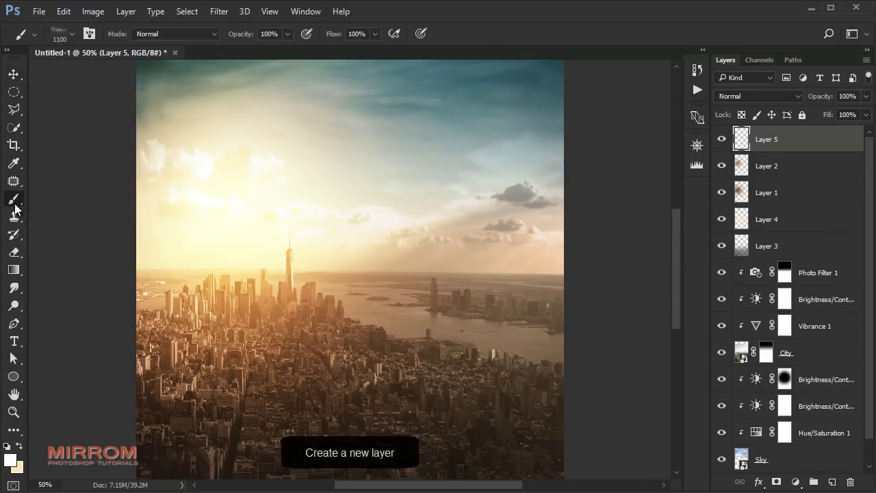
right_click(368, 202)
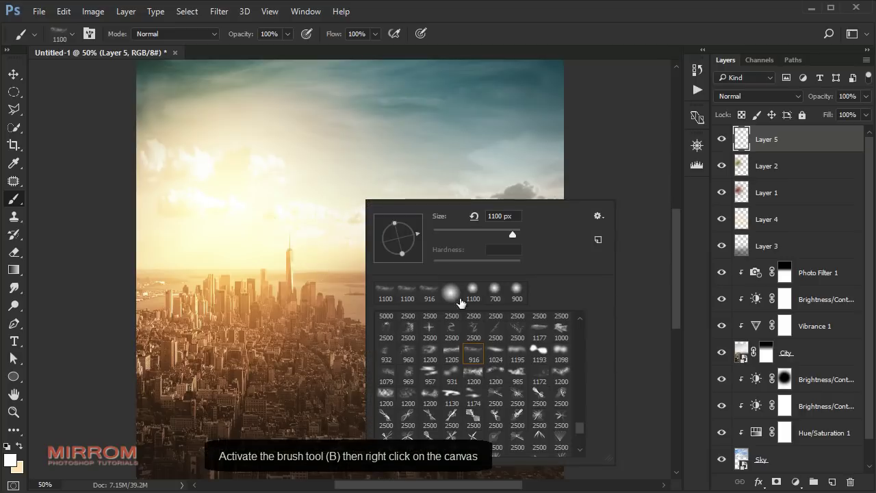
left_click(472, 353)
key("Return")
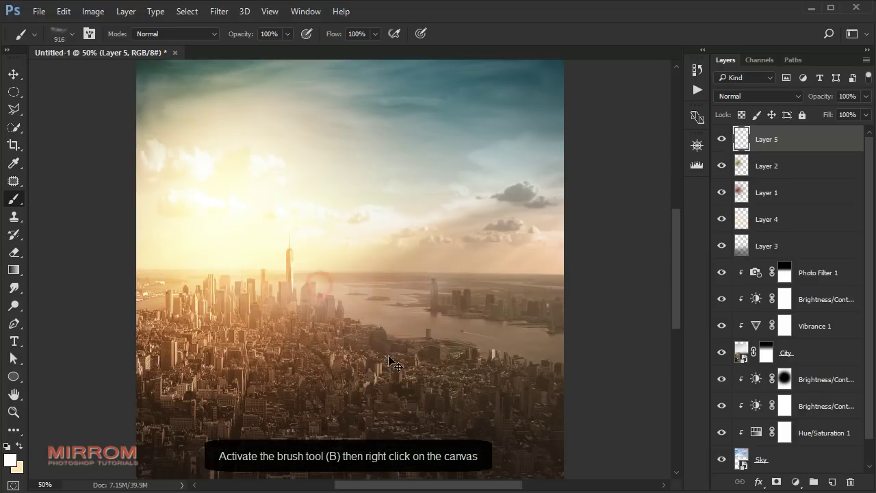
left_click(10, 460)
left_click(205, 237)
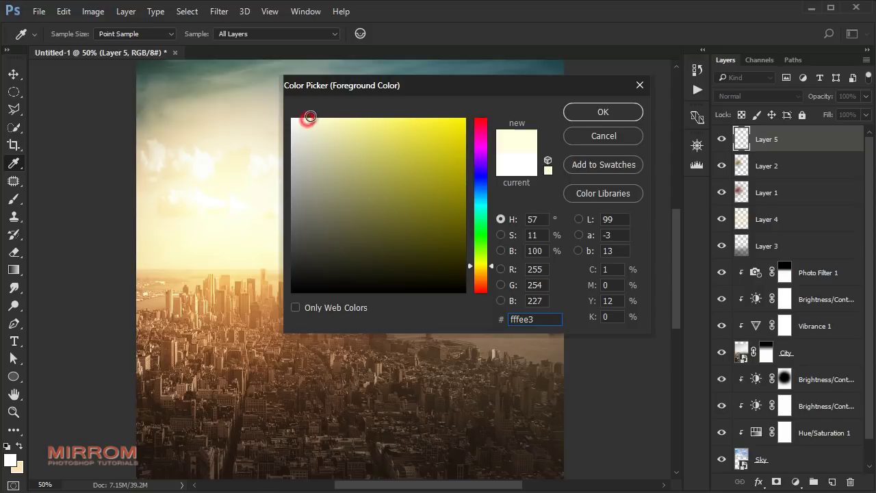
left_click(596, 112)
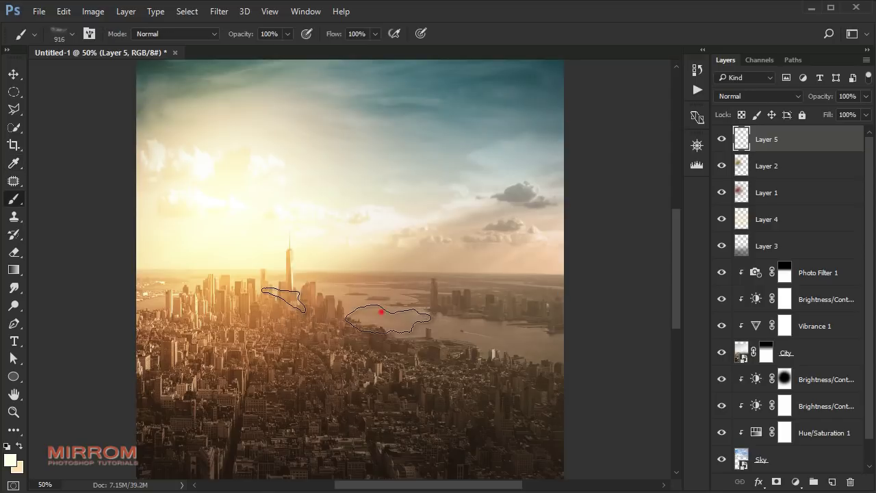
Paint pale haze over the city, then rotate it -6° and scale it to 120%
left_click_drag(382, 312, 479, 320)
key("ctrl+t")
mouse_move(547, 220)
left_mouse_down()
mouse_move(528, 203)
mouse_move(583, 168)
left_mouse_up()
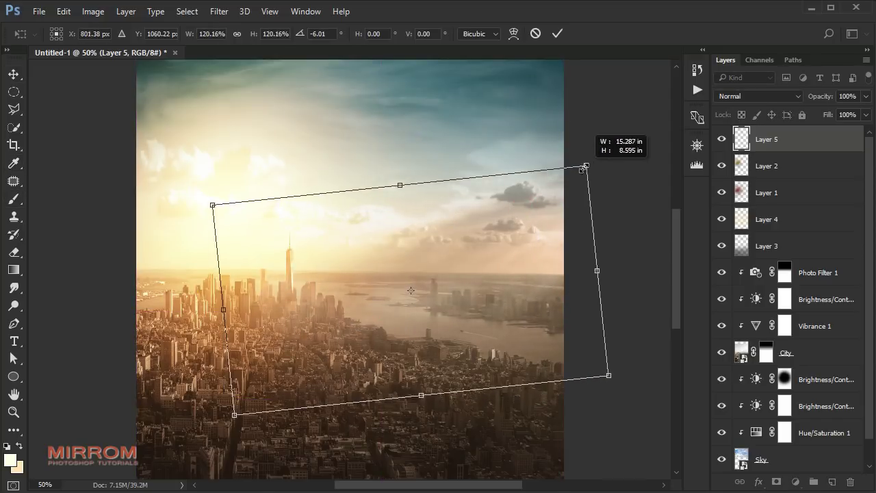
left_click_drag(447, 237, 440, 229)
left_click(557, 34)
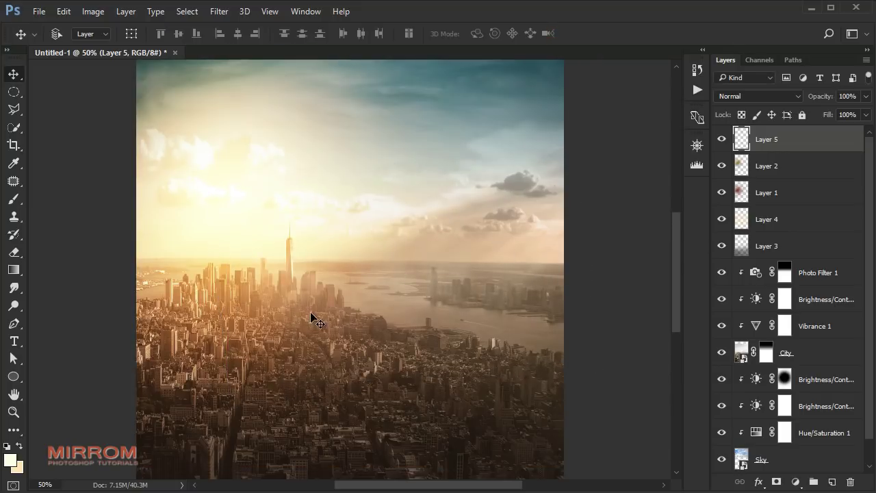
Repaint hazy light across the city with a large 900 px cloud brush at 79% opacity
key("b")
right_click(390, 232)
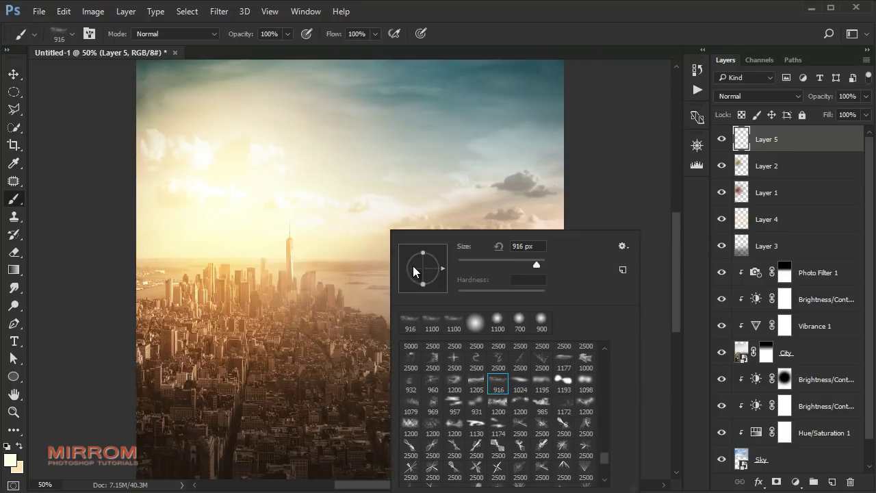
left_click(431, 321)
left_click(308, 345)
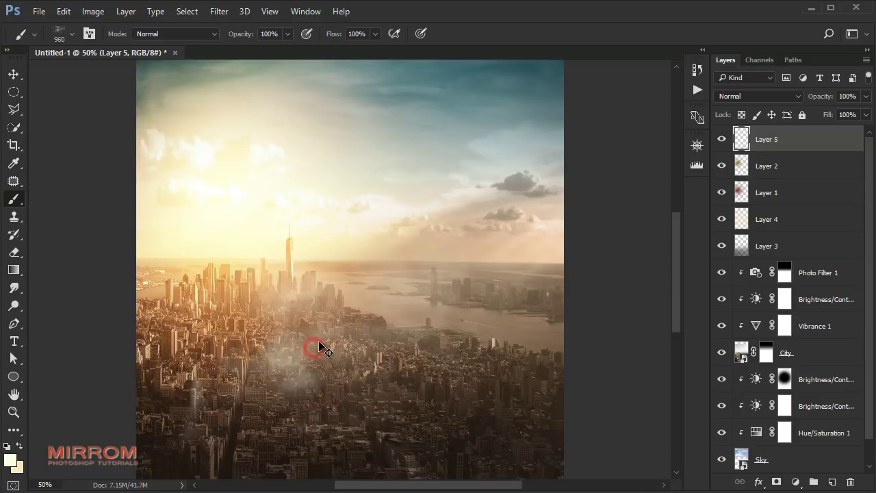
key("bracketleft")
key("bracketleft")
key("bracketleft")
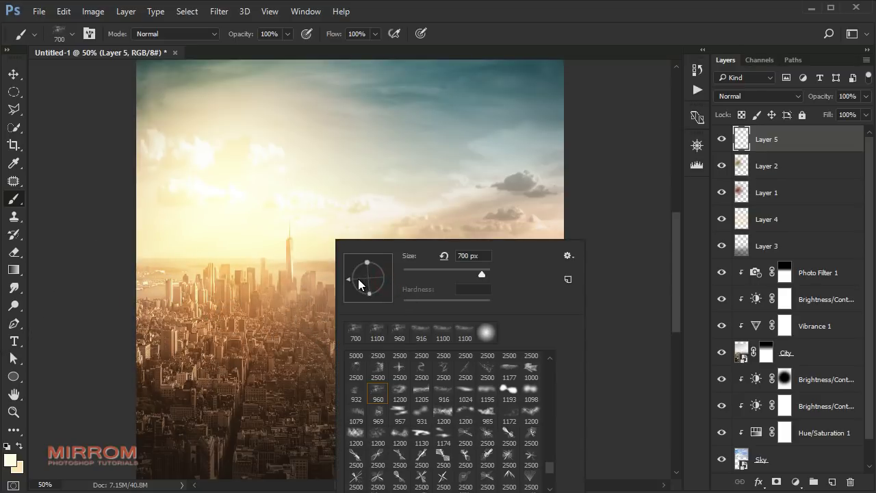
left_click(235, 328)
key("bracketright")
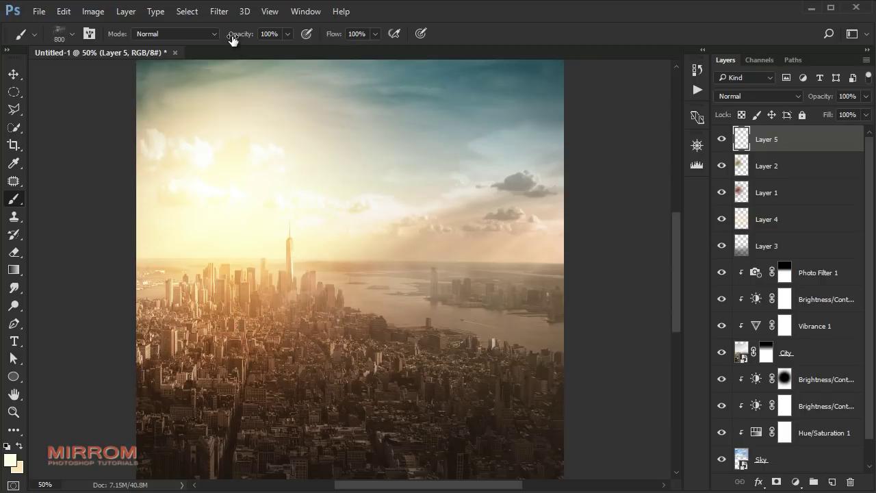
left_click_drag(220, 41, 211, 41)
key("bracketright")
left_click_drag(215, 313, 274, 284)
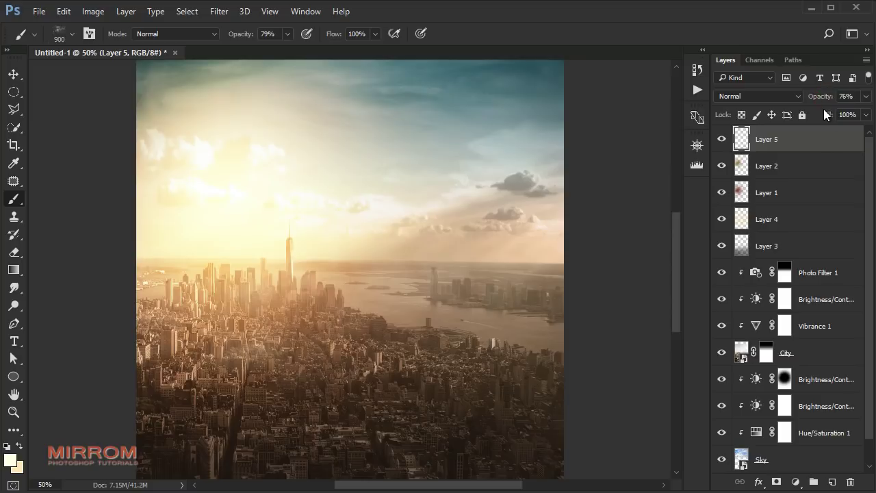
Load the haze layer as a selection, deselect it, and zoom out over the composition
left_click(742, 192, "ctrl")
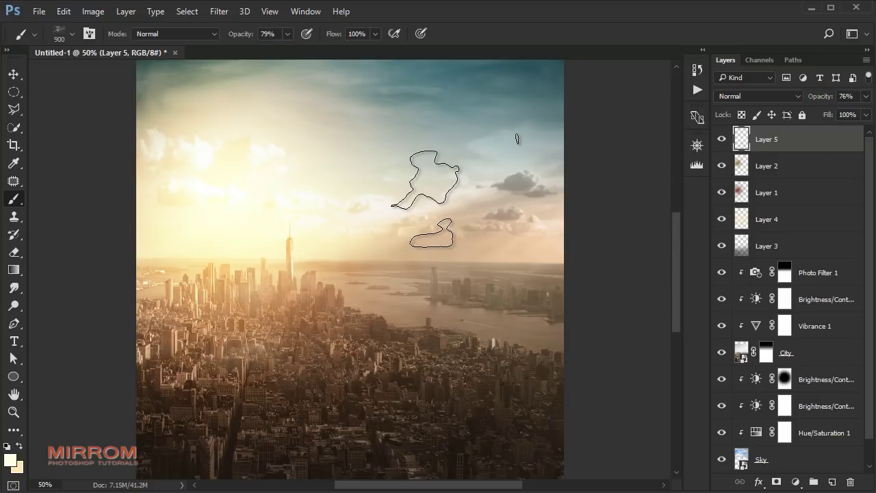
key("ctrl+d")
key("v")
key("ctrl+minus")
key("ctrl+minus")
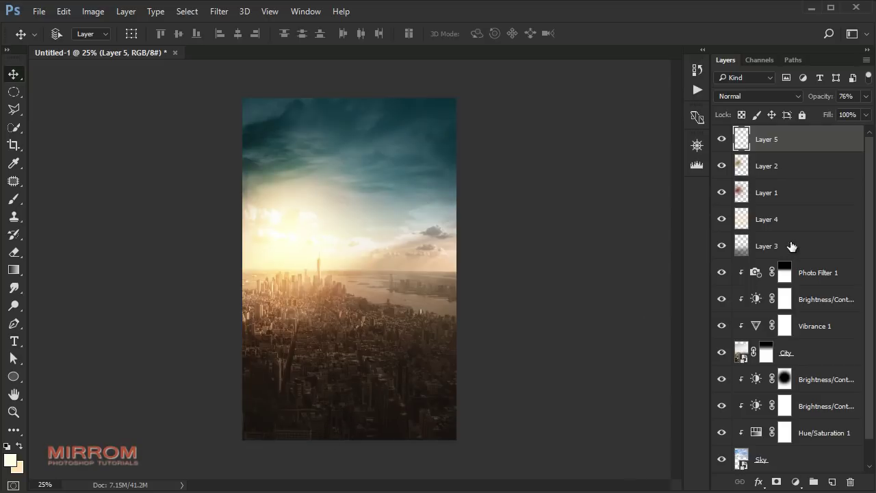
Open the rock photo and quick-select its foreground rocks, excluding the dark right rocks
left_click(39, 12)
left_click(78, 40)
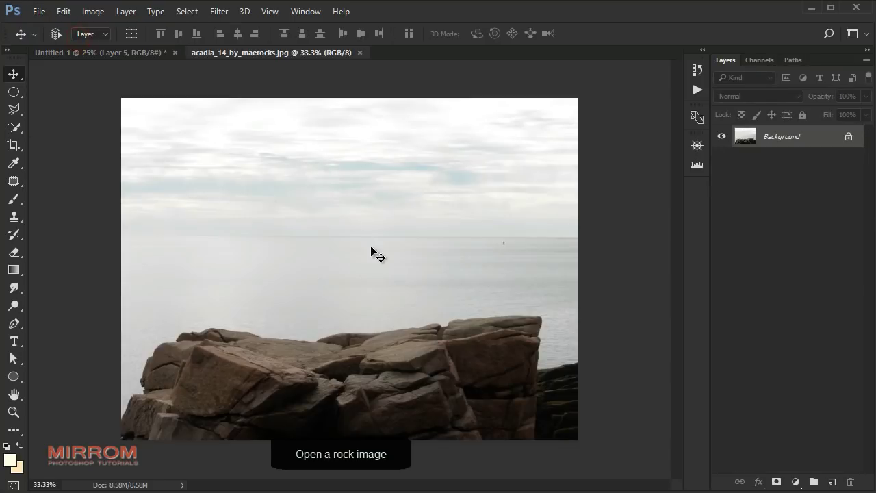
left_click(13, 127)
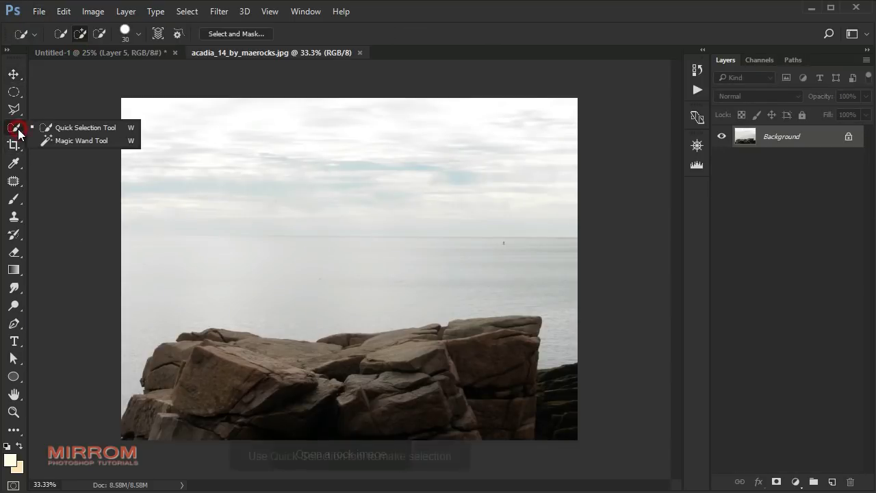
left_click(72, 129)
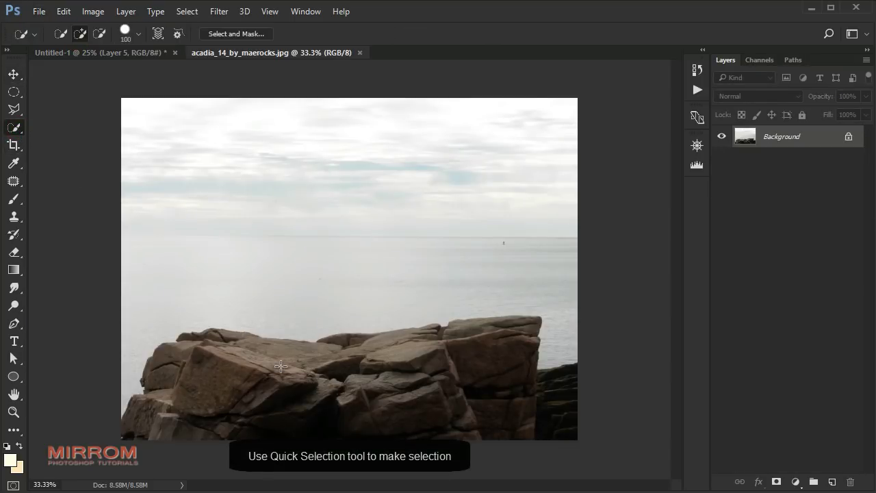
key("bracketleft")
key("bracketleft")
key("bracketleft")
left_click_drag(430, 386, 322, 366)
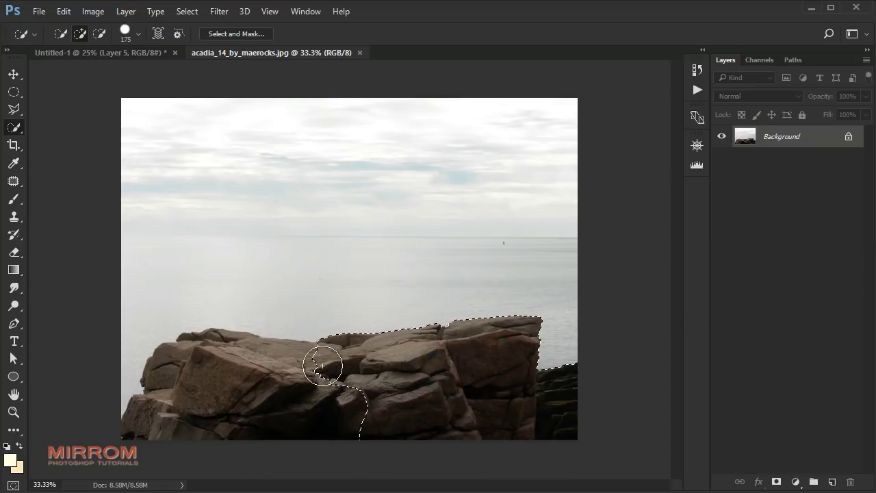
left_click_drag(581, 374, 561, 379)
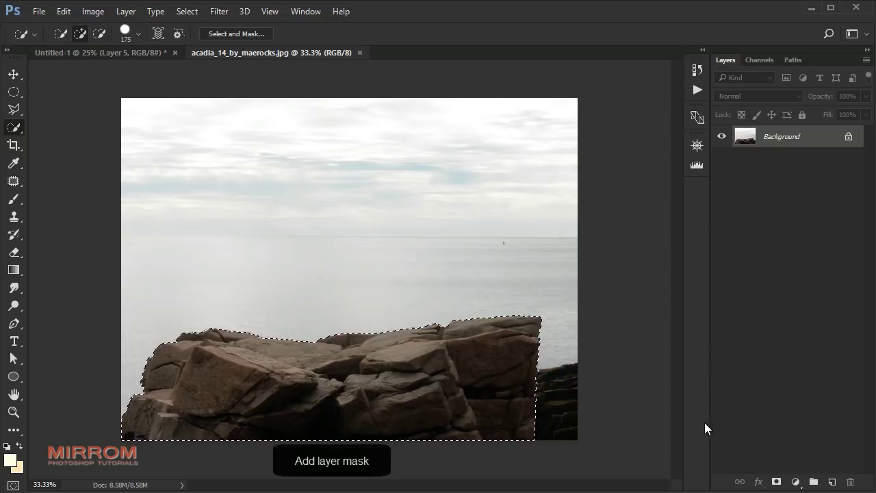
Mask out everything but the selected rocks and drag them into the city composite
left_click(774, 481)
key("v")
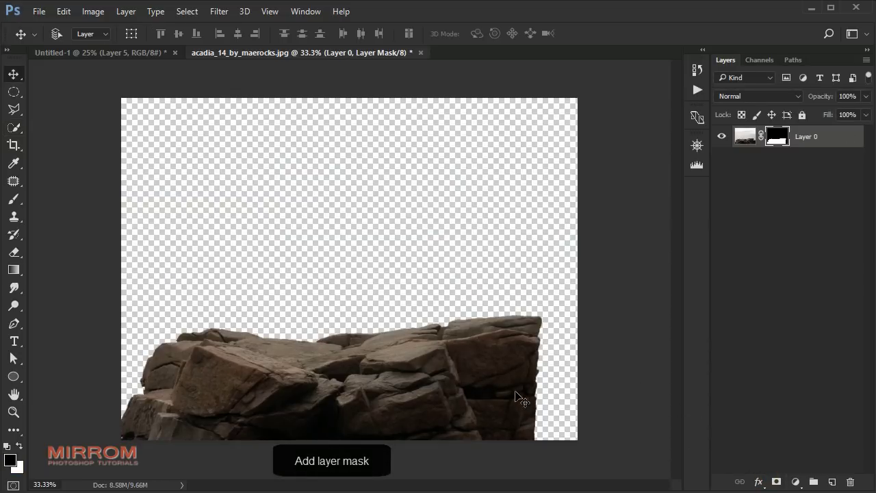
mouse_move(417, 374)
left_mouse_down()
mouse_move(377, 290)
mouse_move(410, 298)
left_mouse_up()
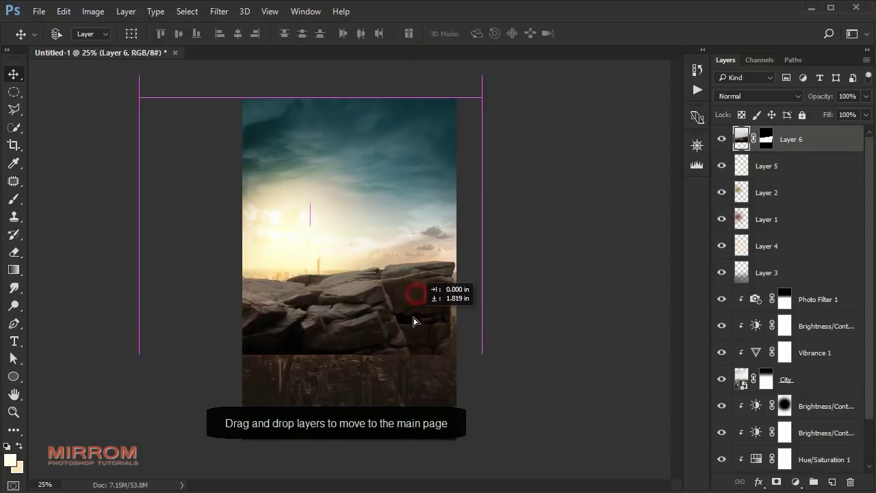
Flip the rocks horizontally, enlarge them to about 119%, and set them along the canvas bottom
key("ctrl+t")
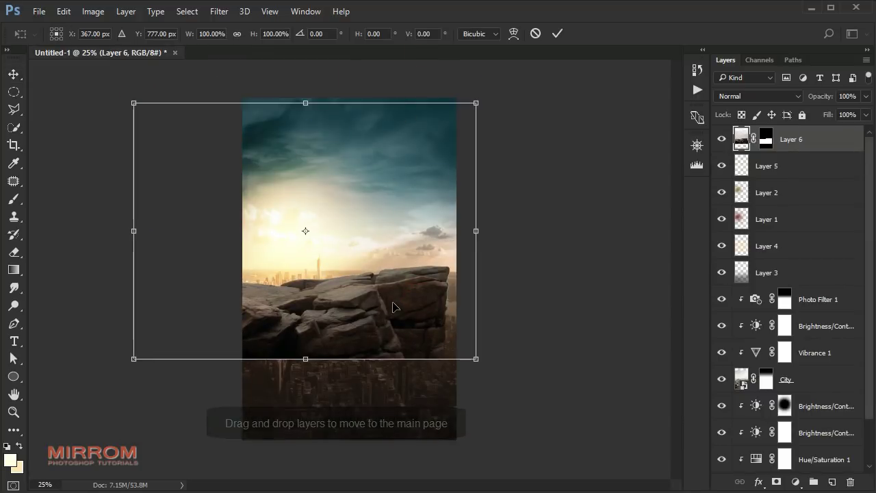
right_click(374, 163)
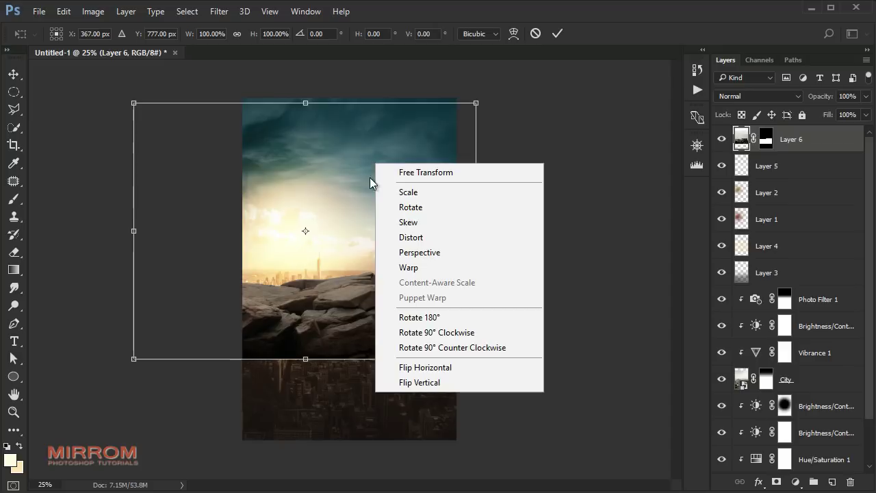
left_click(429, 372)
left_click_drag(391, 303, 488, 384)
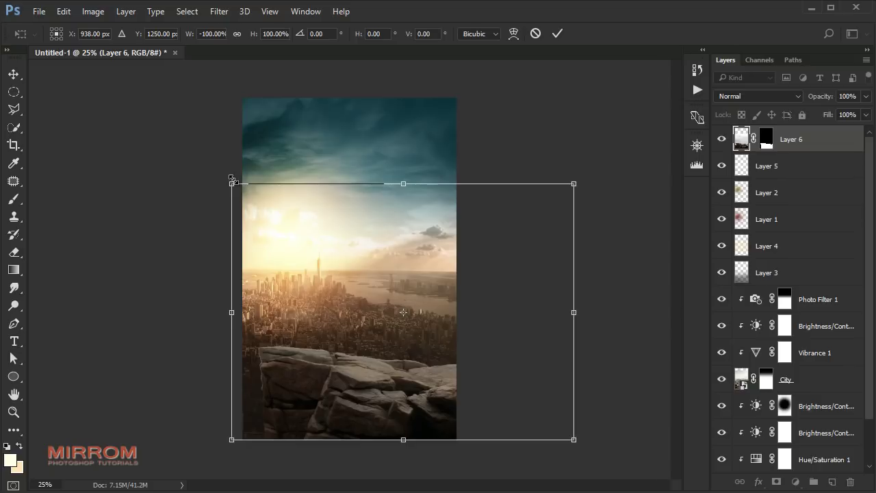
left_click_drag(233, 180, 198, 140)
left_click_drag(575, 153, 598, 135)
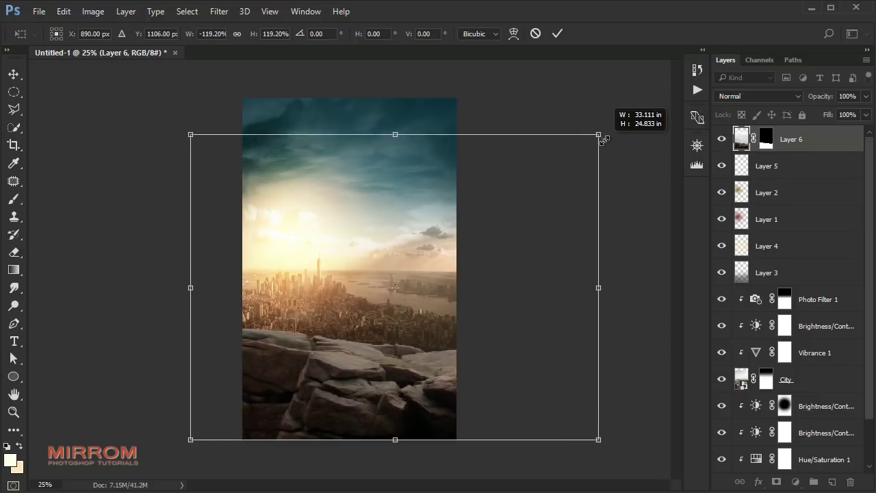
left_click(558, 34)
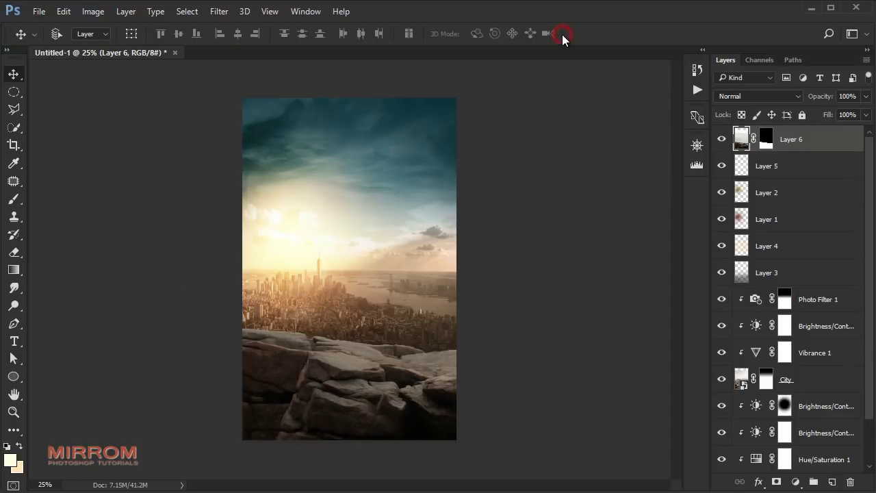
Switch to the Pen tool in Path mode, zoomed in on the rocks
scroll(326, 443, "up", 2)
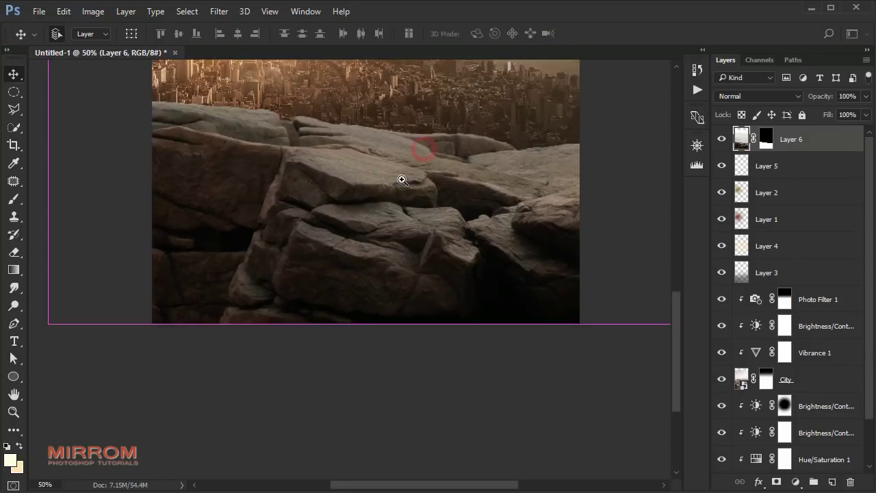
scroll(297, 198, "up", 1)
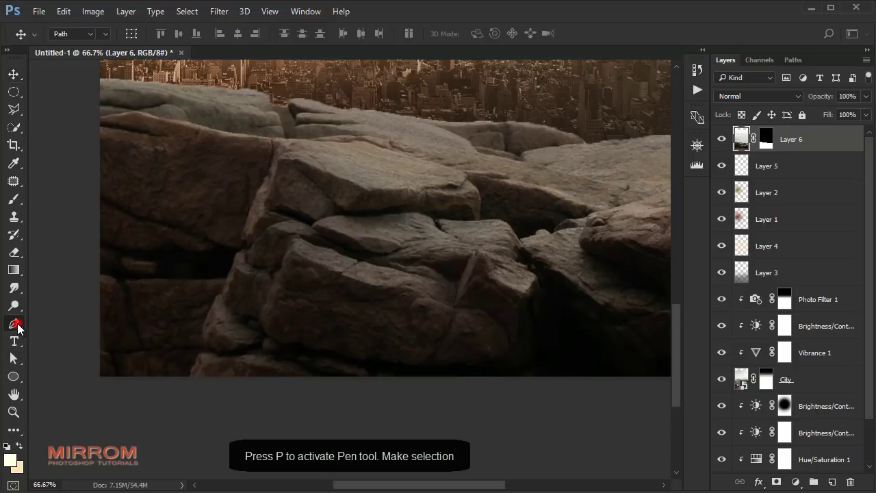
right_click(17, 328)
left_click(69, 327)
left_click(86, 34)
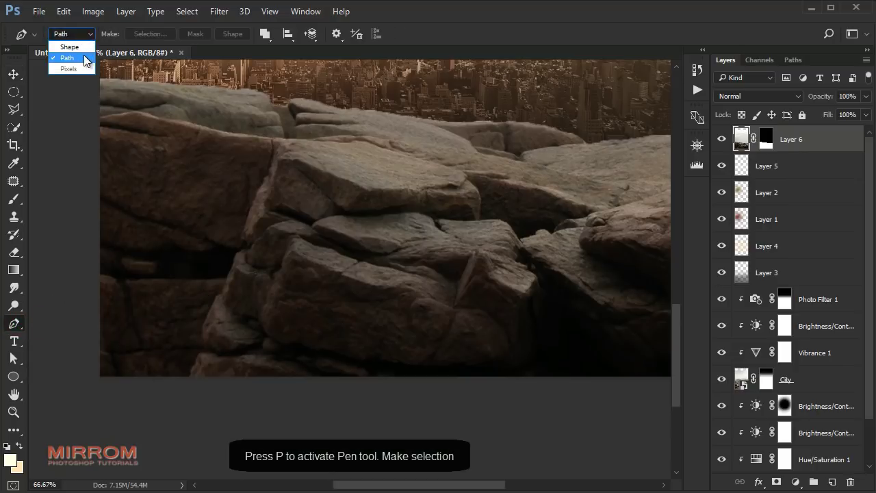
left_click(83, 57)
scroll(198, 373, "up", 1, "alt")
scroll(175, 366, "up", 1, "alt")
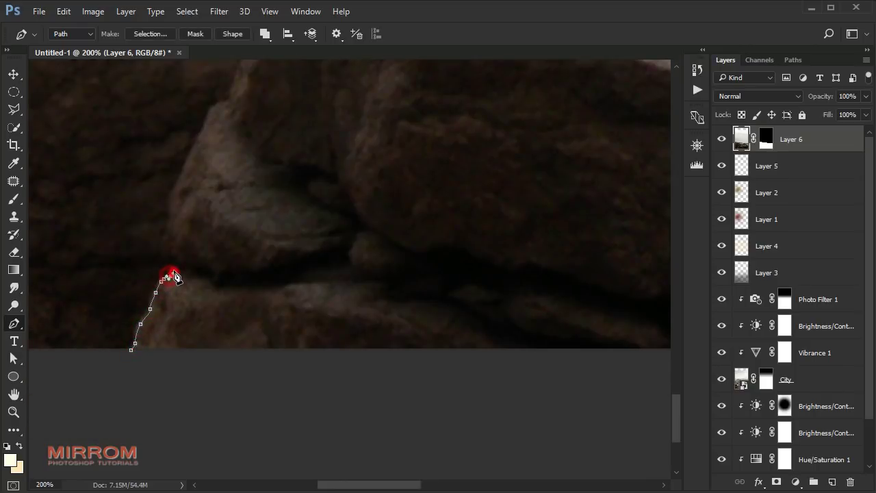
Trace a closed path along the rock edge, crevice and top, enclosing the area above
left_click(172, 225)
scroll(226, 192, "up", 3)
left_click(250, 143)
scroll(274, 137, "up", 3)
left_click(283, 127)
left_click_drag(288, 181, 288, 168)
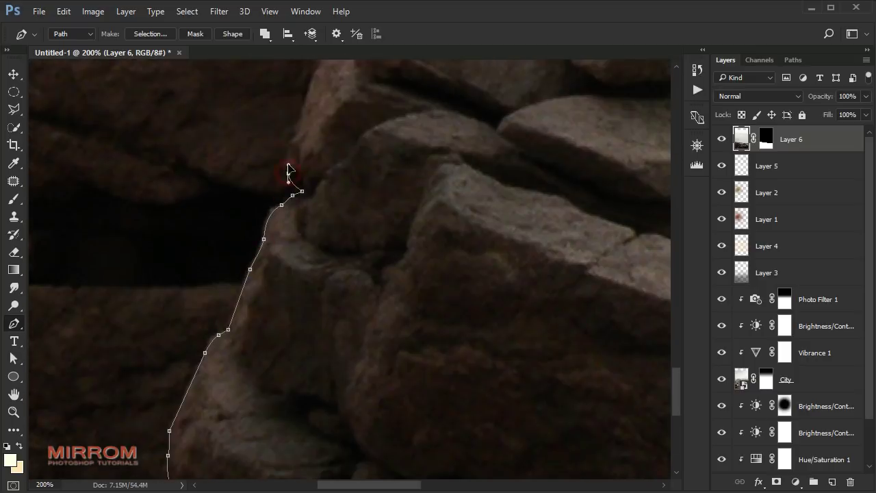
scroll(308, 179, "up", 3)
left_click(329, 190)
scroll(358, 171, "up", 3)
left_click(391, 195)
scroll(404, 202, "up", 3)
left_click_drag(429, 219, 446, 208)
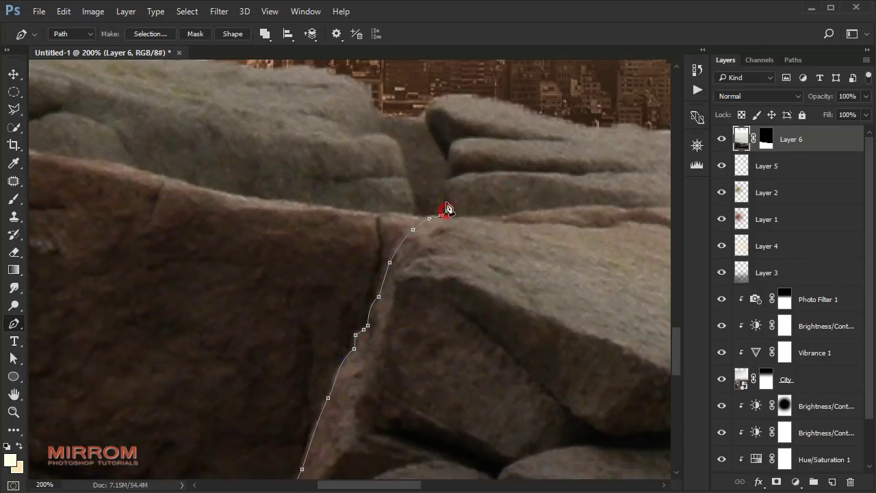
scroll(446, 205, "up", 1)
left_click(445, 197)
left_click_drag(429, 158, 426, 149)
scroll(507, 130, "down", 3, "alt")
left_click(431, 126)
left_click(64, 79)
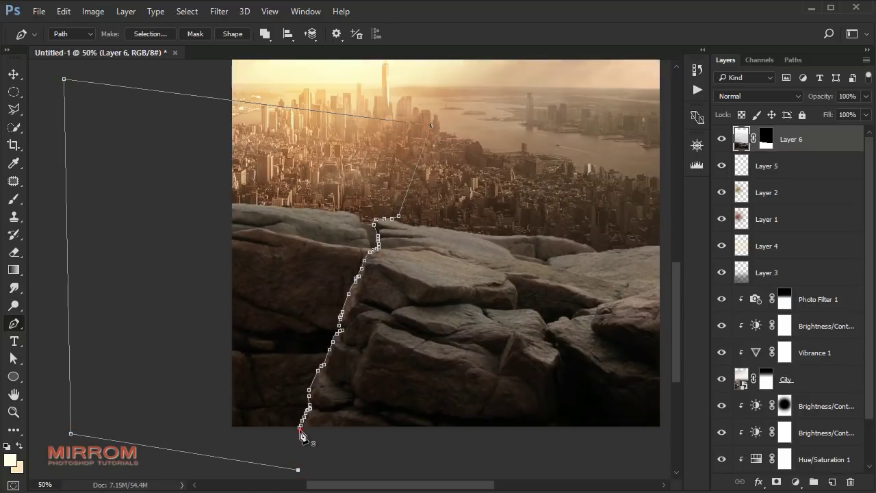
Turn the path into a selection, fill it with white on Layer 6's mask, and deselect
right_click(321, 226)
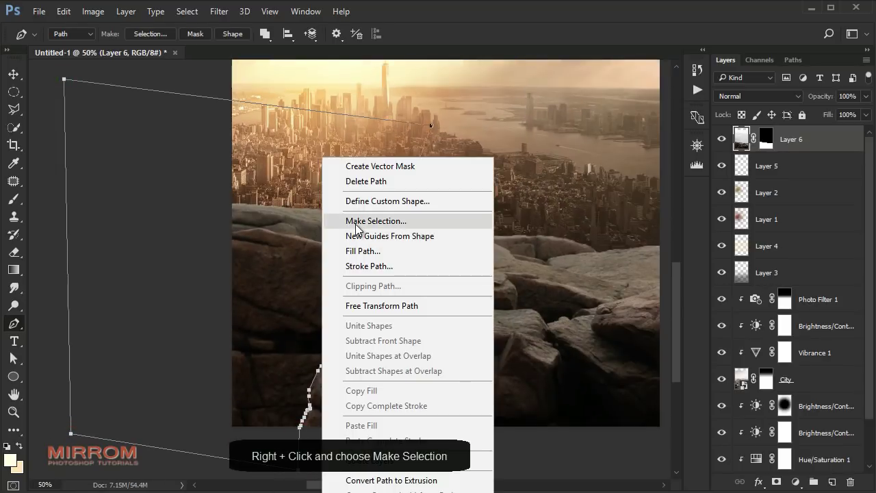
left_click(356, 226)
left_click(624, 147)
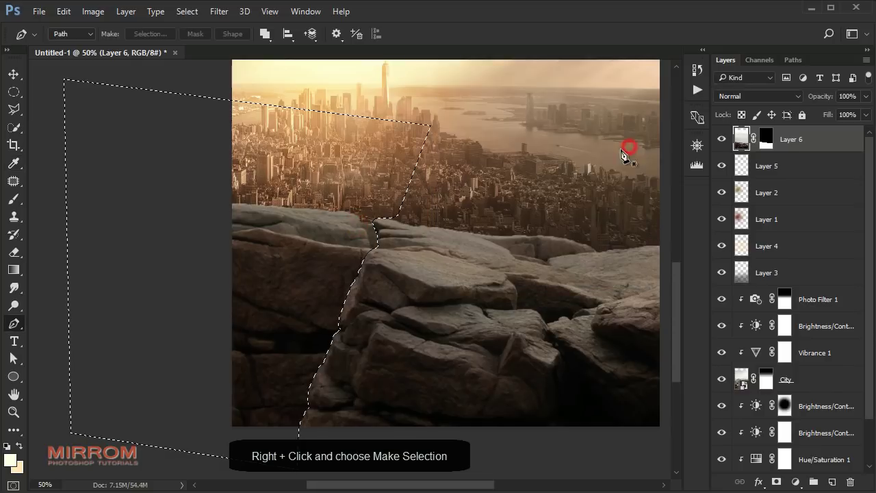
left_click(766, 140)
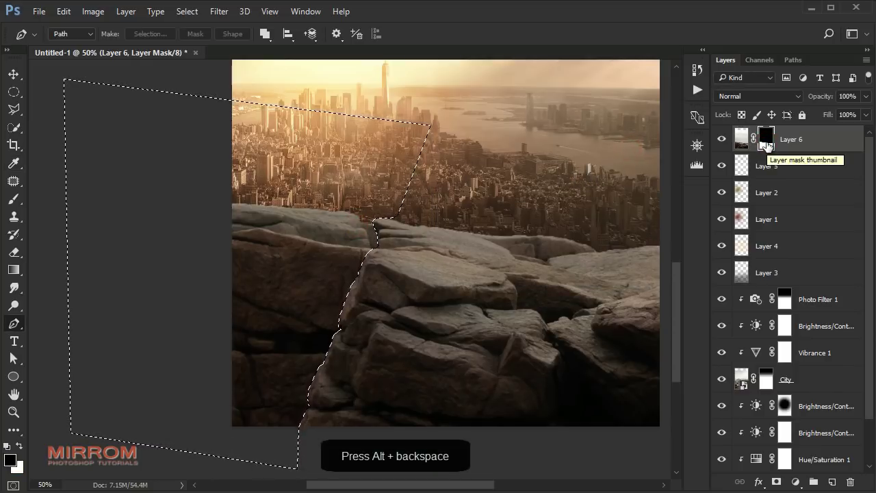
key("alt+BackSpace")
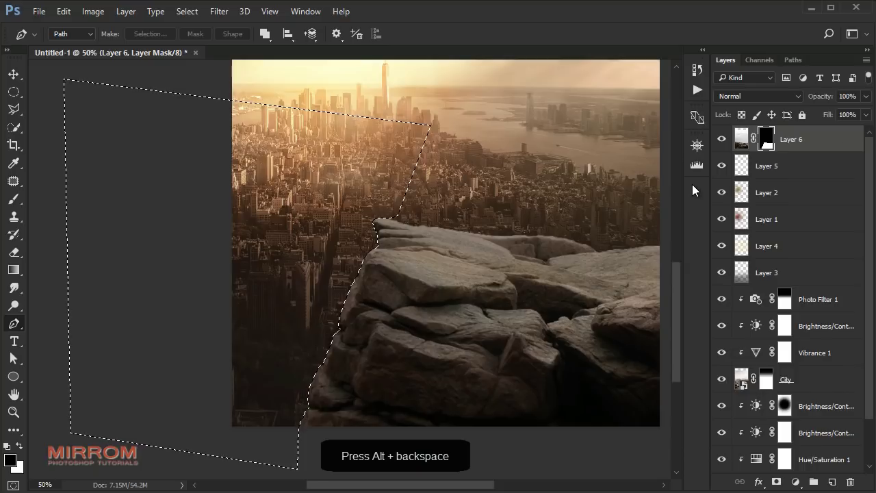
key("ctrl+d")
key("v")
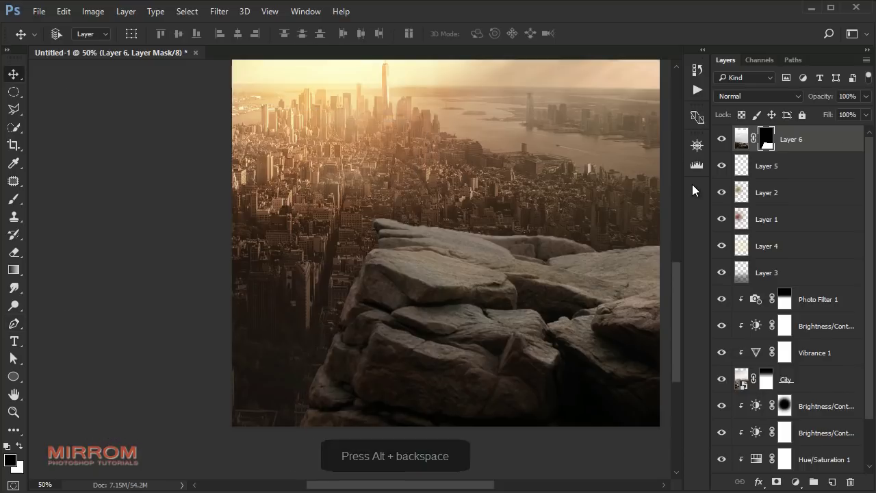
left_click_drag(490, 485, 506, 485)
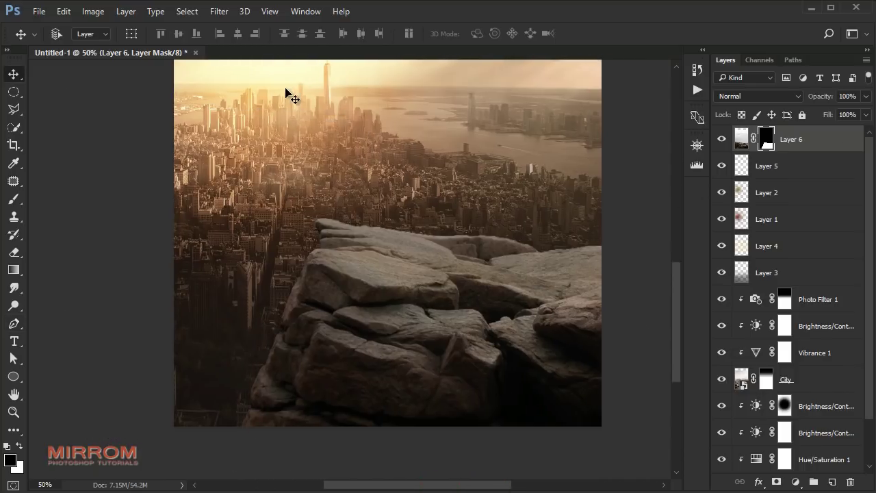
left_click(187, 12)
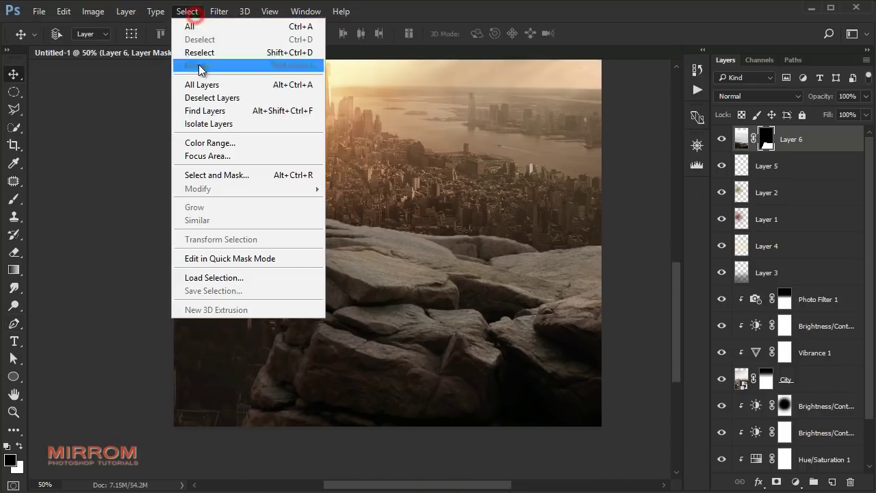
left_click(235, 180)
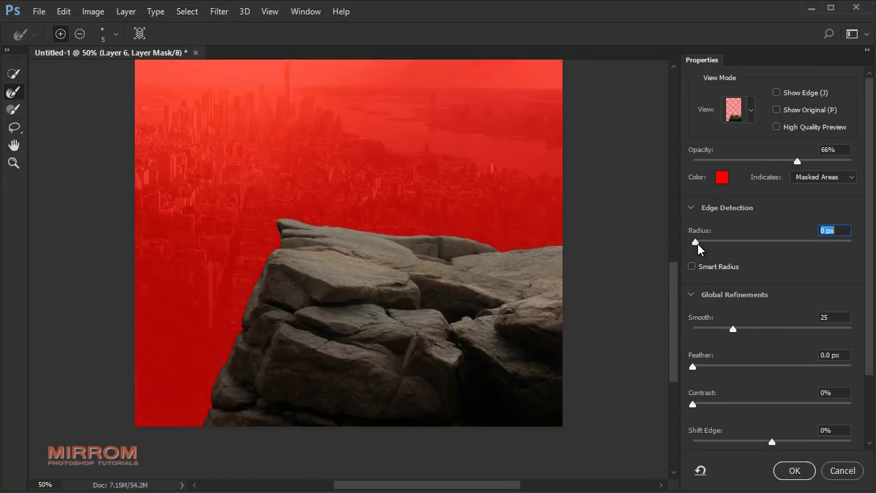
left_click(794, 471)
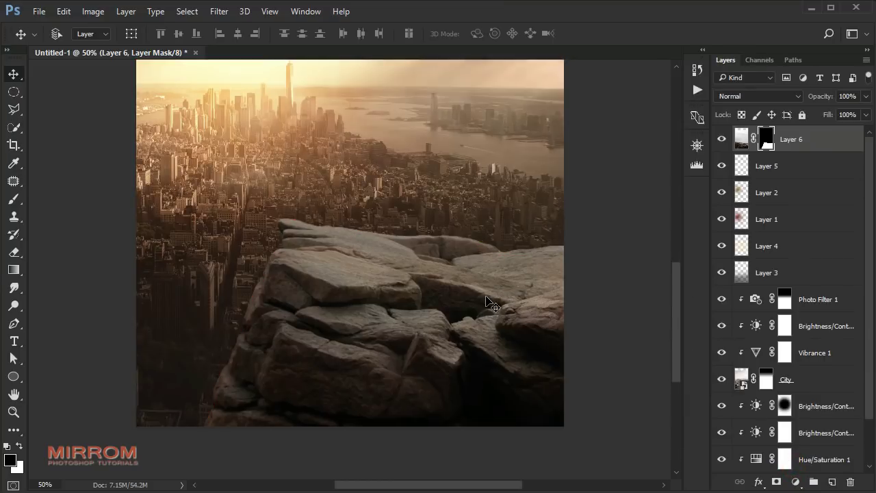
key("ctrl+minus")
key("ctrl+minus")
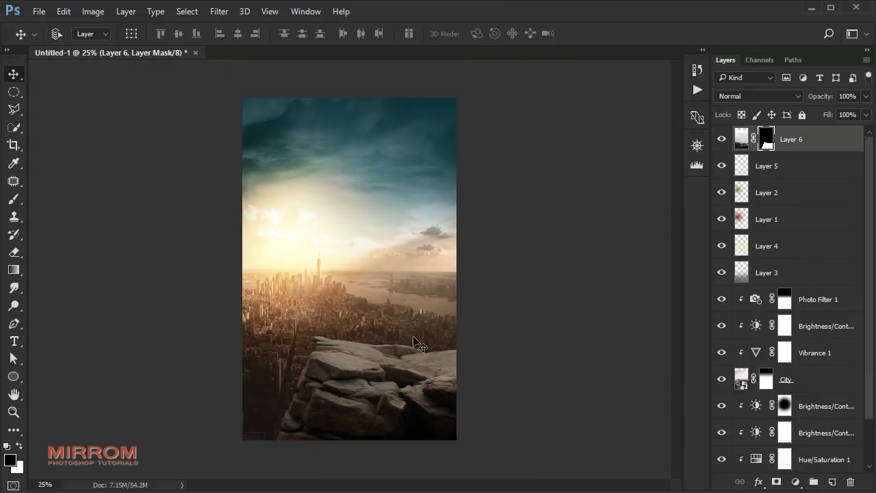
Narrow the rock layer from both sides and nudge it slightly left
key("ctrl+t")
left_click_drag(187, 288, 228, 288)
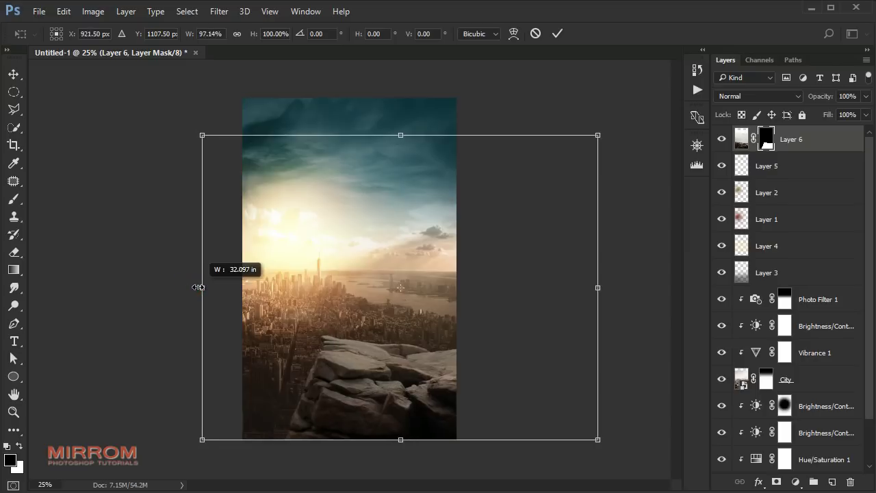
left_click_drag(597, 288, 569, 288)
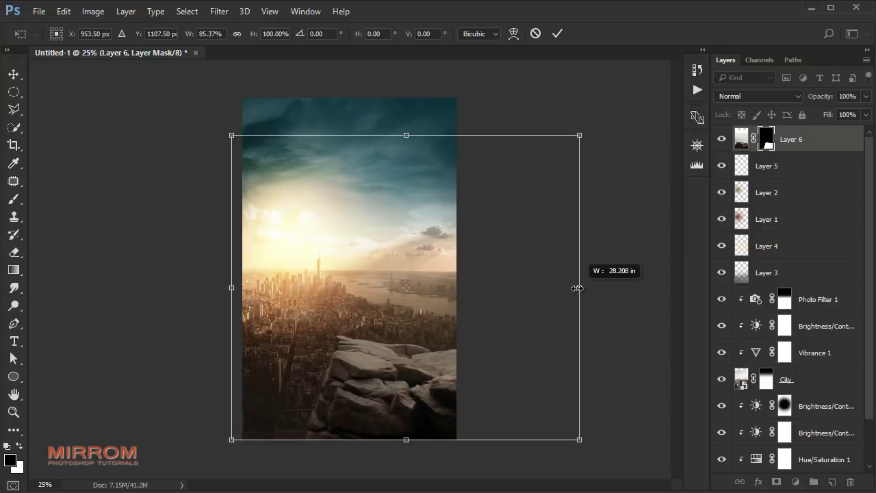
left_click(558, 34)
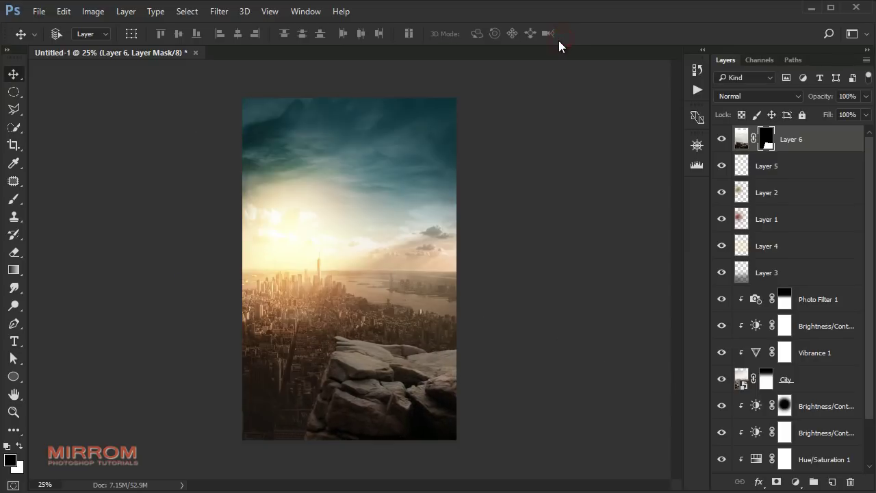
left_click_drag(396, 409, 397, 412)
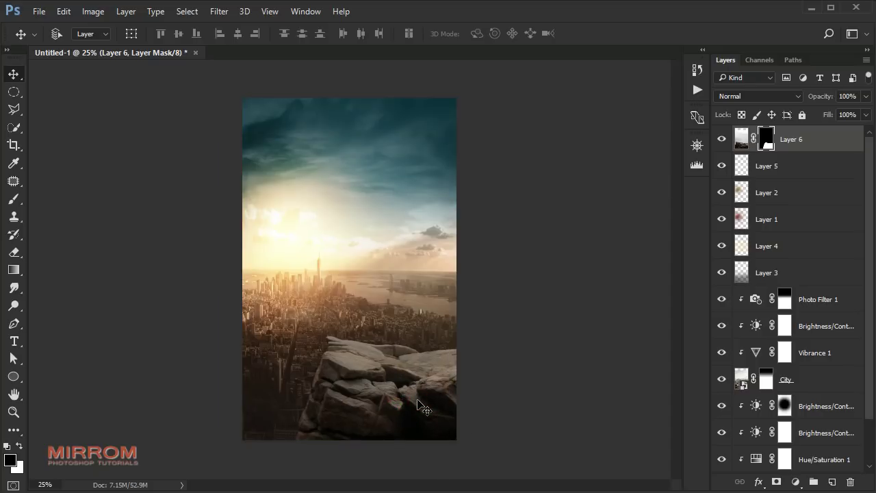
Shorten the rock's height, enlarge it about 5%, then stretch its top edge back up
key("ctrl+t")
mouse_move(393, 135)
left_mouse_down()
mouse_move(397, 186)
mouse_move(397, 170)
left_mouse_up()
left_click(557, 33)
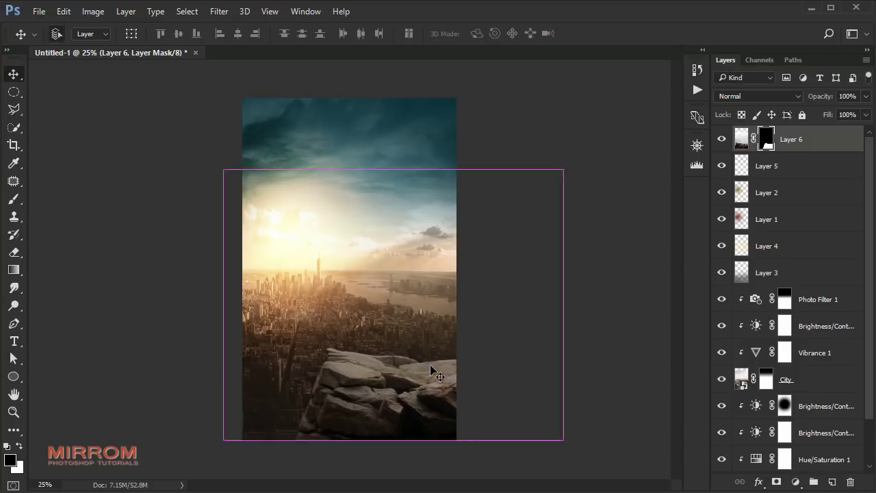
key("ctrl+t")
left_click_drag(565, 169, 581, 156)
left_click(557, 33)
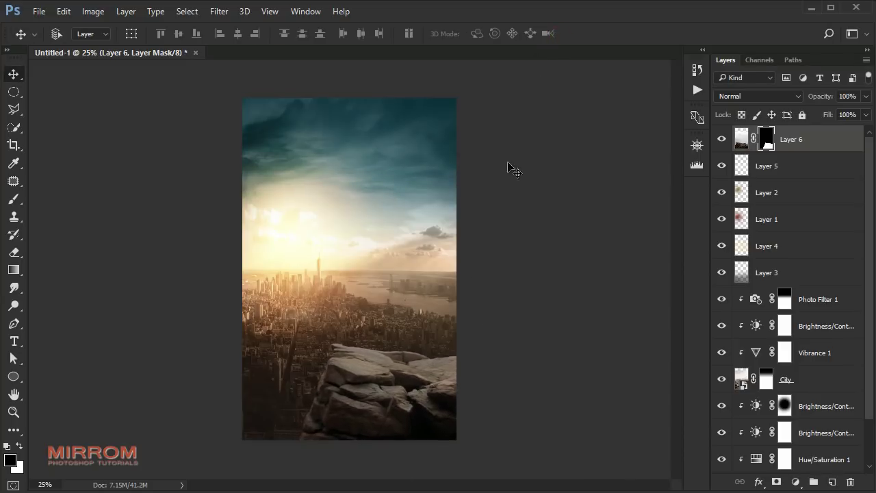
key("ctrl+t")
left_click_drag(402, 154, 403, 133)
key("Return")
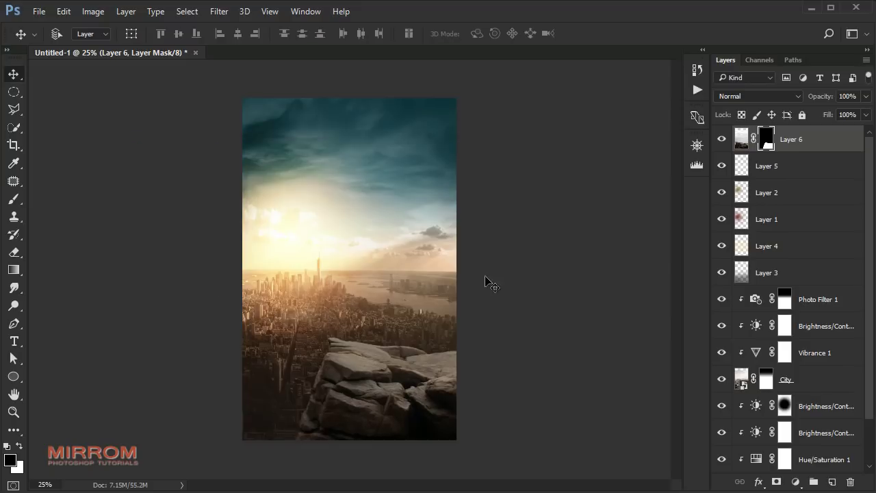
Apply Layer 6's mask and add a clipped Brightness/Contrast layer at brightness -72, contrast 38
right_click(765, 136)
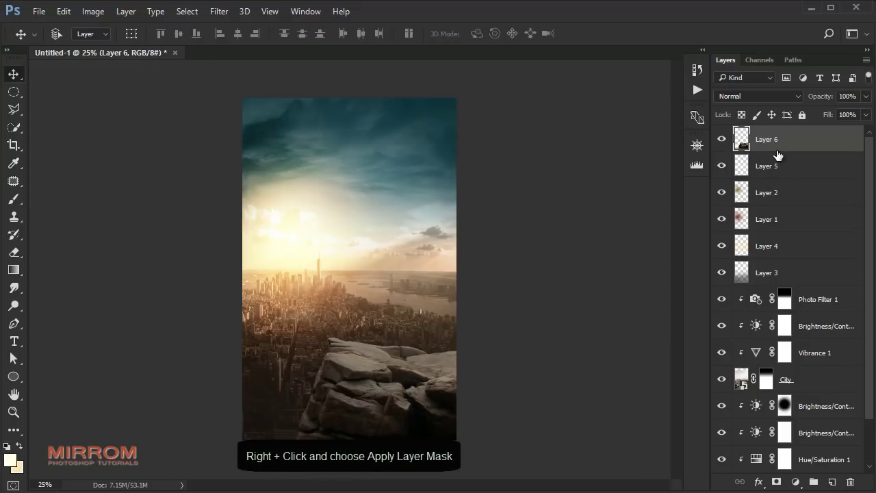
left_click(792, 481)
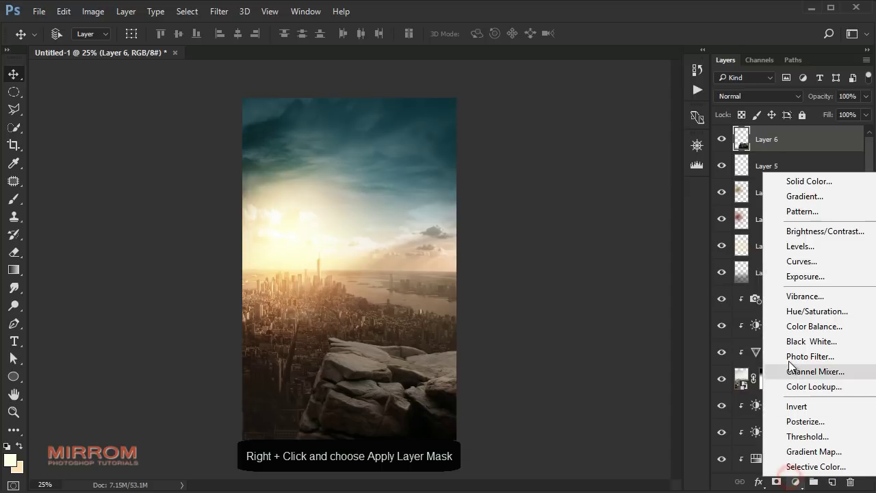
left_click(806, 232)
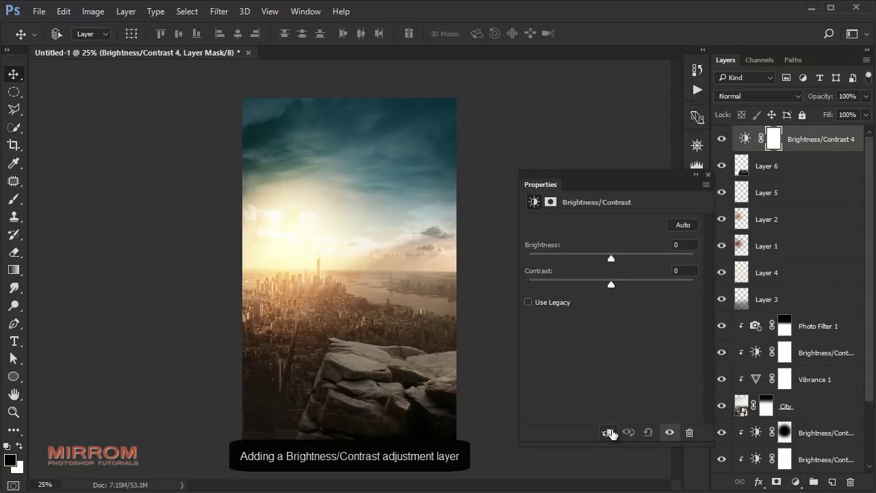
left_click(608, 432)
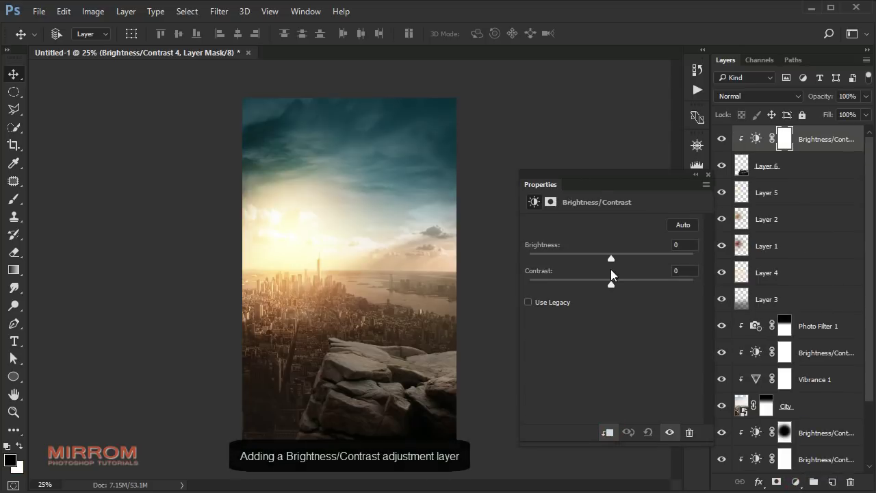
left_click_drag(610, 258, 576, 258)
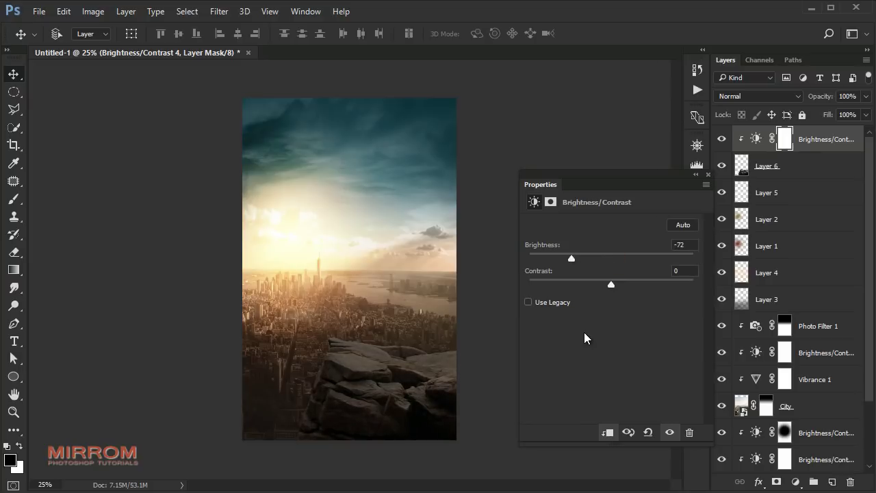
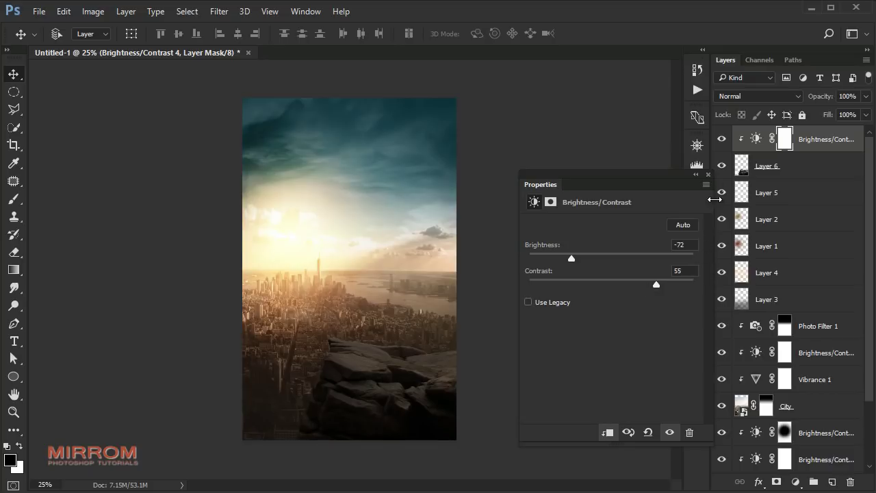
Compare the top Brightness/Contrast (-72/55) effect on and off, then zoom to 50% on the rocks
left_click(708, 174)
left_click(722, 138)
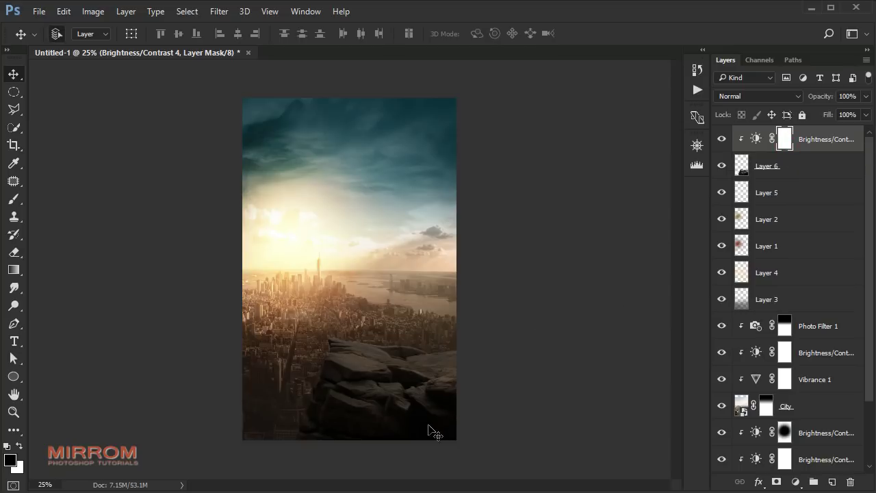
key("ctrl+plus")
key("ctrl+plus")
scroll(397, 269, "up", 3)
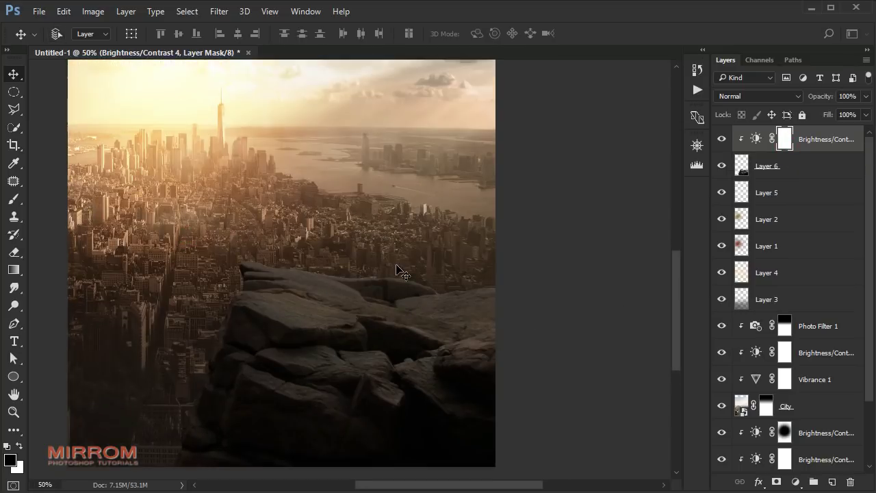
scroll(397, 268, "up", 1)
Set up a soft round Brush Tool at 291 px and 100% opacity
right_click(14, 198)
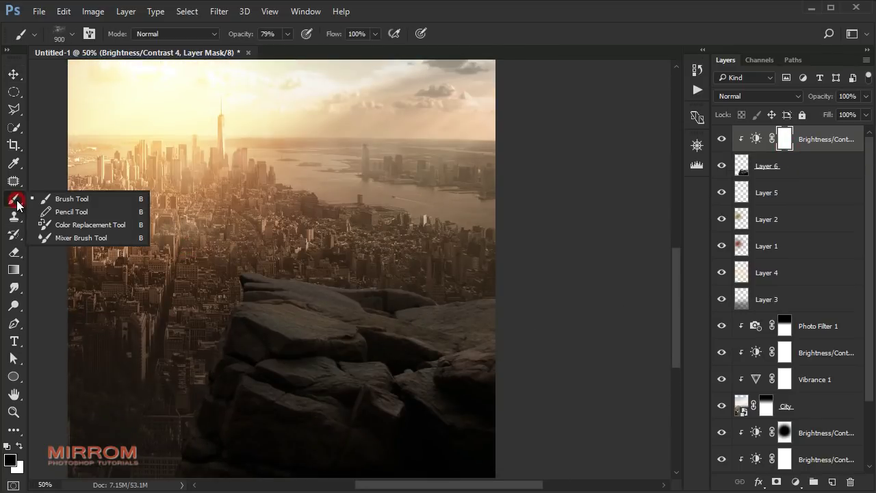
left_click(62, 198)
right_click(260, 155)
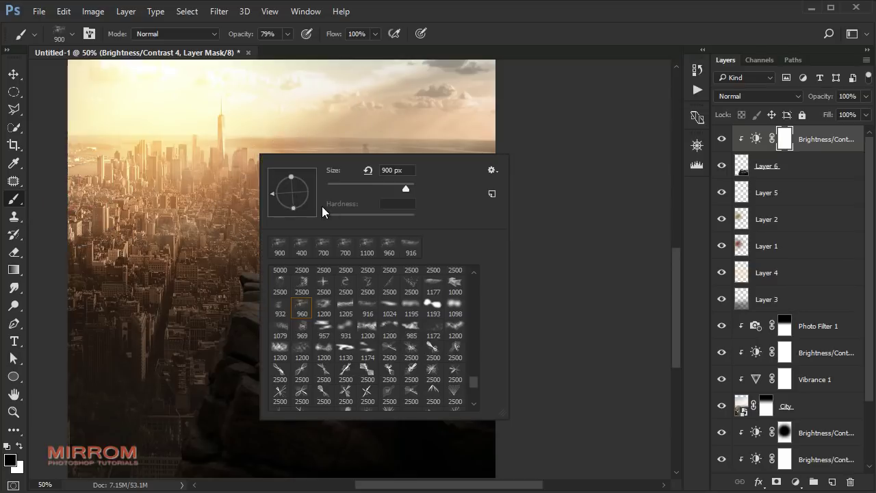
left_click_drag(472, 380, 473, 278)
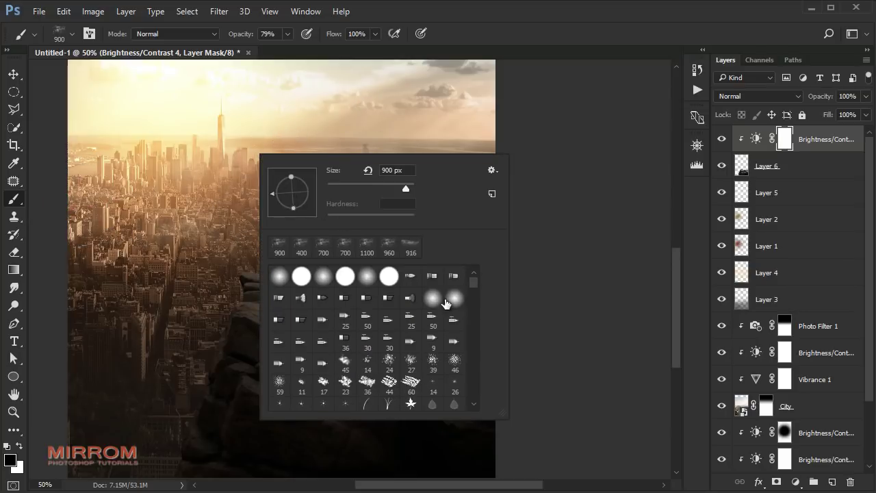
left_click(433, 298)
left_click(323, 276)
left_click(279, 275)
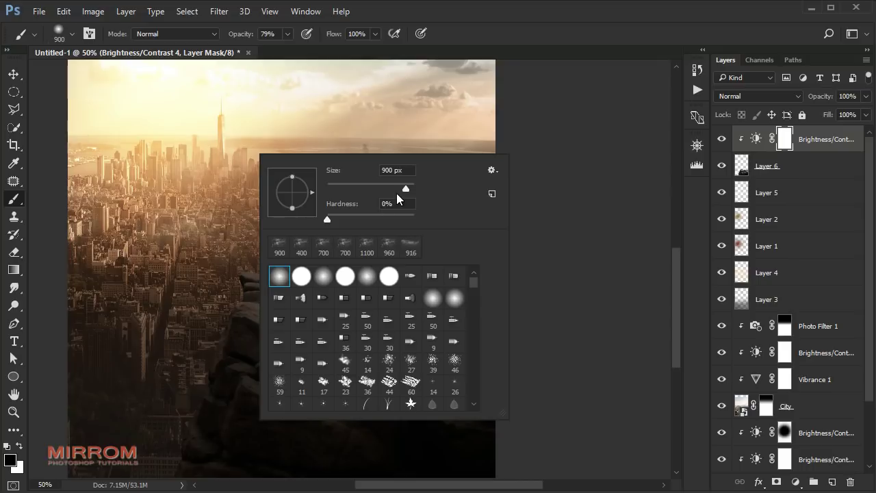
double_click(397, 169)
type("291")
key("Return")
key("0")
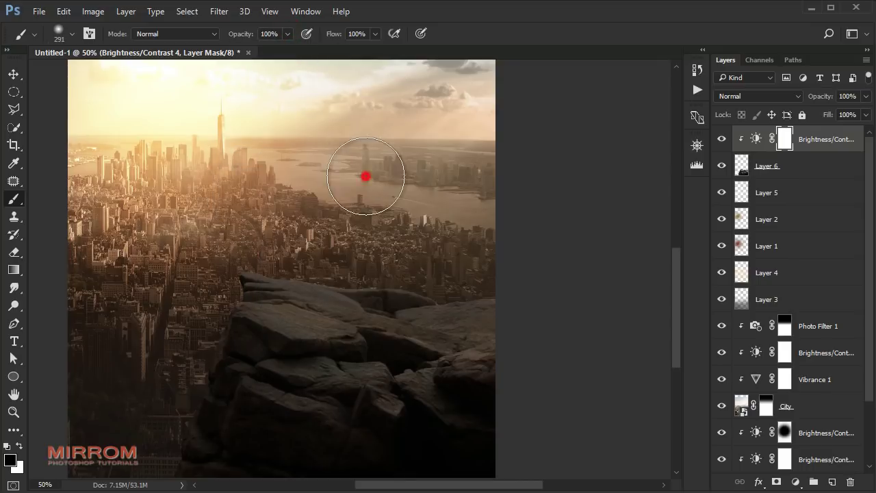
Paint black on the Brightness/Contrast mask over the city, then at 53% over the rock tops
left_click(266, 230)
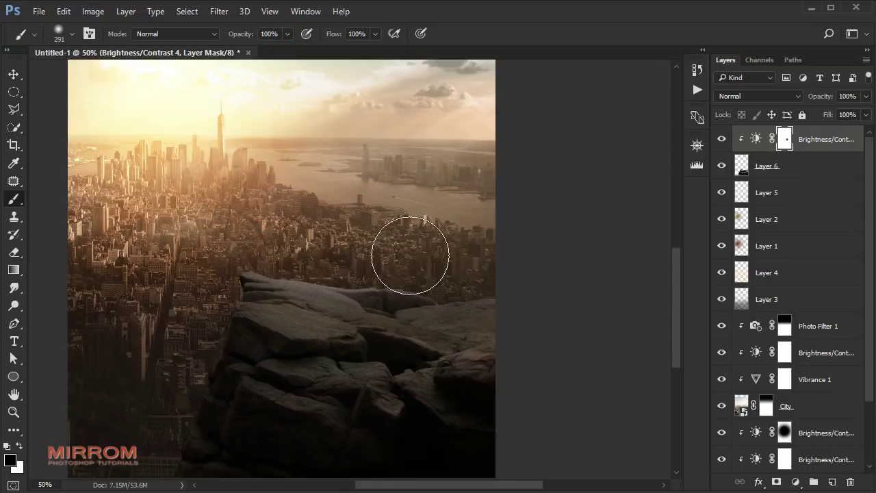
left_click_drag(409, 256, 511, 254)
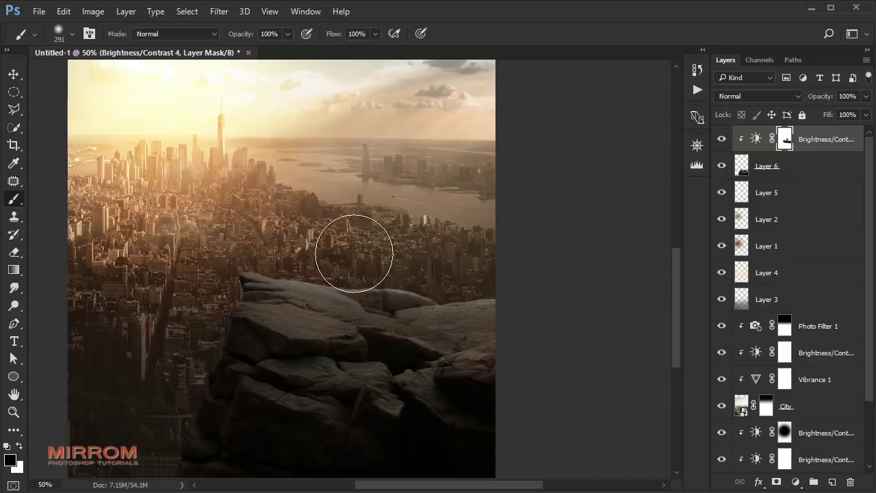
left_click(287, 34)
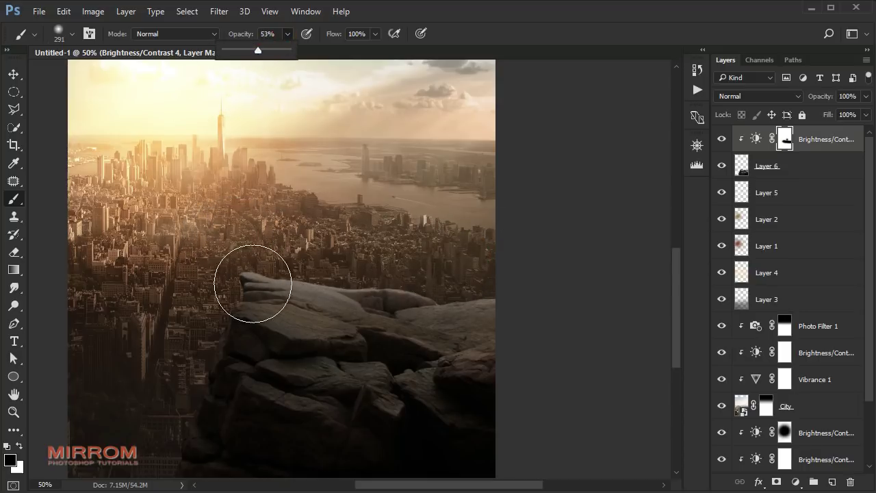
left_click_drag(250, 282, 545, 282)
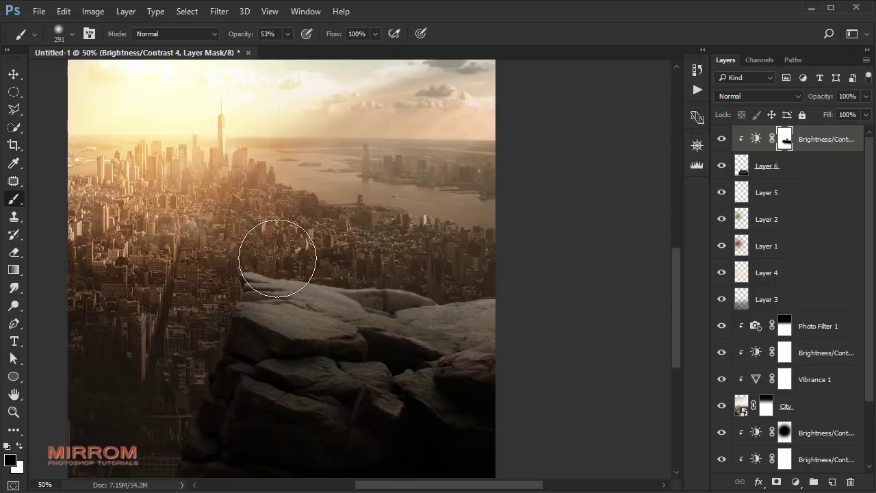
mouse_move(219, 273)
left_mouse_down()
mouse_move(176, 355)
mouse_move(352, 226)
left_mouse_up()
scroll(516, 260, "down", 3)
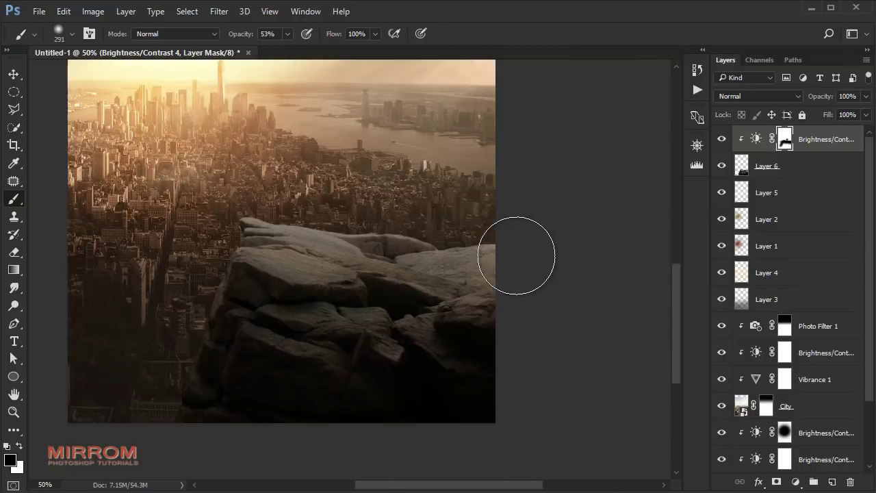
key("v")
scroll(514, 242, "down", 1)
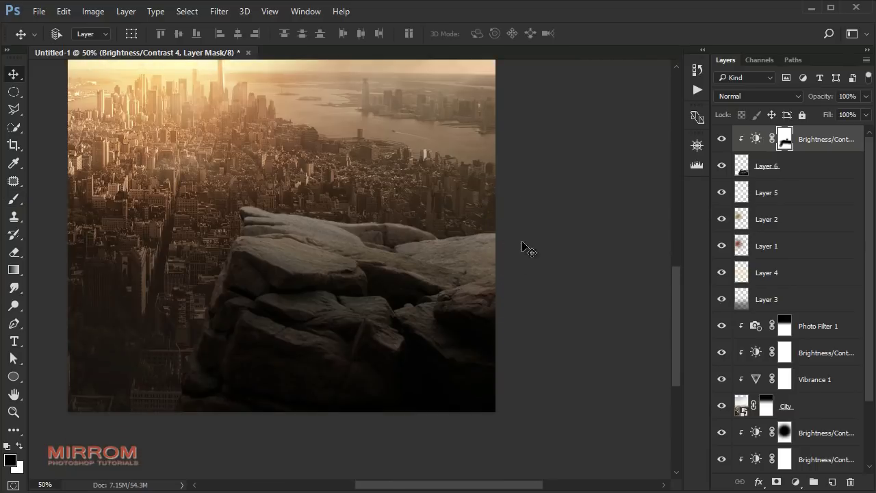
Add a clipped Color Balance layer with Midtones Cyan/Red set to +7
left_click(795, 481)
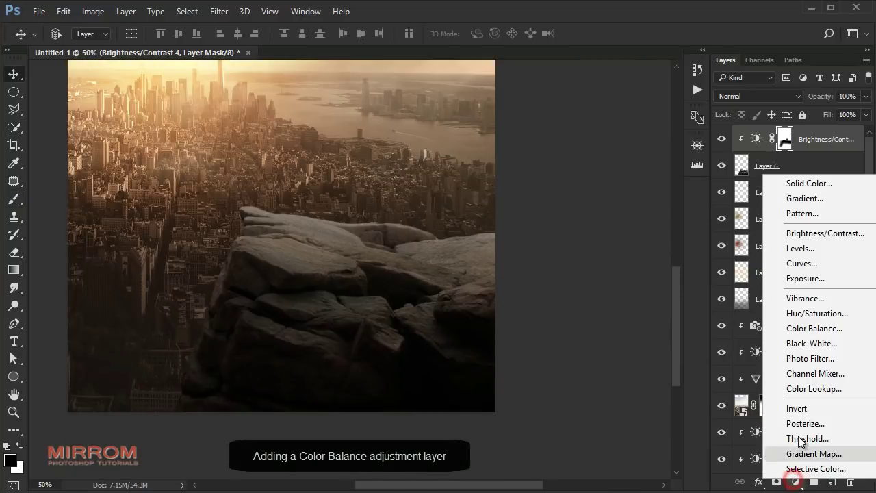
left_click(822, 334)
left_click(608, 432)
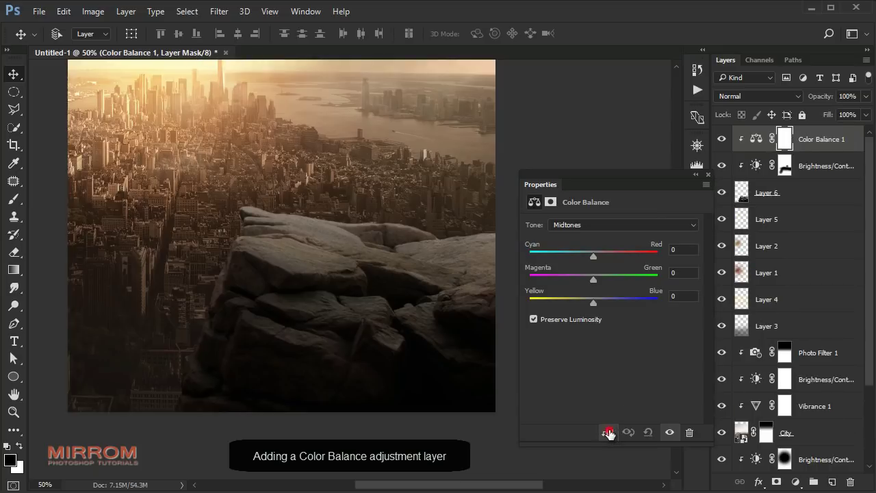
left_click(686, 252)
type("+7")
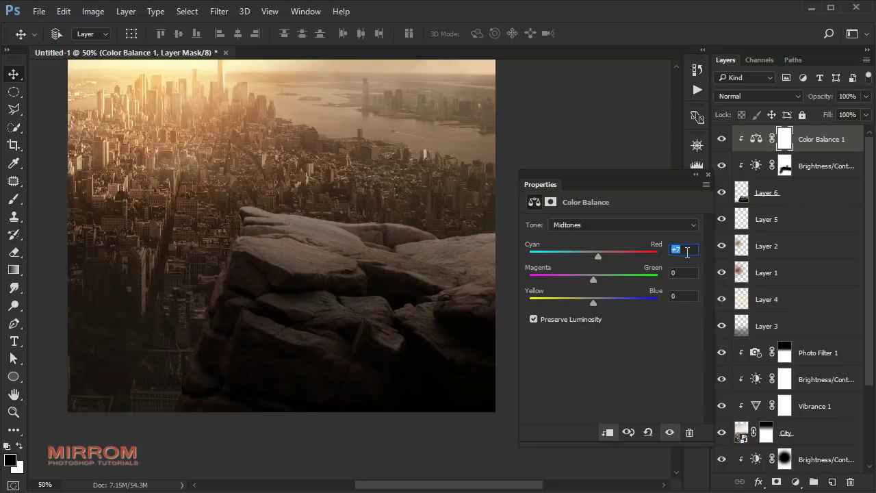
left_click(709, 176)
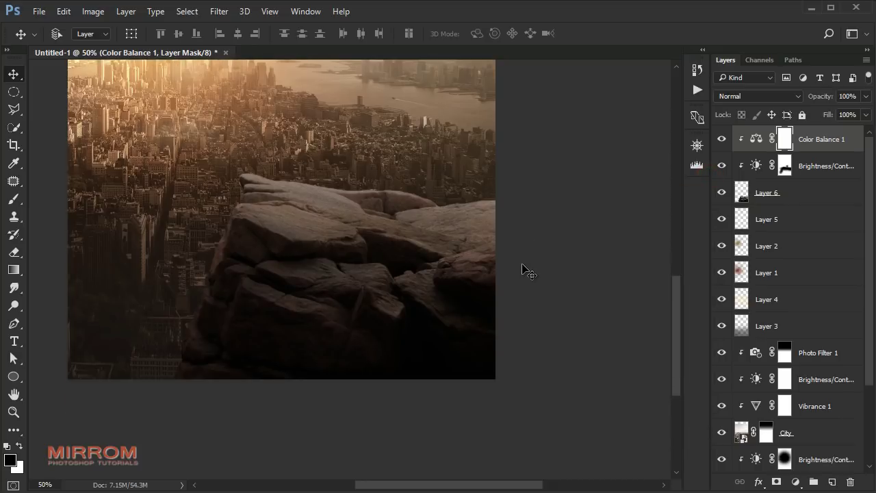
scroll(521, 269, "down", 2)
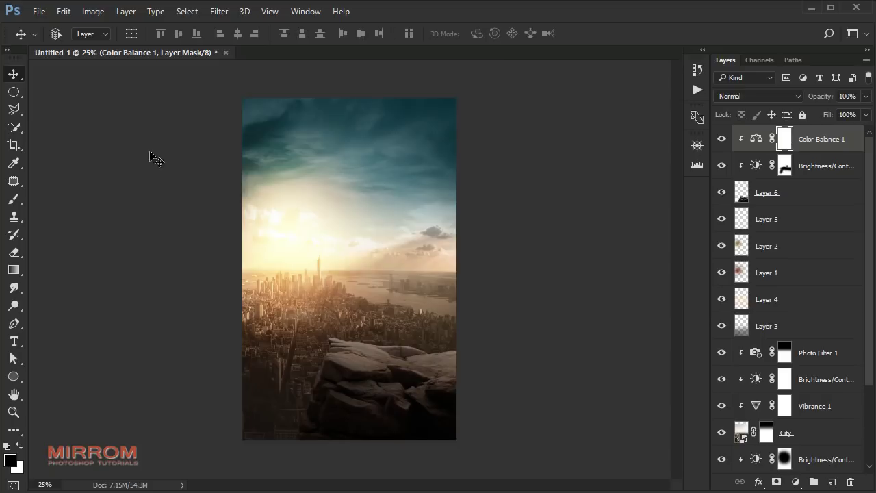
Place dark_trees embedded, scaled about 340% and rotated about -57° along the top edge
left_click(39, 12)
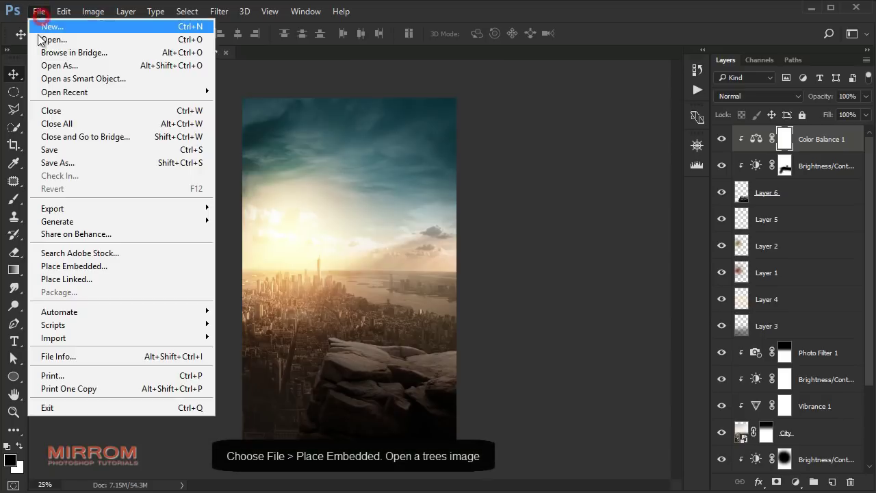
left_click(104, 266)
mouse_move(381, 239)
left_mouse_down()
mouse_move(459, 156)
mouse_move(565, 237)
left_mouse_up()
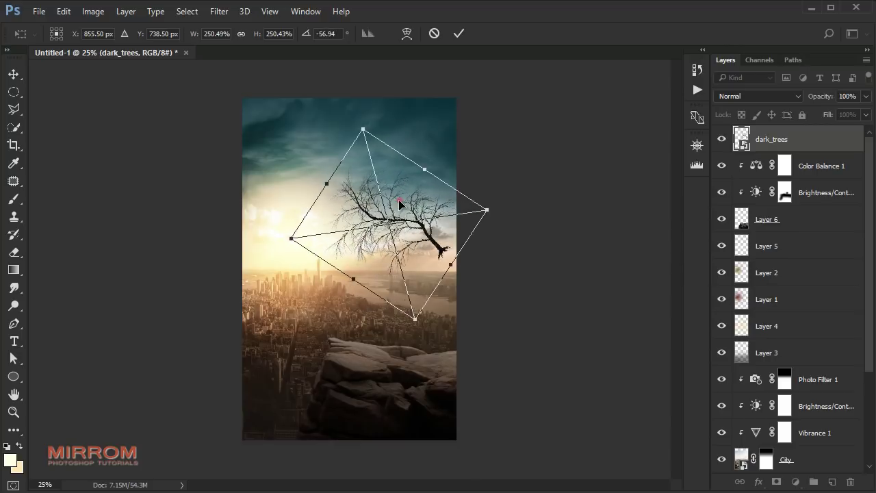
mouse_move(401, 203)
left_mouse_down()
mouse_move(439, 129)
mouse_move(431, 130)
left_mouse_up()
mouse_move(532, 94)
left_mouse_down()
mouse_move(548, 148)
mouse_move(528, 85)
left_mouse_up()
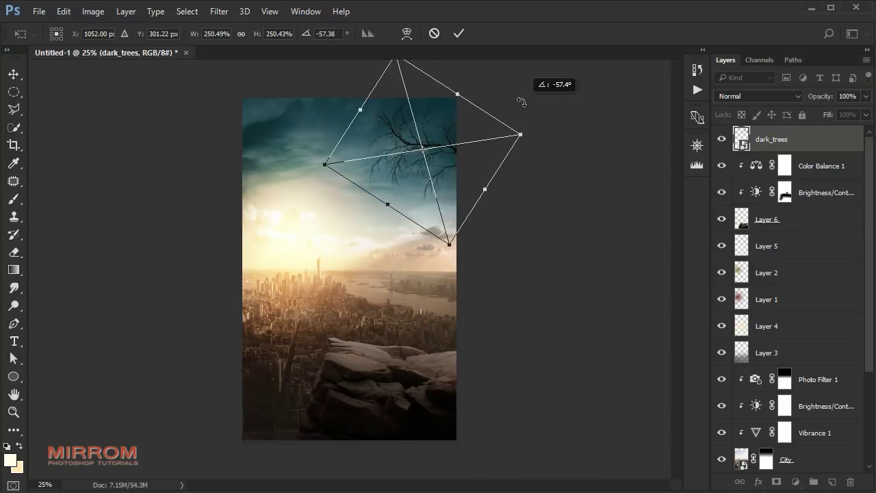
mouse_move(480, 137)
left_mouse_down()
mouse_move(475, 98)
mouse_move(528, 92)
left_mouse_up()
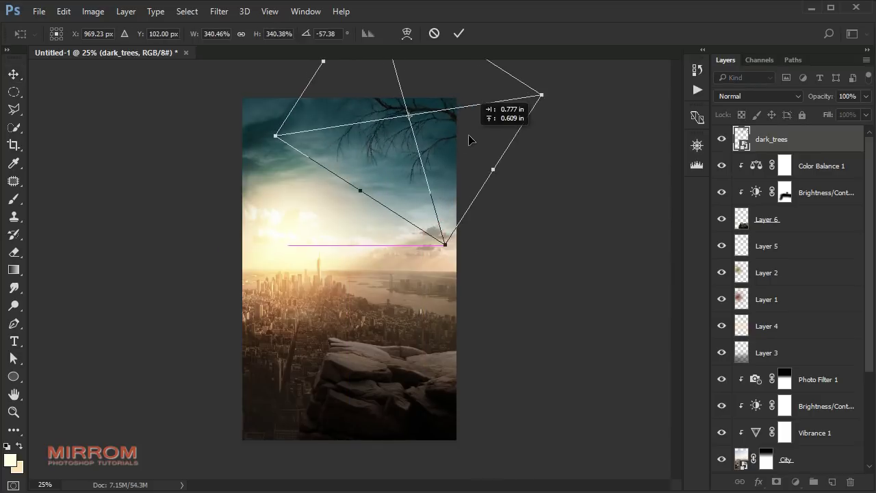
left_click(459, 32)
left_click(429, 205, "ctrl")
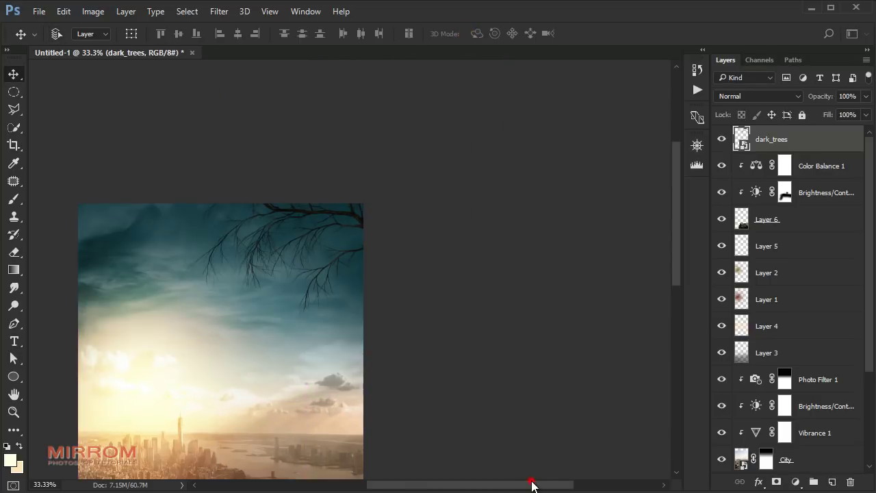
left_click_drag(532, 485, 511, 485)
scroll(489, 293, "down", 2)
Duplicate dark_trees, move the copy down and flip it horizontally
key("ctrl+j")
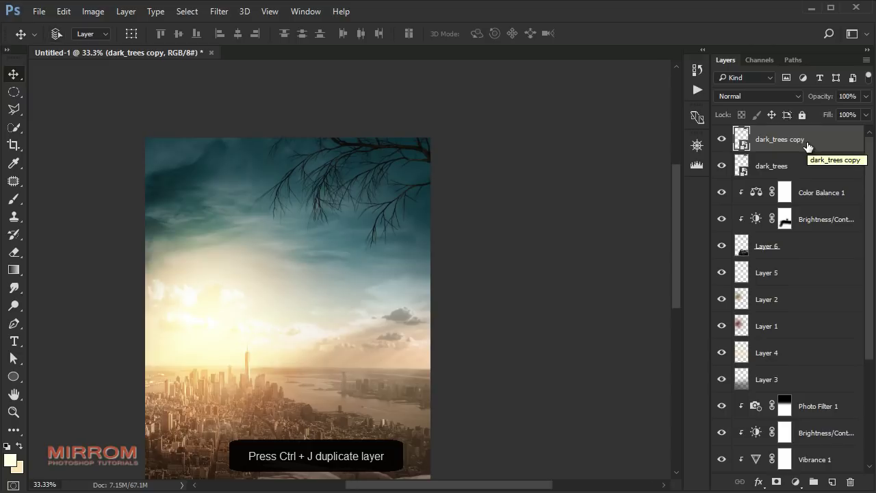
left_click_drag(451, 203, 446, 290)
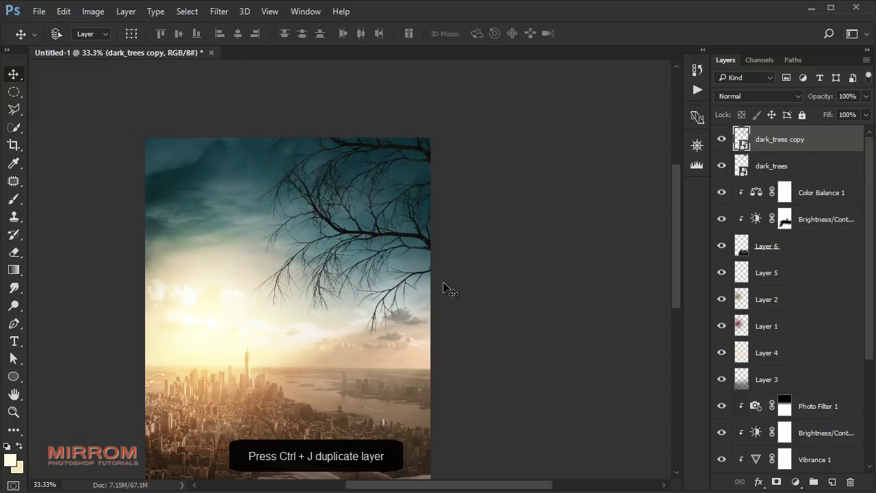
key("ctrl+t")
left_click_drag(417, 260, 411, 222)
right_click(411, 205)
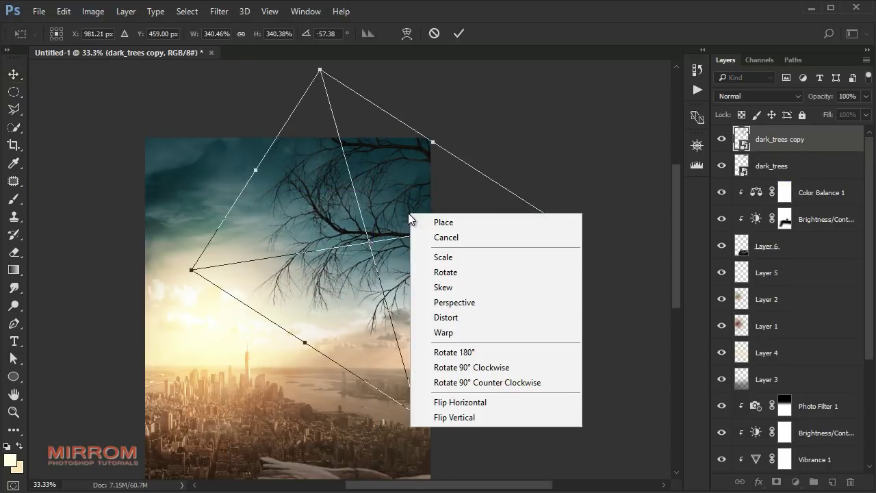
left_click(411, 401)
Rotate and position the flipped branches along the right edge of the sky
mouse_move(616, 207)
left_mouse_down()
mouse_move(550, 143)
mouse_move(383, 438)
left_mouse_up()
left_click_drag(402, 201, 472, 184)
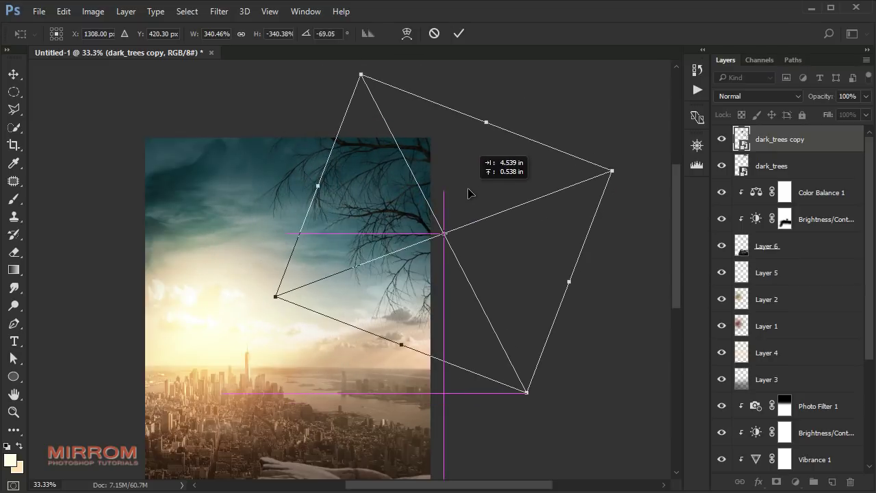
mouse_move(528, 98)
left_mouse_down()
mouse_move(528, 141)
mouse_move(488, 182)
left_mouse_up()
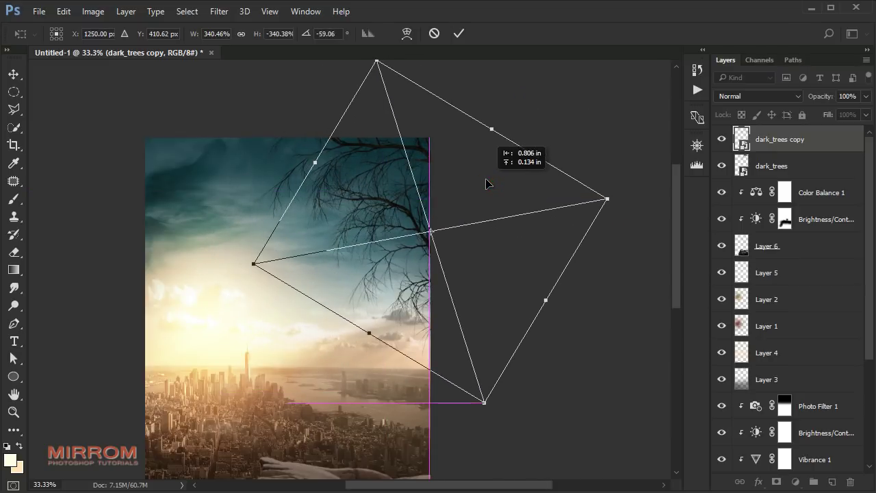
mouse_move(568, 91)
left_mouse_down()
mouse_move(567, 123)
mouse_move(621, 236)
left_mouse_up()
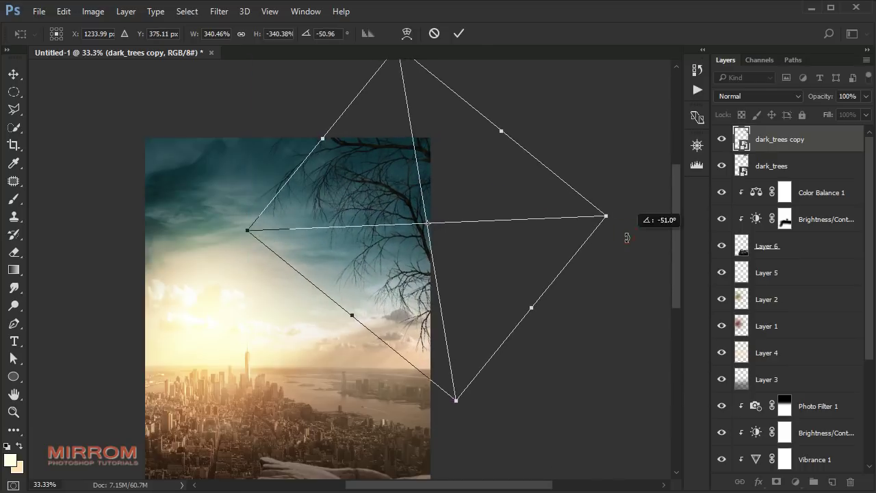
key("Return")
scroll(504, 185, "down", 1)
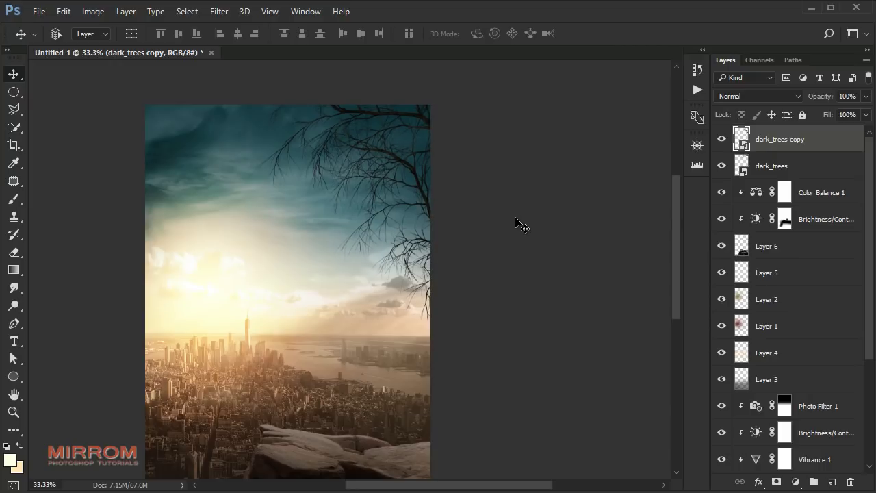
key("ctrl+t")
left_click_drag(361, 103, 404, 82)
key("Escape")
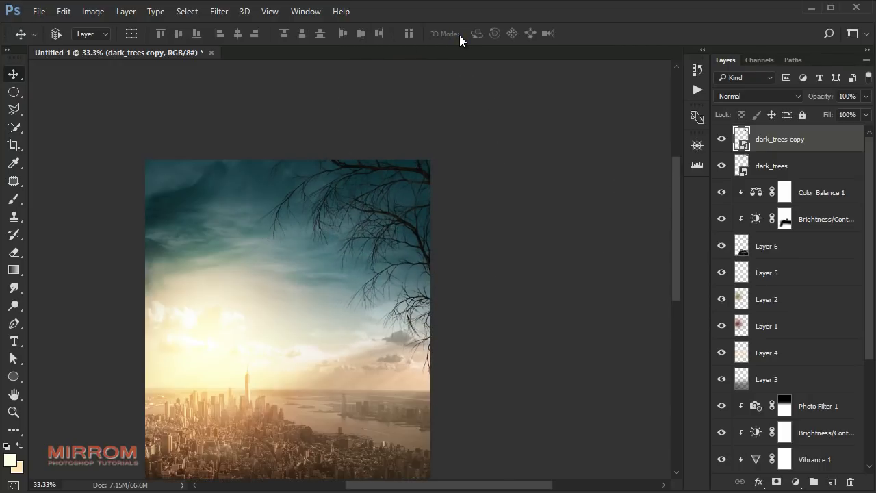
scroll(521, 199, "down", 3)
Add a Curves layer on dark_trees with black output 18 and highlight output 207
left_click(736, 164)
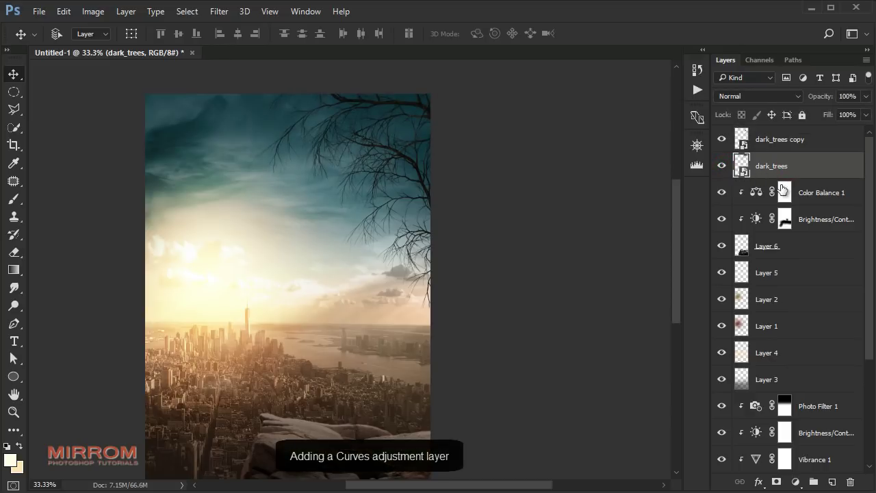
left_click(794, 482)
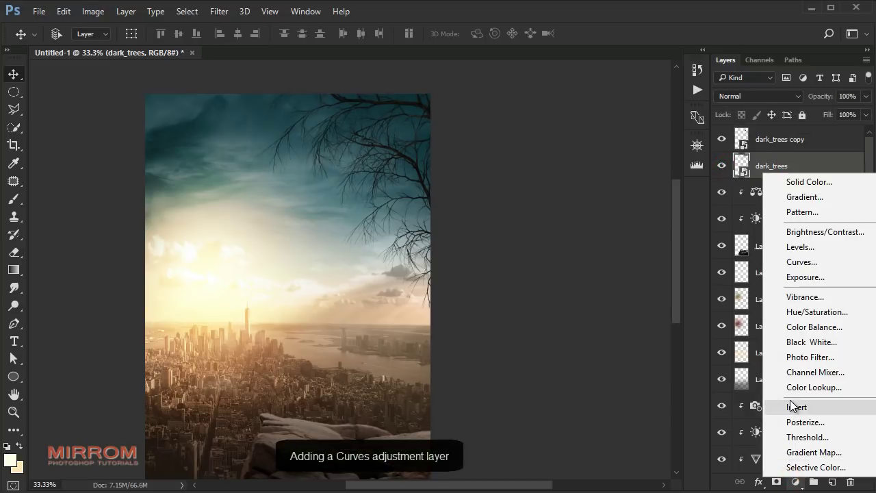
left_click(800, 267)
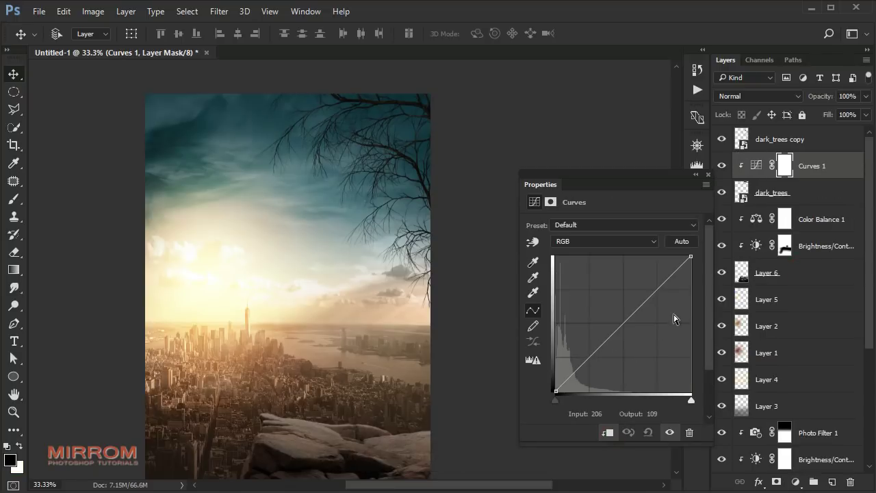
left_click_drag(691, 256, 703, 291)
left_click_drag(555, 391, 541, 384)
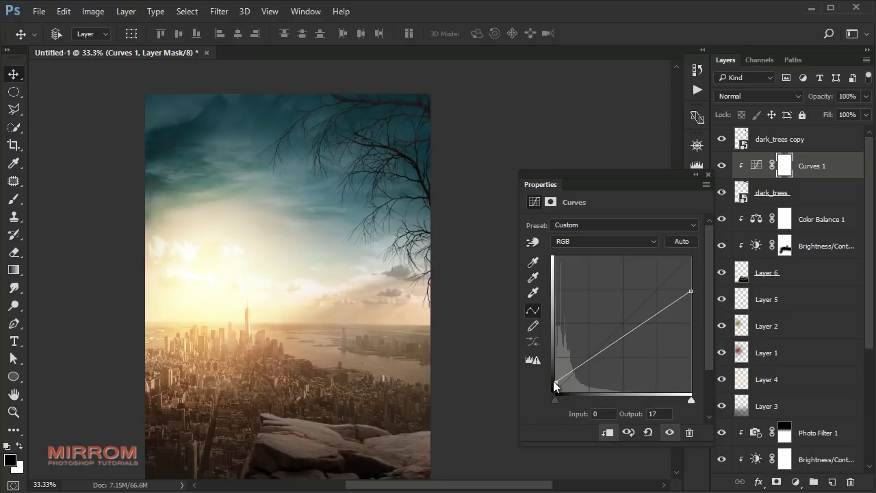
left_click_drag(630, 334, 631, 342)
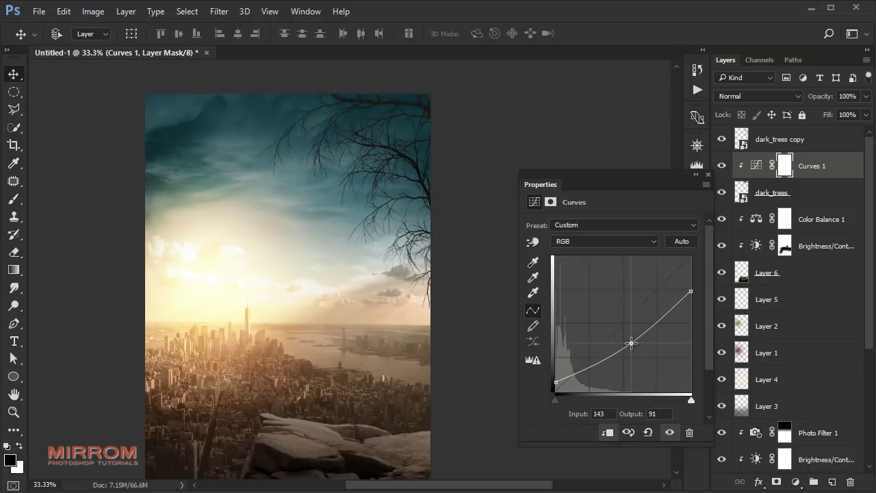
left_click_drag(552, 381, 550, 377)
mouse_move(691, 291)
left_mouse_down()
mouse_move(694, 280)
mouse_move(713, 279)
left_mouse_up()
left_click(634, 342)
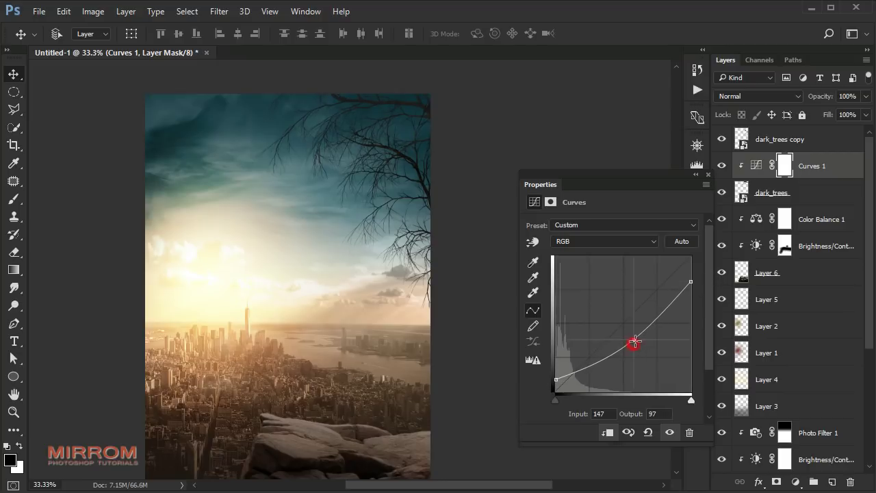
left_click_drag(553, 381, 551, 380)
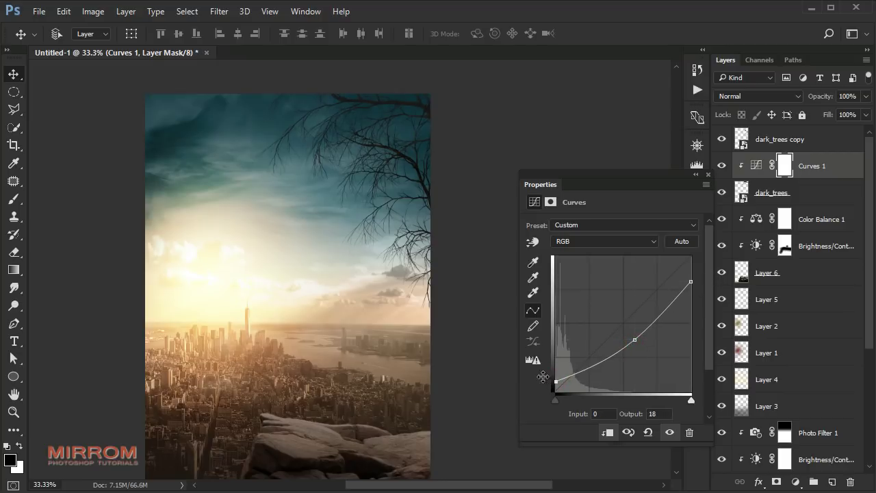
left_click(708, 173)
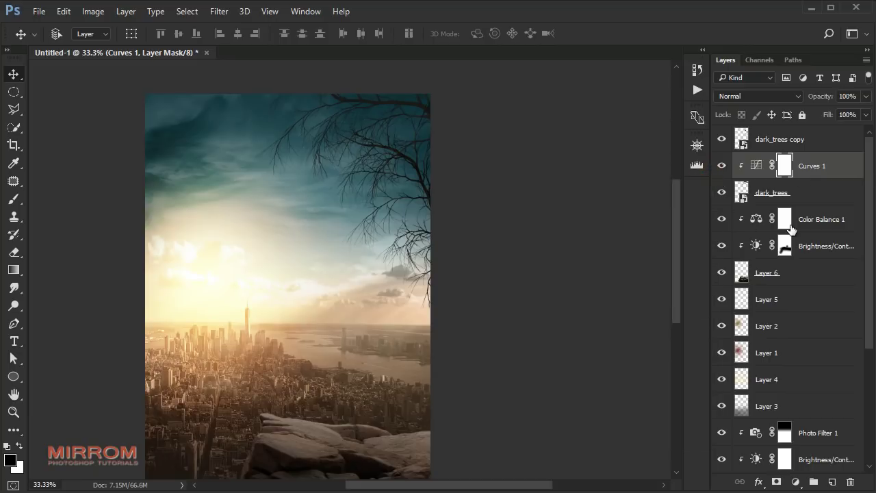
Clip Curves 2 to dark_trees copy with a raised black point and white output 229
left_click(810, 146)
left_click(794, 481)
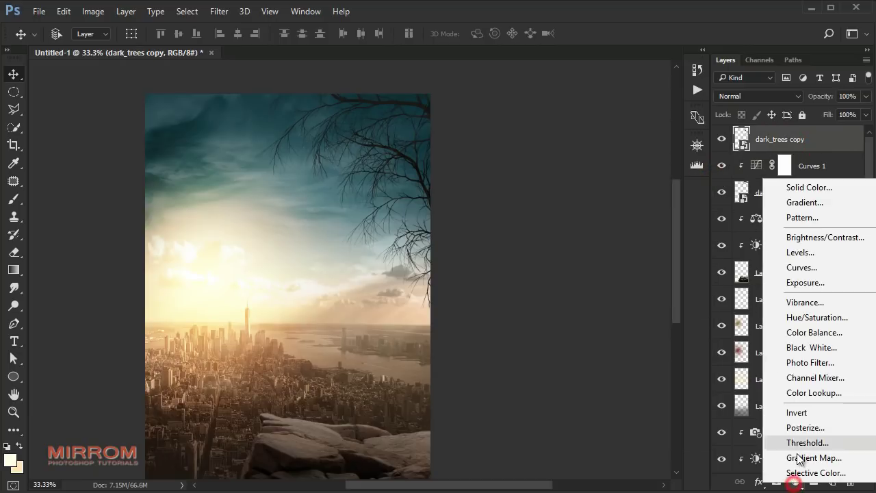
left_click(799, 271)
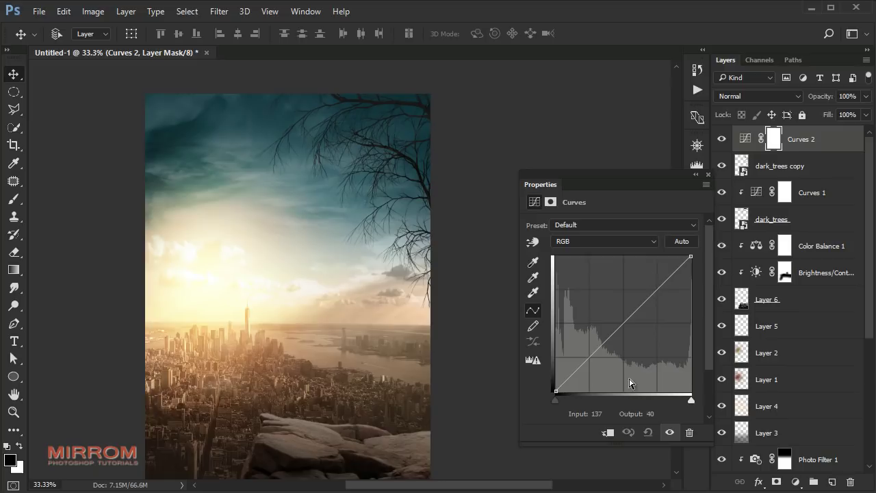
left_click(607, 434)
left_click_drag(555, 392, 551, 383)
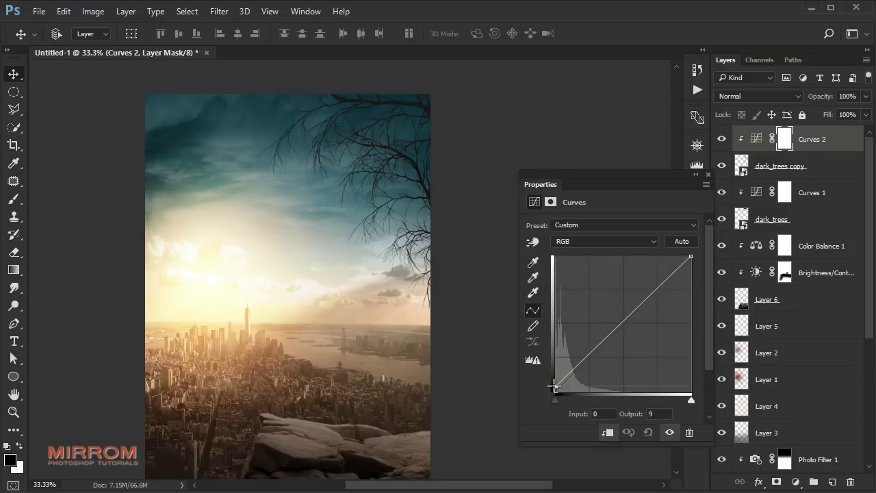
left_click_drag(690, 257, 699, 269)
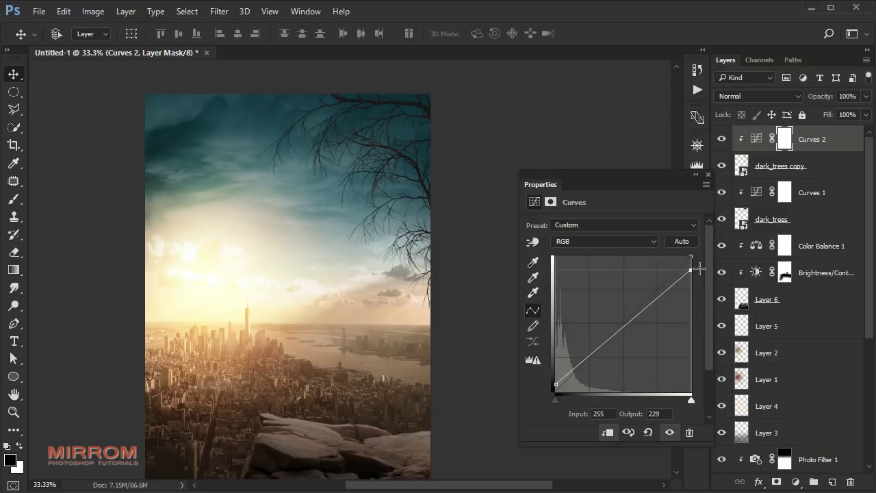
left_click(626, 327)
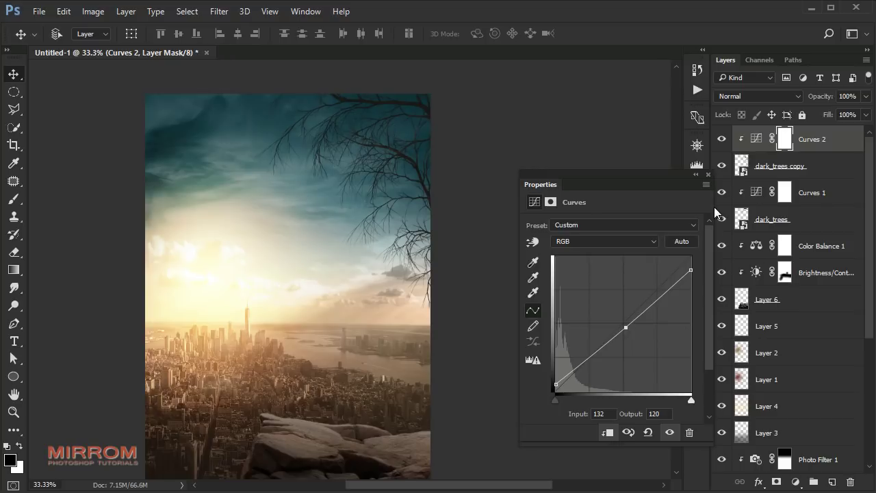
left_click(707, 174)
scroll(475, 268, "down", 2)
Place the birds image in the upper-left sky as birds_one and rasterize it
scroll(385, 221, "left", 3)
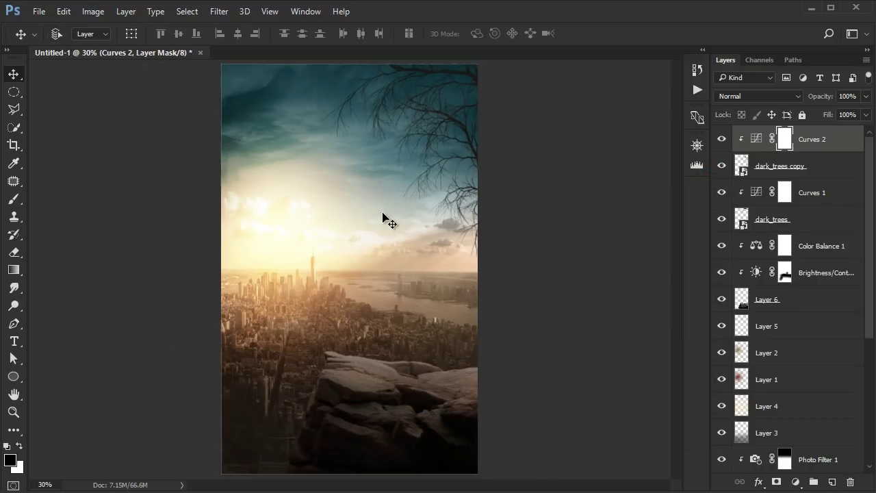
scroll(385, 221, "up", 1)
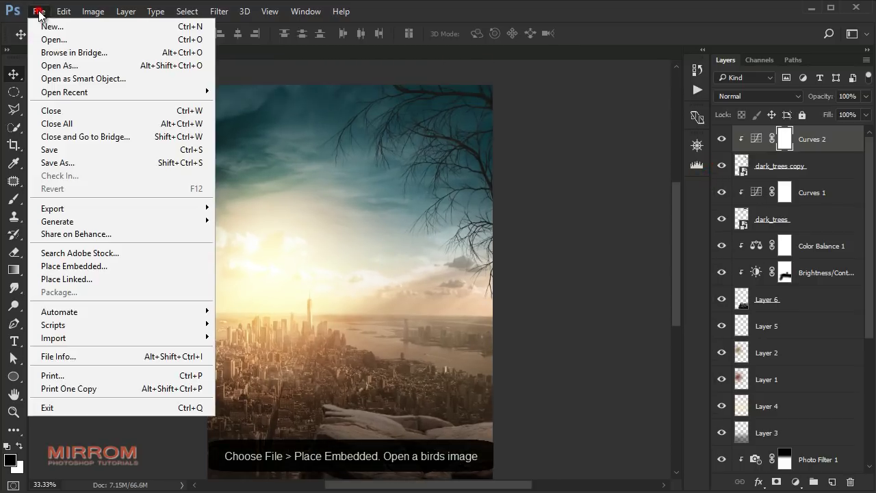
left_click(39, 12)
left_click(103, 266)
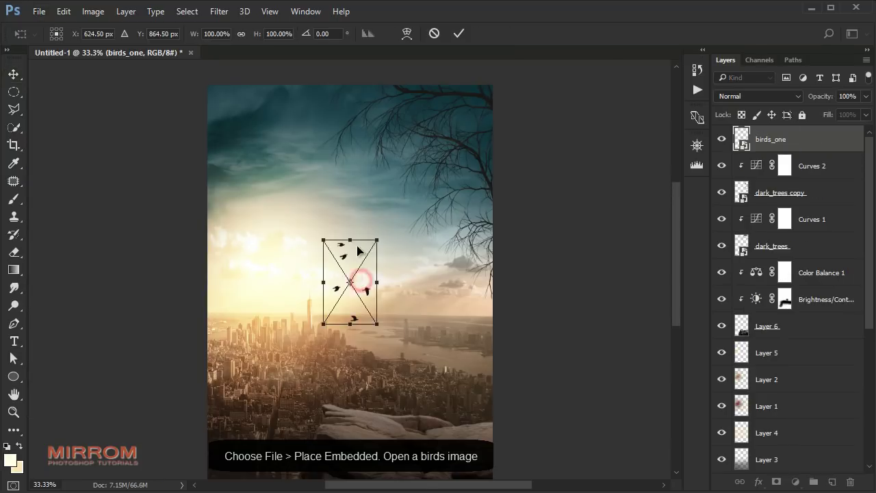
left_click_drag(358, 279, 300, 220)
left_click(457, 35)
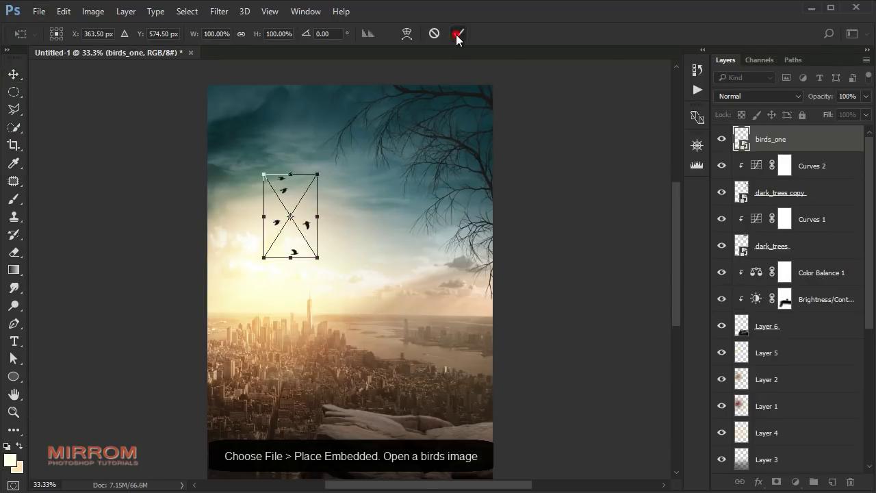
right_click(830, 136)
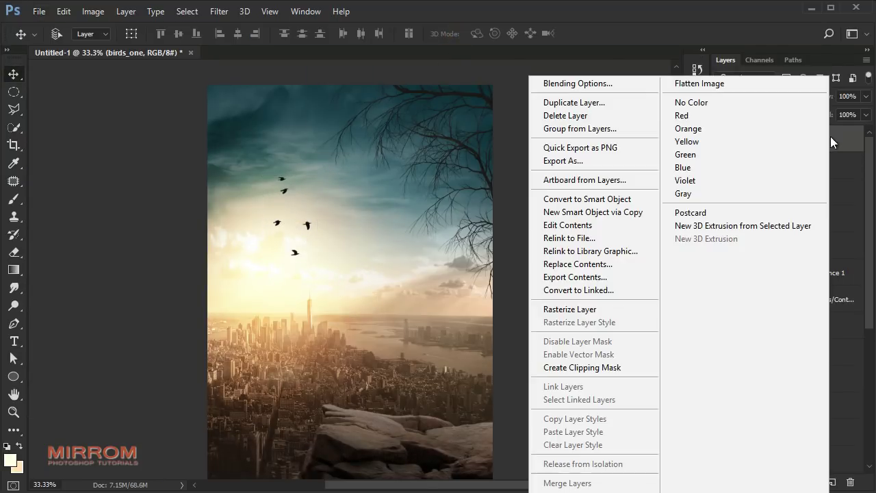
left_click(638, 308)
Cut the lower birds to a new layer with the Polygonal Lasso and move them up-right
left_click(14, 109)
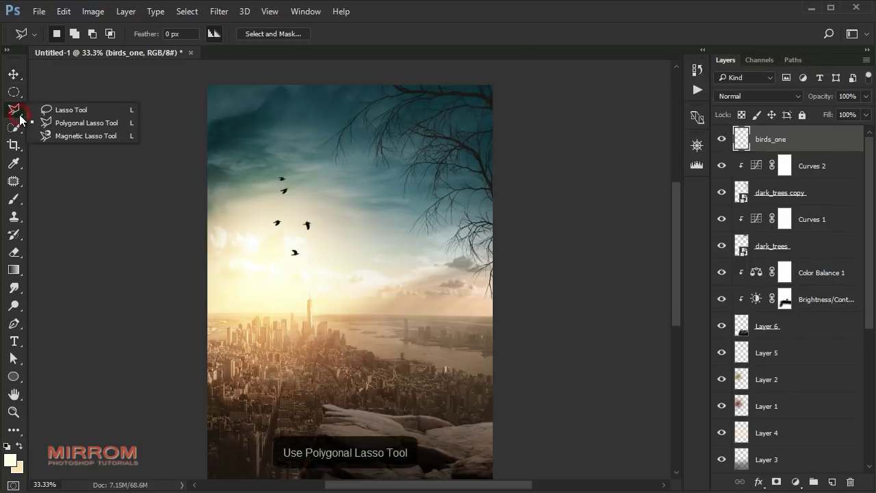
left_click(75, 121)
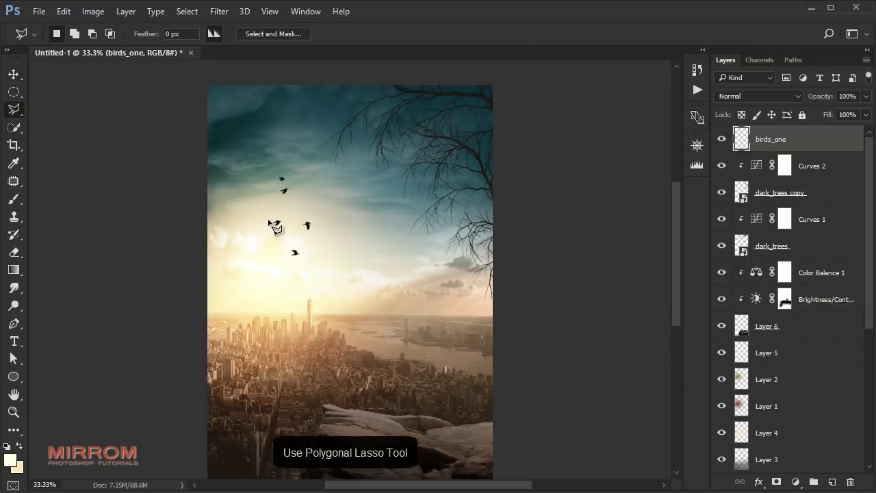
left_click(264, 211)
left_click(328, 213)
left_click(312, 278)
left_click(265, 263)
left_click(264, 211)
right_click(293, 244)
left_click(365, 339)
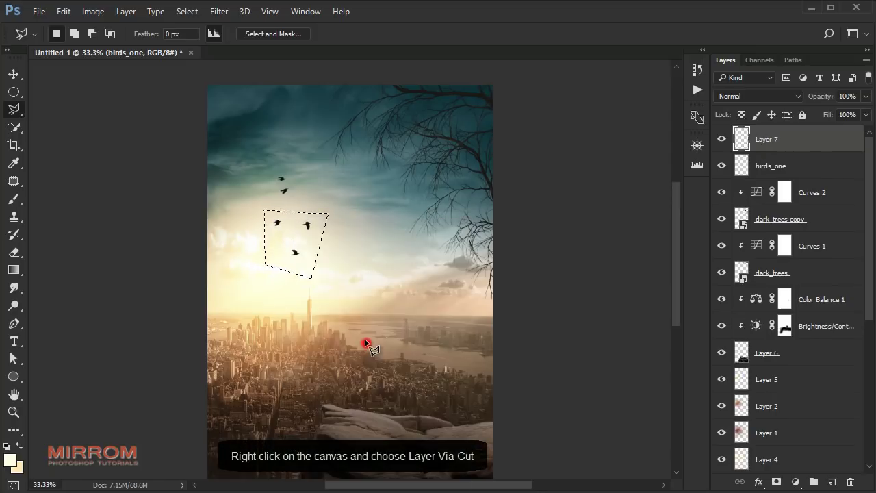
key("v")
mouse_move(309, 243)
left_mouse_down()
mouse_move(338, 200)
mouse_move(351, 200)
left_mouse_up()
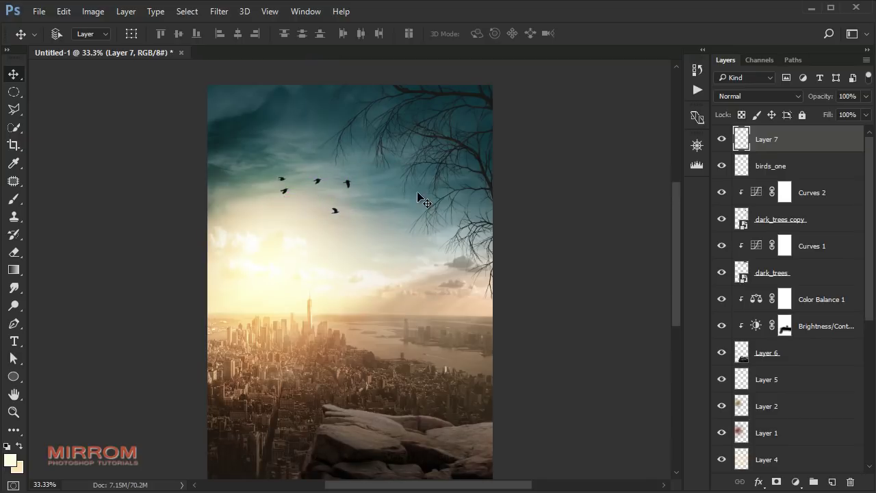
Merge Layer 7 into birds_one, reposition the flock and shrink it slightly
left_click_drag(789, 170, 788, 141)
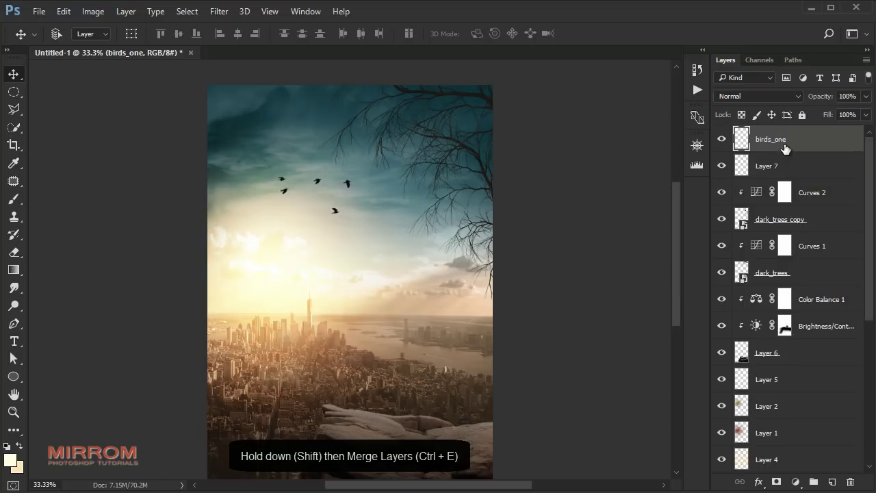
left_click(781, 159, "shift")
key("ctrl+e")
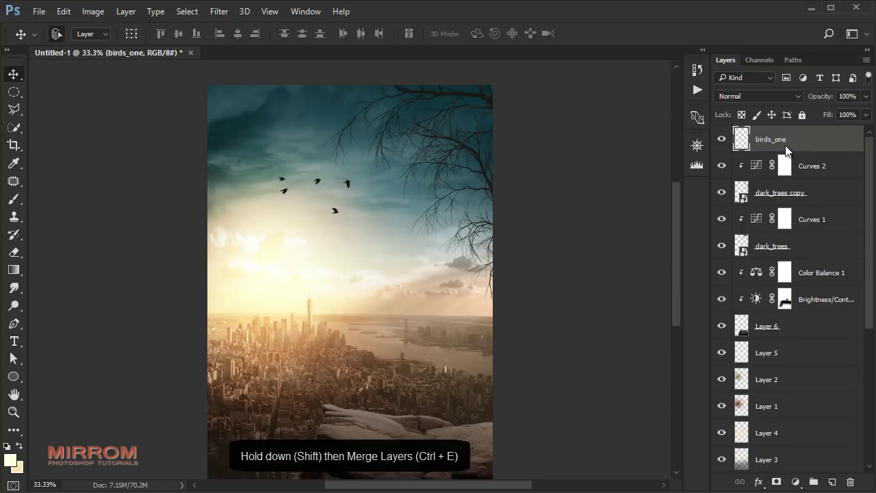
left_click_drag(397, 241, 380, 236)
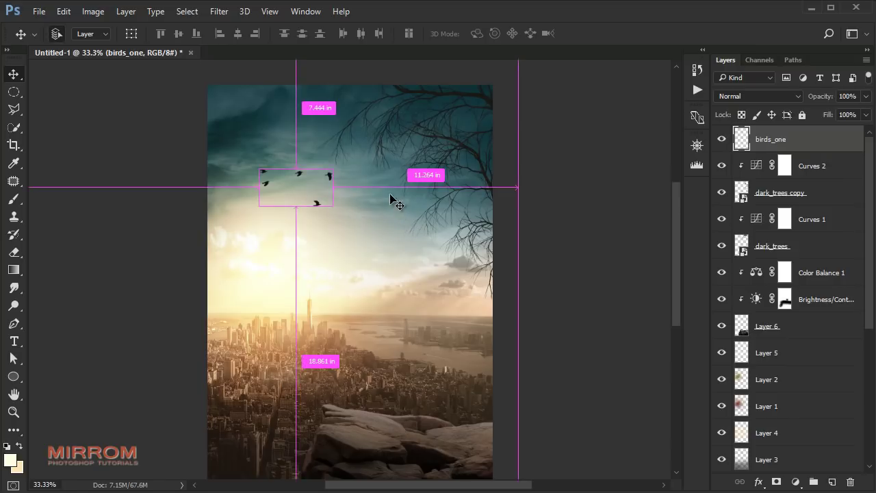
key("ctrl+t")
mouse_move(338, 163)
left_mouse_down()
mouse_move(324, 169)
mouse_move(348, 185)
left_mouse_up()
left_click(557, 33)
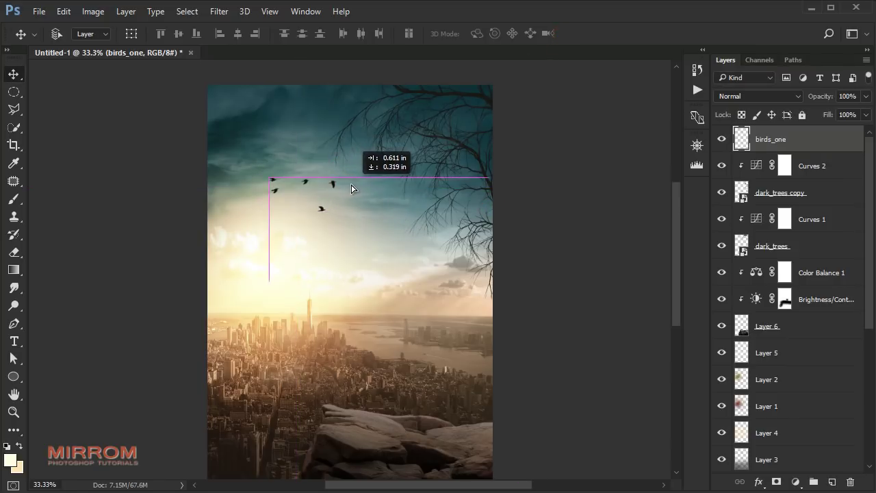
left_click(795, 482)
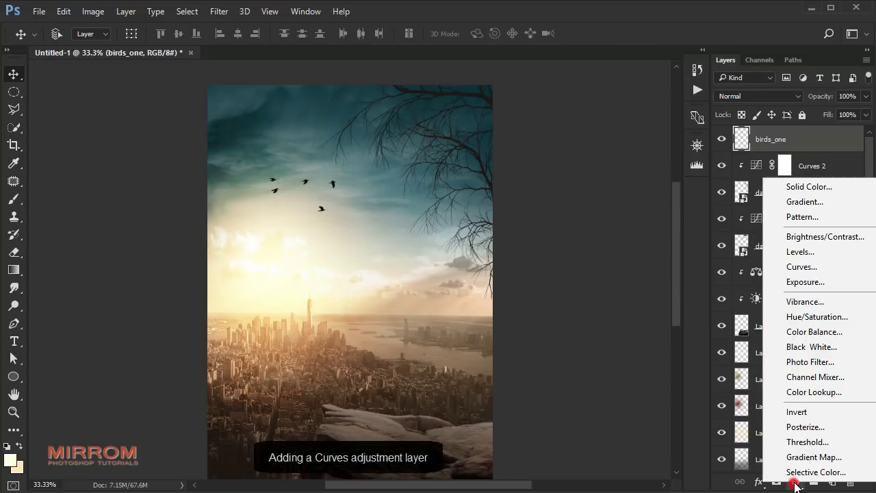
Clip Curves 3 to birds_one with shadow output 30 and white output 238
left_click(801, 267)
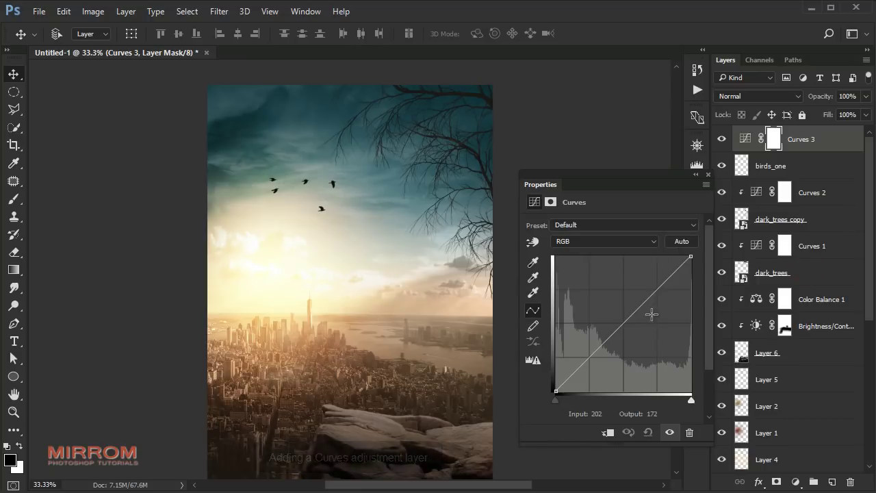
left_click(607, 432)
left_click_drag(555, 392, 547, 374)
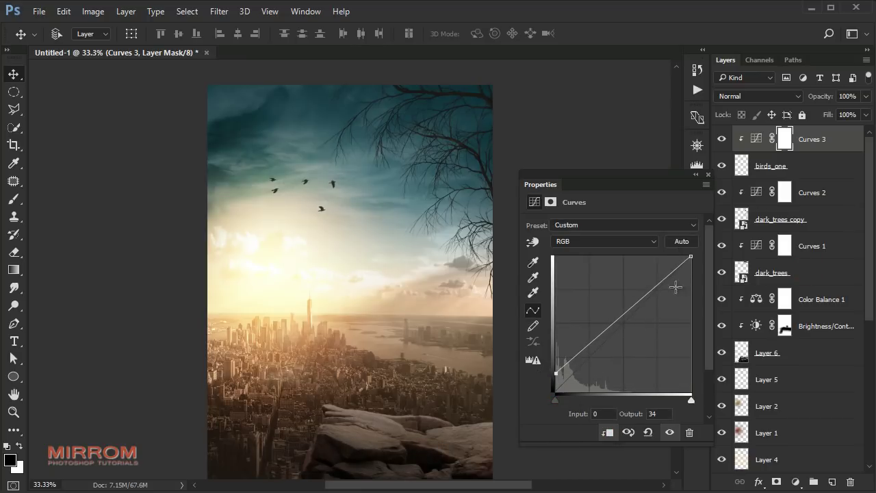
left_click_drag(690, 258, 712, 272)
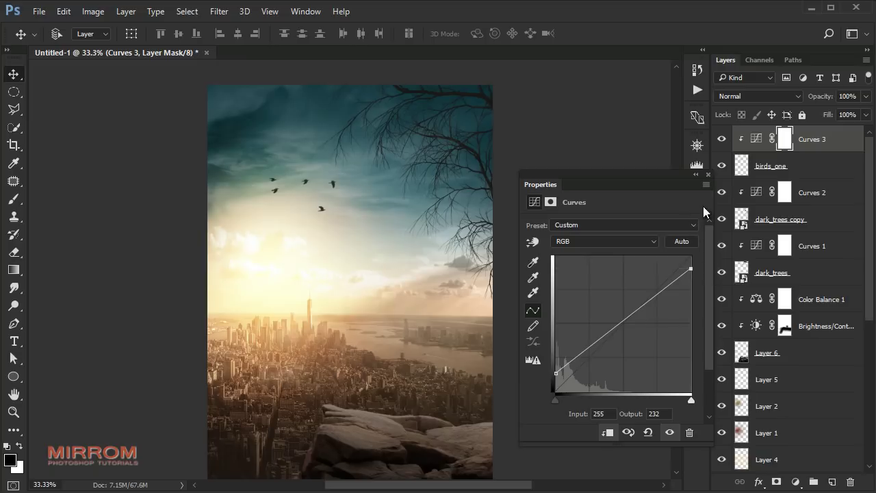
left_click(708, 175)
Move birds_one together with Curves 3 slightly higher in the sky
left_click(813, 173)
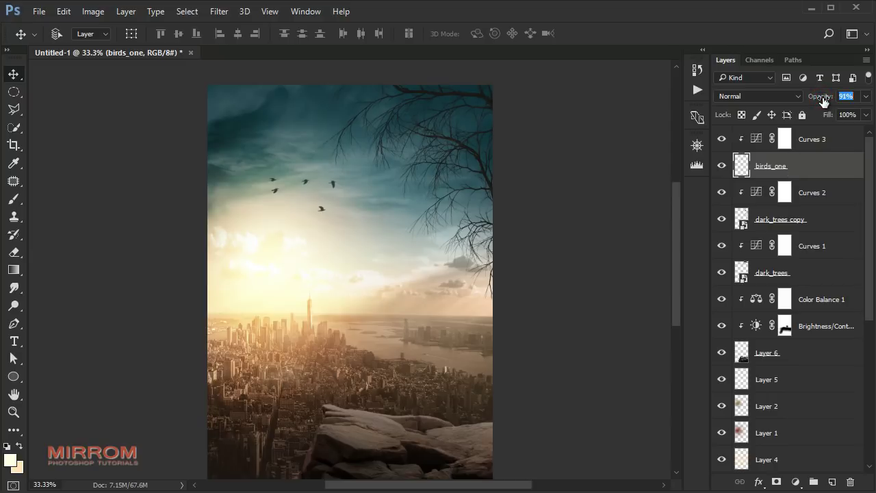
left_click(824, 141)
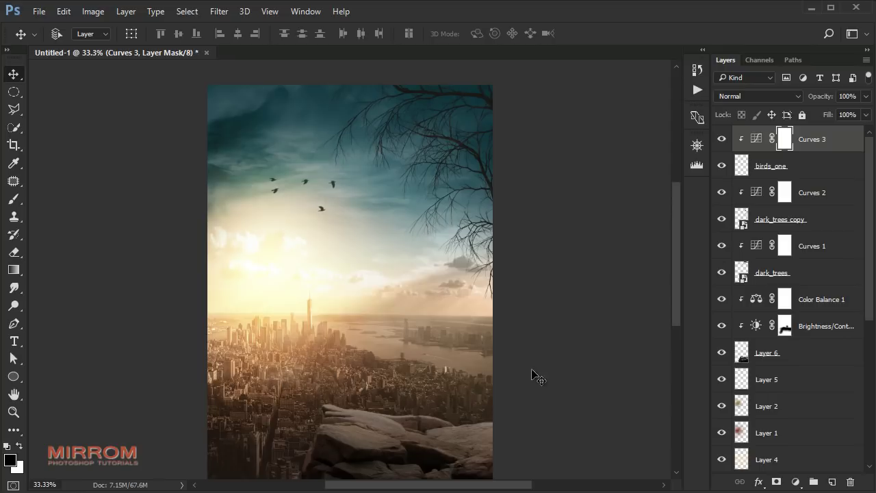
scroll(303, 272, "down", 2)
left_click(777, 169, "ctrl")
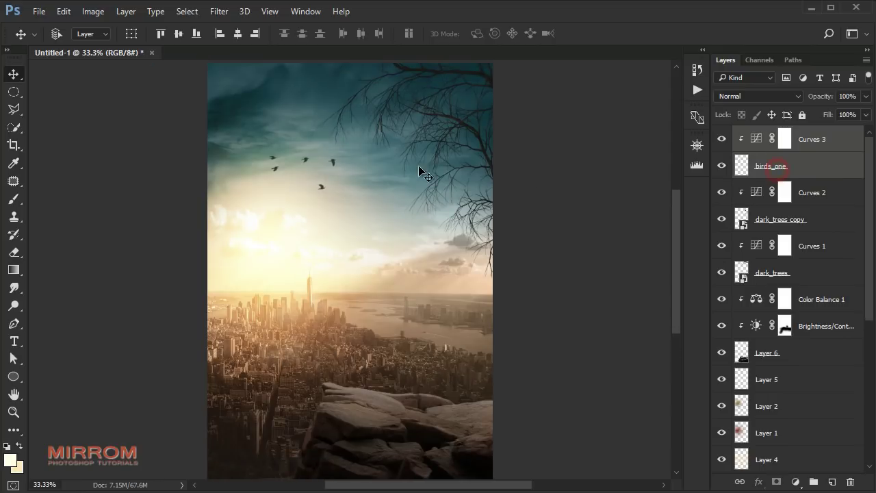
left_click_drag(305, 160, 304, 148)
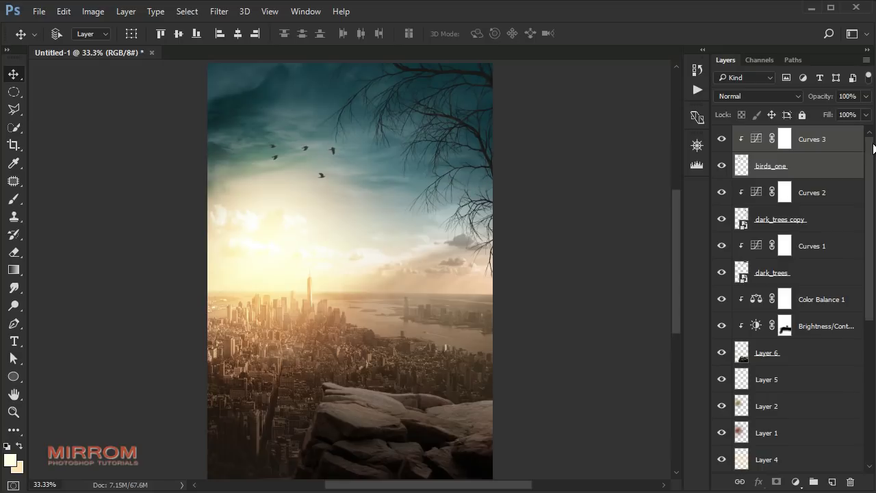
left_click(855, 140)
left_click(39, 11)
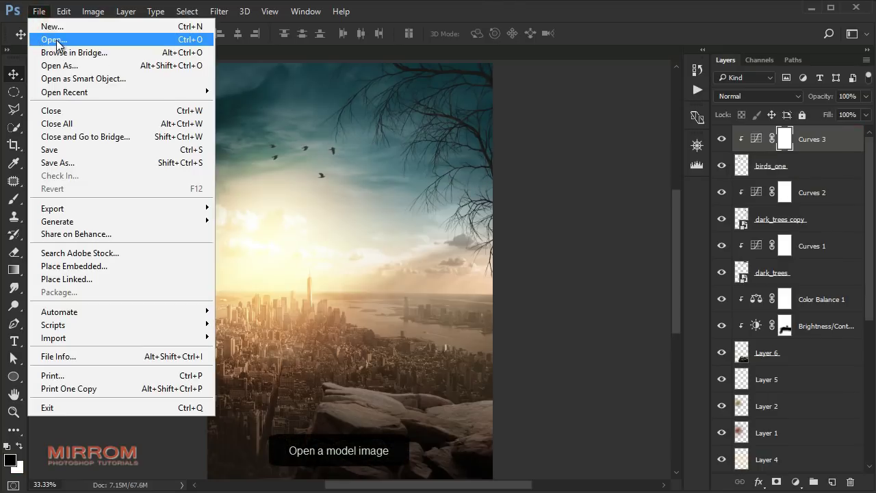
Open the model image and re-enable her layer mask to hide the forest background
left_click(58, 40)
scroll(495, 309, "up", 1)
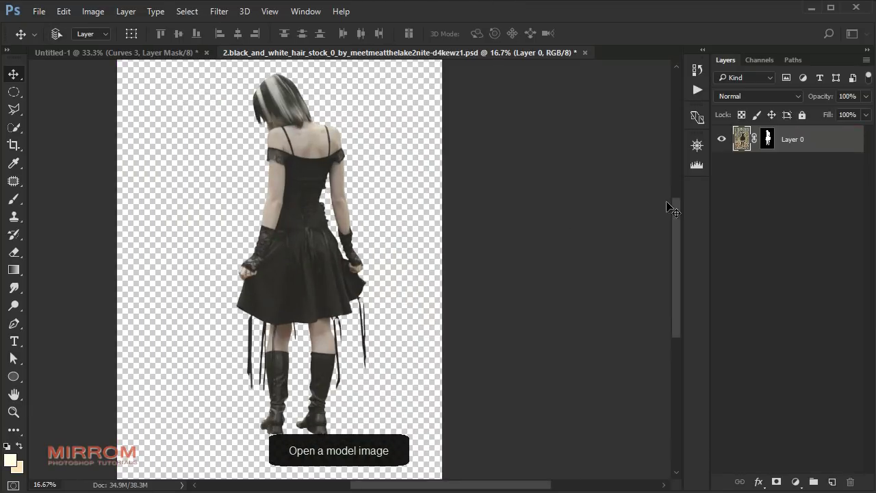
right_click(768, 141)
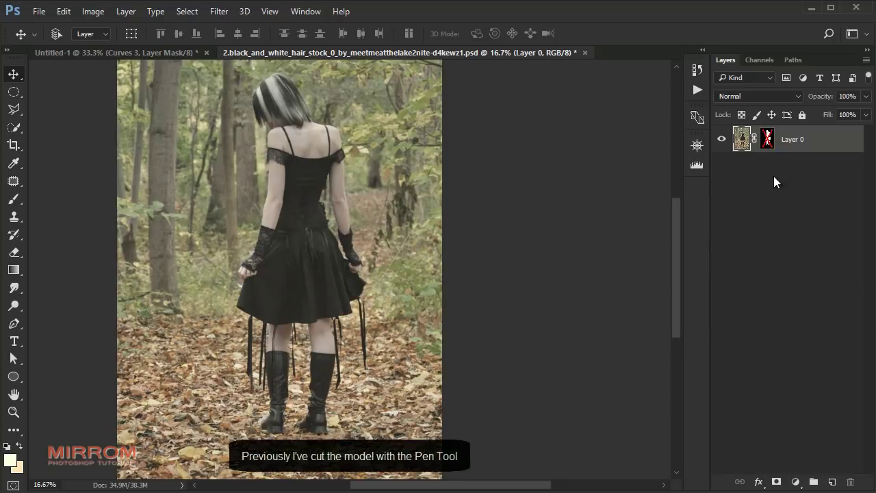
right_click(766, 140)
left_click(777, 153)
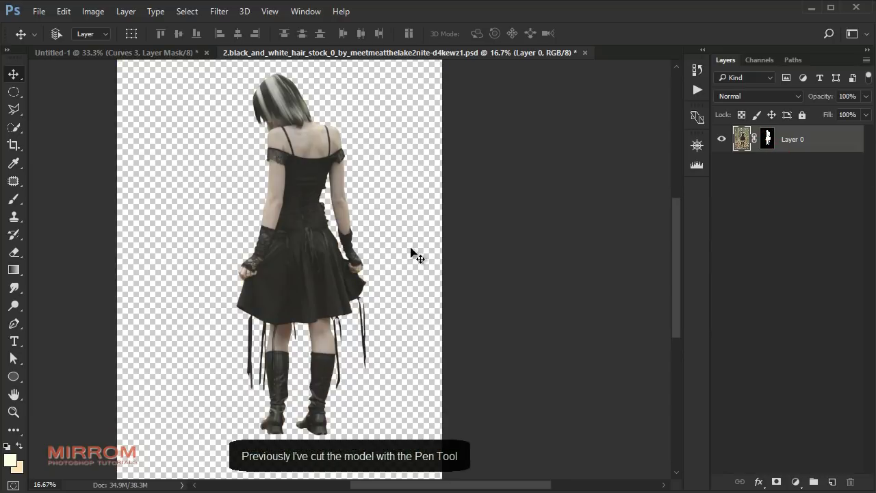
left_click(765, 139)
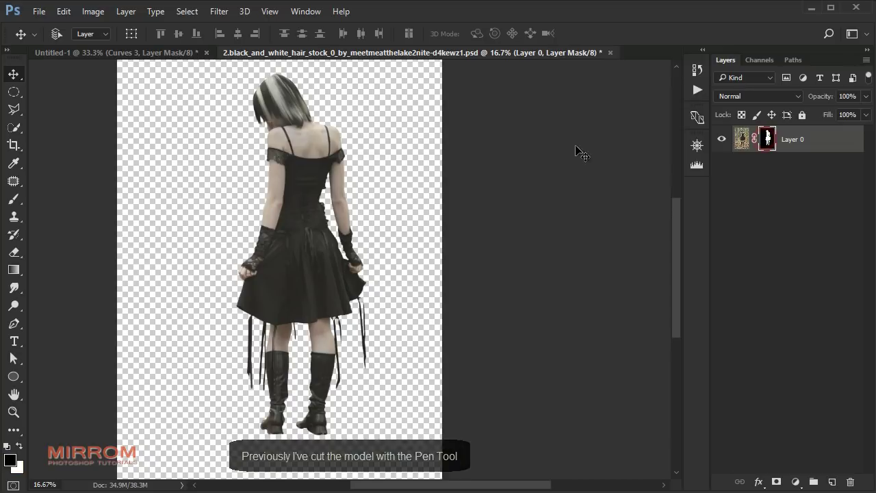
Refine the mask in Select and Mask: Radius 1 px, more Smooth, Shift Edge -7%
left_click(187, 16)
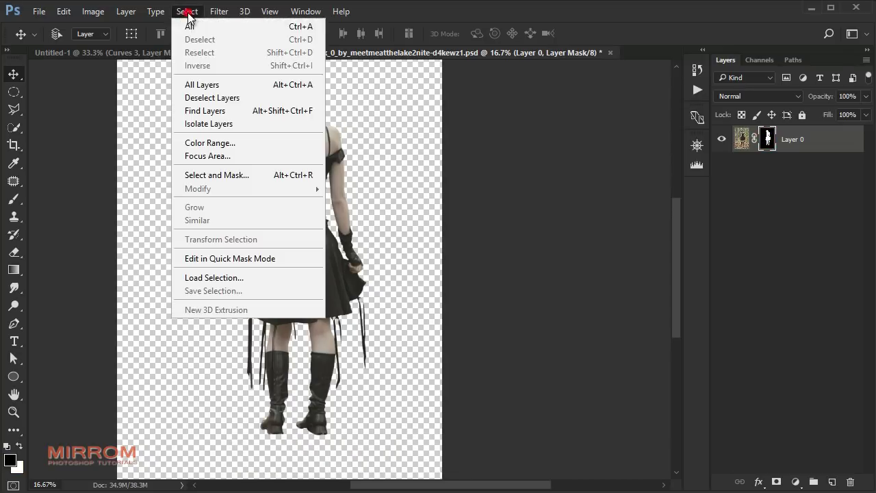
left_click(251, 173)
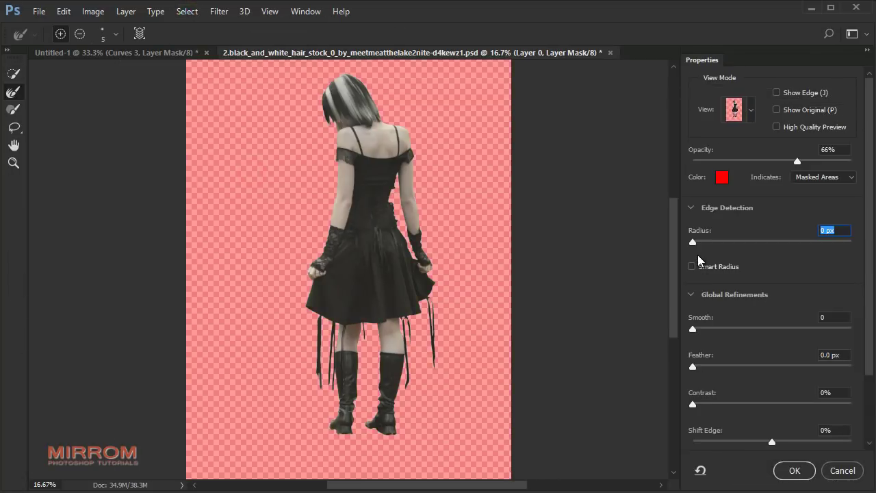
left_click_drag(693, 242, 697, 242)
left_click(694, 329)
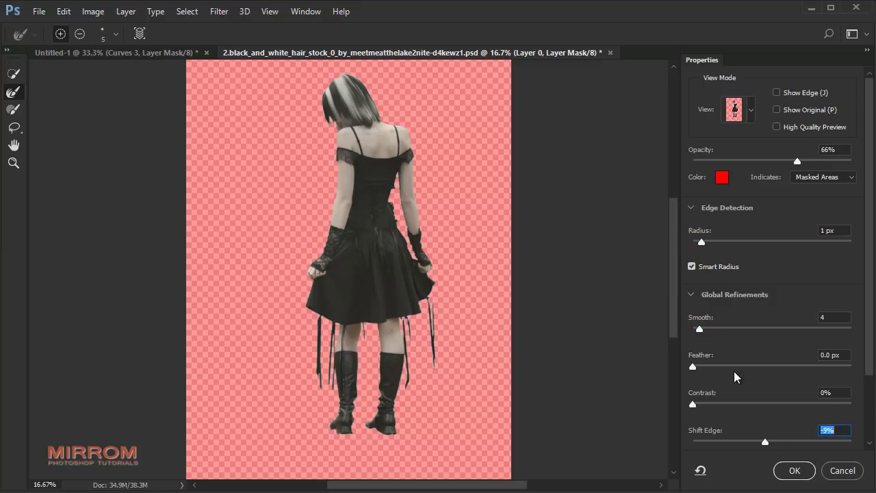
left_click(702, 329)
scroll(744, 342, "down", 1)
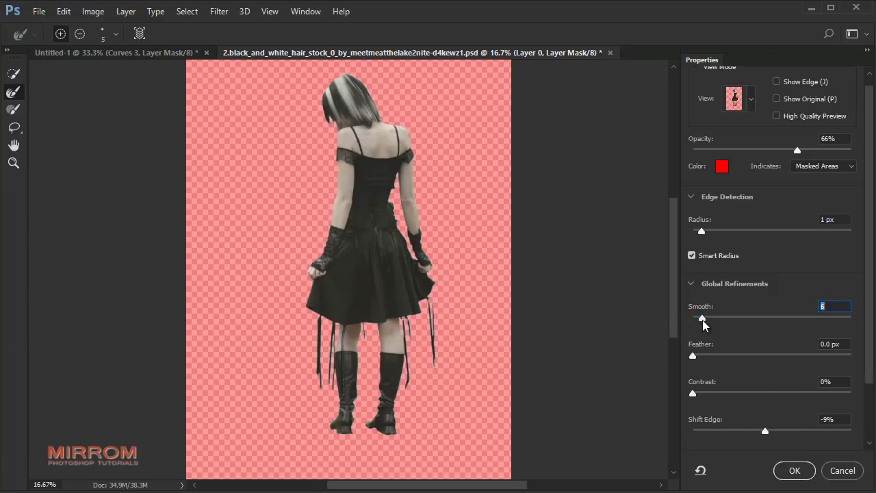
left_click(767, 431)
left_click(786, 470)
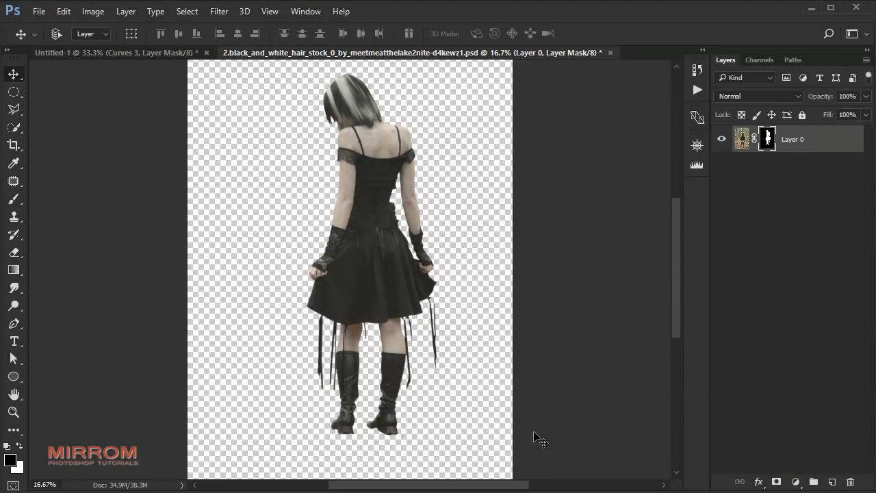
Apply the layer mask permanently to Layer 0 and load the model's pixels as a selection
scroll(390, 456, "up", 1)
scroll(327, 269, "up", 2)
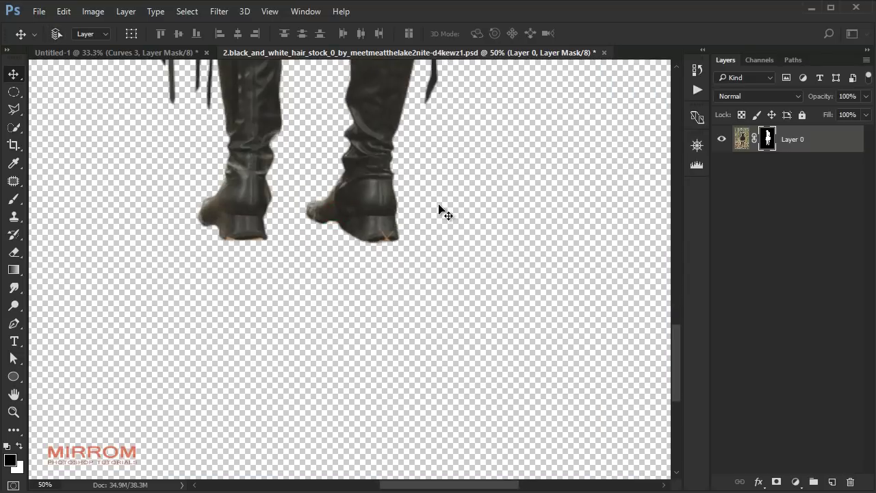
left_click(386, 293, "ctrl")
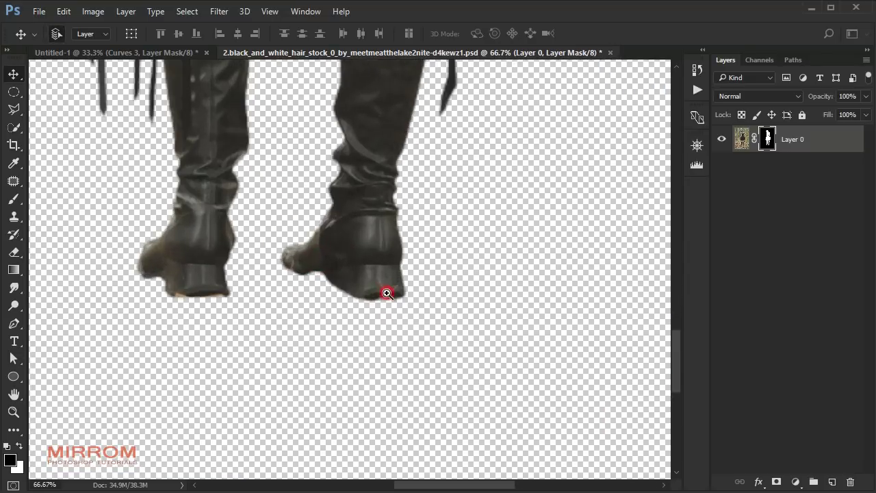
left_click(742, 144)
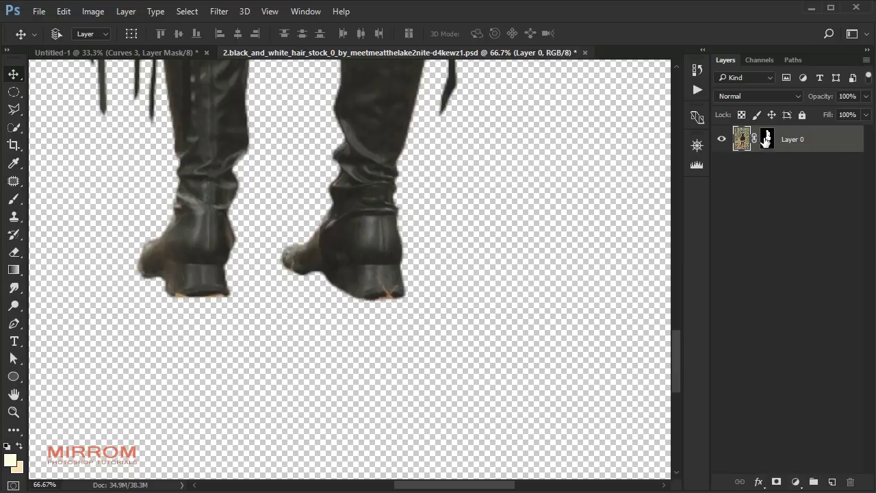
right_click(766, 139)
left_click(787, 183)
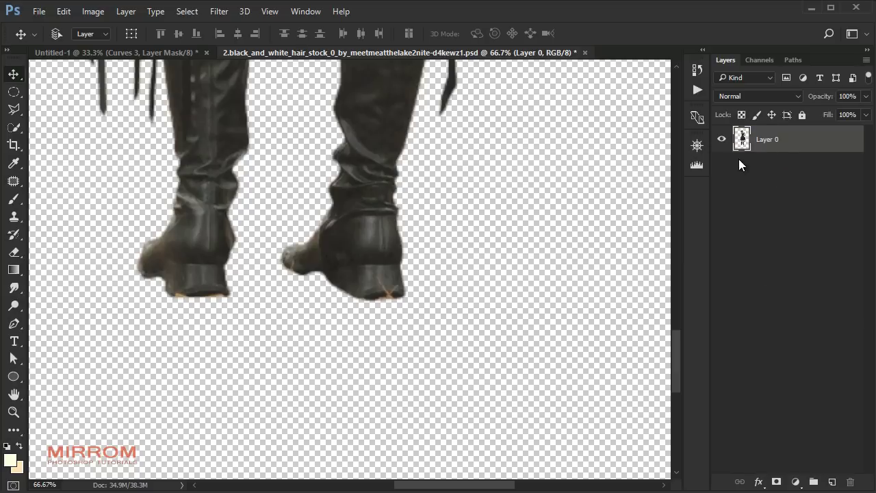
left_click(743, 142, "ctrl")
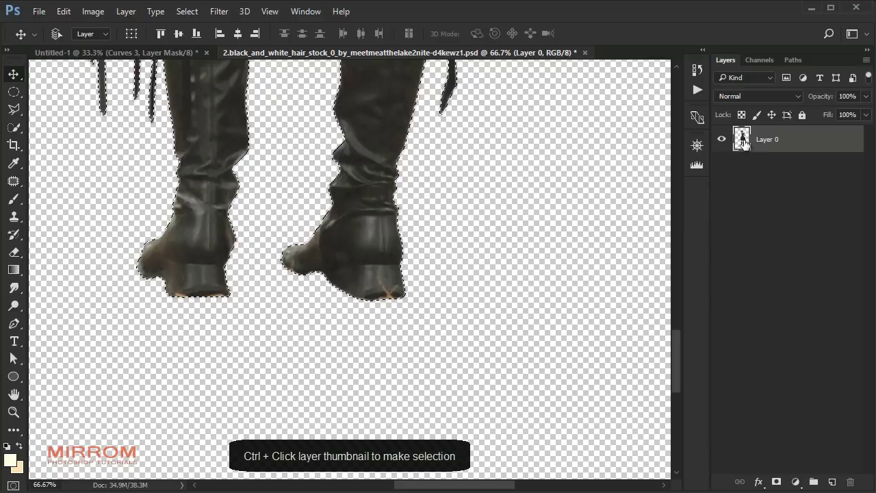
Clone Stamp clean boot texture over the rough heel edges, then deselect
left_click(17, 217)
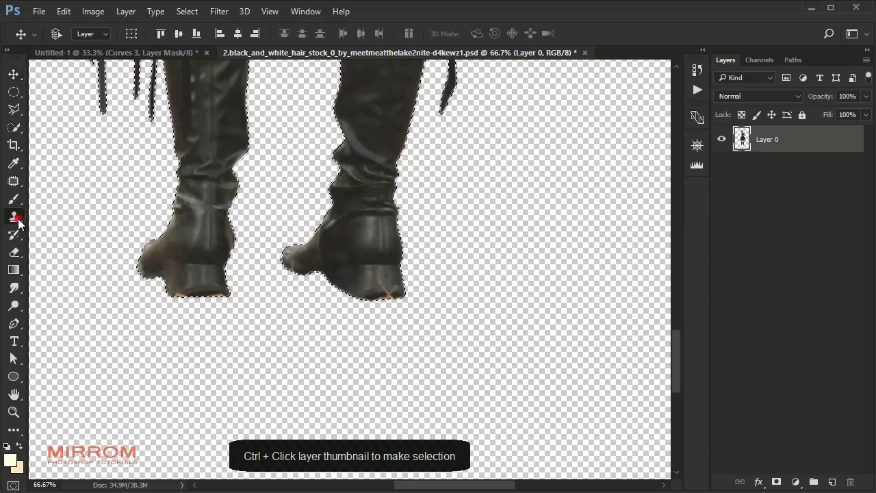
left_click(66, 217)
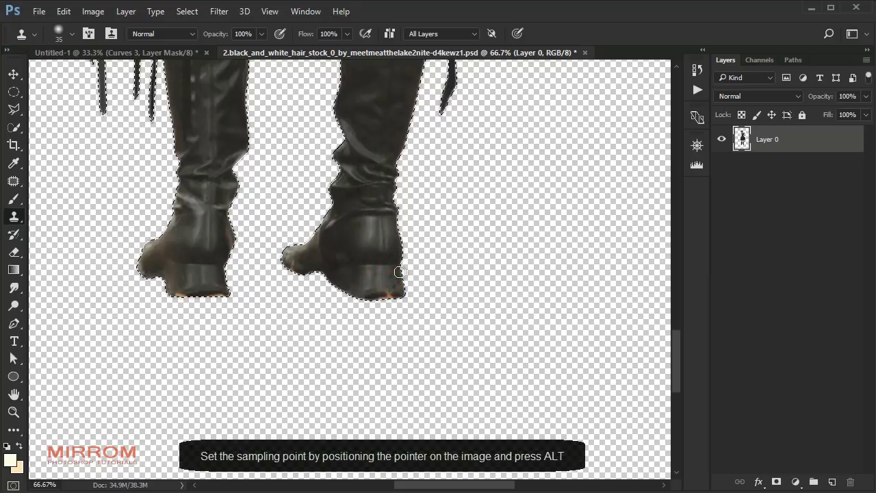
left_click(376, 300, "alt")
left_click(216, 299)
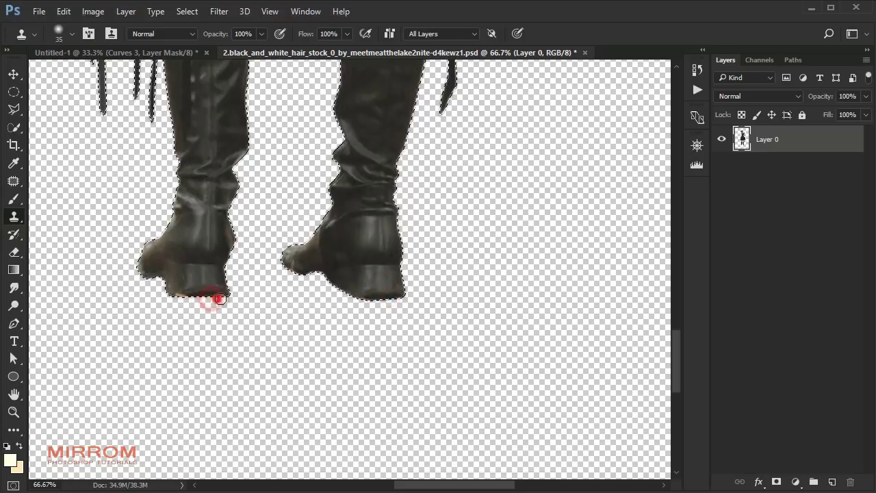
left_click(182, 299)
key("ctrl+d")
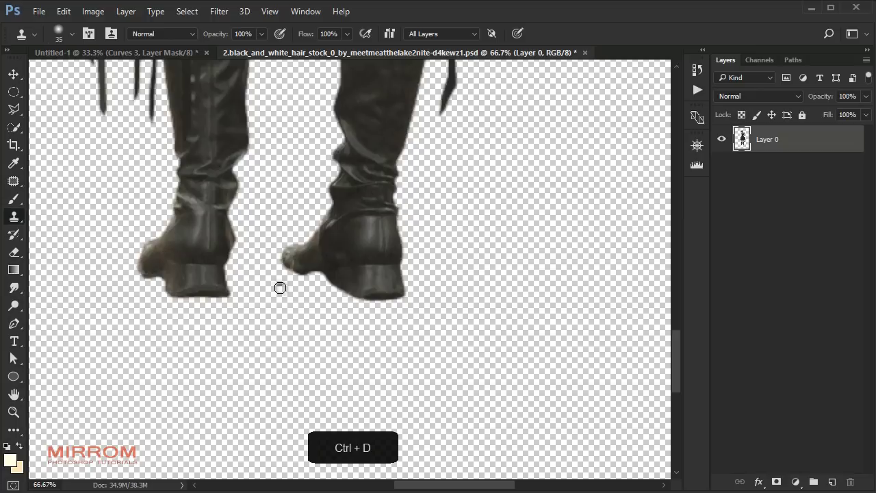
Zoom in on the hair and set up a larger Smudge brush at 63% strength
key("v")
key("ctrl+minus")
key("ctrl+minus")
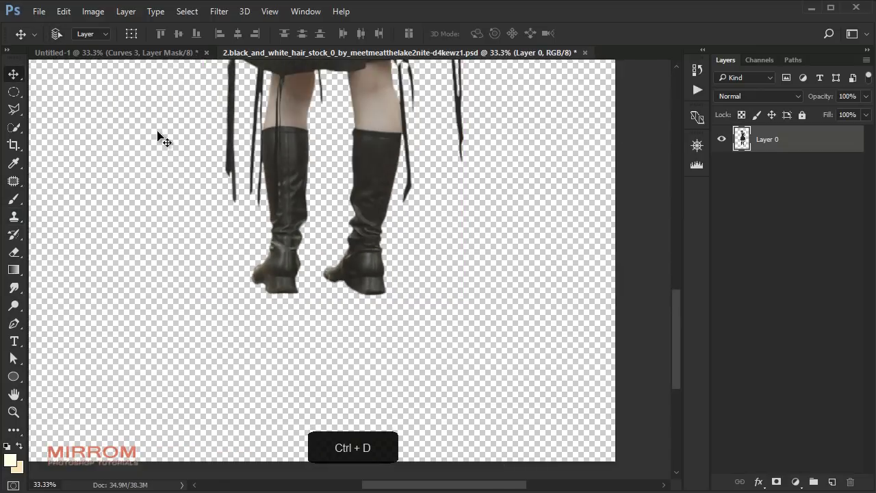
scroll(317, 247, "up", 2)
scroll(317, 246, "up", 3)
left_click_drag(678, 294, 671, 203)
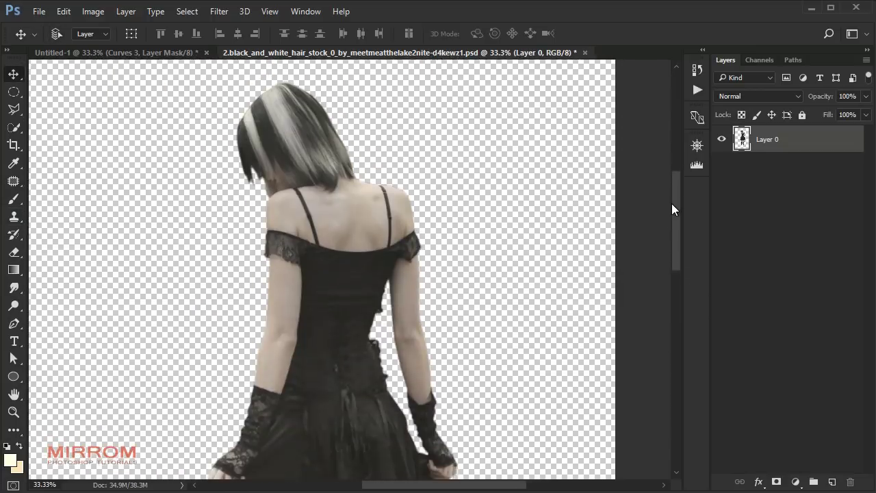
key("ctrl+plus")
scroll(387, 251, "up", 3)
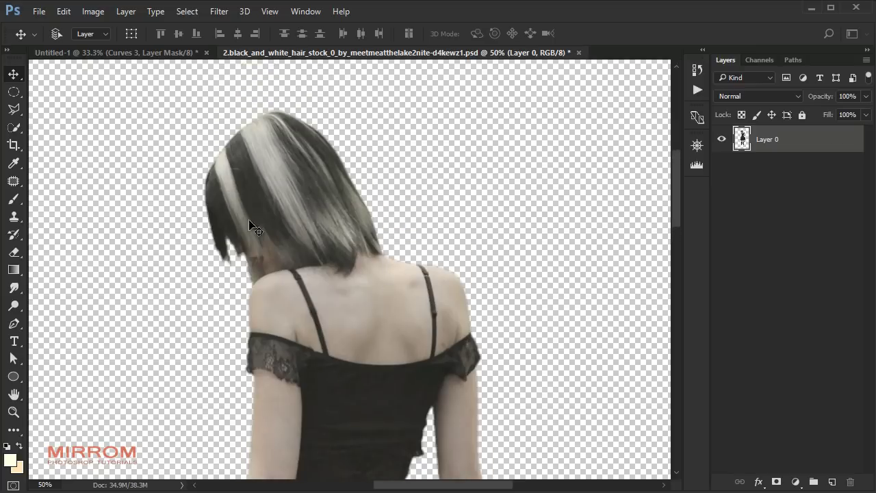
left_click(14, 287)
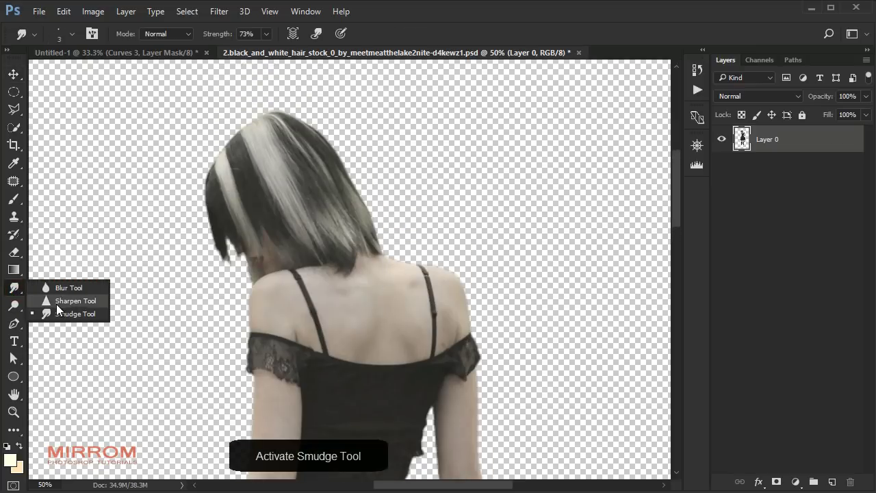
left_click(74, 315)
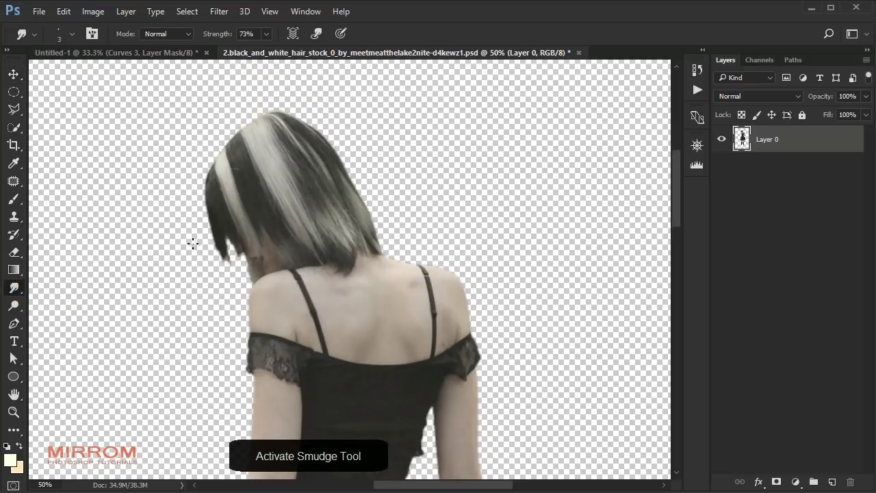
key("bracketright")
key("bracketright")
key("bracketright")
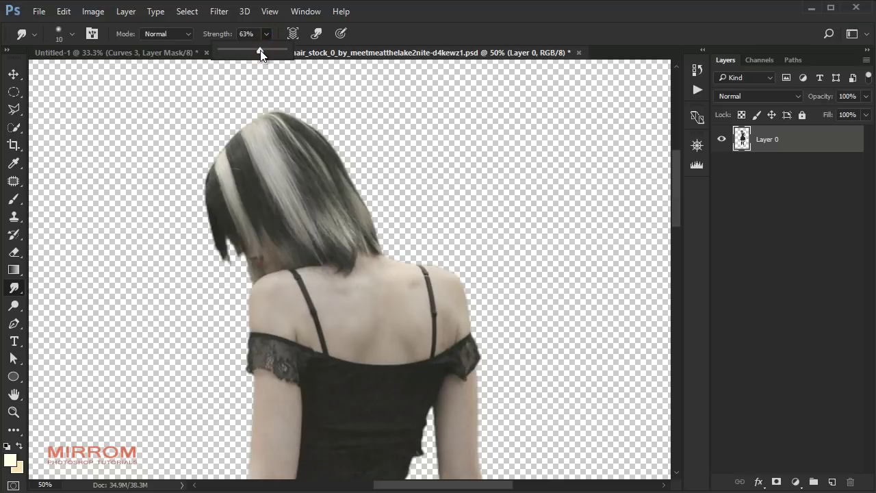
left_click(197, 303)
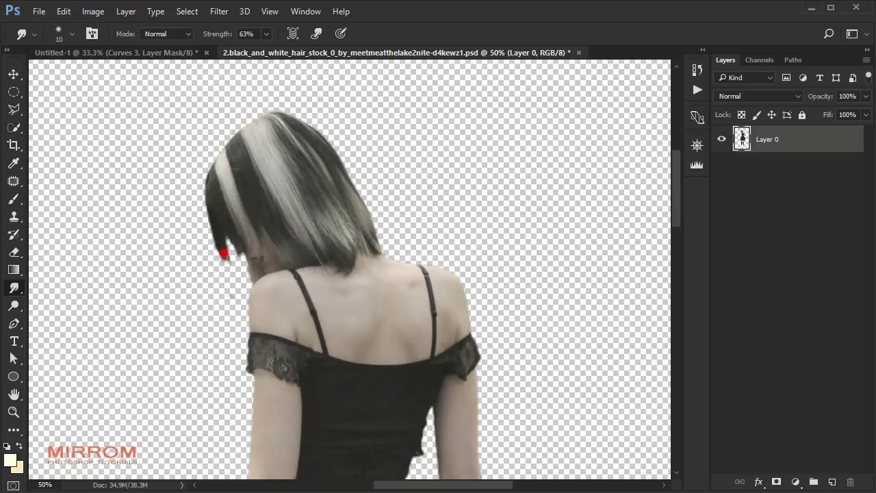
Smudge the left and right hair tips into fine wispy strands
mouse_move(224, 254)
left_mouse_down()
mouse_move(220, 233)
mouse_move(227, 269)
left_mouse_up()
left_click_drag(218, 236, 213, 223)
left_click_drag(221, 256, 224, 239)
left_click_drag(218, 33, 226, 34)
left_click_drag(225, 237, 237, 248)
mouse_move(363, 212)
left_mouse_down()
mouse_move(385, 239)
mouse_move(362, 235)
left_mouse_up()
Move the model into the cliff scene, scaling her to about 41% onto the rock ledge
key("ctrl+0")
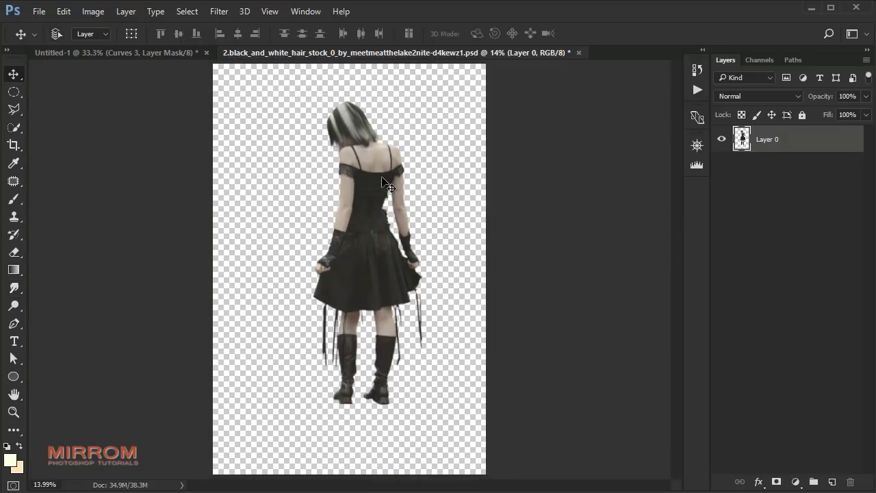
mouse_move(382, 178)
left_mouse_down()
mouse_move(347, 168)
mouse_move(413, 160)
left_mouse_up()
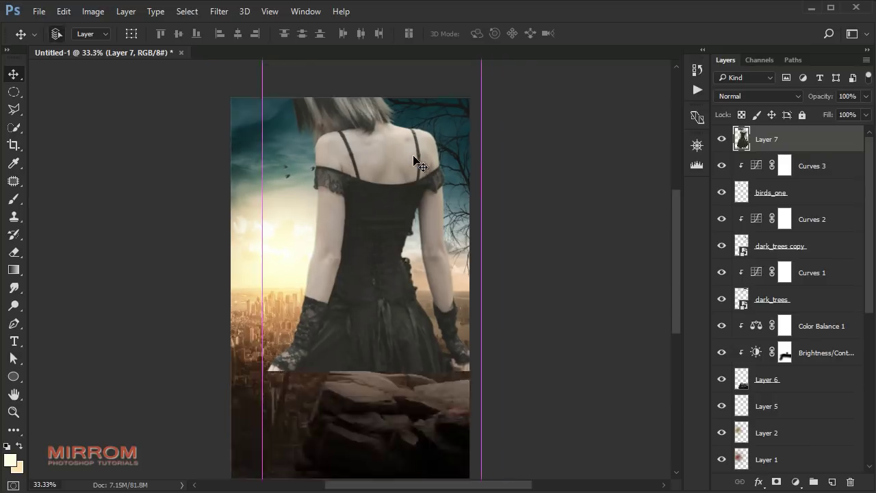
key("ctrl+minus")
key("ctrl+t")
left_click_drag(299, 117, 347, 256)
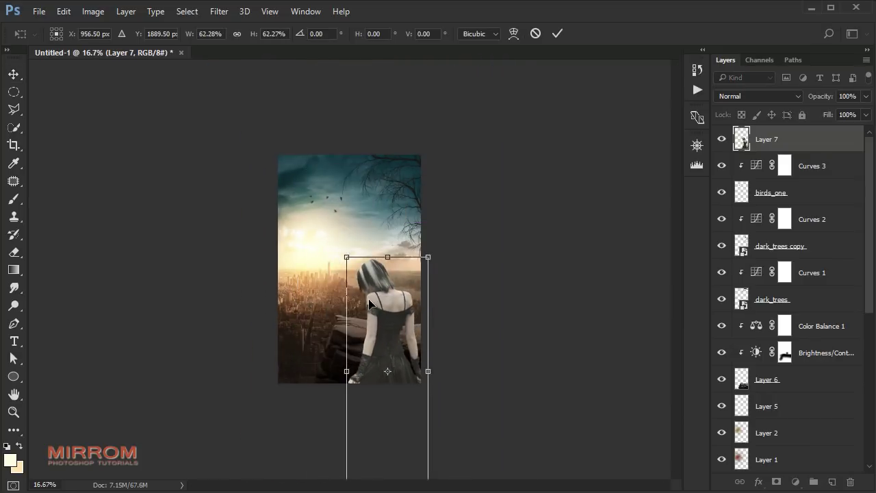
left_click_drag(369, 303, 369, 202)
left_click_drag(426, 157, 424, 293)
left_click_drag(383, 263, 387, 225)
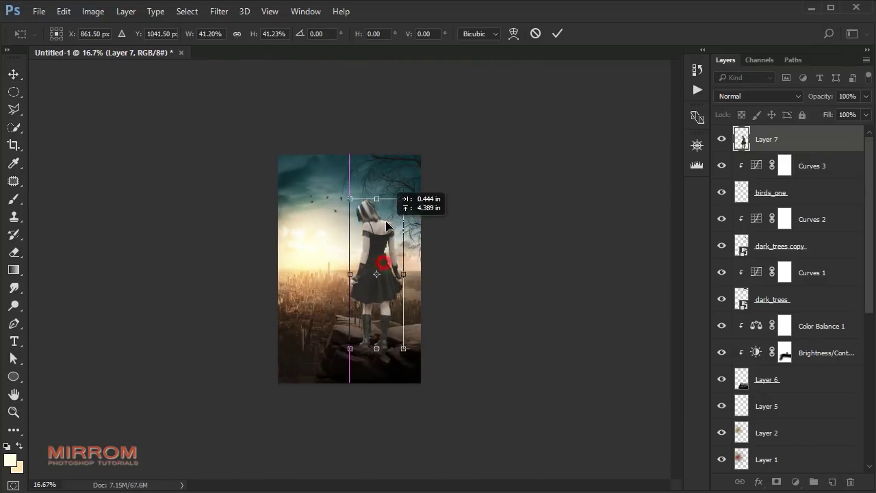
left_click(557, 33)
Fine-tune the model's size and shift her slightly left on the rock
left_click(375, 231, "ctrl")
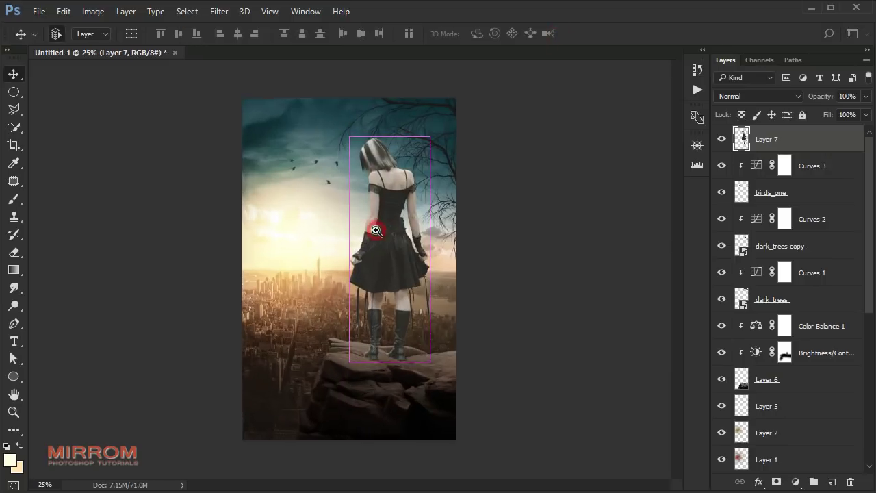
scroll(383, 232, "down", 2)
key("ctrl+t")
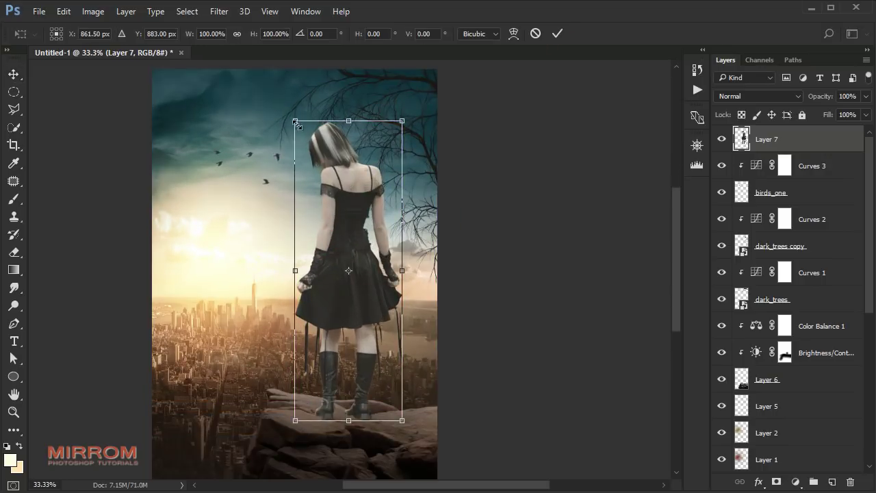
left_click_drag(295, 121, 296, 123)
left_click_drag(358, 199, 344, 201)
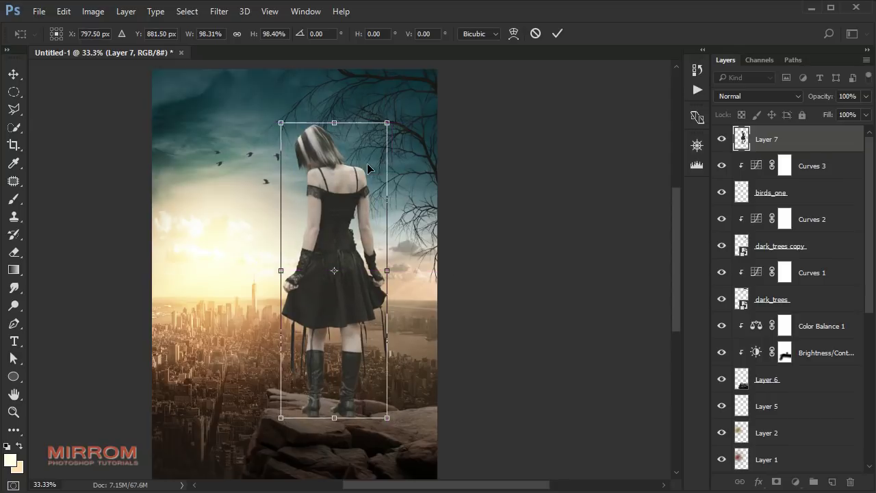
left_click_drag(388, 420, 390, 421)
left_click(557, 33)
scroll(417, 284, "down", 2)
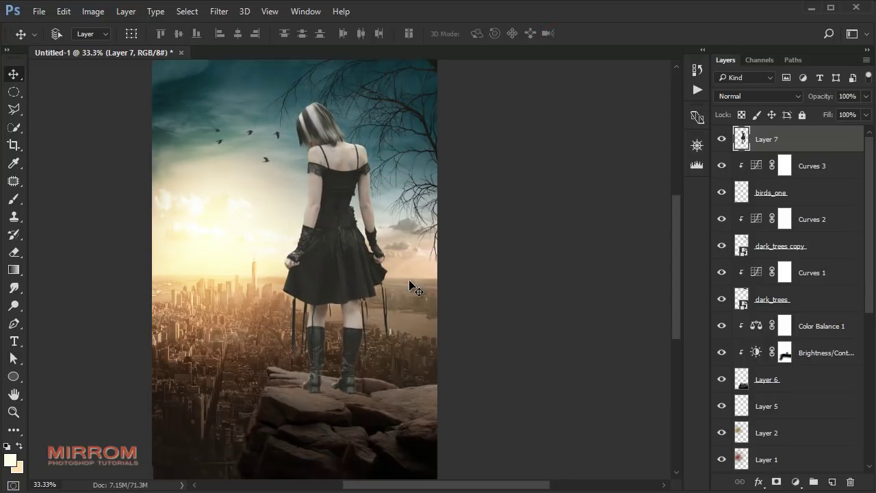
Give the model layer Camera Raw Highlights -86, Shadows +18 and Clarity +33
left_click(219, 12)
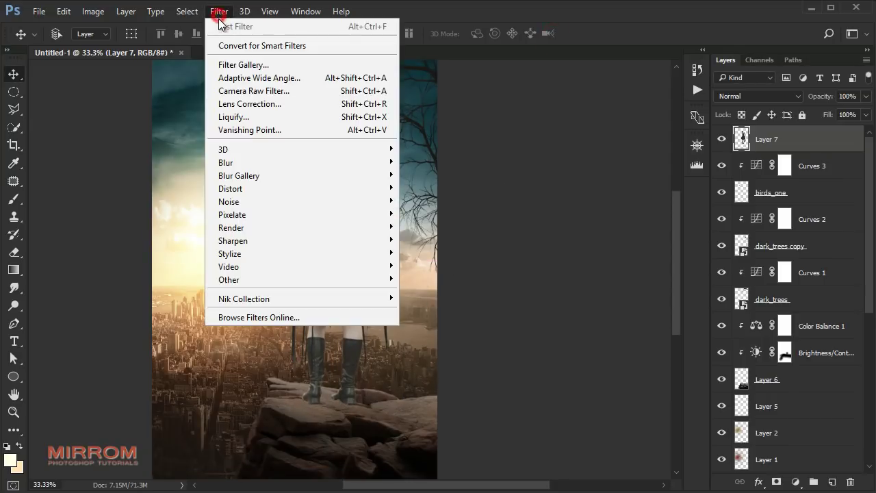
left_click(252, 97)
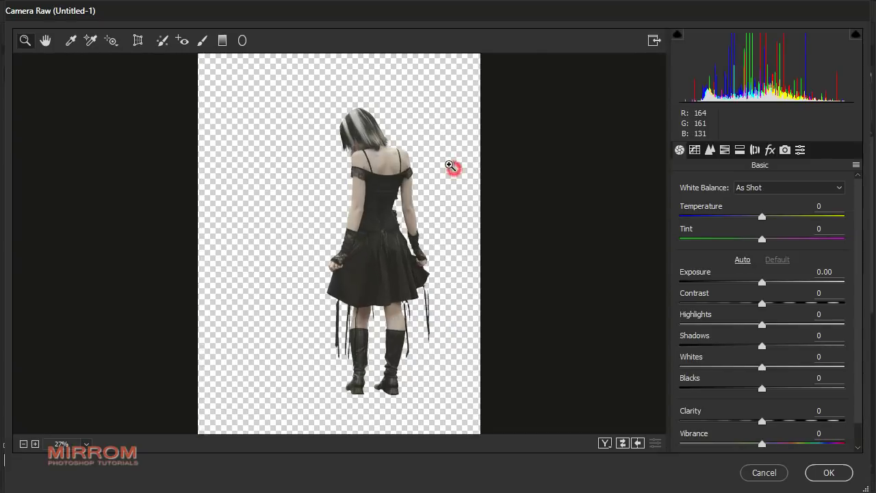
left_click(451, 166)
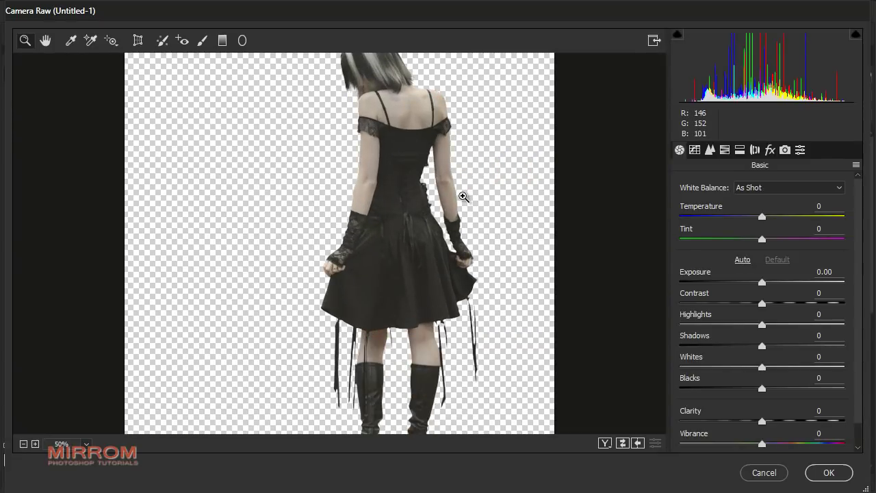
left_click_drag(757, 326, 690, 323)
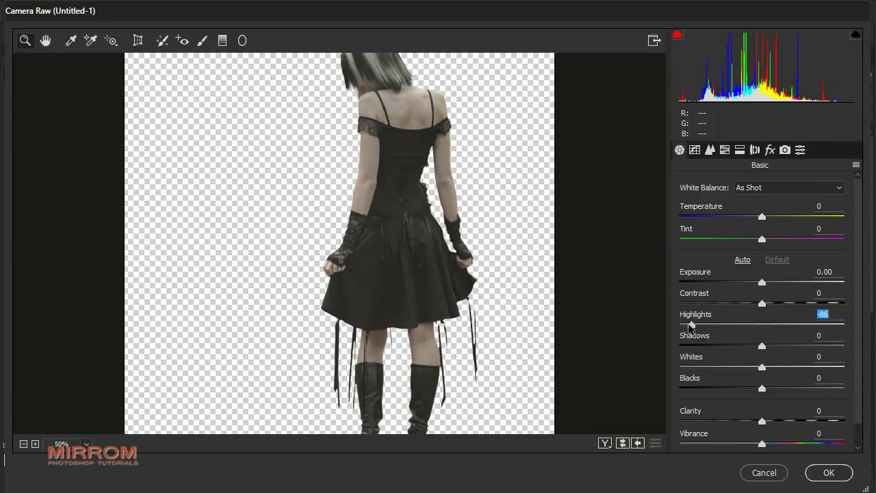
left_click_drag(763, 347, 776, 347)
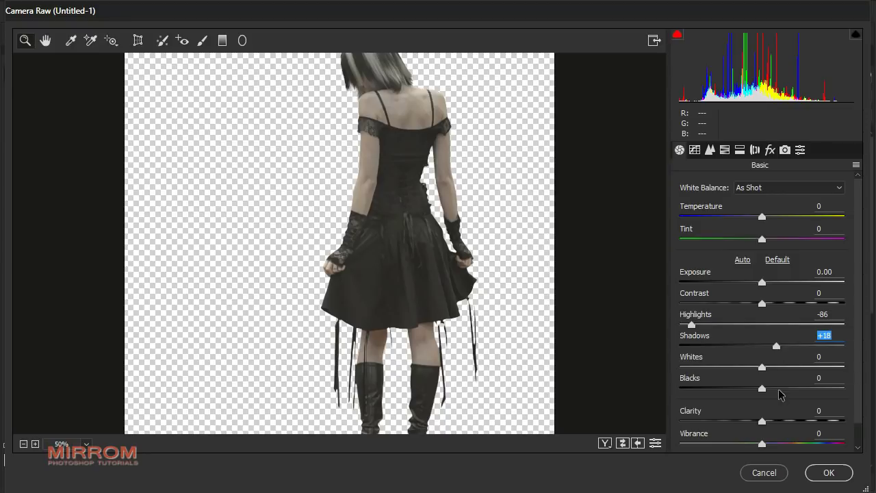
left_click_drag(762, 420, 788, 419)
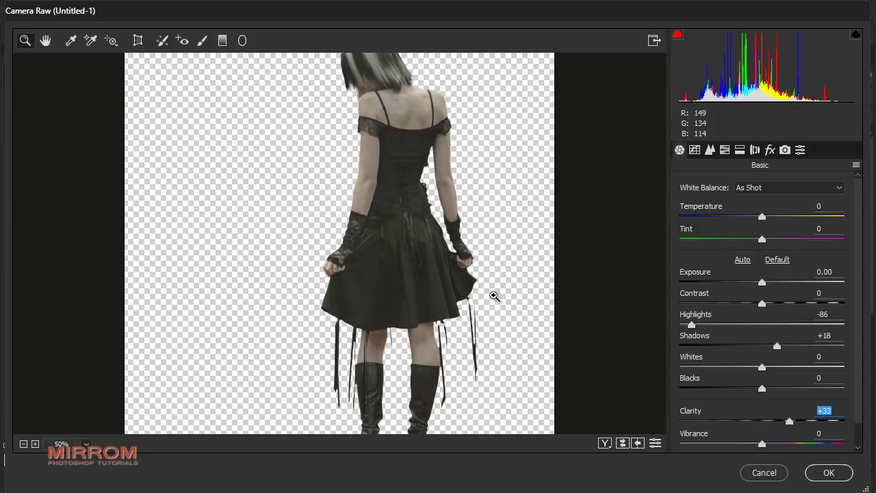
left_click(826, 472)
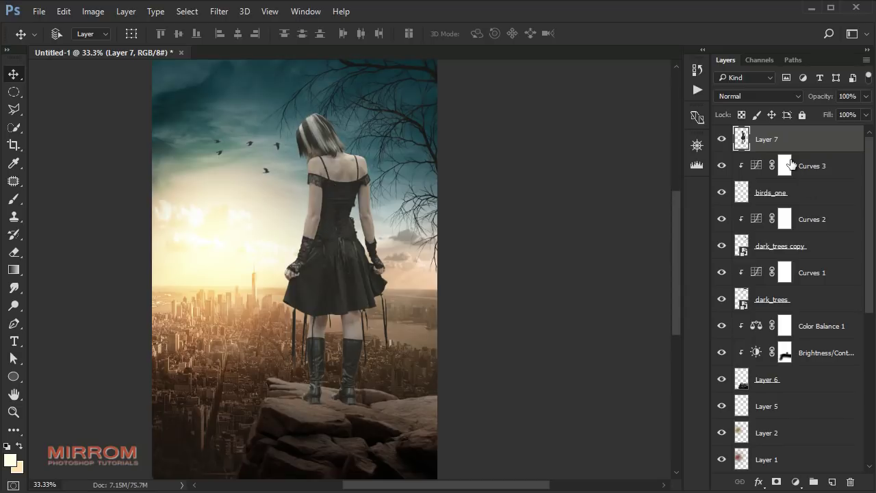
Rename Layer 7 to Model and nudge the birds_one layer slightly left
double_click(768, 139)
type("del")
key("Return")
left_click(769, 193)
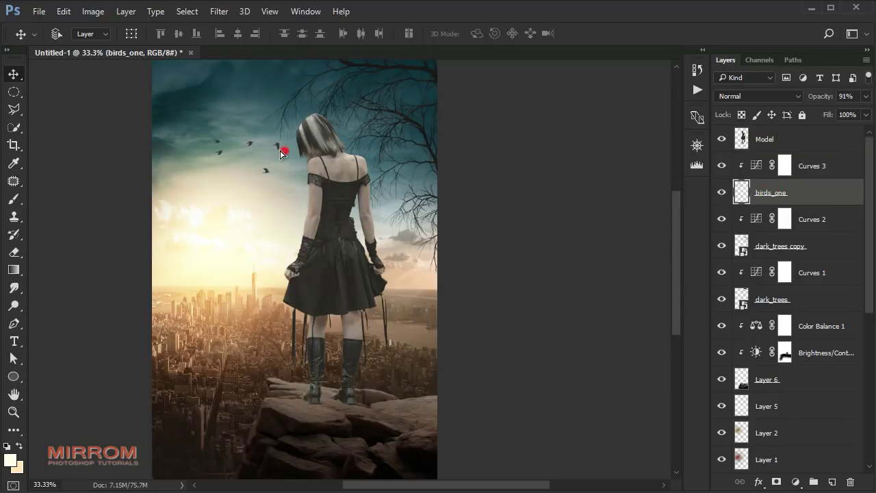
left_click_drag(281, 152, 256, 150)
scroll(295, 205, "down", 5)
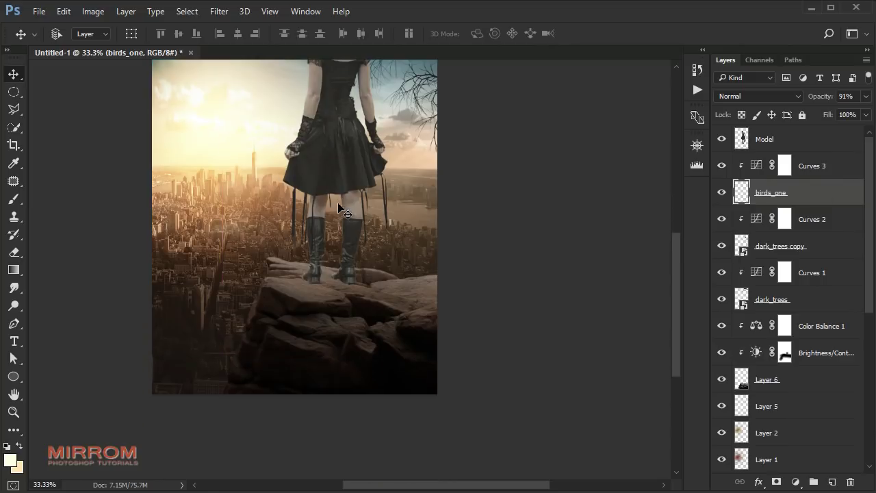
Add a new layer above Curves 3 and paint a soft black shadow behind the legs
left_click(809, 174)
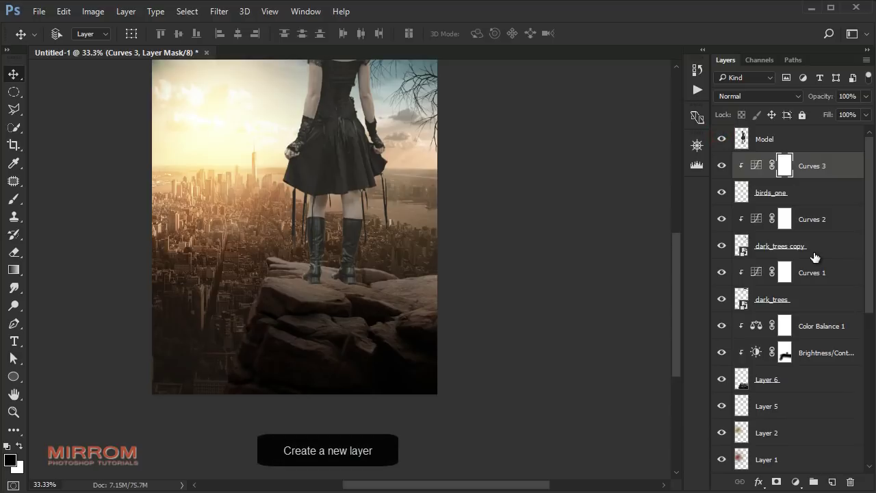
left_click(832, 482)
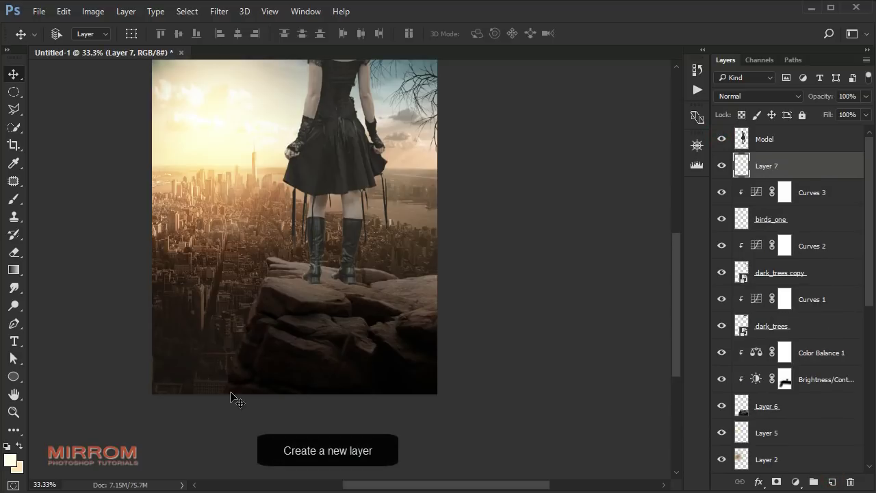
key("d")
left_click(14, 198)
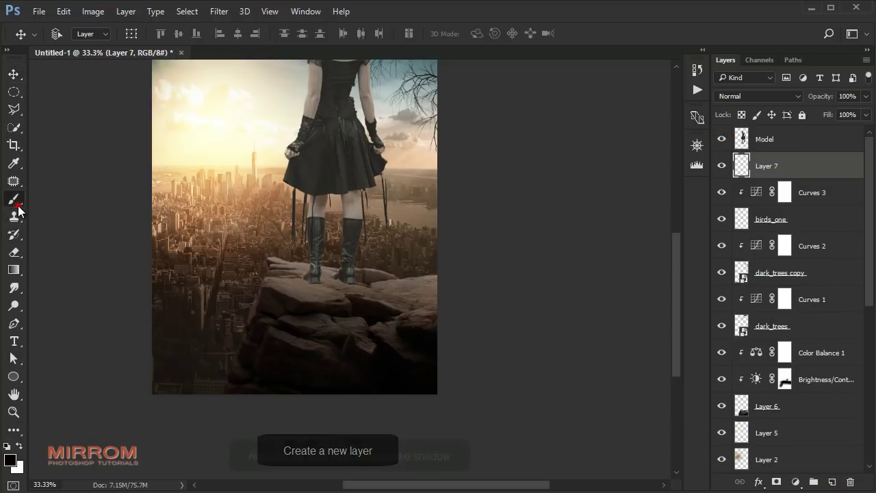
left_click(288, 33)
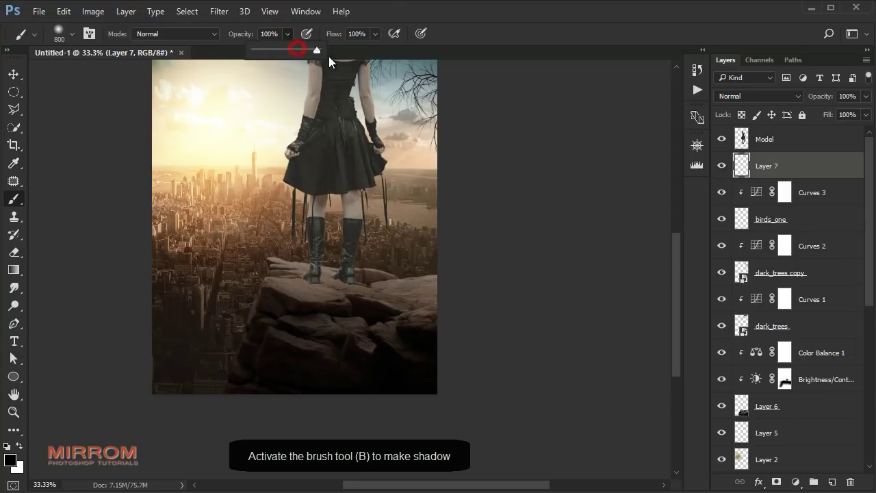
left_click(305, 222)
key("v")
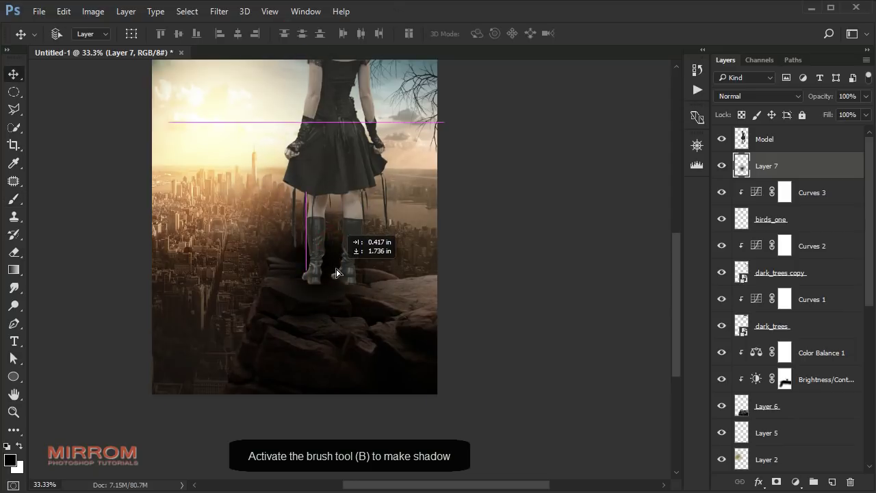
left_click_drag(334, 248, 356, 231)
Squash and widen the shadow layer across the rock under the feet
key("ctrl+t")
left_click_drag(307, 121, 322, 216)
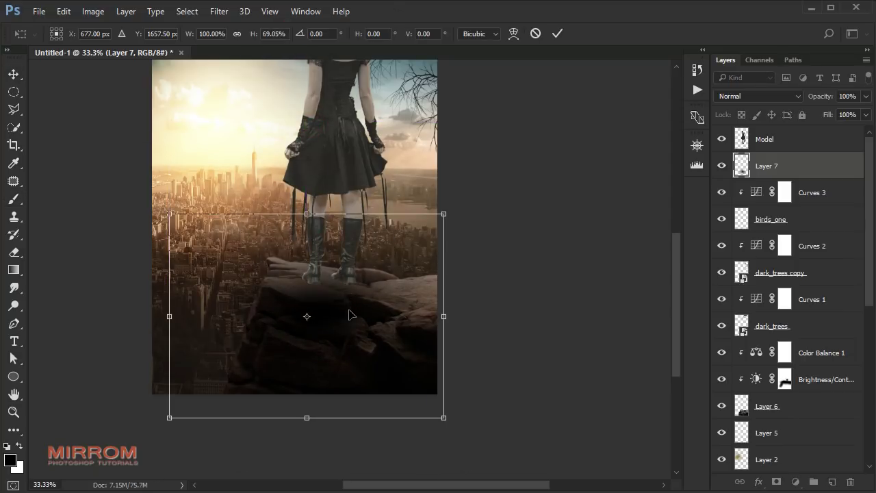
left_click_drag(349, 309, 356, 286)
left_click_drag(441, 296, 538, 295)
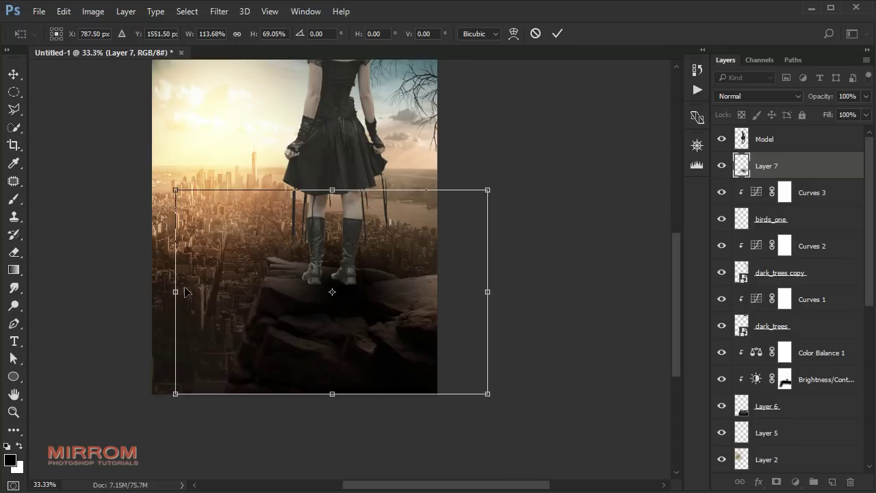
left_click_drag(394, 289, 348, 281)
left_click_drag(311, 182, 312, 221)
mouse_move(378, 304)
left_mouse_down()
mouse_move(370, 286)
mouse_move(378, 288)
left_mouse_up()
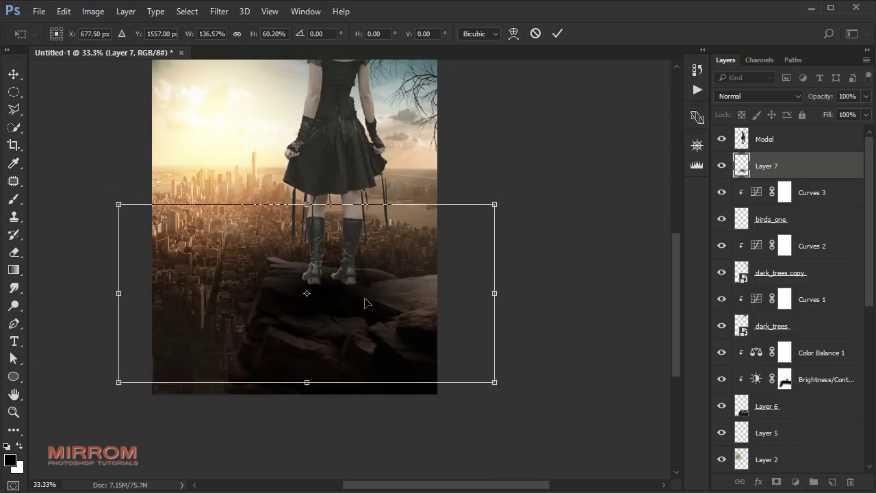
left_click_drag(315, 368, 316, 404)
left_click_drag(364, 303, 363, 291)
Try a perspective skew on the shadow, then cancel it
right_click(348, 225)
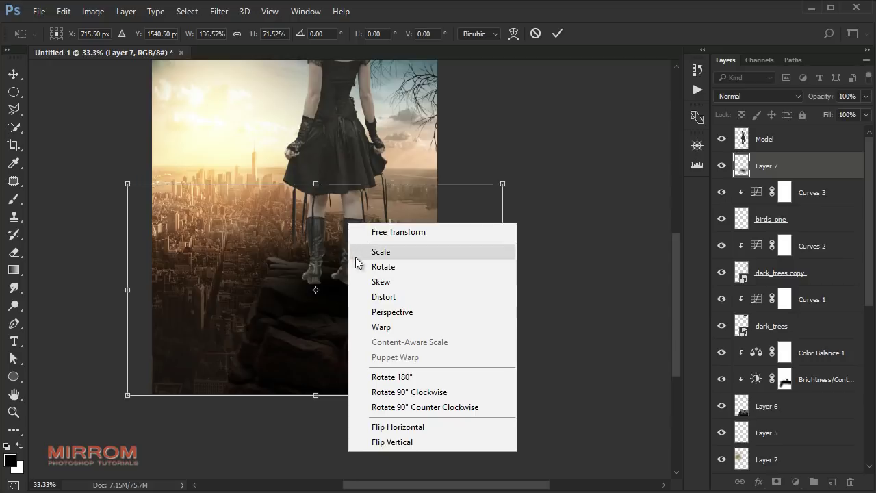
left_click(372, 309)
left_click_drag(315, 394, 327, 397)
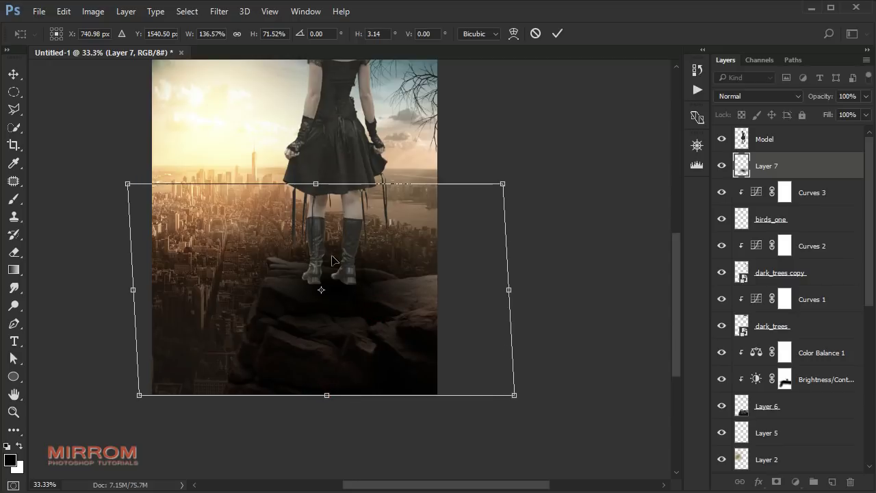
left_click_drag(312, 183, 306, 184)
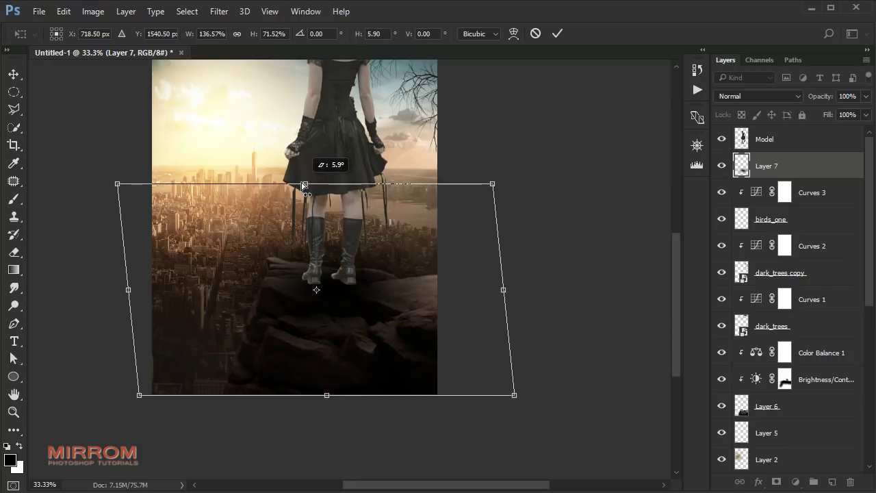
left_click_drag(326, 395, 332, 396)
key("Escape")
Widen the shadow on both sides, lower its top edge, and commit the transform
key("ctrl+t")
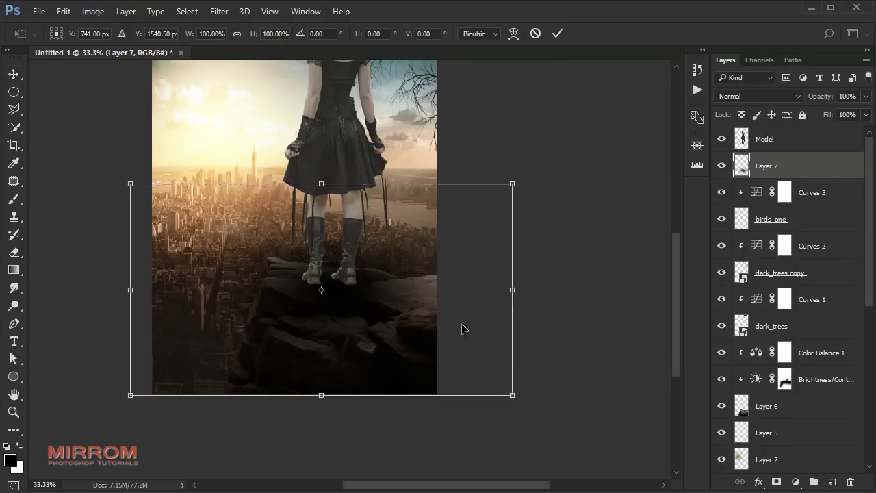
left_click_drag(513, 289, 519, 290)
left_click_drag(130, 290, 113, 290)
left_click_drag(519, 290, 523, 290)
left_click_drag(318, 183, 318, 186)
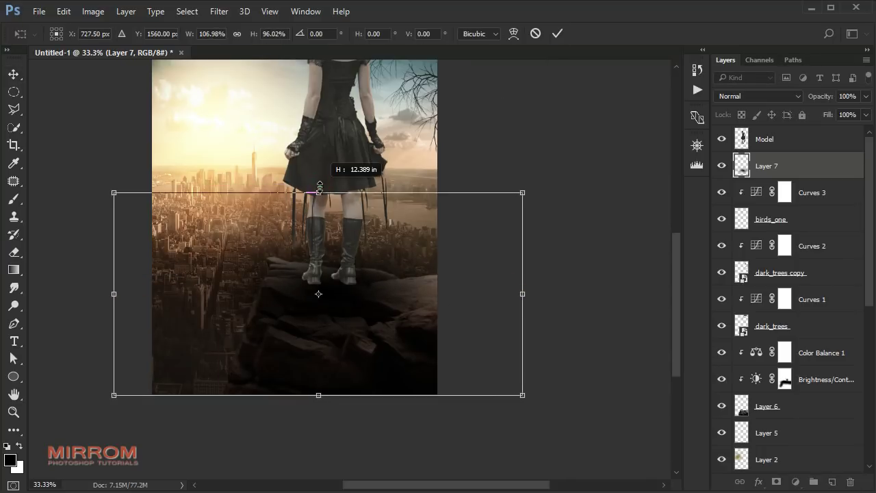
left_click_drag(319, 395, 321, 397)
left_click(557, 33)
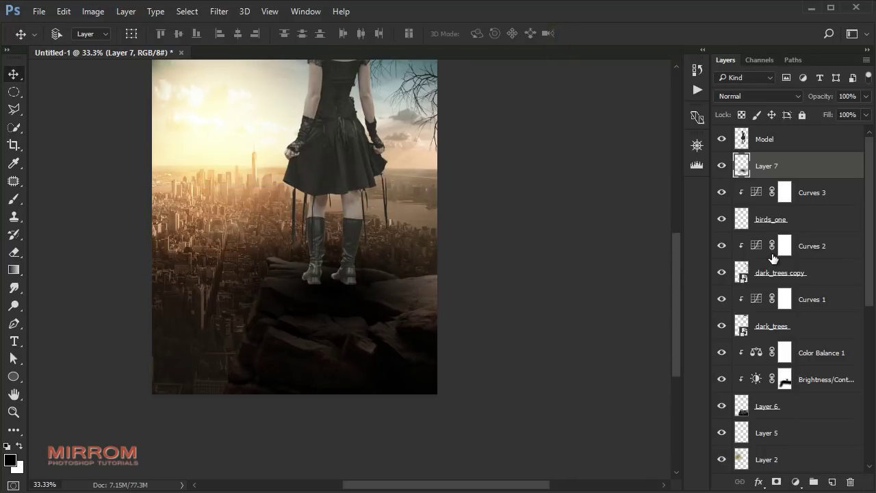
Mask the shadow layer to the rock's shape and lower its opacity
left_click(721, 406)
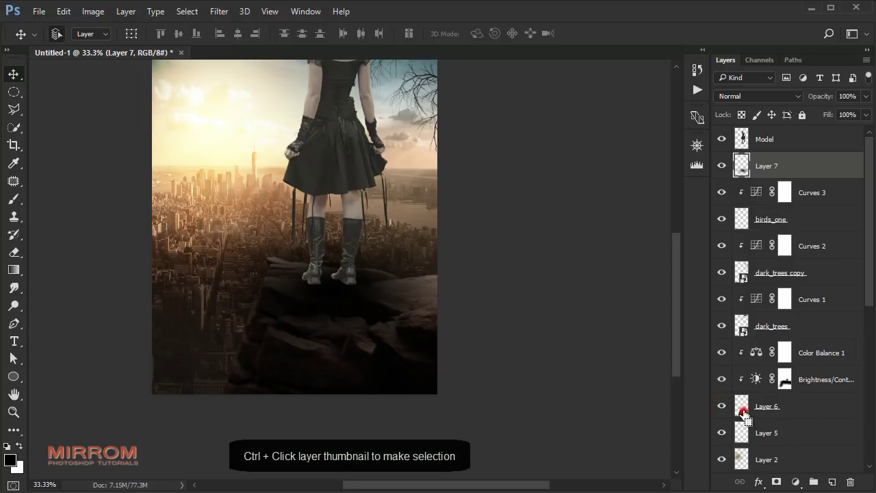
left_click(742, 410, "ctrl")
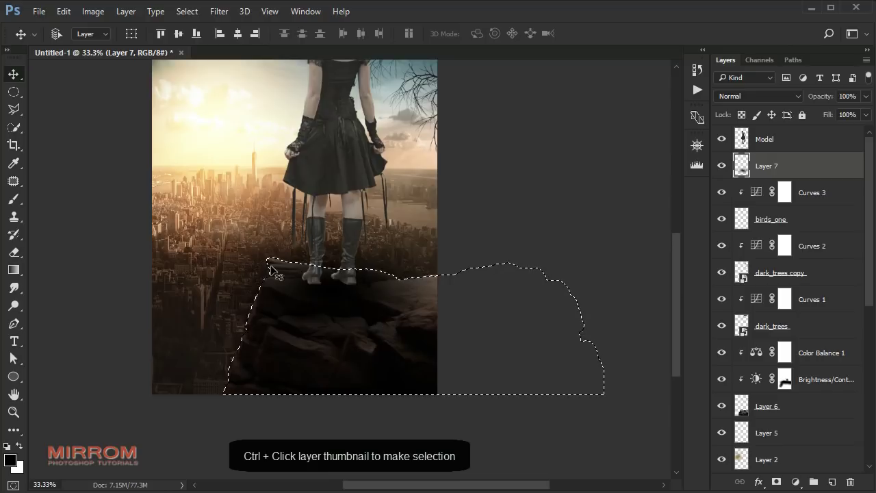
left_click(721, 165)
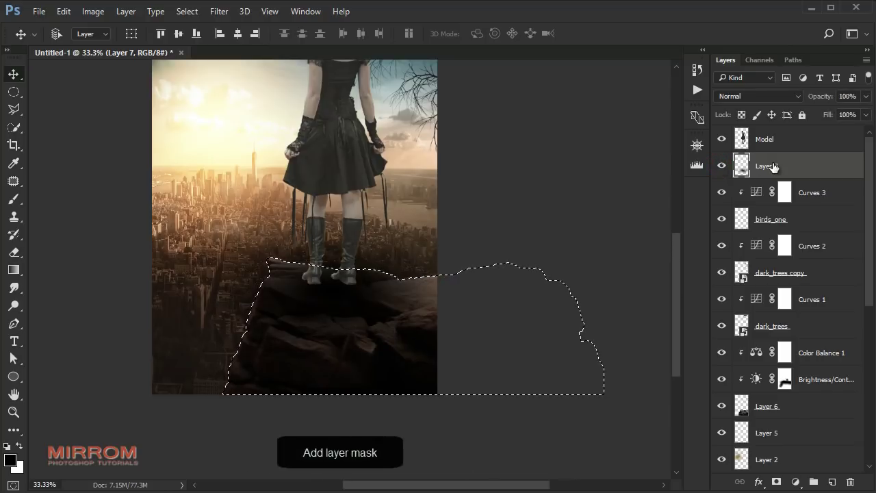
left_click(777, 482)
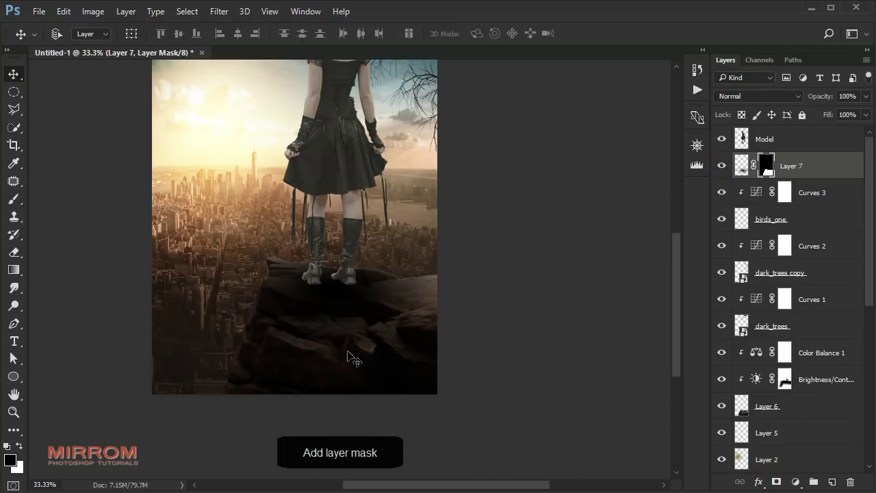
left_click(335, 306, "ctrl")
scroll(428, 268, "down", 1)
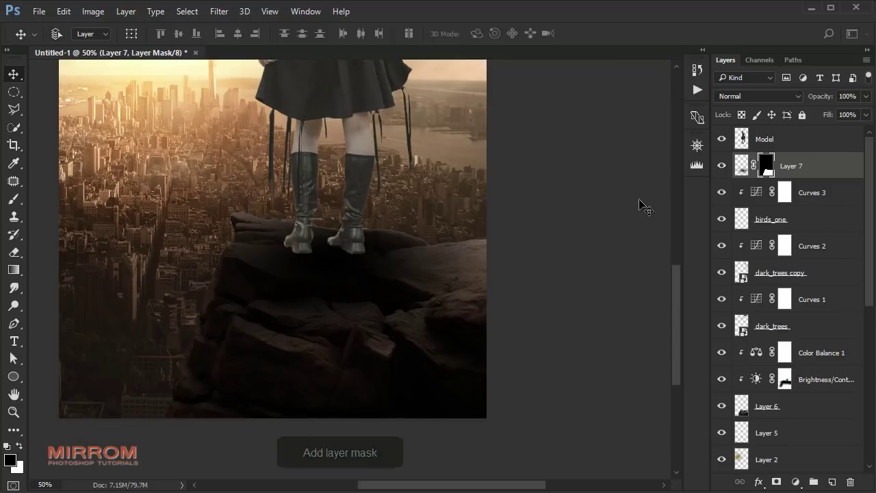
left_click_drag(825, 100, 822, 98)
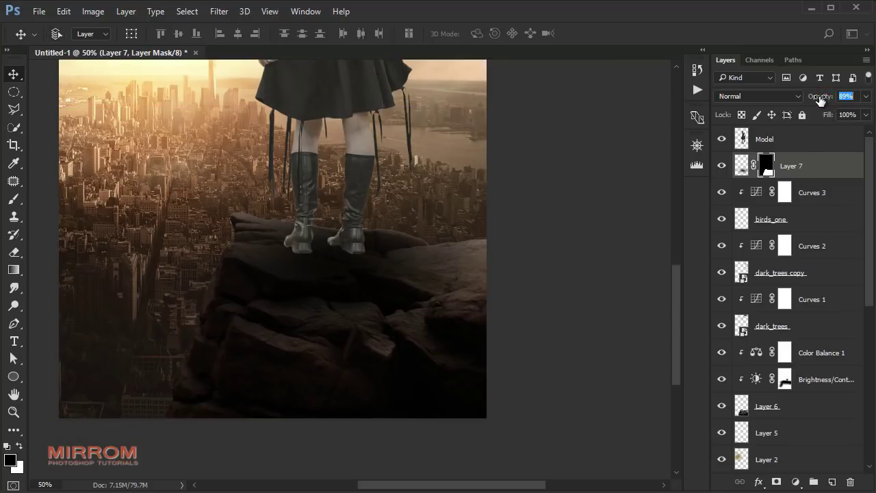
Paint Layer 7's mask with a 250–300 px brush across the city behind the legs
left_click(765, 167)
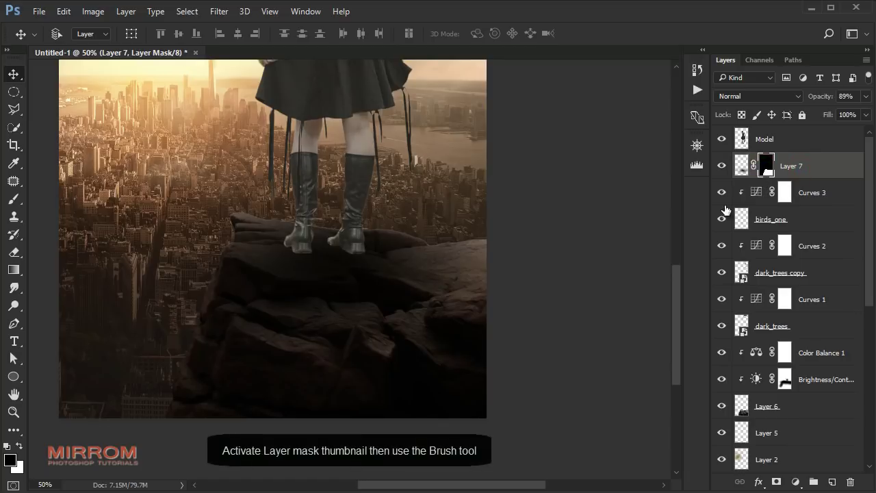
key("b")
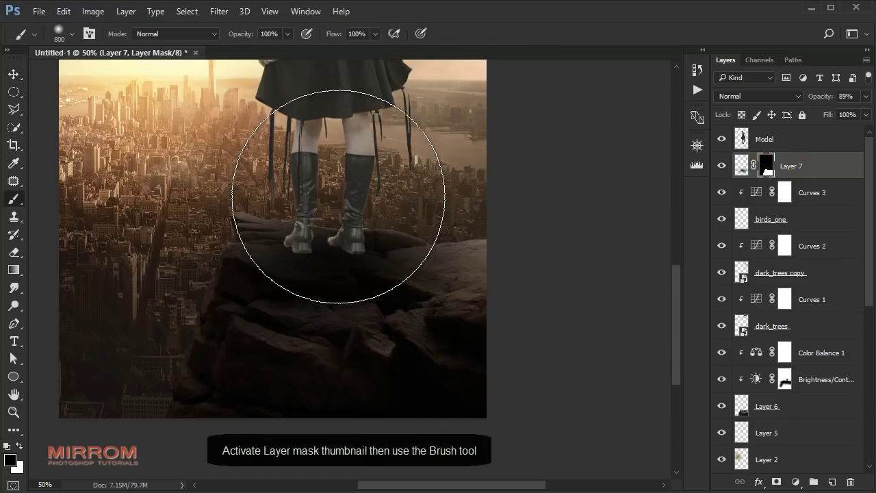
key("bracketleft")
key("bracketleft")
key("bracketleft")
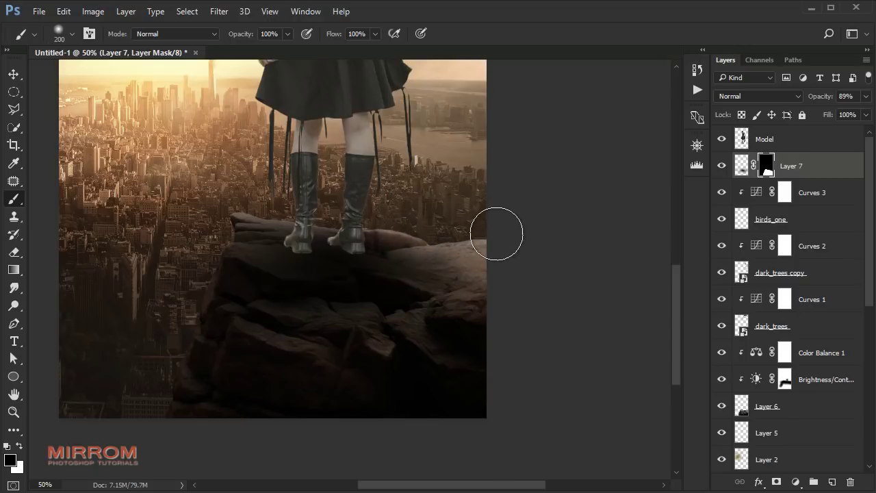
key("bracketright")
key("bracketright")
key("bracketleft")
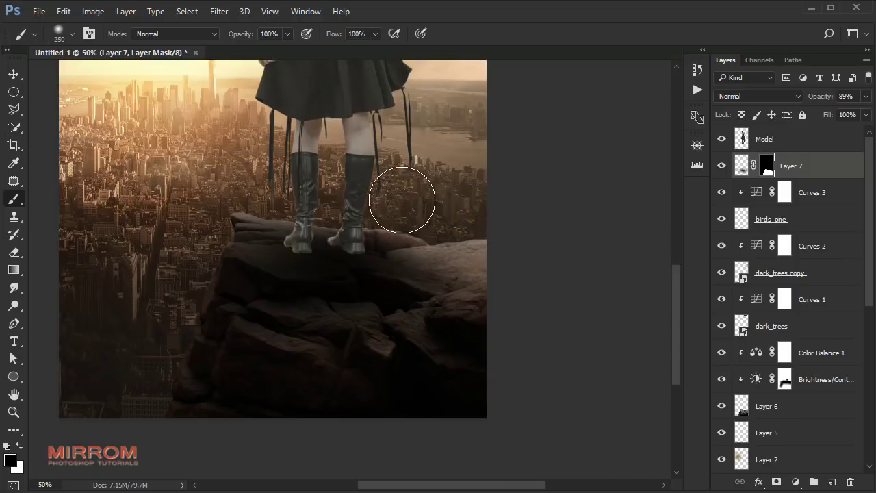
left_click(247, 181)
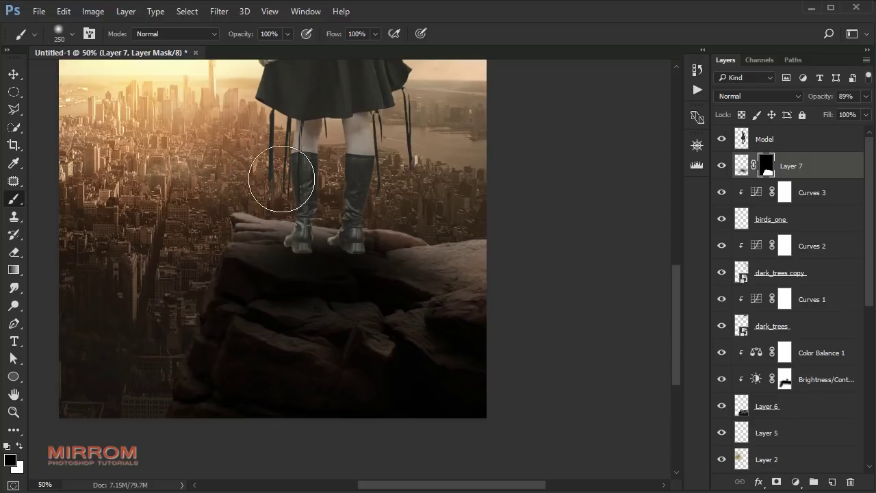
key("bracketright")
left_click(164, 281)
scroll(162, 381, "up", 3)
left_click_drag(226, 225, 521, 330)
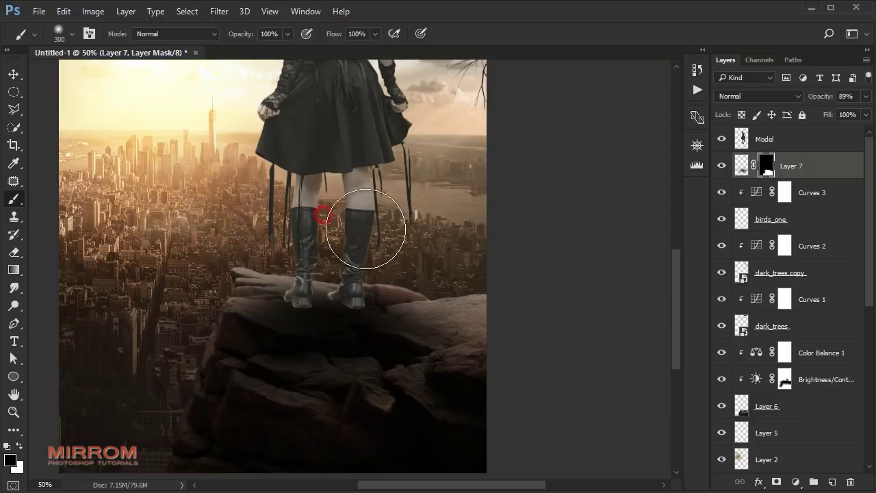
scroll(534, 303, "up", 2)
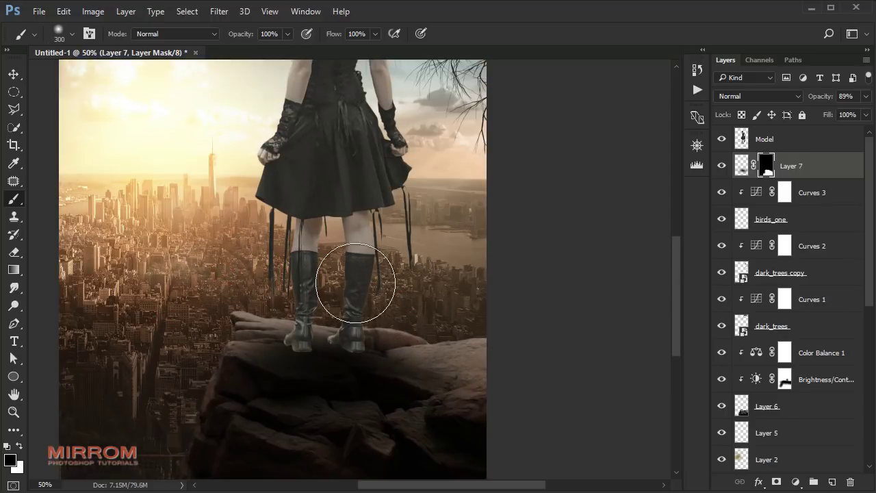
Paint the mask around the boots with a smaller 90 px brush and review the whole image
key("bracketleft")
key("bracketleft")
key("bracketleft")
right_click(344, 296)
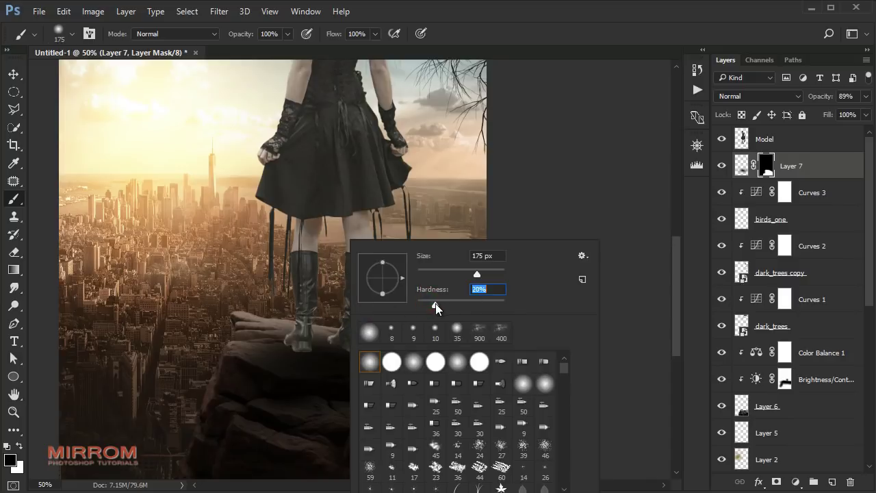
left_click(338, 298)
key("p")
key("b")
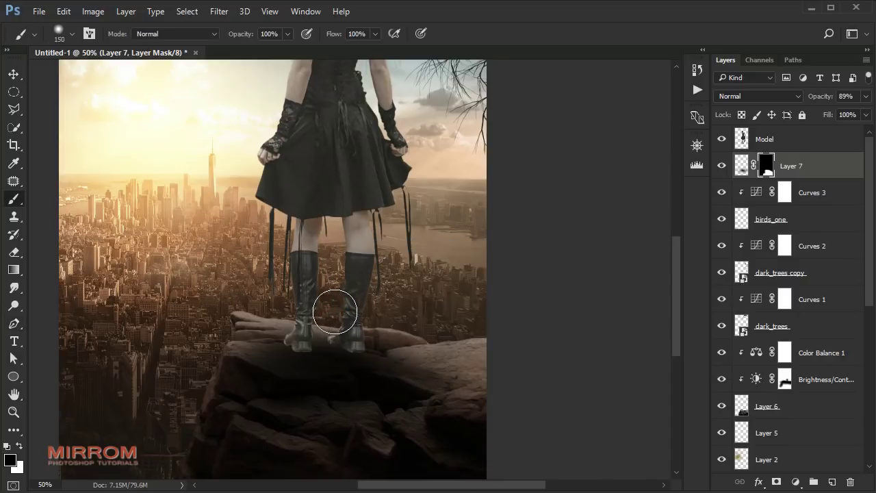
key("bracketleft")
key("bracketleft")
key("bracketleft")
left_click_drag(301, 315, 337, 316)
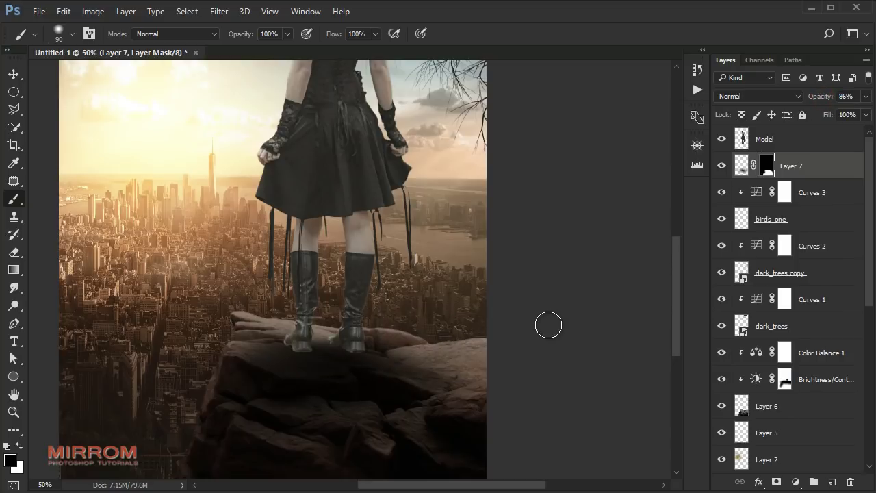
scroll(549, 326, "up", 3)
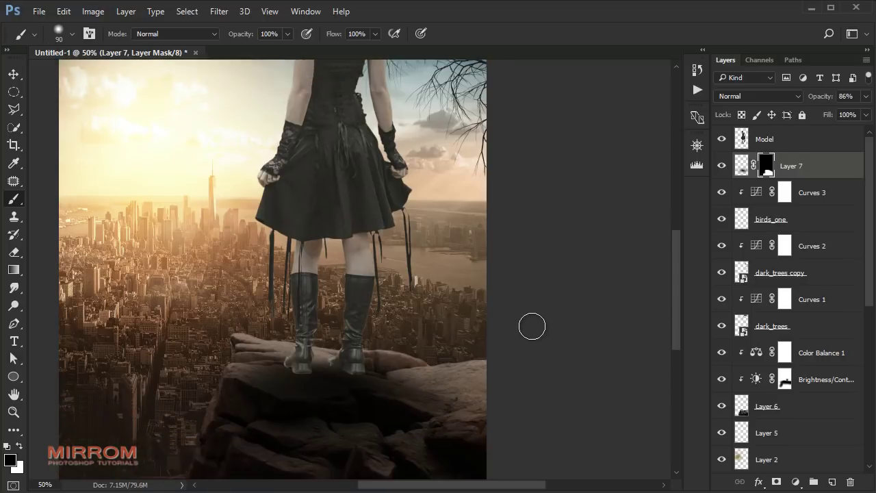
key("ctrl+minus")
key("ctrl+minus")
key("ctrl+plus")
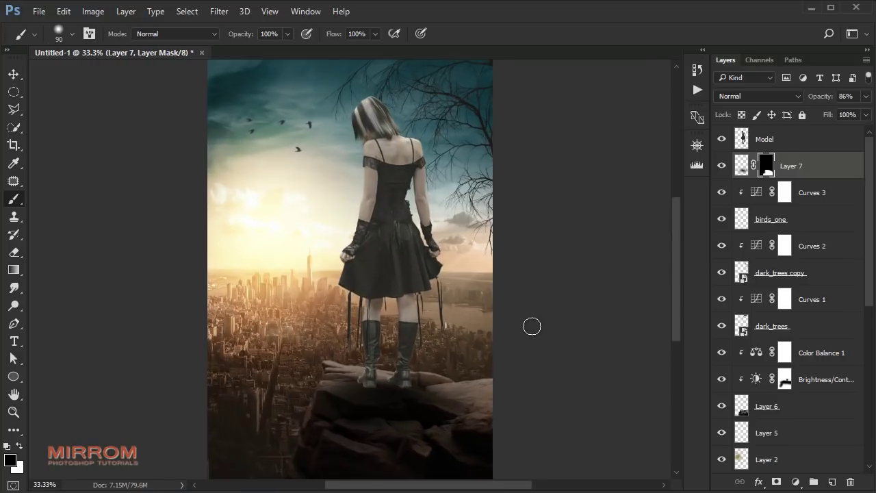
scroll(383, 397, "up", 1)
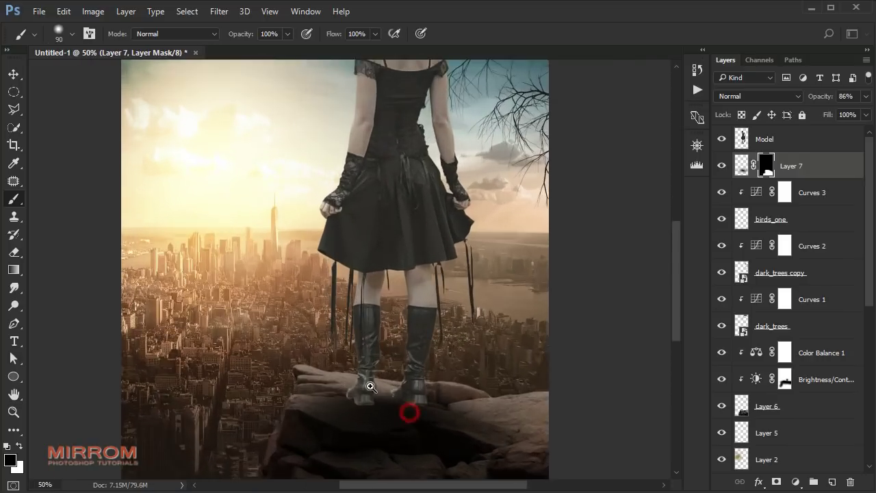
scroll(424, 400, "up", 1)
scroll(451, 400, "up", 1)
scroll(547, 369, "up", 1)
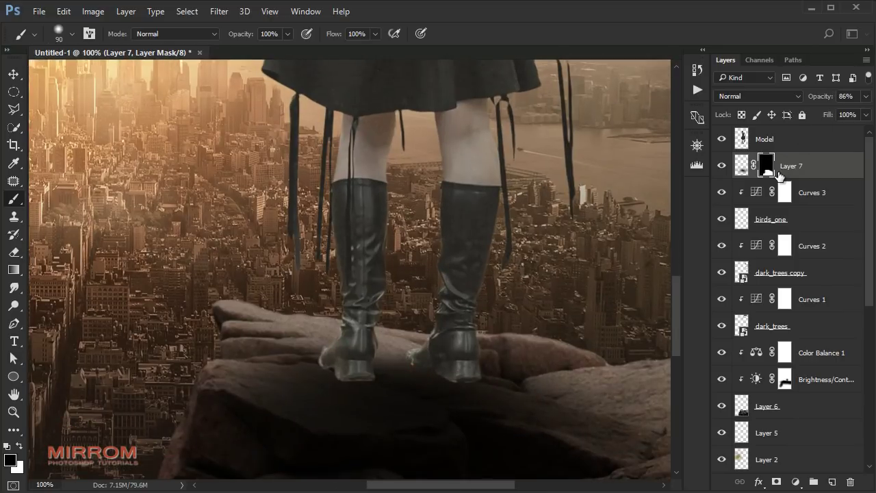
Add Layer 8 and set up a 0% hardness brush of 35–60 px for boot shadows
left_click(830, 482)
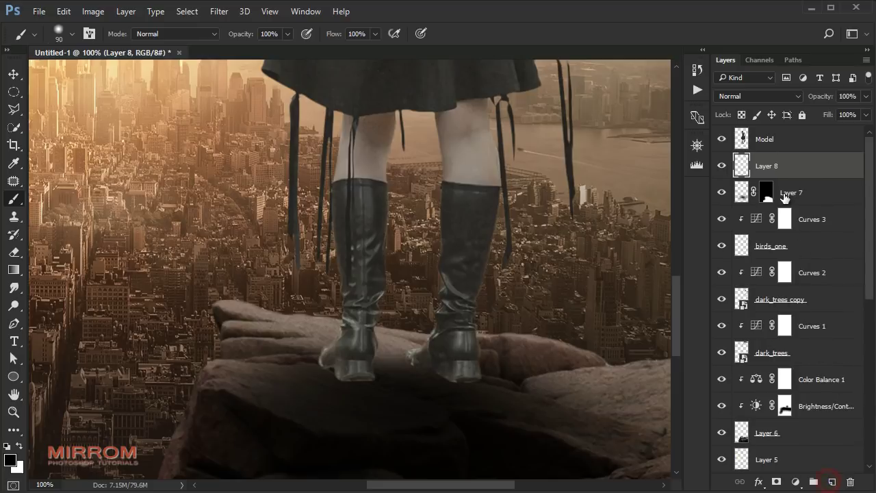
key("bracketleft")
key("bracketleft")
key("bracketleft")
right_click(378, 341)
left_click_drag(460, 308, 363, 358)
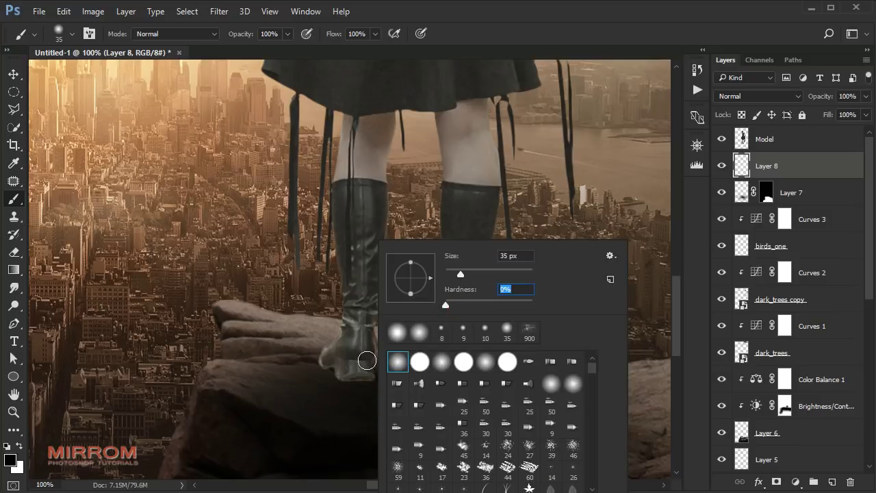
key("Return")
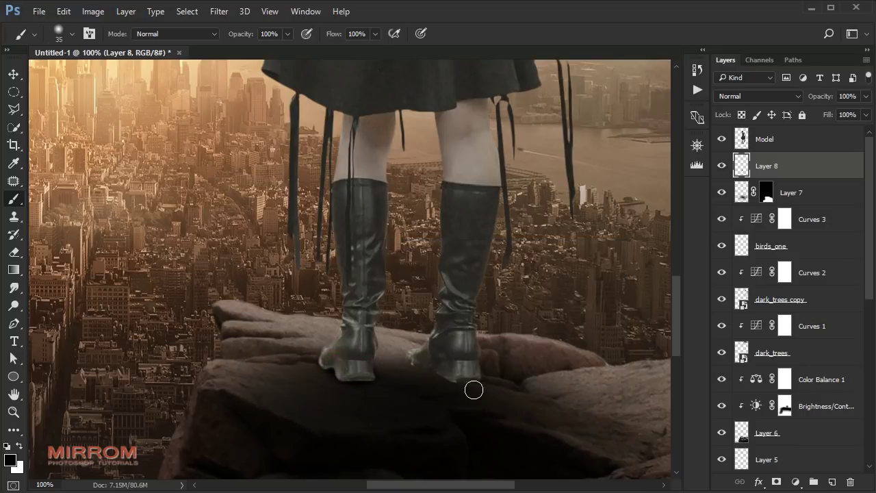
key("bracketright")
key("bracketright")
key("bracketright")
Set Layer 8 opacity to 95%, zoom out, and select the Model layer
left_click_drag(824, 99, 822, 101)
key("Return")
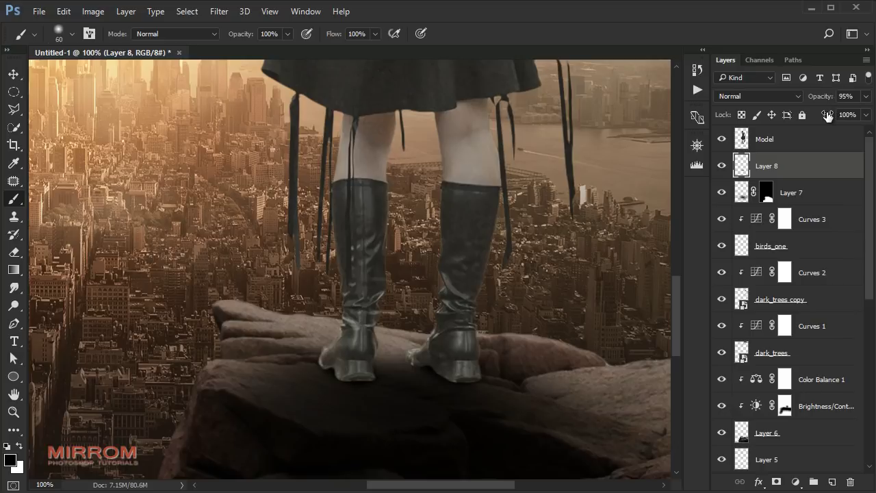
key("ctrl+minus")
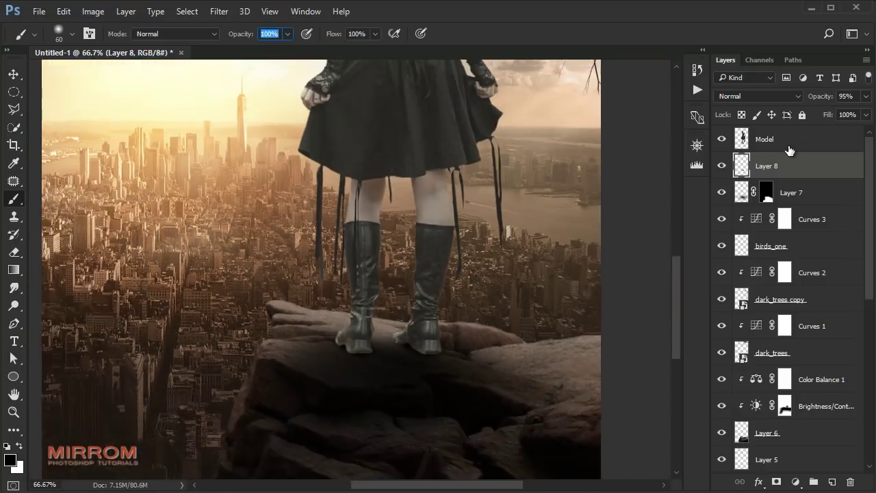
key("ctrl+minus")
key("ctrl+minus")
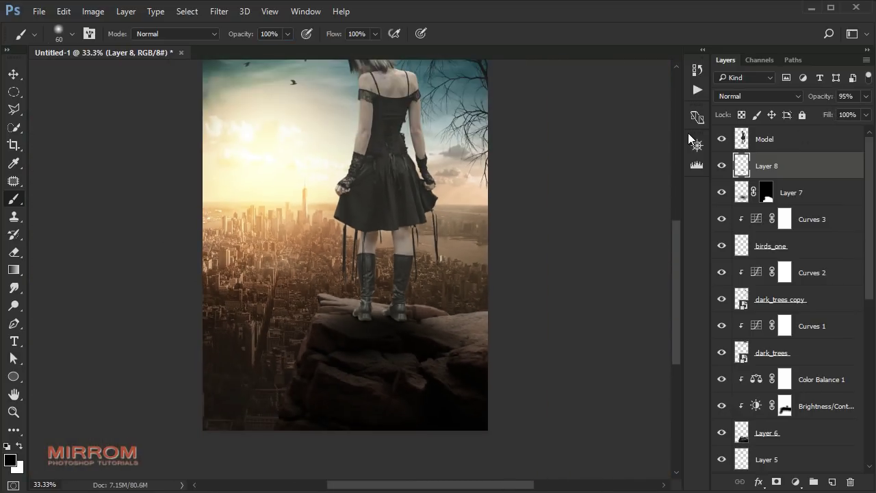
scroll(520, 237, "up", 3)
key("v")
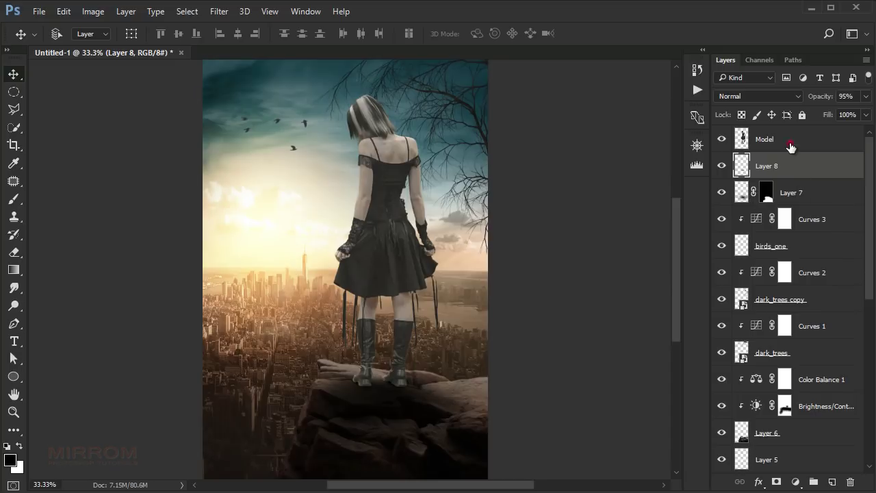
left_click(792, 140)
left_click(797, 481)
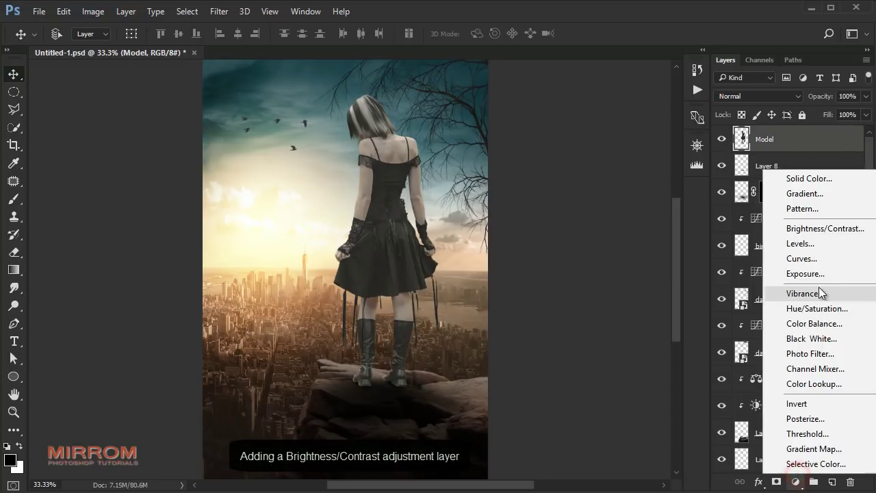
Add Brightness/Contrast 5 clipped to Model at brightness -150, contrast 13, with its mask inverted to black
left_click(820, 230)
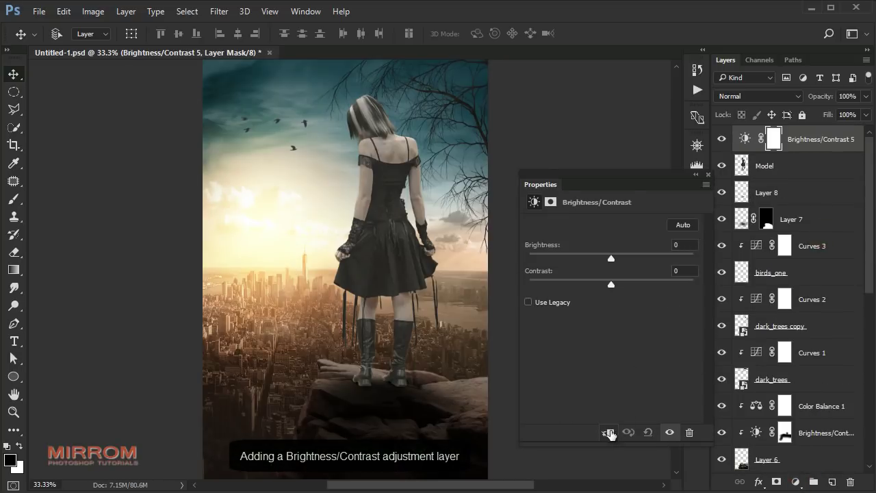
left_click(609, 433)
left_click_drag(611, 259, 529, 258)
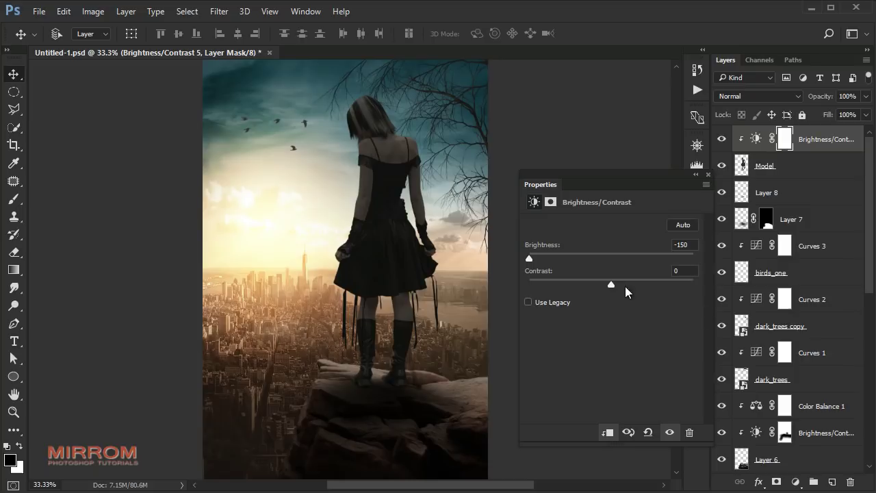
left_click_drag(615, 282, 620, 284)
left_click(704, 176)
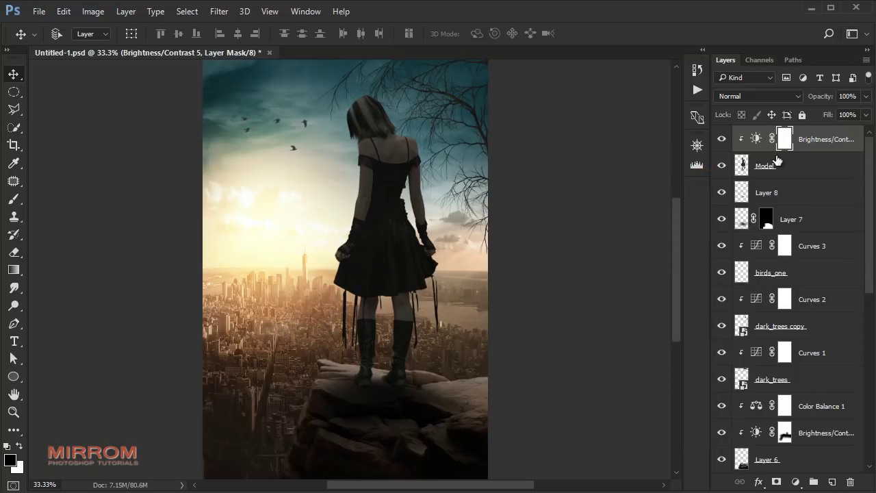
key("ctrl+i")
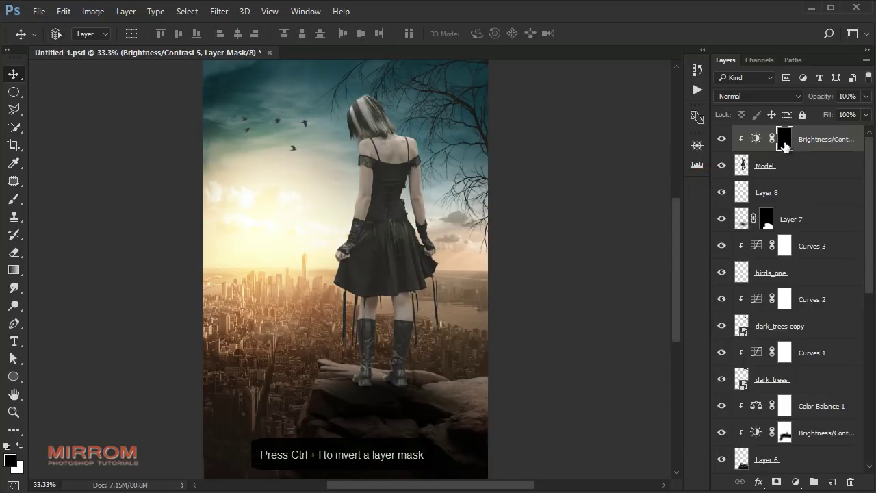
Set the foreground to white and pick the Brush tool at 59% opacity
scroll(398, 372, "up", 1)
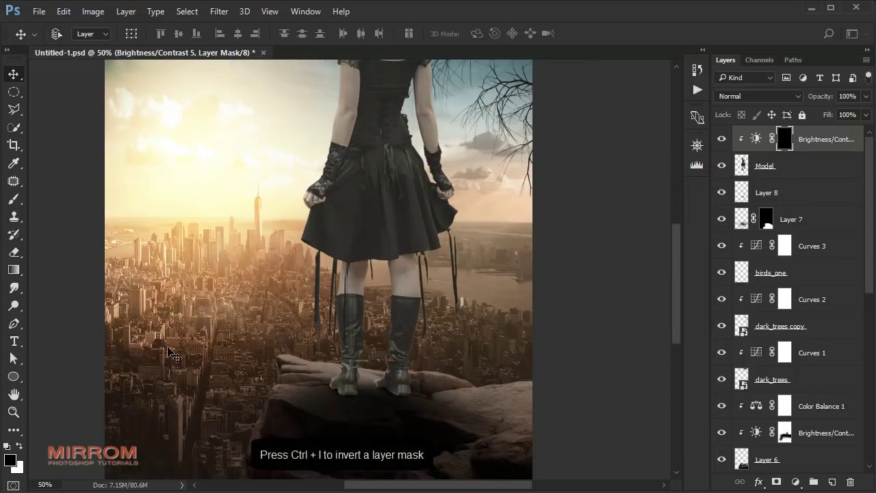
left_click(19, 446)
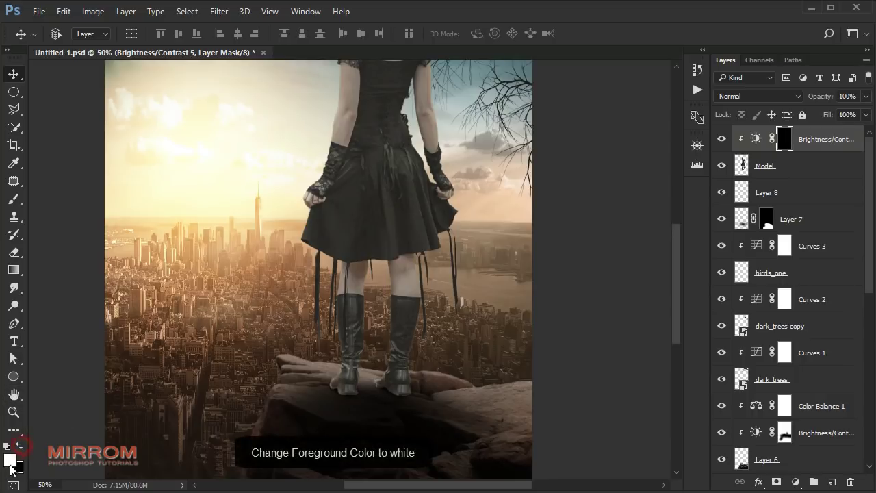
right_click(14, 199)
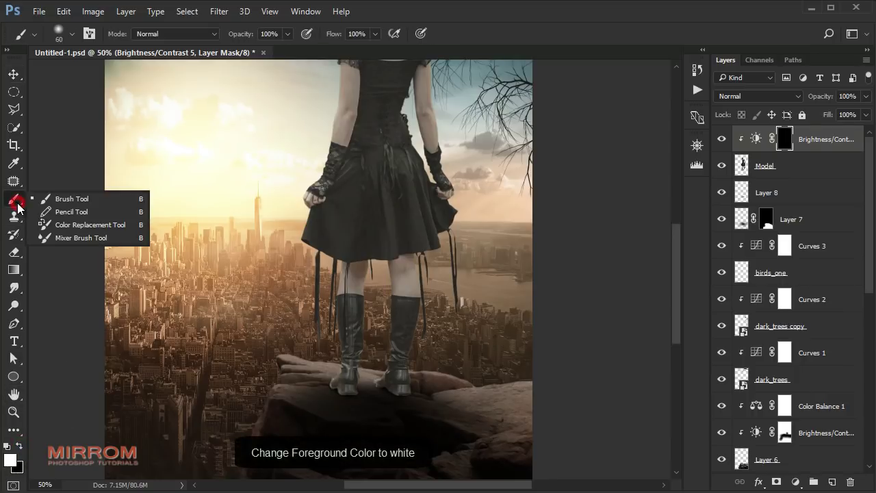
left_click(74, 197)
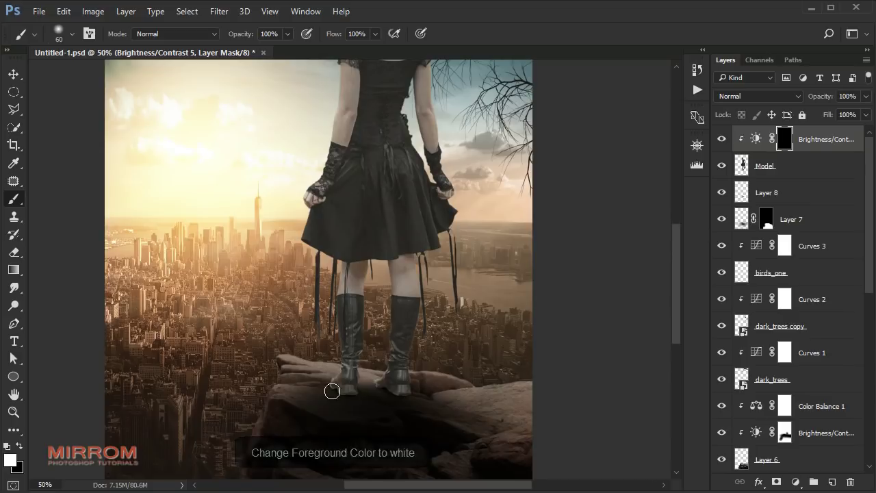
left_click_drag(287, 33, 276, 51)
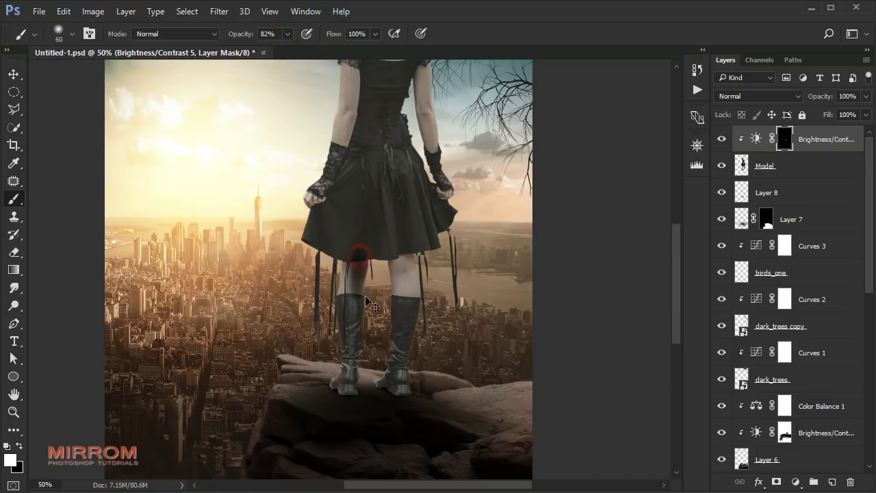
left_click_drag(279, 49, 274, 53)
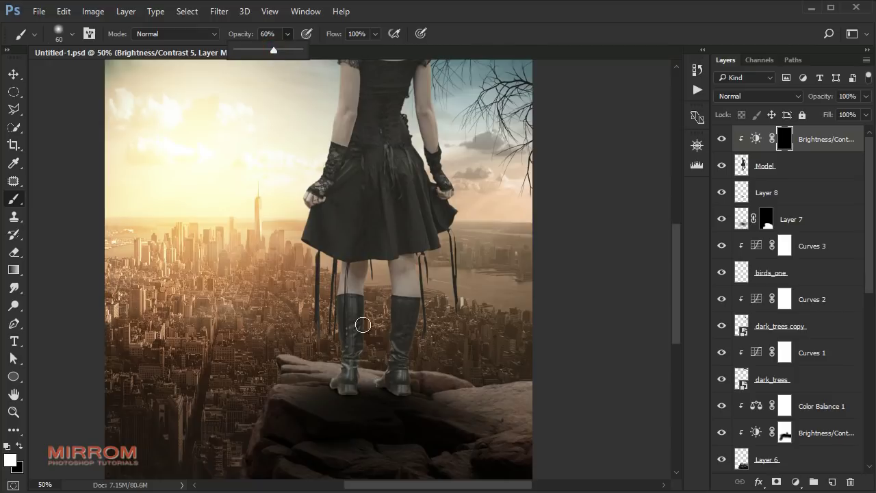
Paint the darkening mask over the model's left and right legs and boots
left_click(347, 406, "ctrl")
key("bracketright")
key("bracketright")
key("bracketright")
left_click_drag(362, 294, 363, 376)
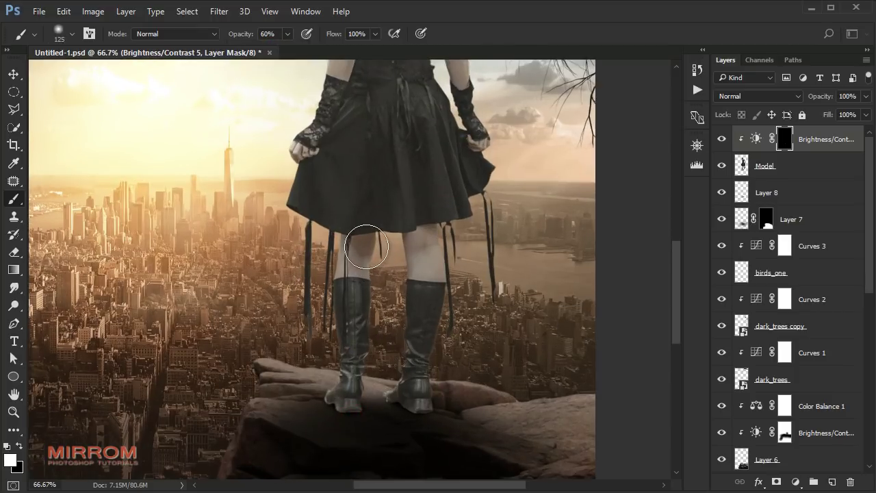
key("bracketleft")
key("bracketleft")
key("bracketleft")
left_click_drag(356, 249, 363, 415)
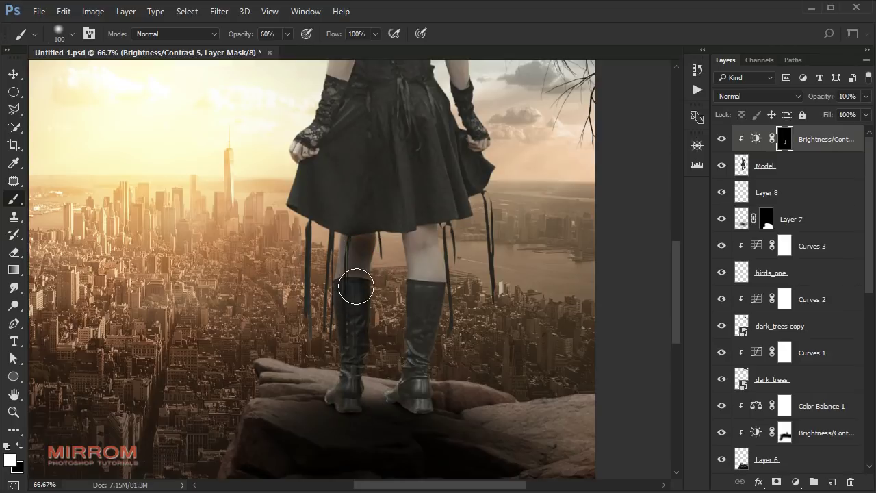
key("bracketright")
key("bracketright")
key("bracketright")
left_click_drag(428, 246, 420, 408)
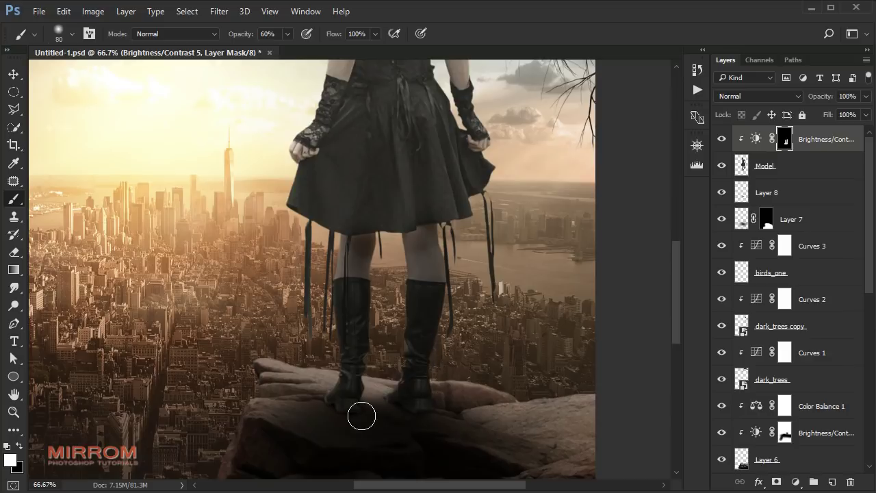
Paint the darkening mask onto the model's lower dress
scroll(388, 274, "up", 2)
scroll(388, 275, "up", 2)
mouse_move(388, 275)
left_mouse_down()
mouse_move(345, 270)
mouse_move(358, 352)
mouse_move(388, 137)
mouse_move(466, 285)
mouse_move(470, 309)
left_mouse_up()
key("bracketleft")
key("bracketleft")
key("bracketleft")
key("bracketleft")
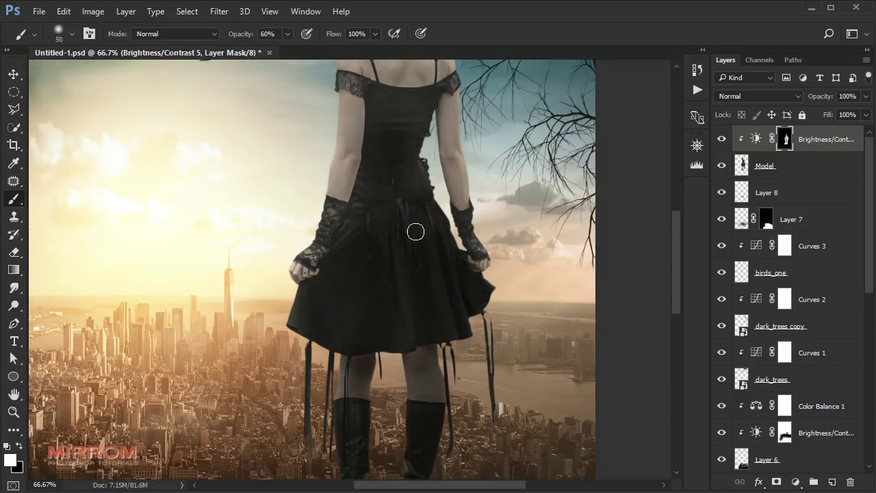
key("bracketright")
key("bracketright")
left_click_drag(317, 323, 336, 349)
scroll(407, 214, "up", 2)
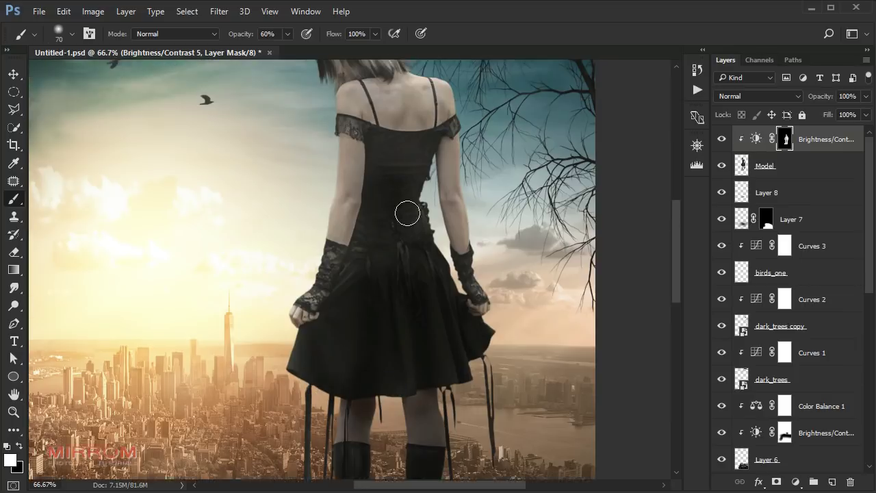
Lower the brush opacity to 49% then 34%, resizing it for the hand and arm
left_click_drag(245, 33, 236, 34)
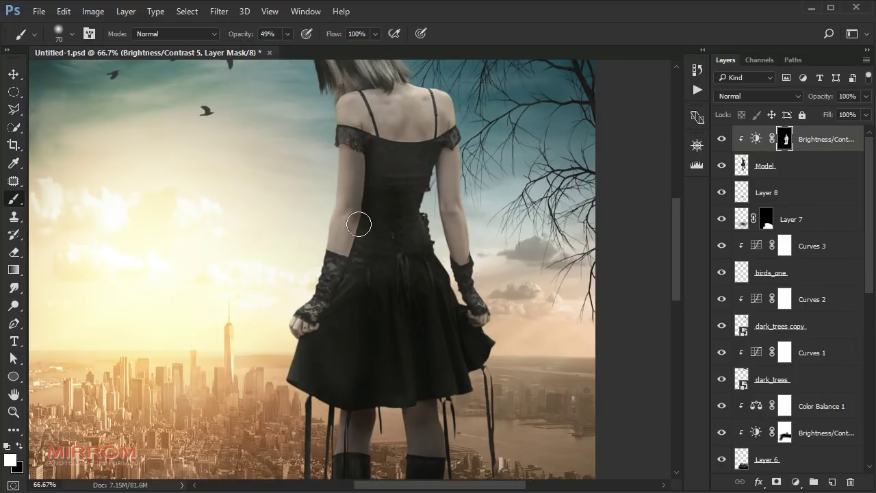
key("bracketleft")
key("bracketleft")
key("bracketleft")
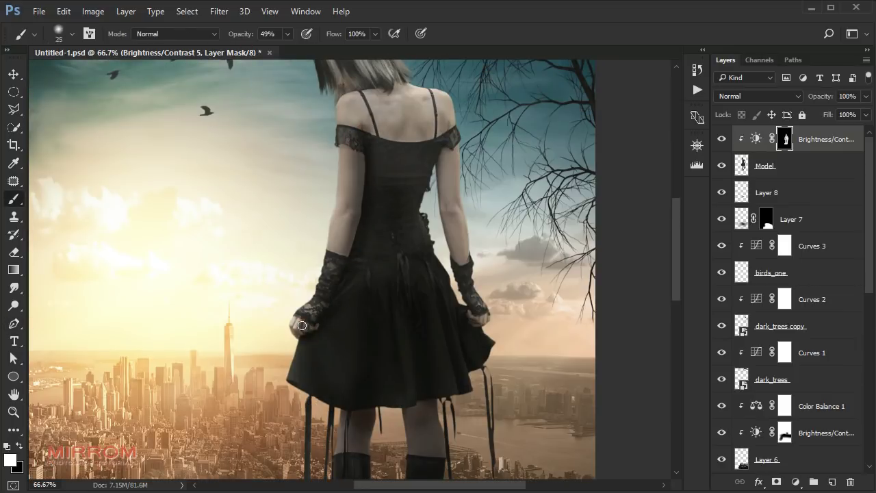
left_click_drag(245, 34, 235, 34)
key("bracketright")
key("bracketright")
key("bracketright")
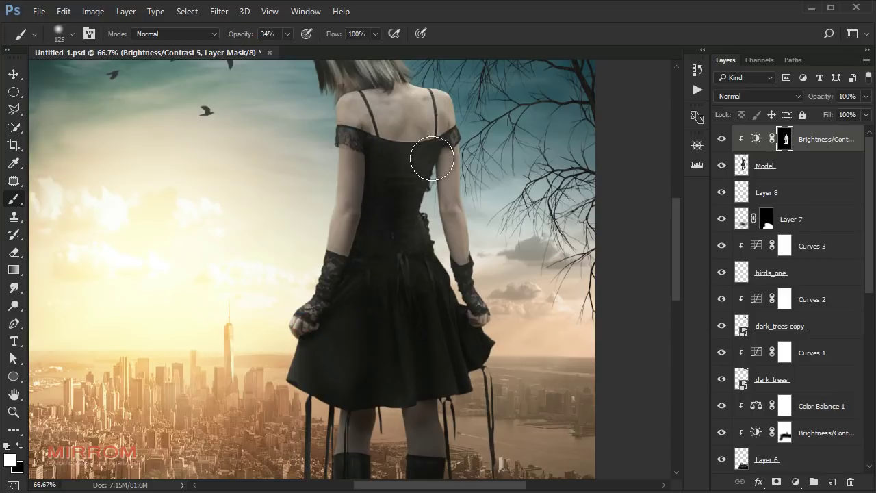
scroll(432, 162, "up", 1)
key("bracketleft")
key("bracketleft")
key("bracketleft")
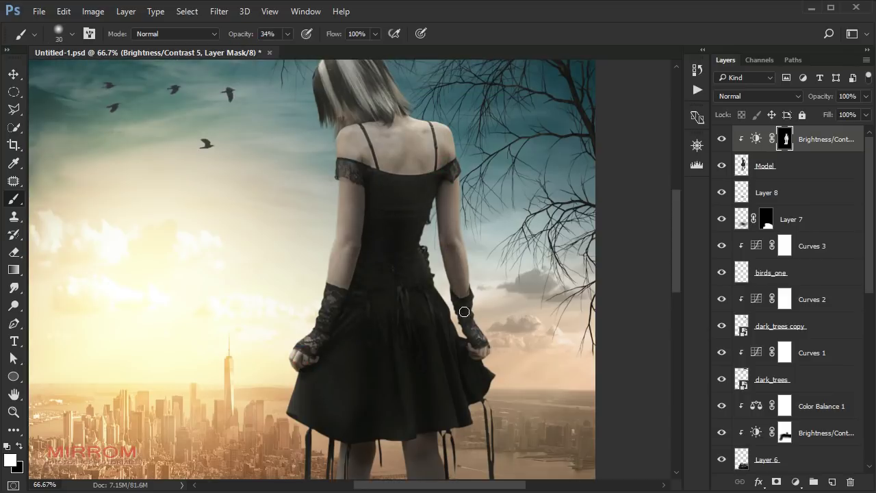
scroll(474, 347, "up", 1)
key("bracketright")
key("bracketright")
key("bracketright")
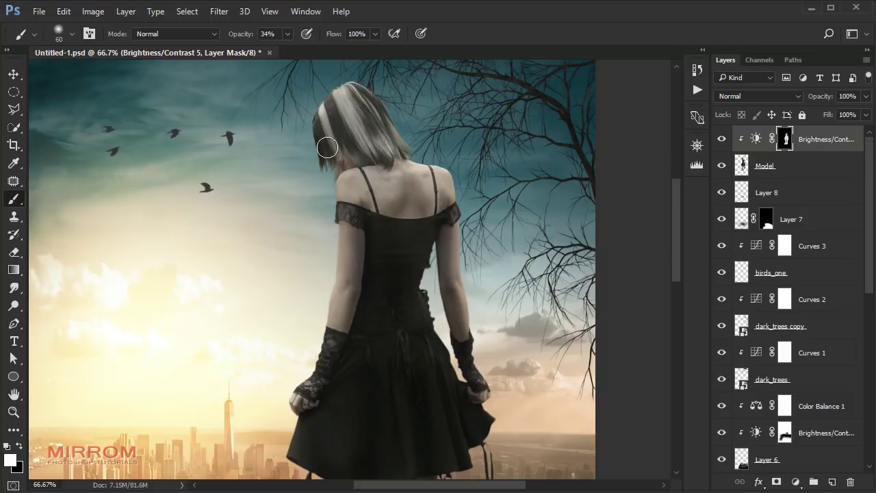
Set the brush opacity to 25% and paint the darkening over the model's hair
key("2")
key("5")
key("bracketleft")
key("bracketleft")
key("bracketleft")
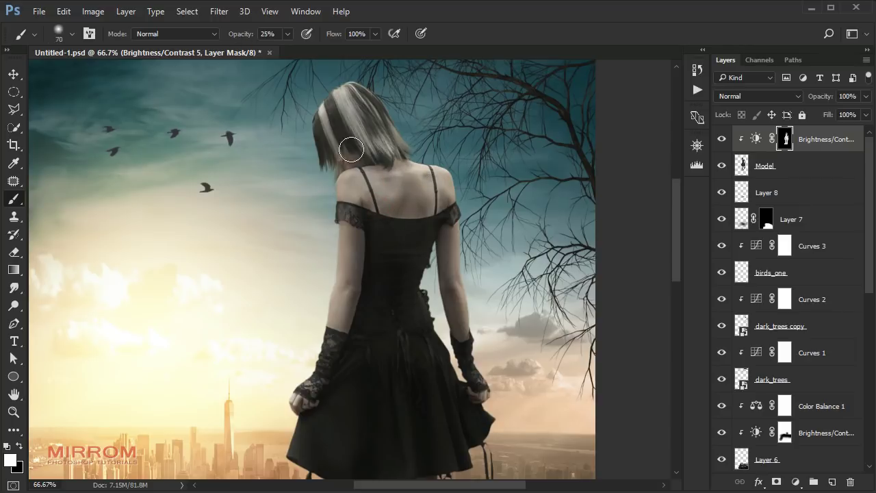
key("bracketright")
mouse_move(343, 138)
left_mouse_down()
mouse_move(383, 141)
mouse_move(397, 161)
left_mouse_up()
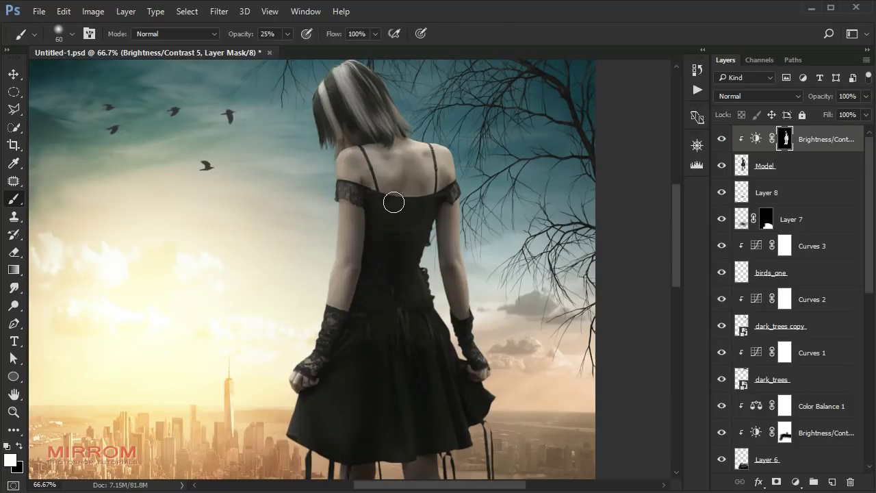
scroll(582, 335, "down", 1)
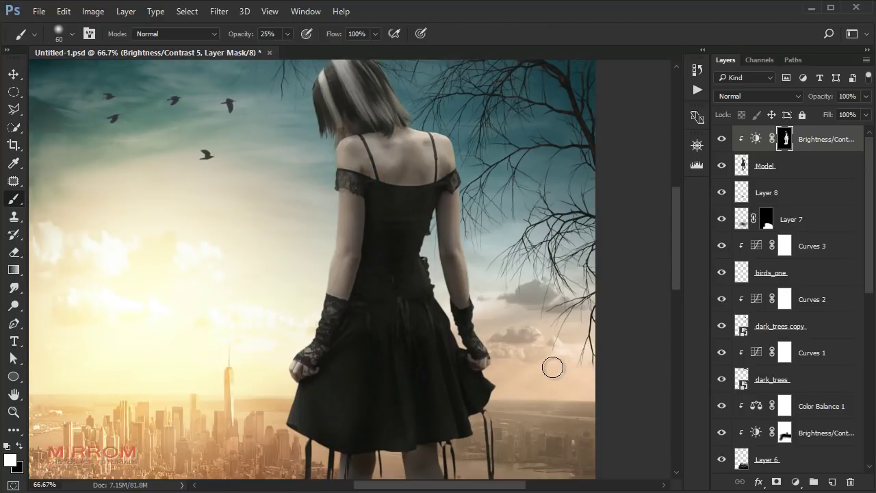
scroll(553, 343, "down", 5)
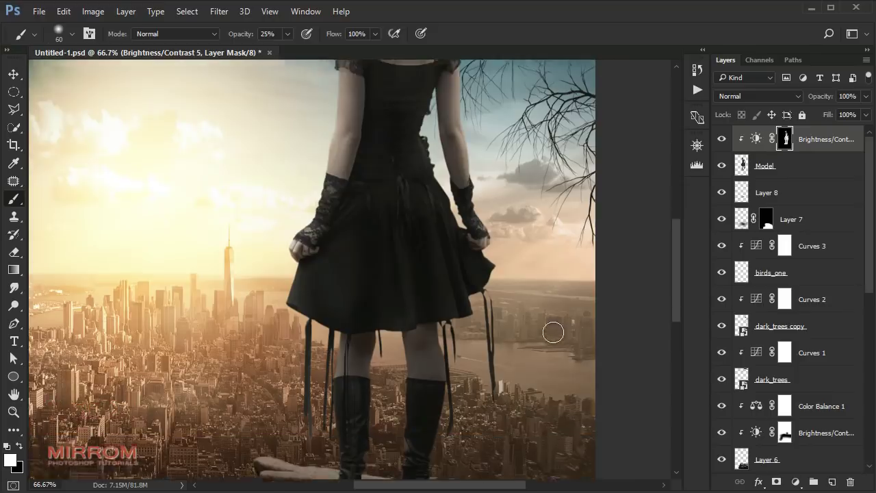
scroll(553, 332, "down", 4)
scroll(553, 332, "up", 3)
scroll(553, 325, "up", 7)
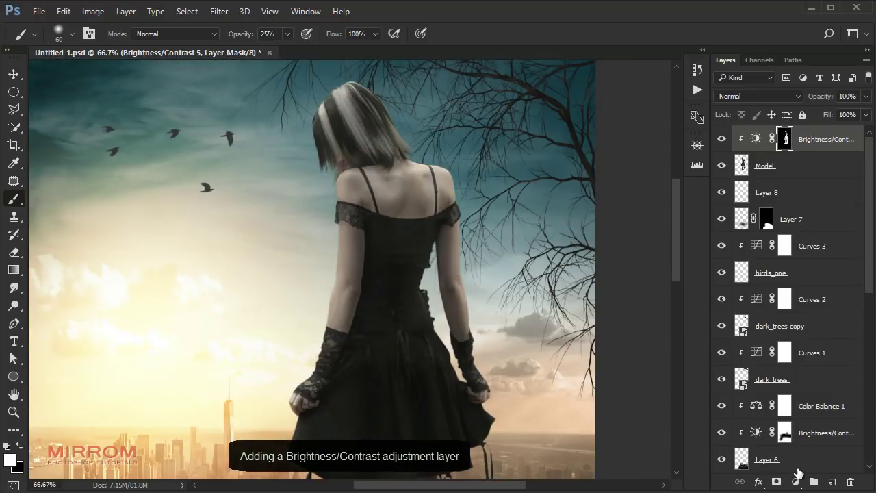
Add a clipped Brightness/Contrast layer at brightness 68, contrast 45, with its mask inverted
left_click(797, 484)
left_click(807, 237)
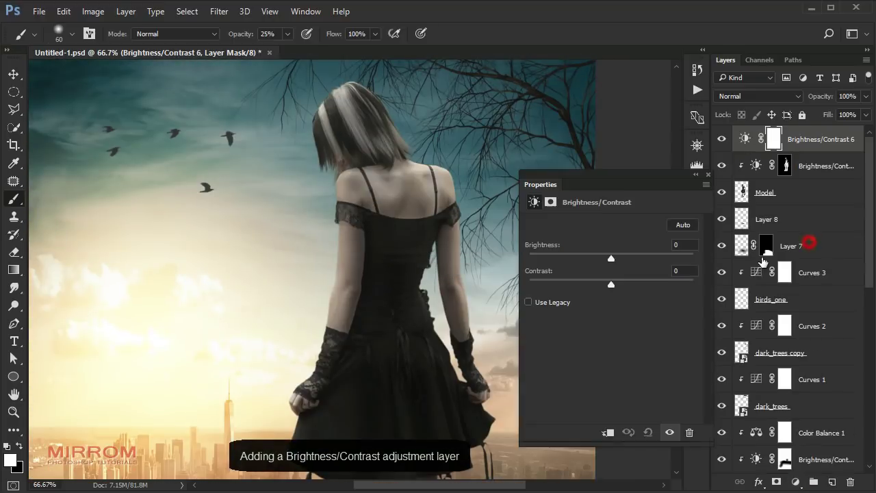
left_click(608, 432)
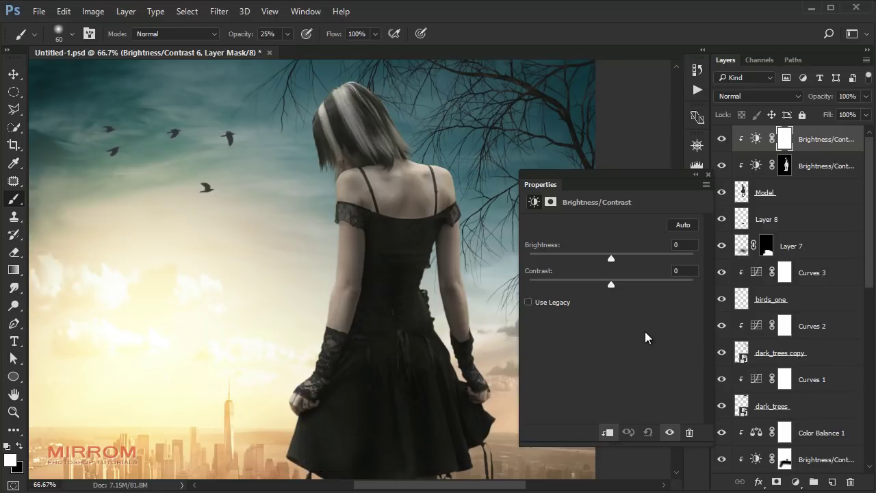
left_click_drag(611, 261, 648, 261)
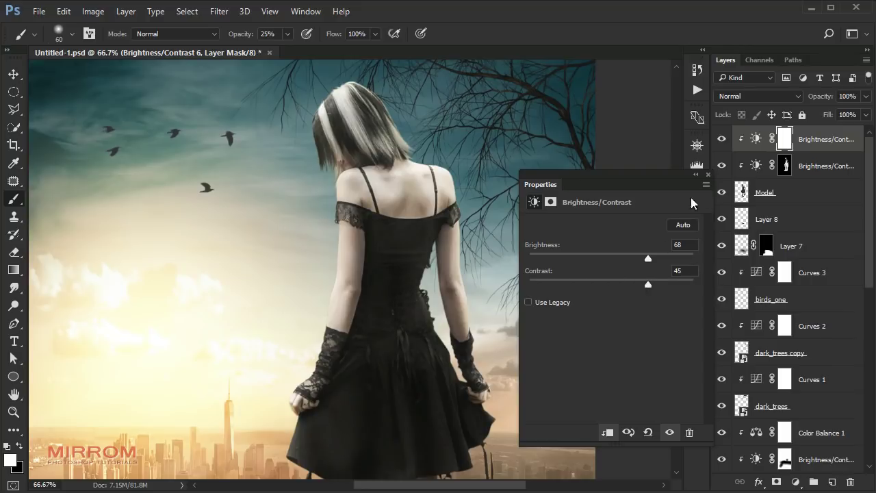
left_click(709, 176)
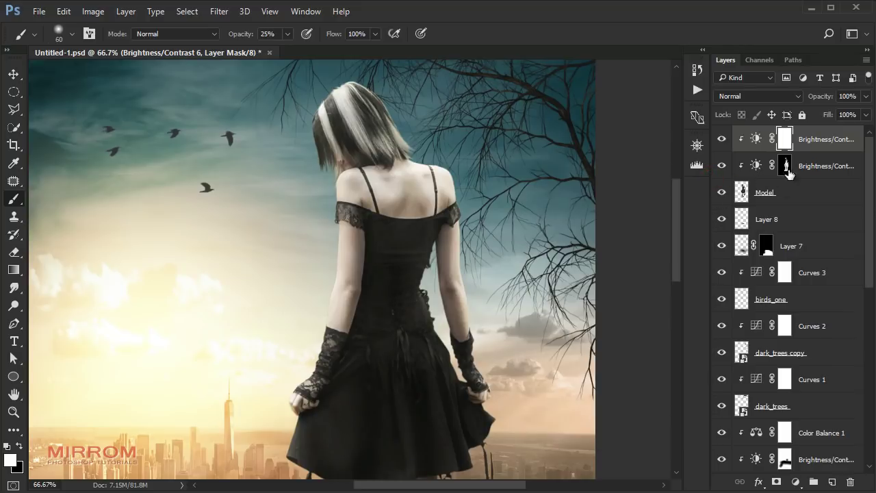
key("ctrl+i")
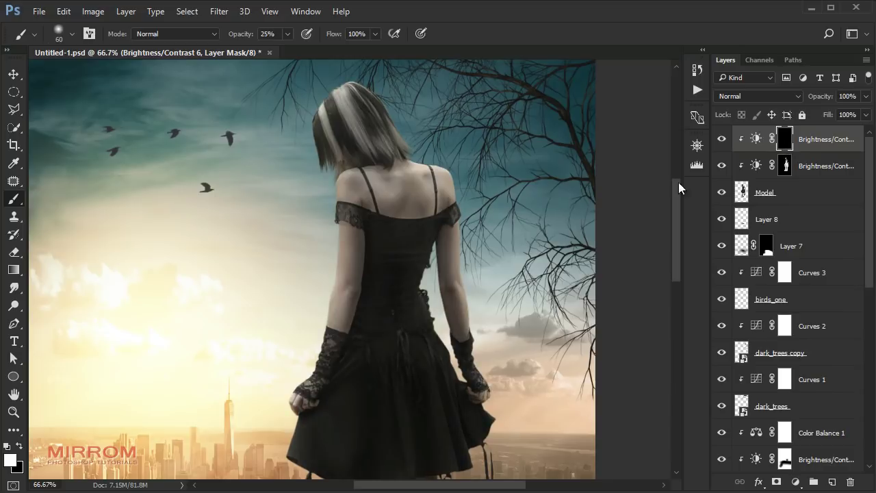
At about 50% brush opacity, paint brightening along the hair edge, left shoulder and right arm
left_click_drag(239, 35, 254, 43)
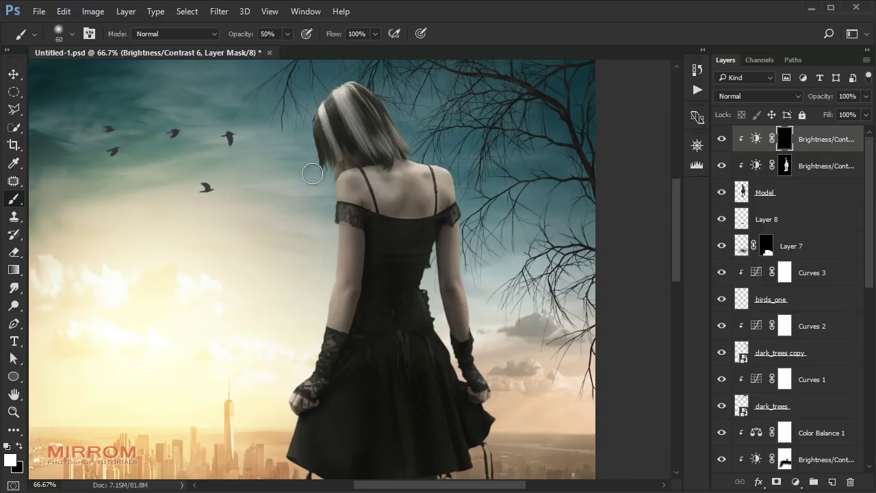
left_click_drag(346, 72, 313, 127)
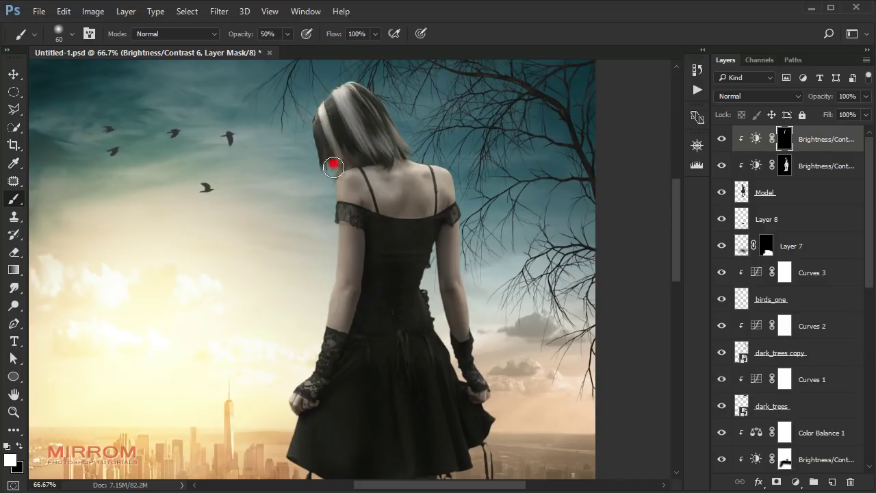
left_click_drag(333, 167, 332, 199)
key("bracketright")
key("bracketright")
key("bracketright")
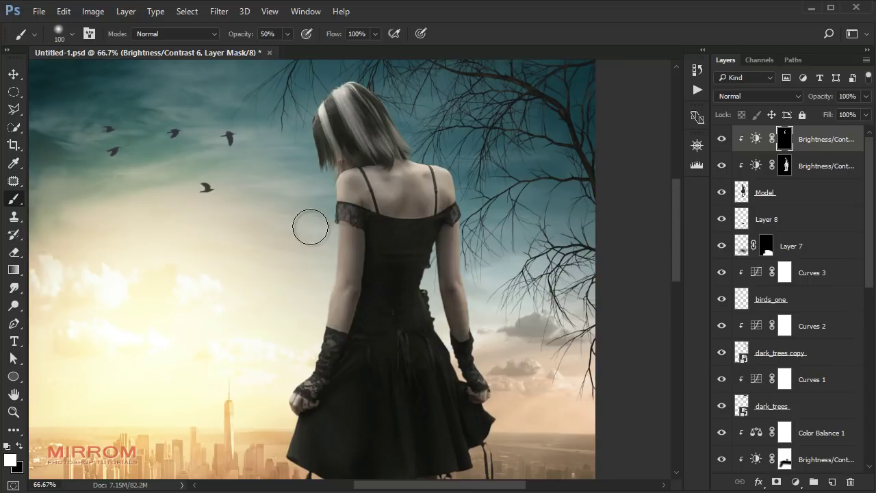
left_click_drag(322, 297, 335, 205)
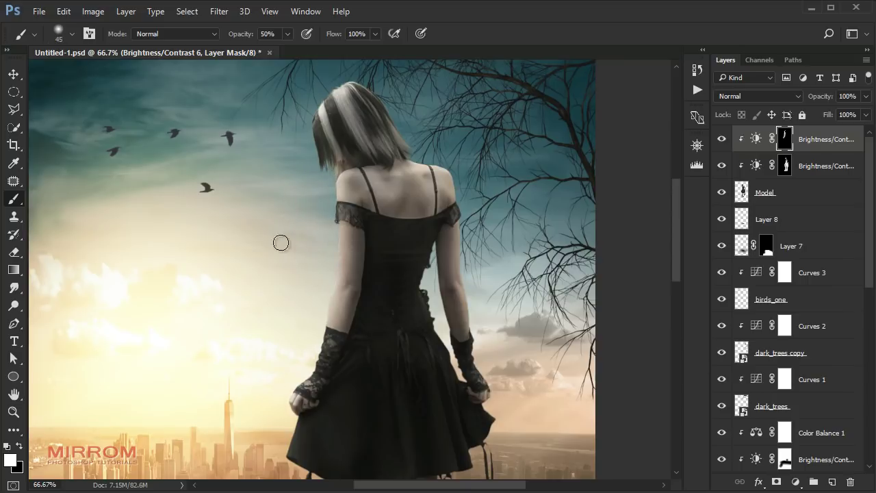
key("bracketright")
key("bracketright")
key("bracketright")
left_click_drag(428, 155, 479, 318)
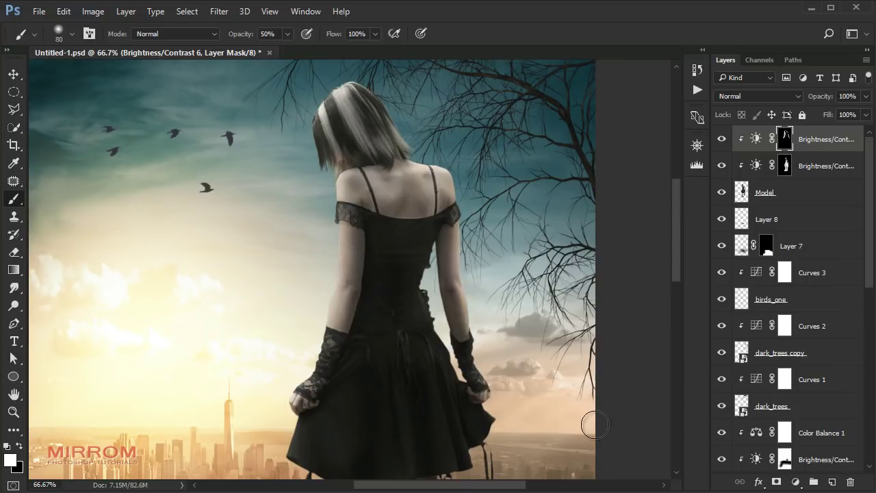
Drop the brush opacity to 18%, zoom out, and compare the image with and without the brightening
scroll(244, 441, "down", 5)
scroll(288, 410, "down", 5)
key("bracketleft")
key("bracketleft")
key("bracketleft")
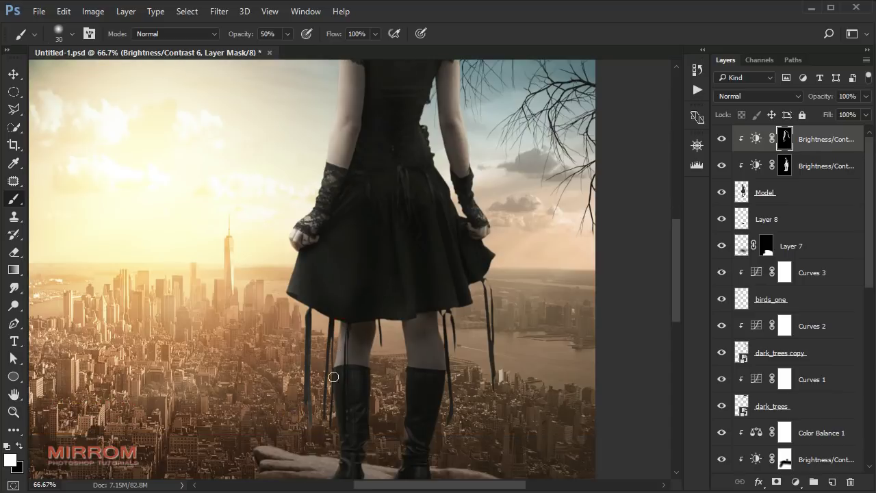
key("bracketright")
scroll(336, 419, "down", 2)
scroll(403, 329, "up", 4)
key("bracketright")
key("bracketright")
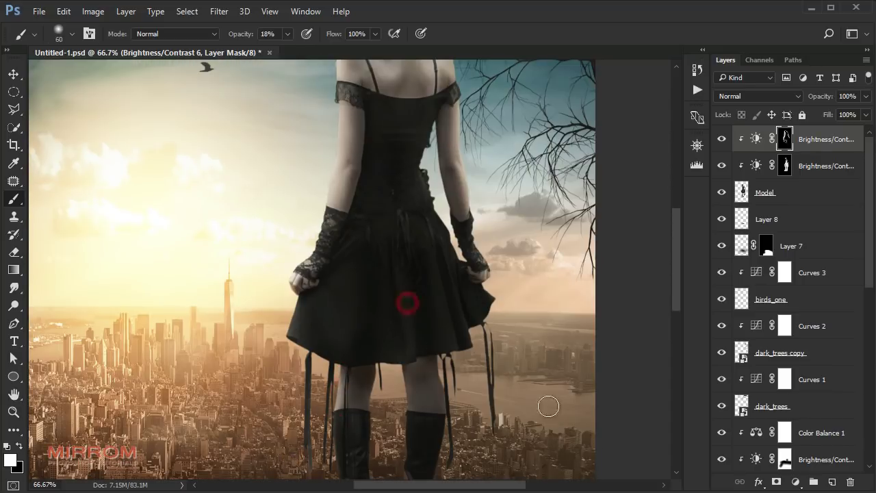
key("1")
key("8")
scroll(431, 219, "up", 2)
key("ctrl+minus")
key("ctrl+minus")
key("v")
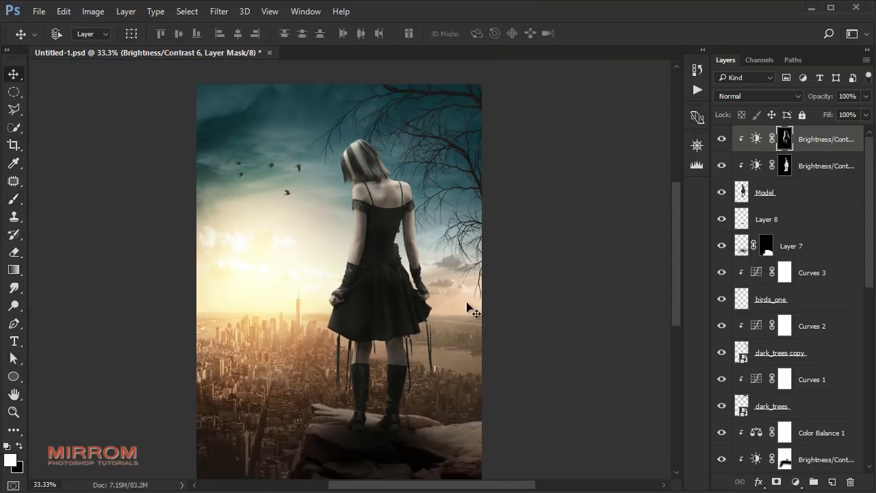
double_click(727, 142)
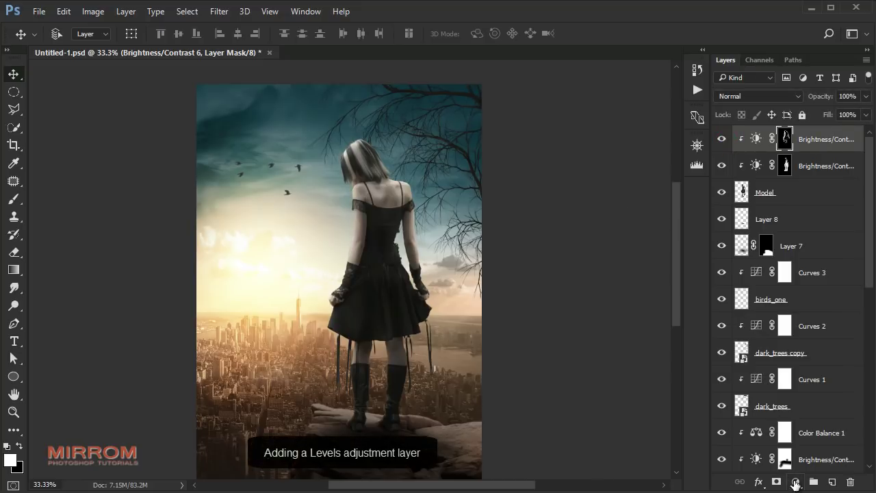
Add a clipped Levels layer and raise its black input to 10
left_click(795, 483)
left_click(802, 253)
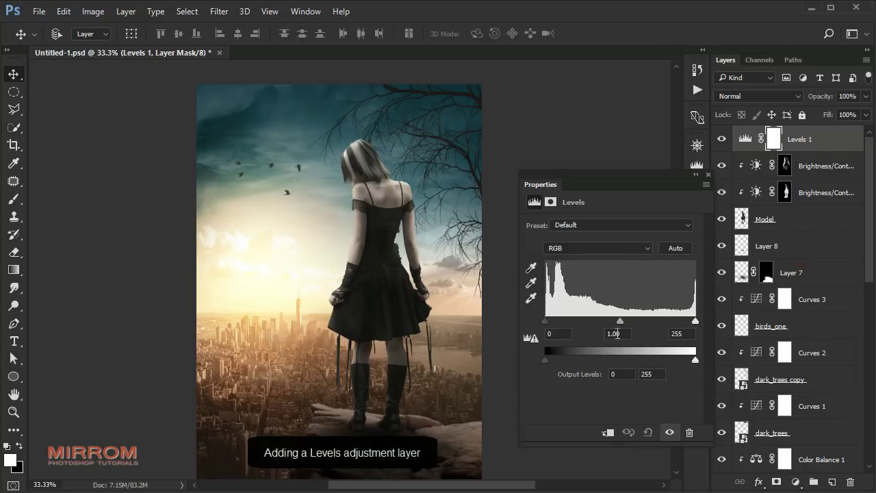
left_click(611, 432)
left_click(568, 335)
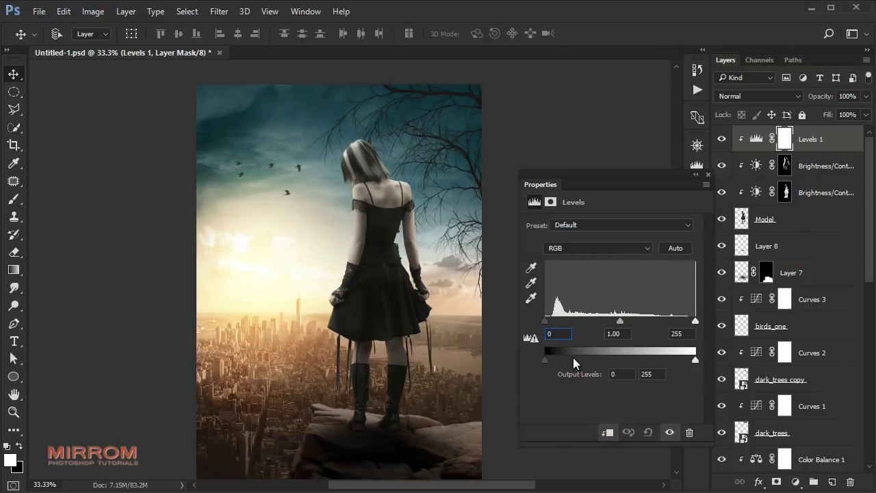
key("Up")
key("Up")
key("Up")
key("Up")
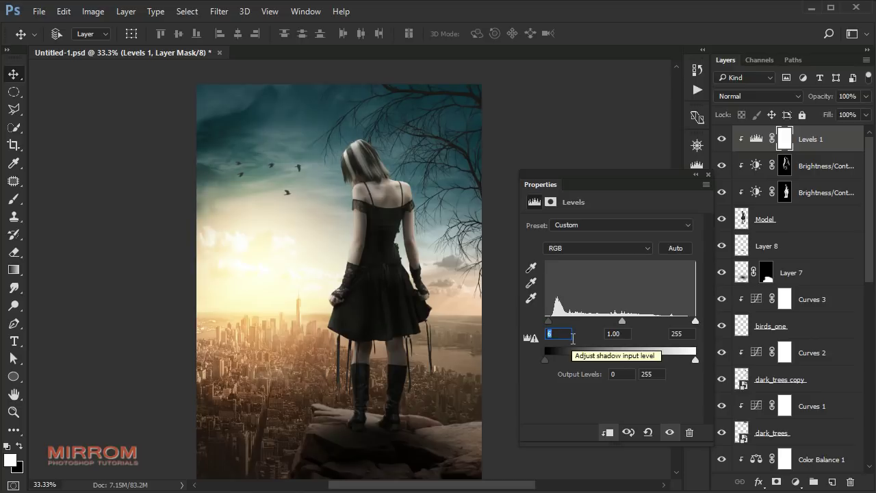
key("Up")
key("Up")
left_click(611, 333)
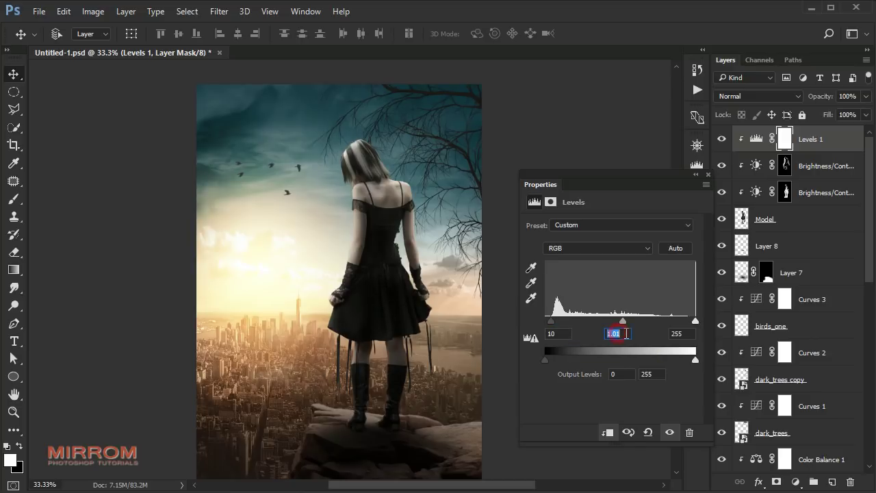
key("Up")
key("Up")
Set Levels midtones to 0.96 and shadow output to 8
key("Down")
key("Down")
key("Down")
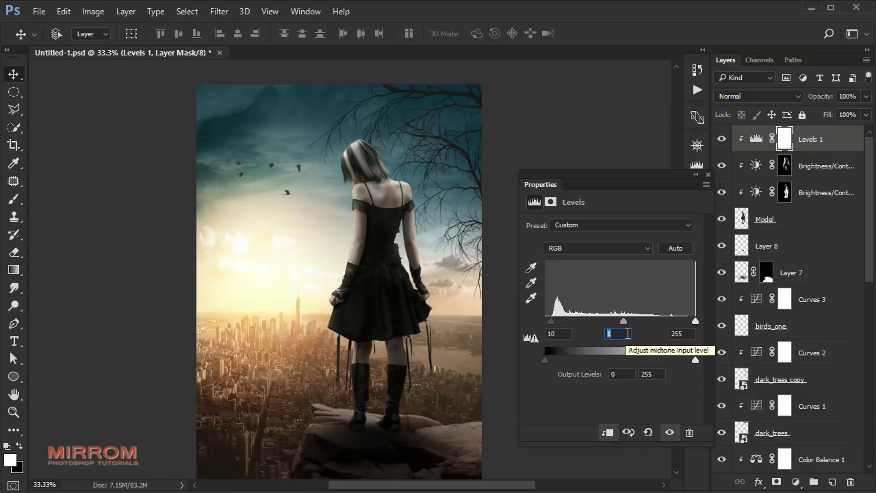
key("Down")
key("Down")
key("Down")
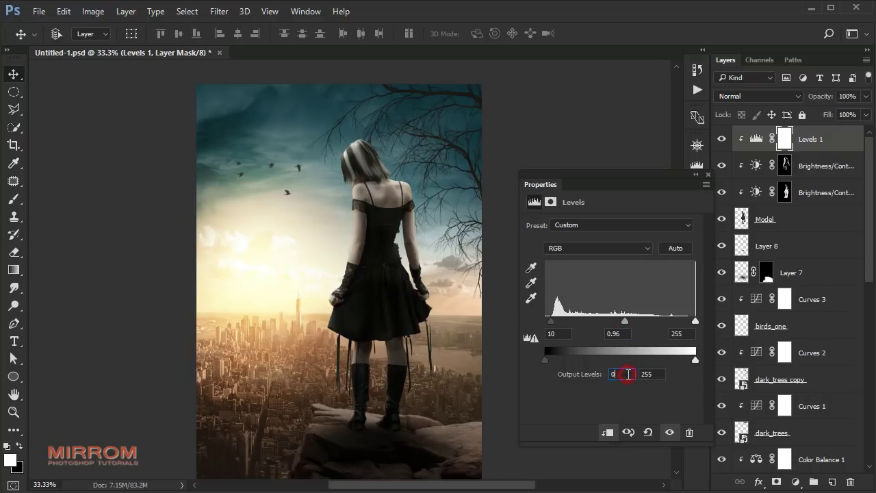
key("Up")
key("Up")
key("Up")
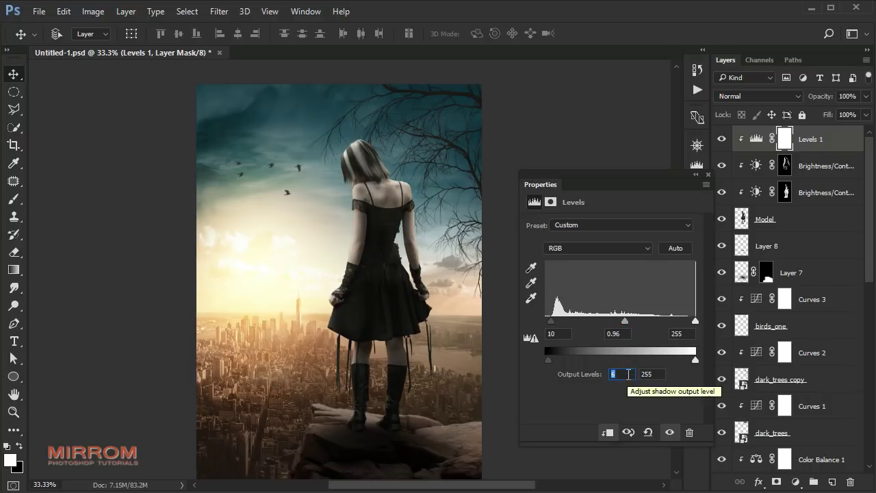
key("Up")
left_click(670, 431)
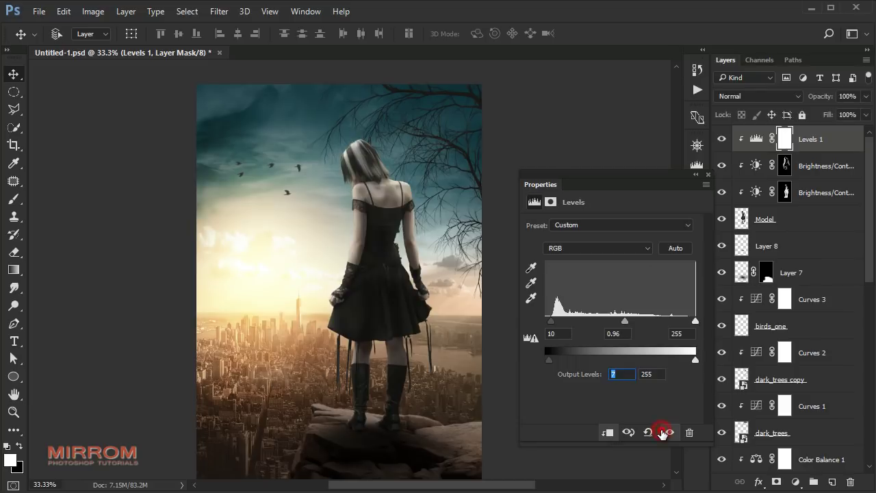
left_click(670, 432)
key("Up")
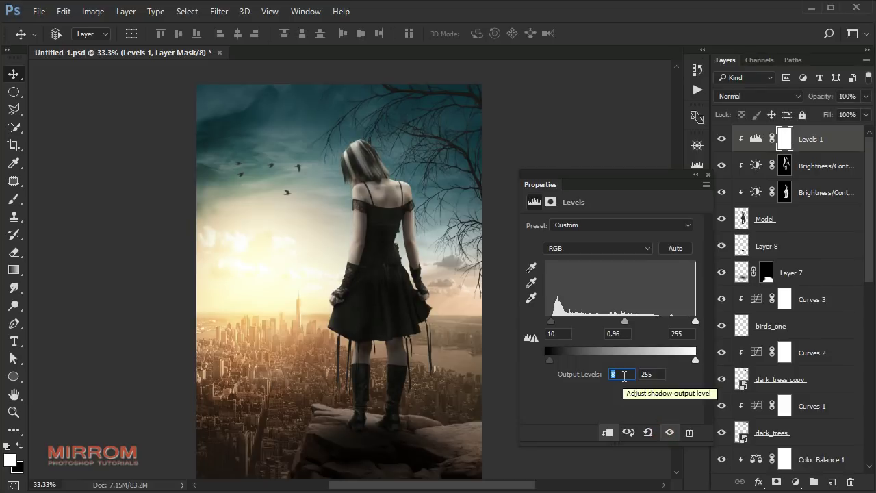
left_click(704, 172)
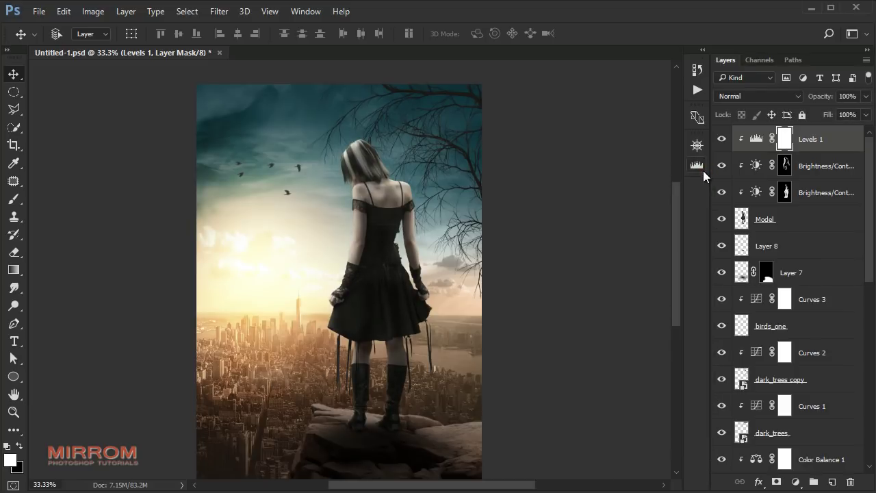
Add Color Balance 2 clipped below, with Cyan–Red midtones shifted to +16
left_click(796, 482)
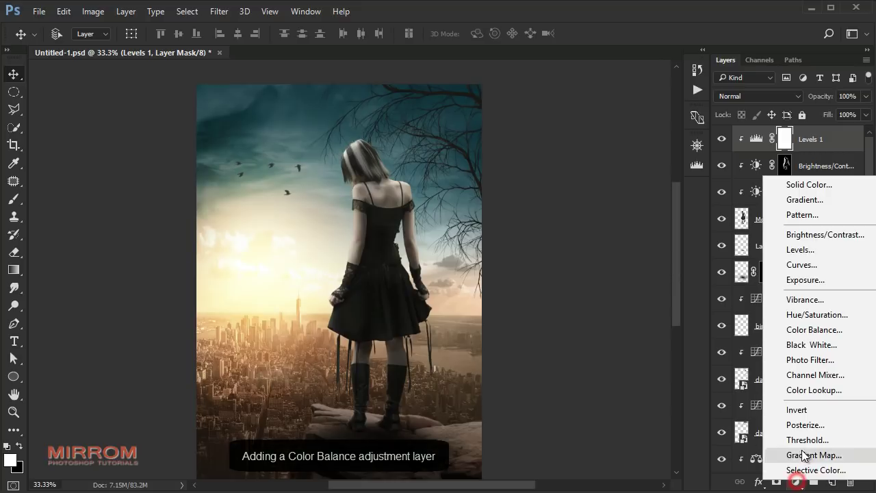
left_click(821, 330)
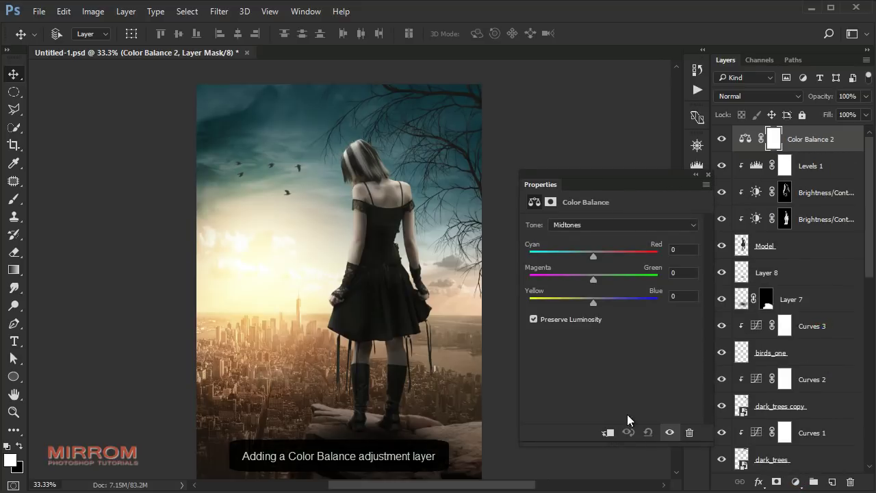
left_click(608, 432)
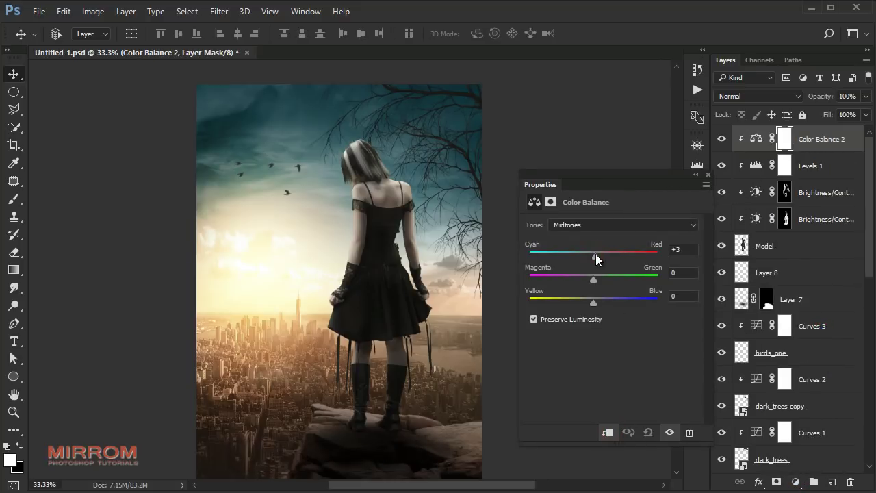
left_click_drag(593, 255, 603, 253)
left_click(707, 178)
Stamp all visible layers into Layer 9 and launch Color Efex Pro 4 on it
key("ctrl+minus")
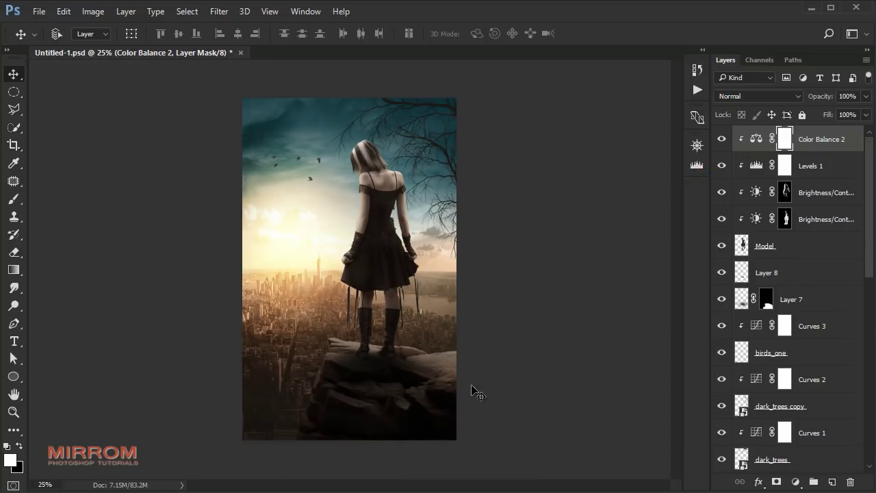
left_click(401, 411, "ctrl")
scroll(560, 206, "up", 4)
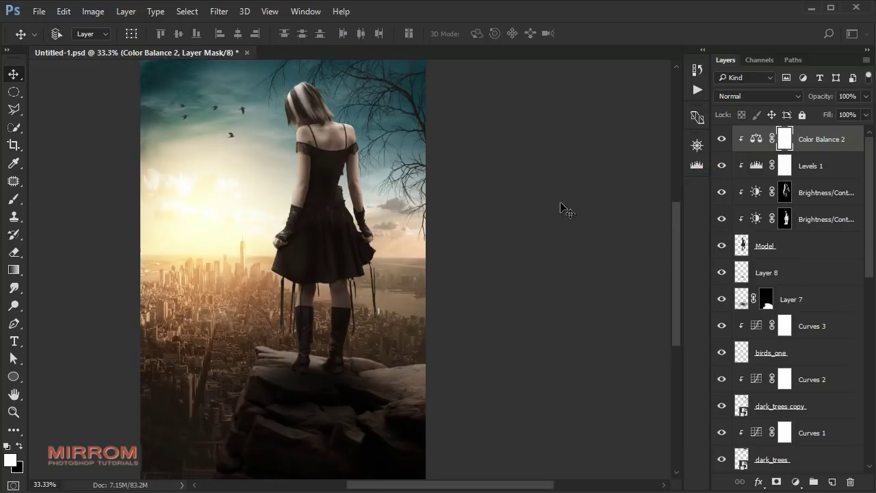
left_click(855, 143)
key("shift+ctrl+alt+e")
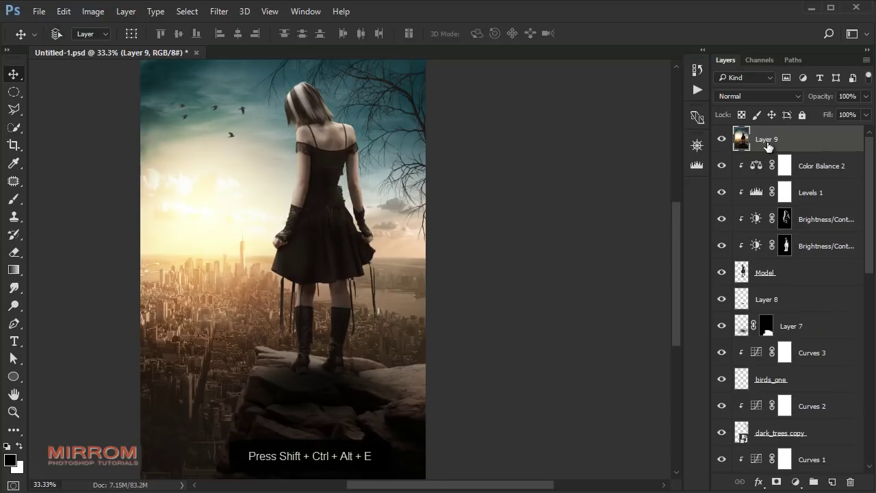
left_click(220, 12)
mouse_move(245, 298)
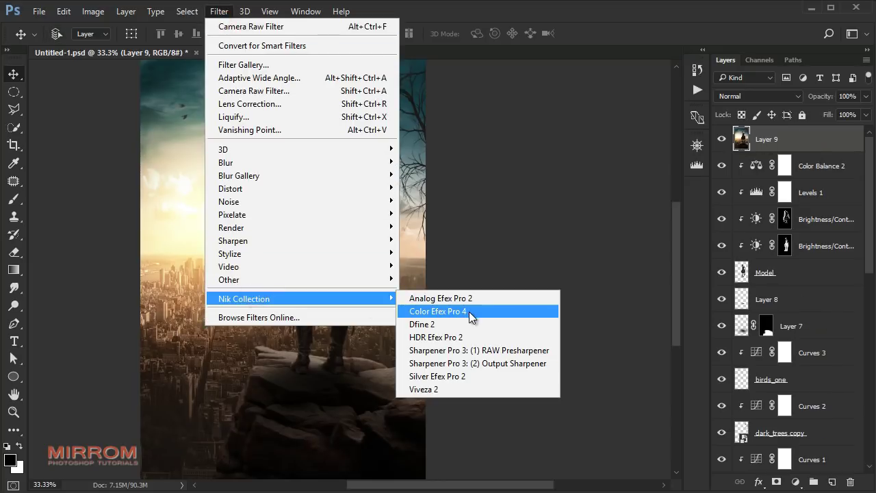
left_click(470, 312)
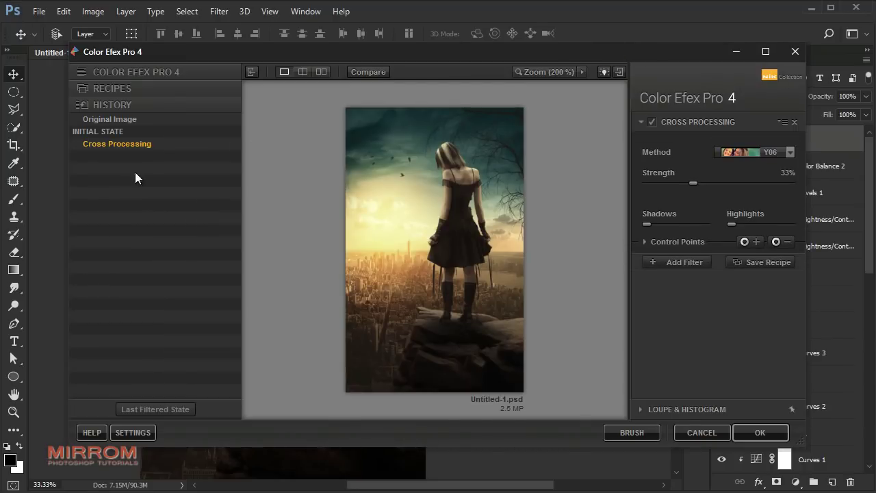
Apply Cross Processing with method Y06 at 33% strength, toggling it to compare
left_click(140, 71)
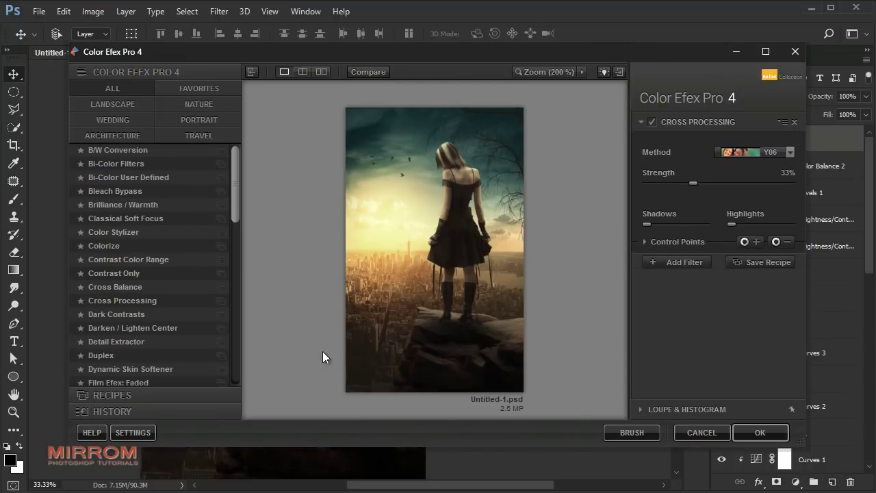
scroll(235, 180, "down", 1)
left_click(164, 287)
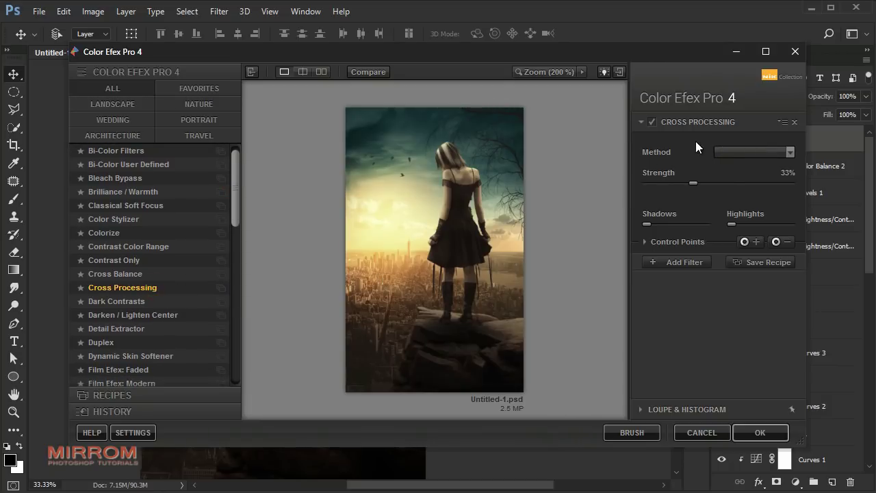
left_click(741, 152)
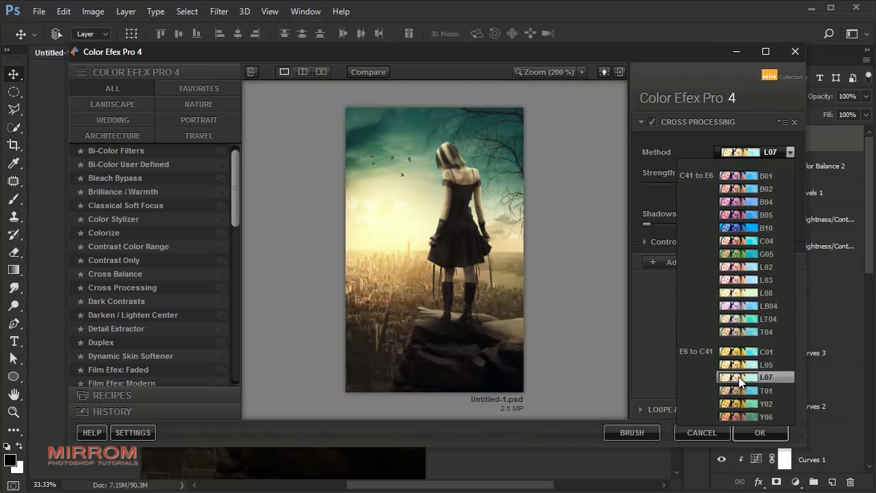
left_click(753, 416)
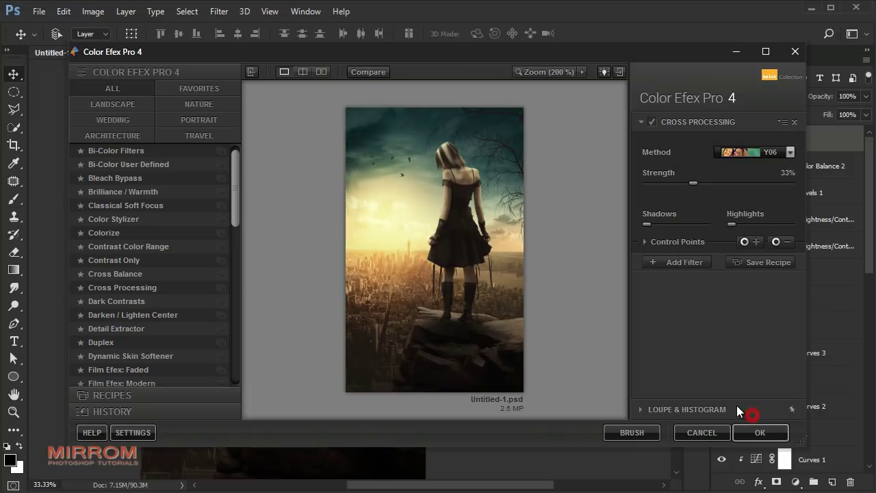
left_click(652, 122)
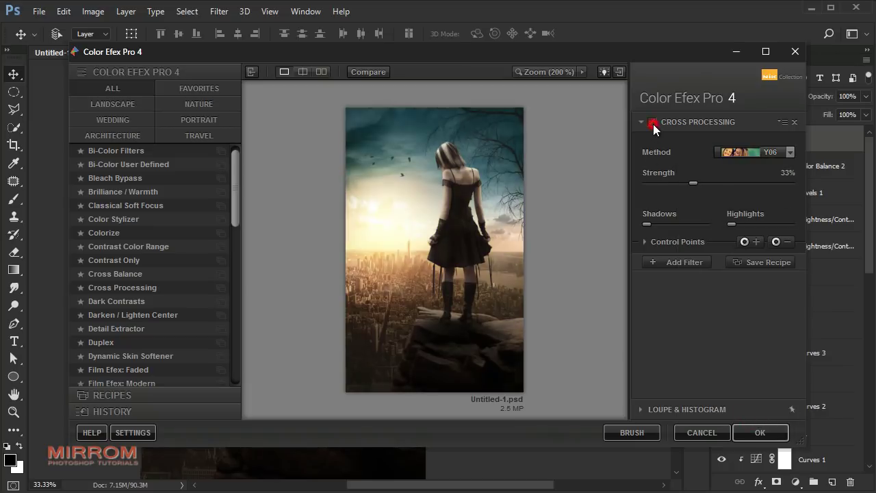
Add a second filter slot with Classical Soft Focus using Diffusion 3
left_click(681, 265)
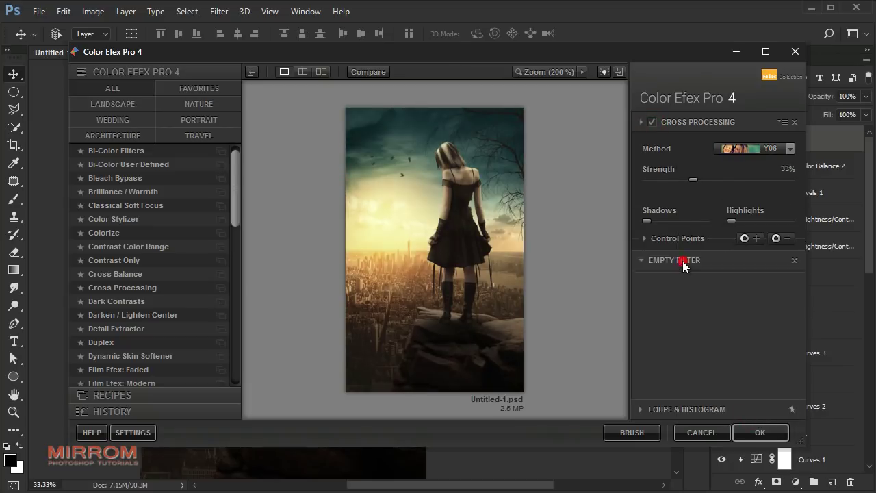
left_click_drag(236, 204, 236, 219)
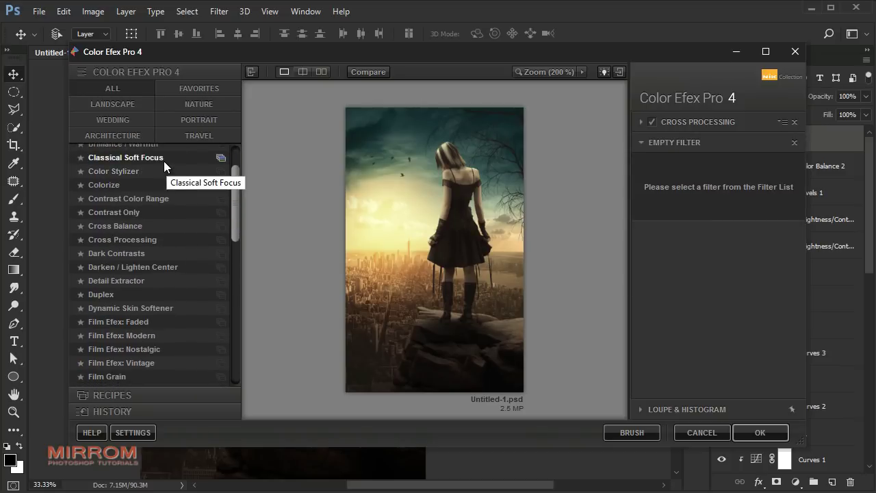
left_click(163, 159)
left_click(767, 172)
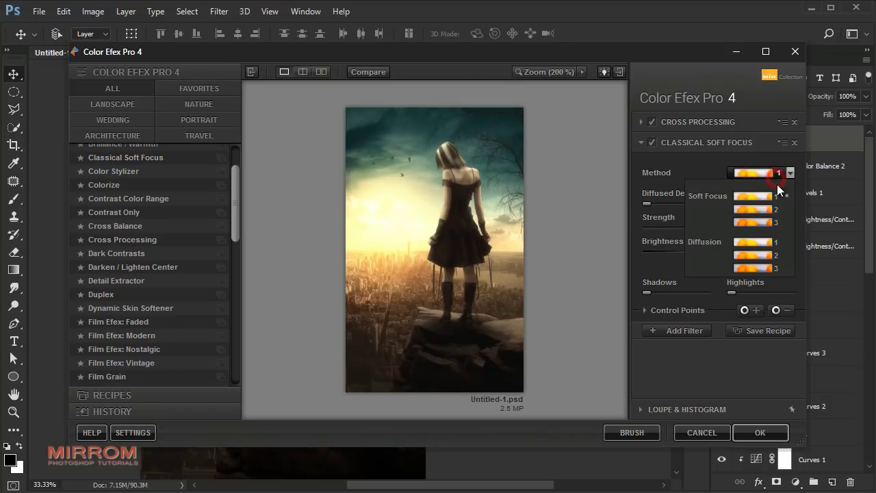
left_click(756, 266)
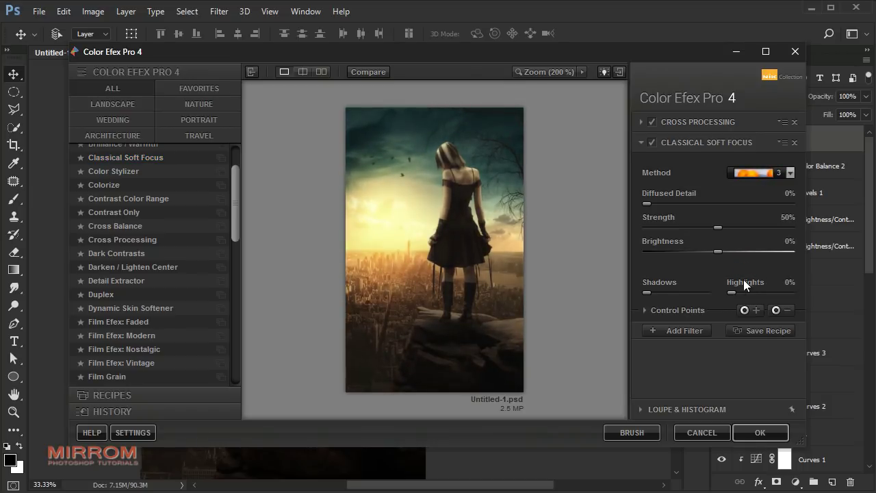
Set soft focus strength to 18% and brightness to 15%, then apply the filters
left_click(715, 227)
left_click_drag(715, 227, 672, 227)
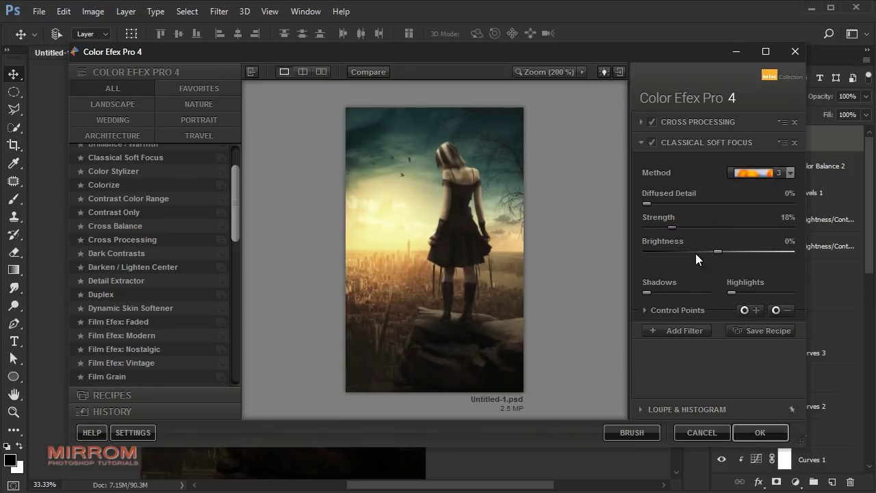
left_click_drag(716, 251, 727, 251)
left_click(654, 141)
left_click(653, 142)
left_click(760, 432)
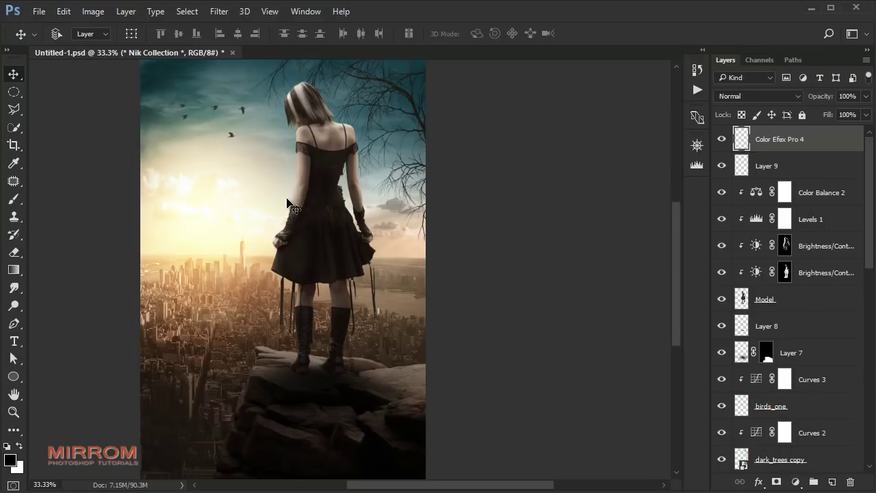
Apply Filter > Sharpen > Sharpen More to the Color Efex Pro 4 layer
scroll(302, 197, "down", 2)
scroll(288, 192, "up", 2)
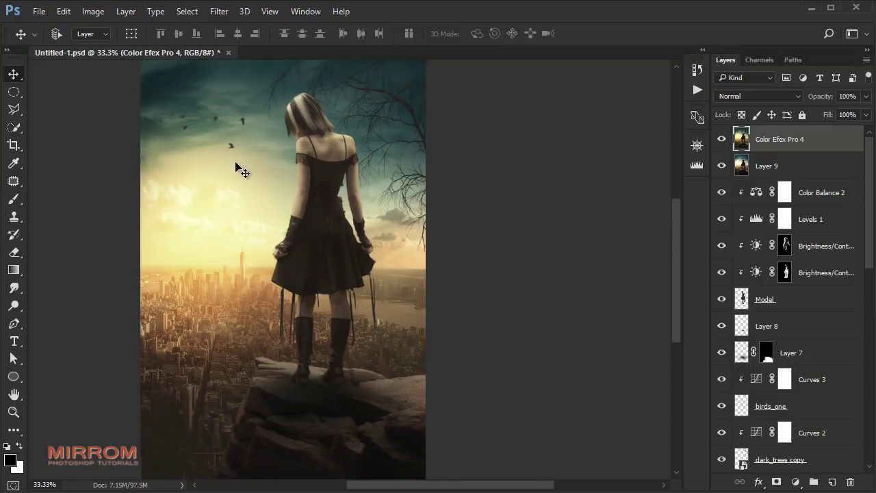
left_click(219, 12)
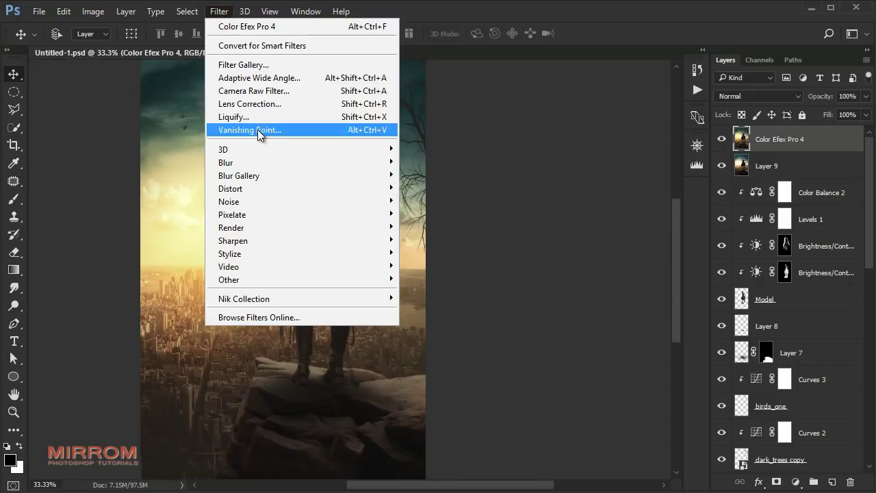
left_click(269, 241)
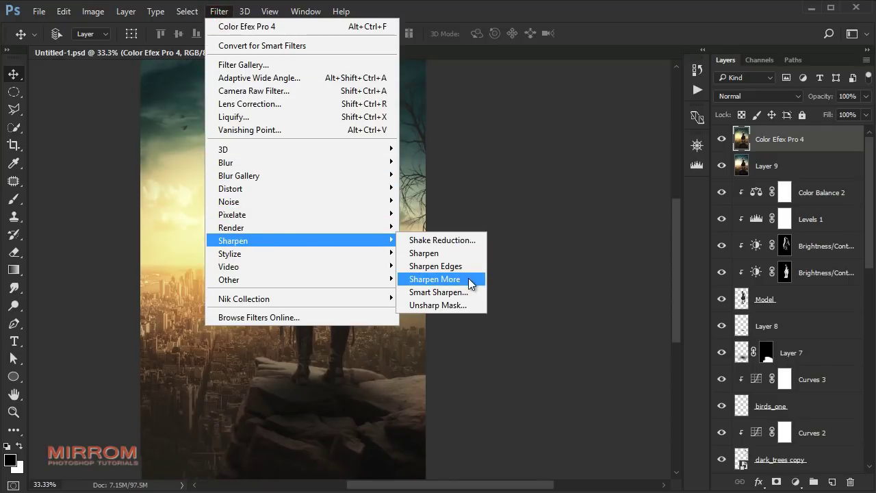
left_click(470, 279)
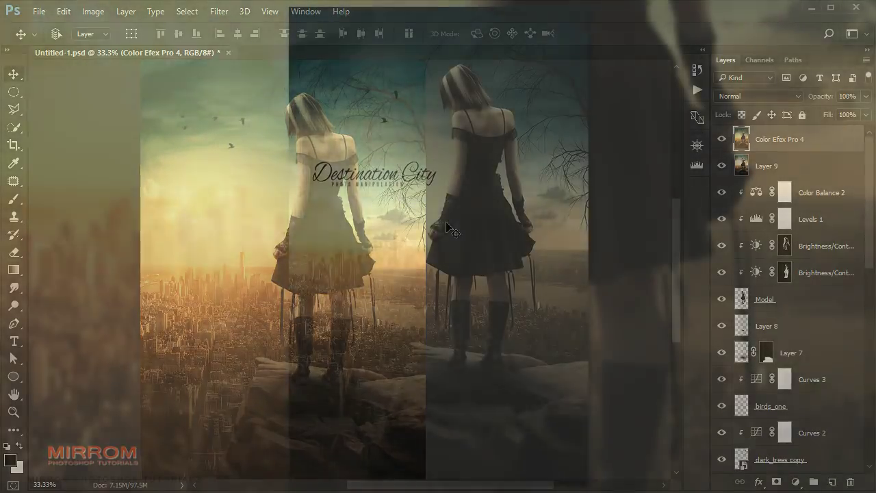